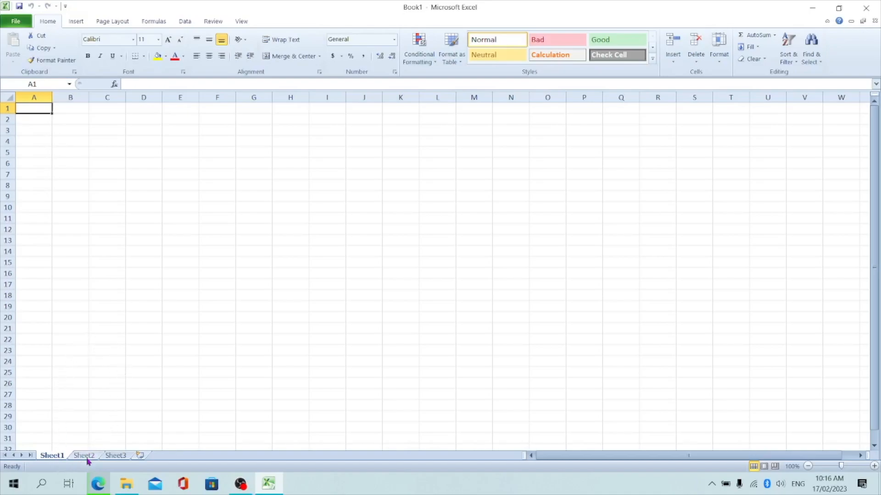
Switch between Sheet1, Sheet2 and Sheet3 to view each worksheet of the workbook.
click(88, 458)
click(112, 460)
click(54, 457)
click(83, 458)
click(114, 458)
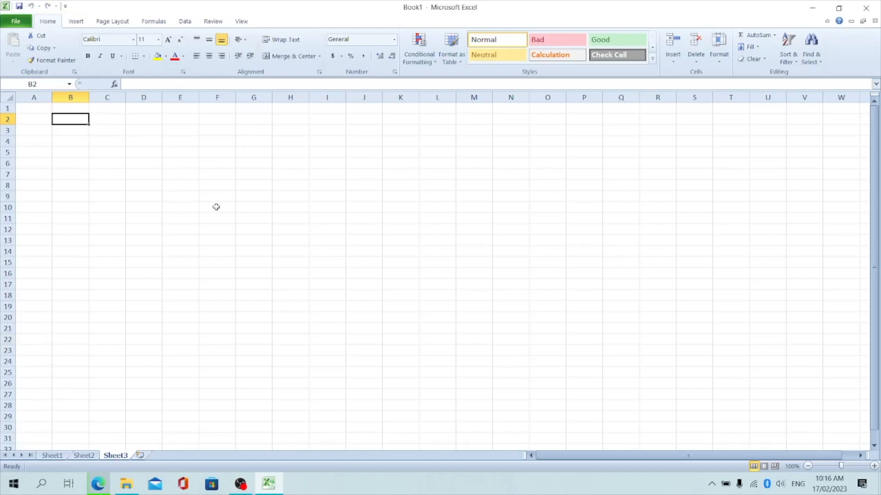
Enter 250 in cell B2 of Sheet1.
click(53, 456)
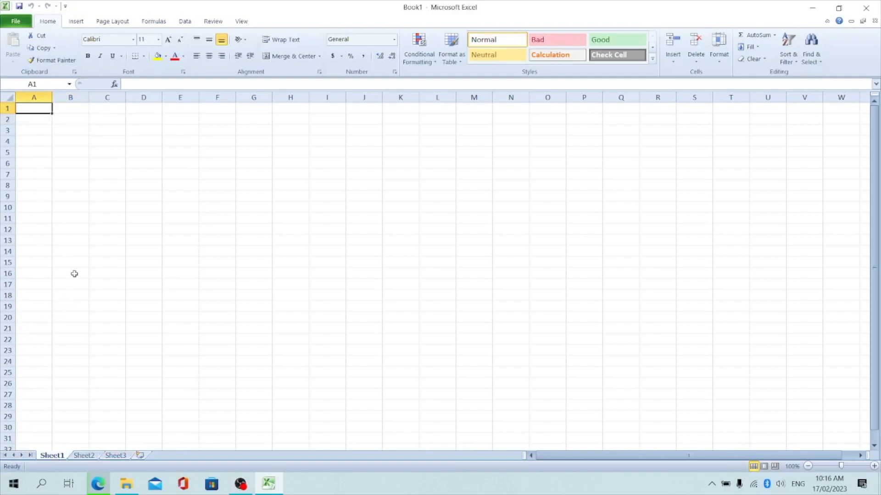
click(66, 119)
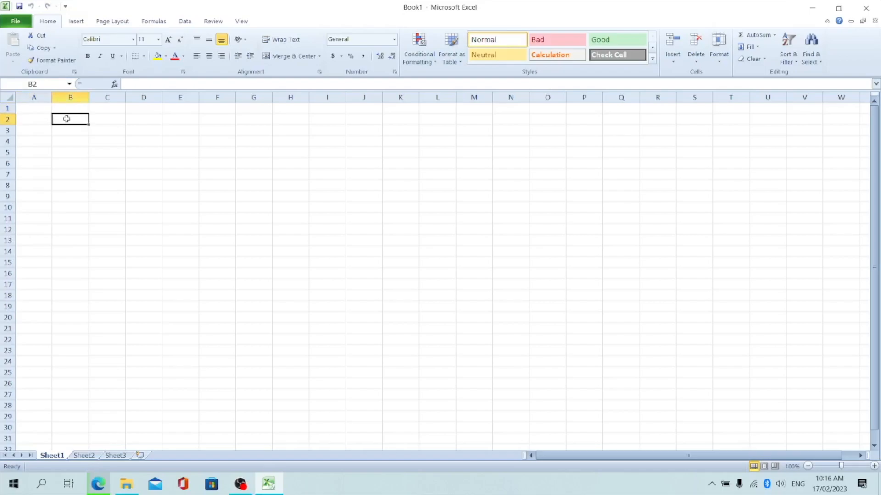
text(250)
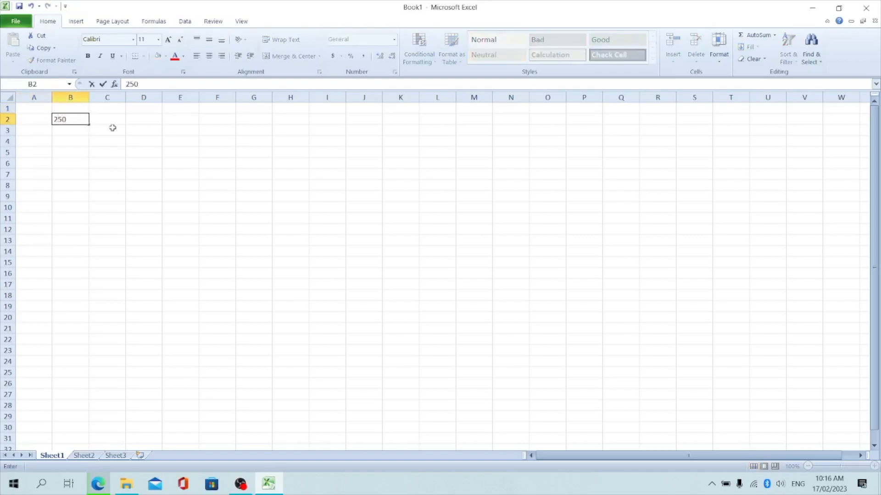
Enter "yes" in cell B2 of Sheet2 and "no" in cell B2 of Sheet3.
click(93, 456)
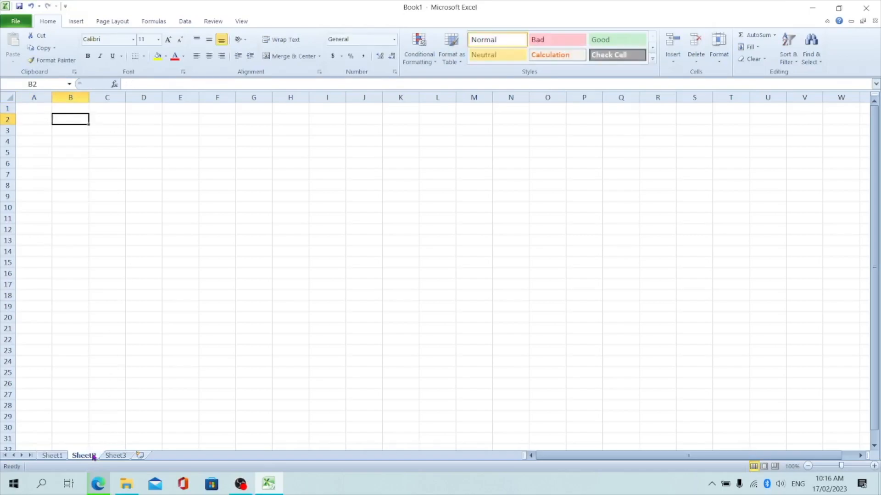
text(yes)
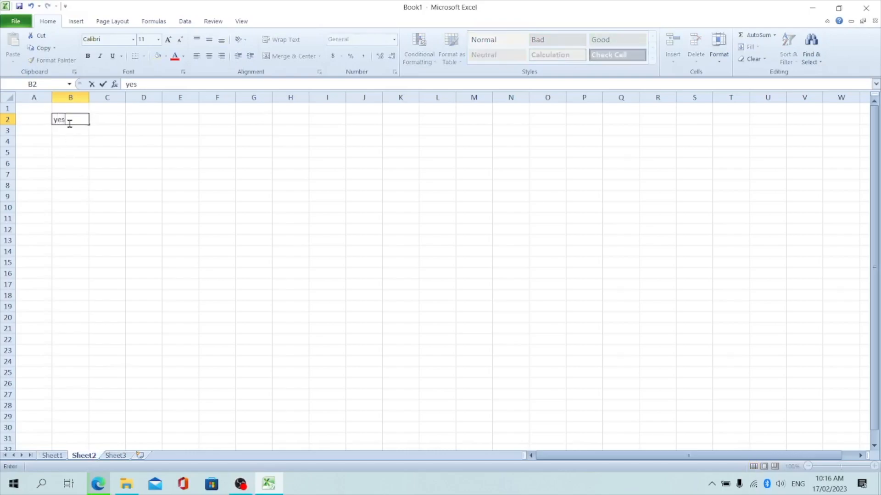
click(123, 457)
text(no)
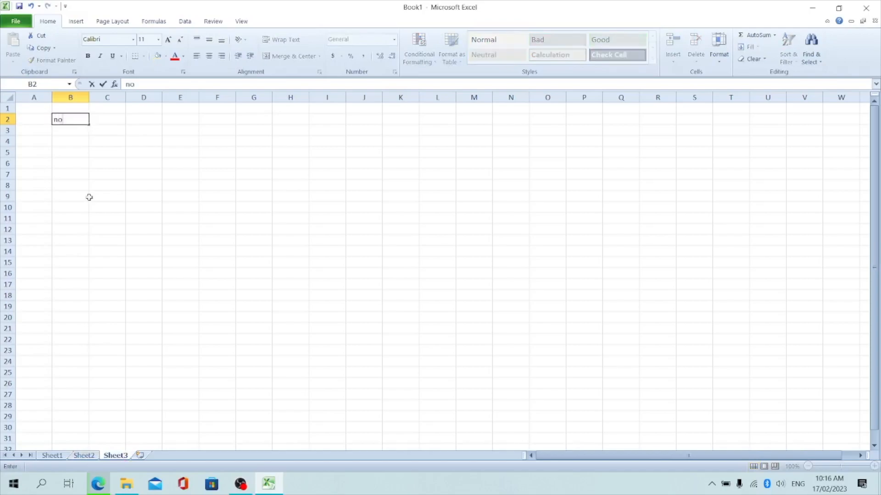
click(151, 272)
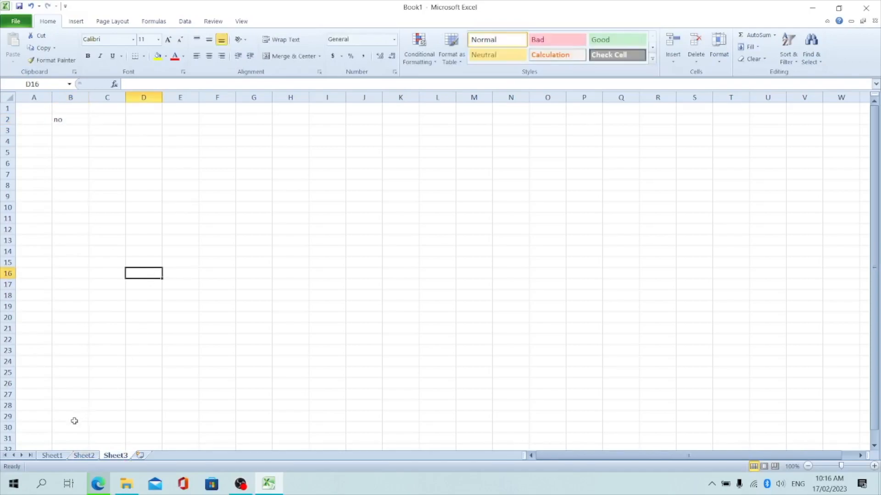
Set the tab color of Sheet1 to the standard green.
click(54, 455)
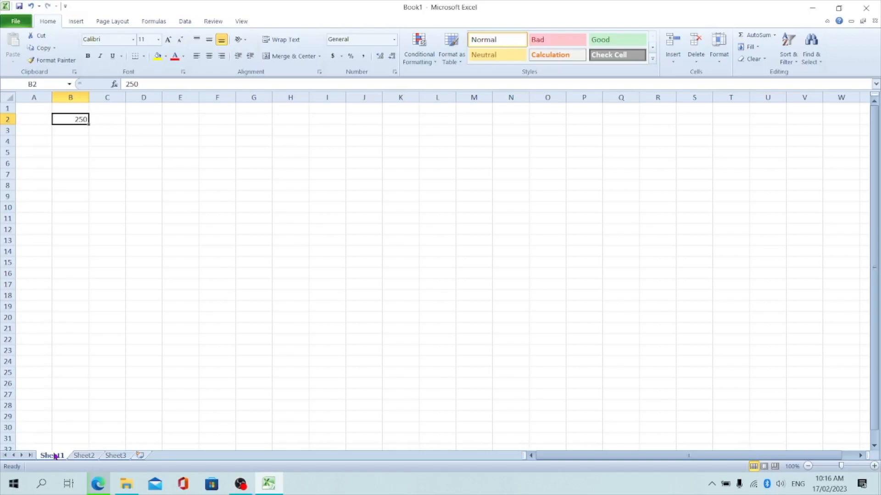
right_click(54, 456)
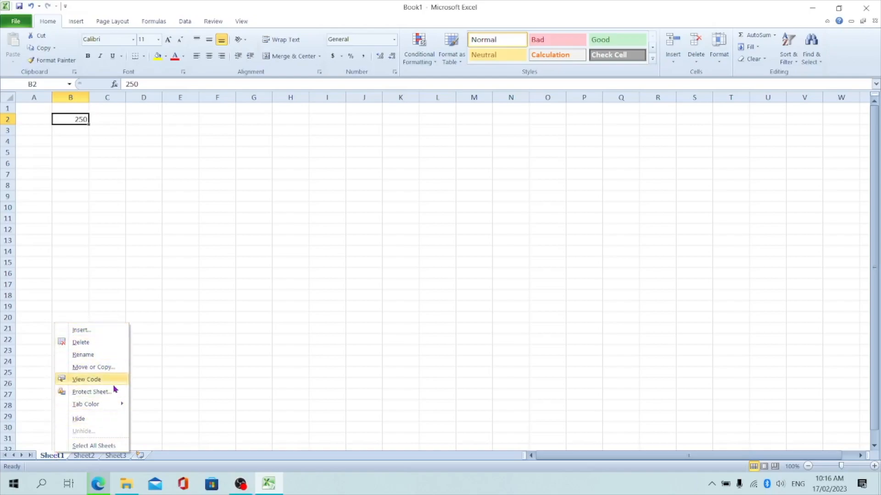
mouse_move(99, 407)
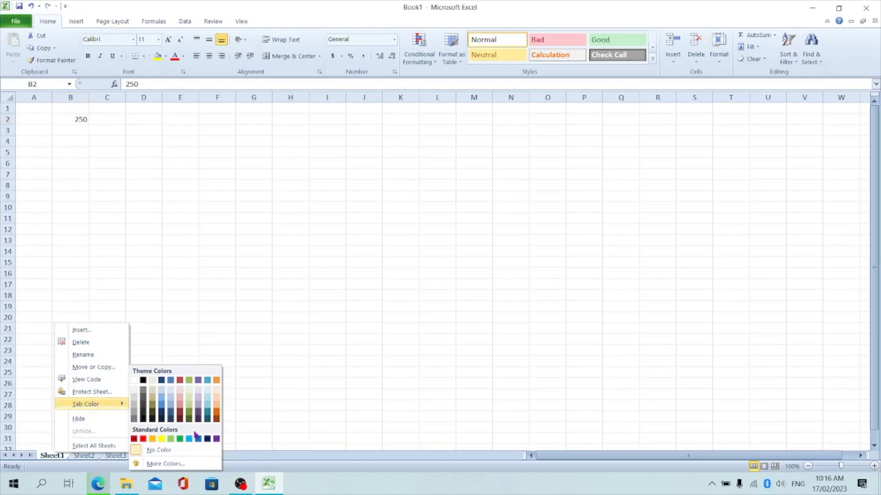
click(179, 440)
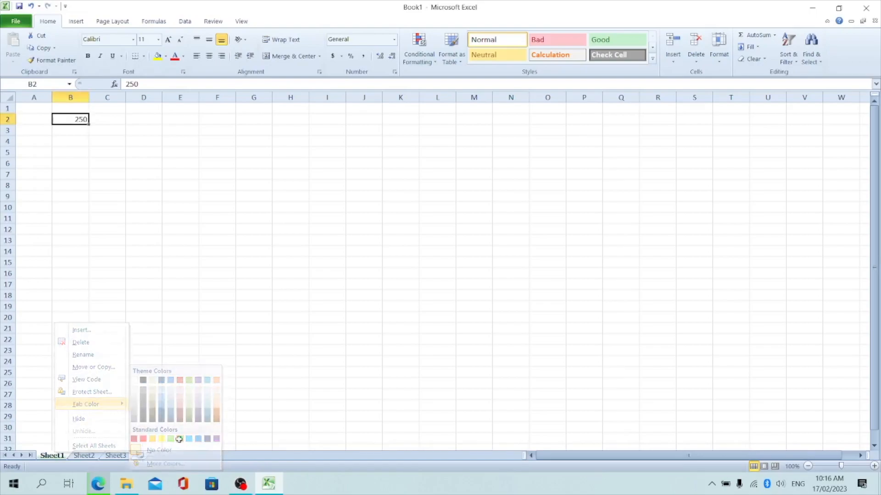
click(234, 343)
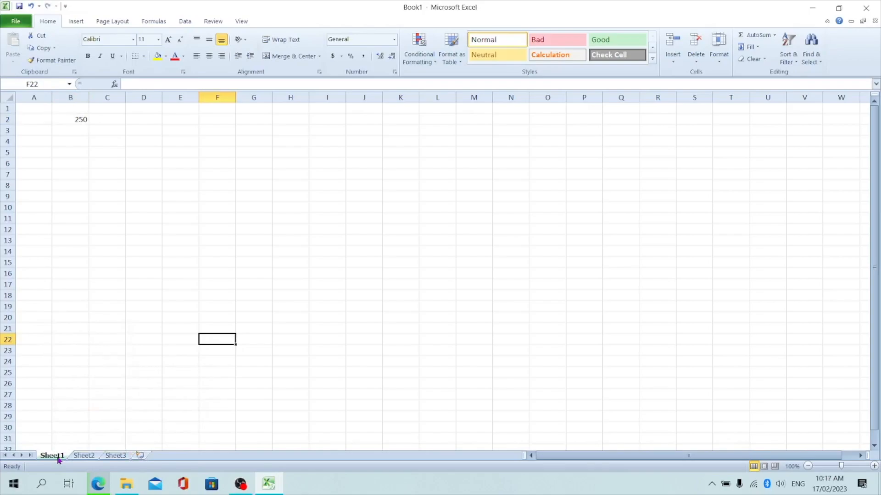
Set the tab color of Sheet2 to a standard blue and return to Sheet1.
click(87, 457)
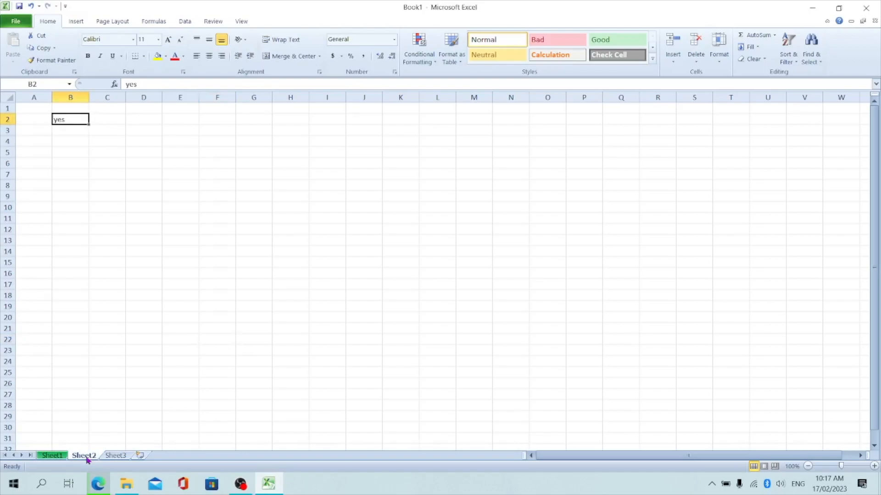
right_click(87, 459)
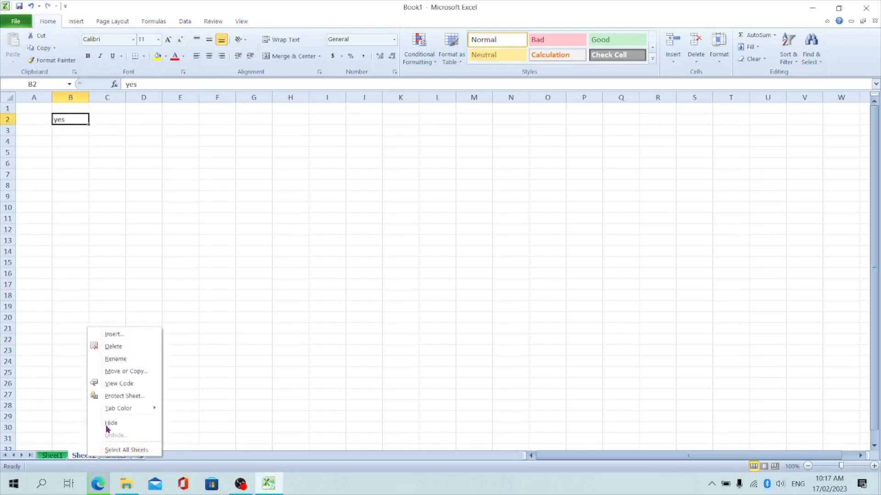
mouse_move(121, 413)
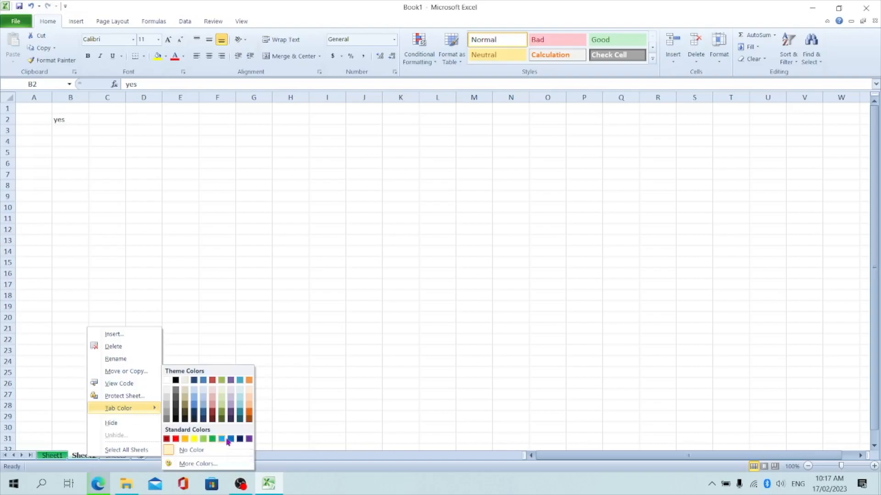
click(222, 439)
click(152, 381)
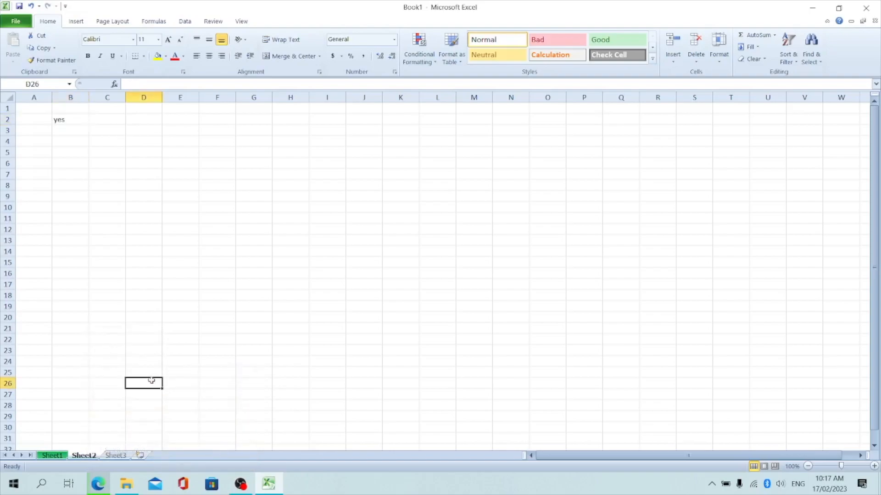
click(61, 456)
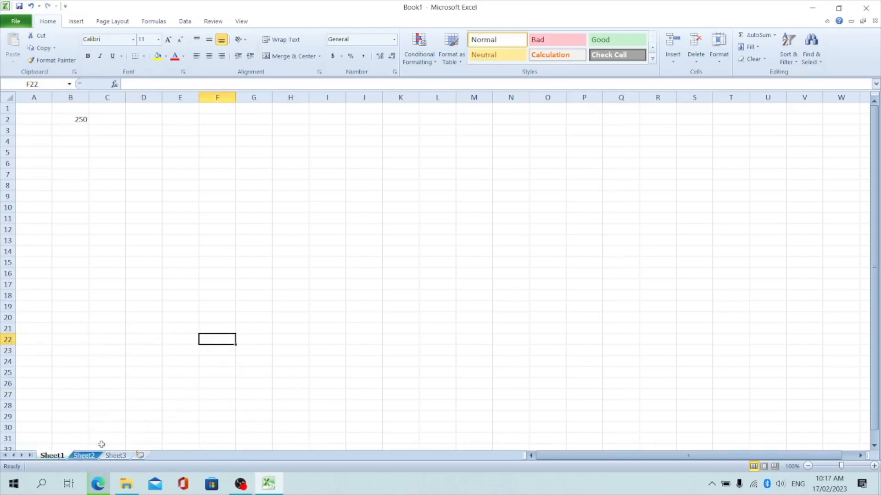
Insert two new blank worksheets after Sheet3.
click(140, 456)
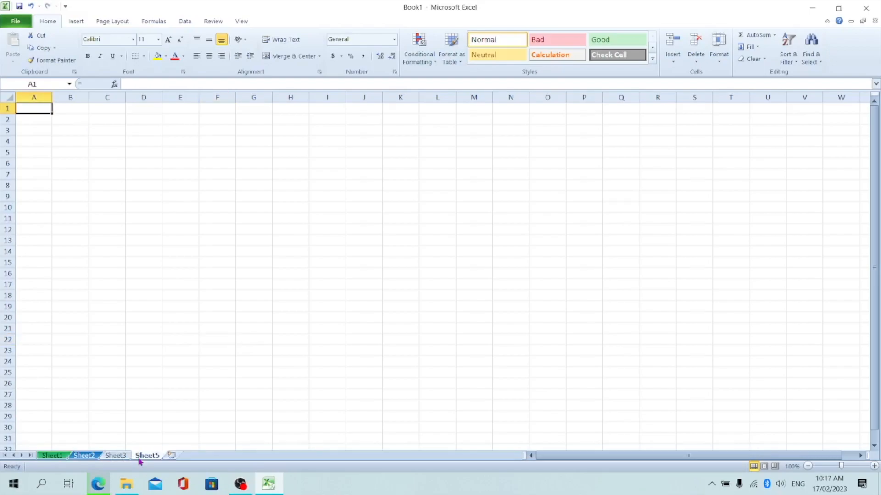
click(171, 455)
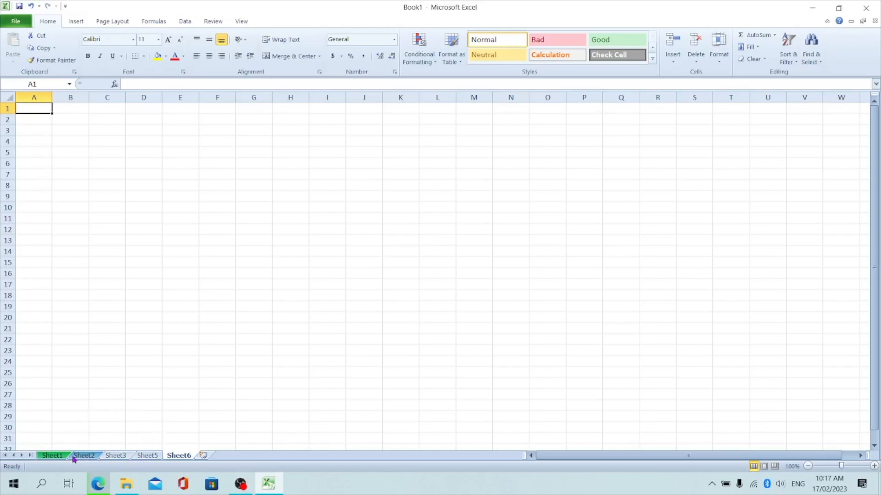
Rename Sheet1 with a person's first name in capital letters.
click(59, 457)
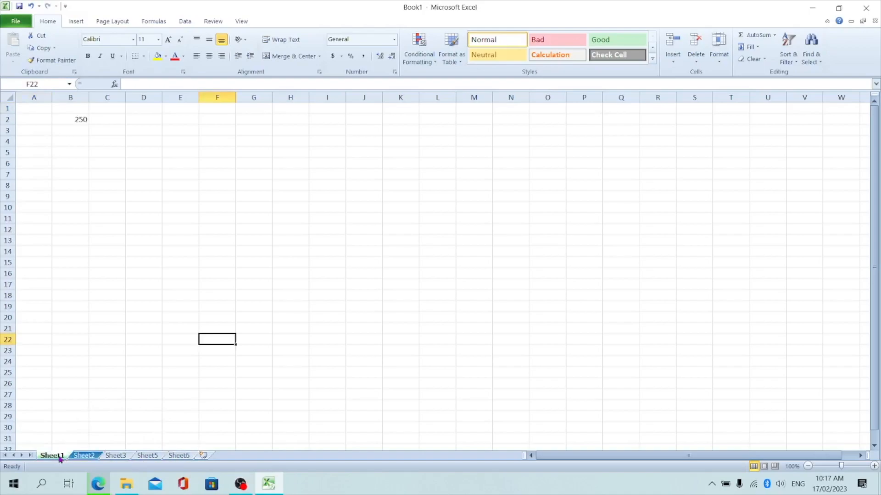
right_click(59, 459)
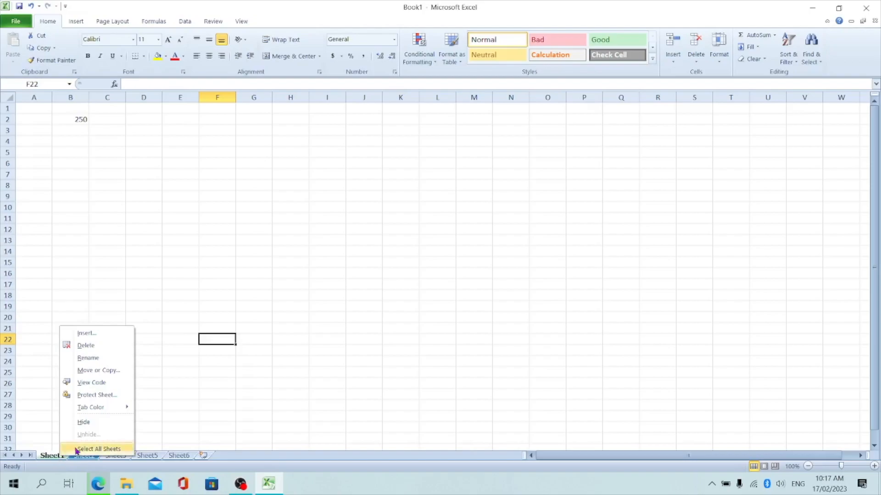
click(104, 356)
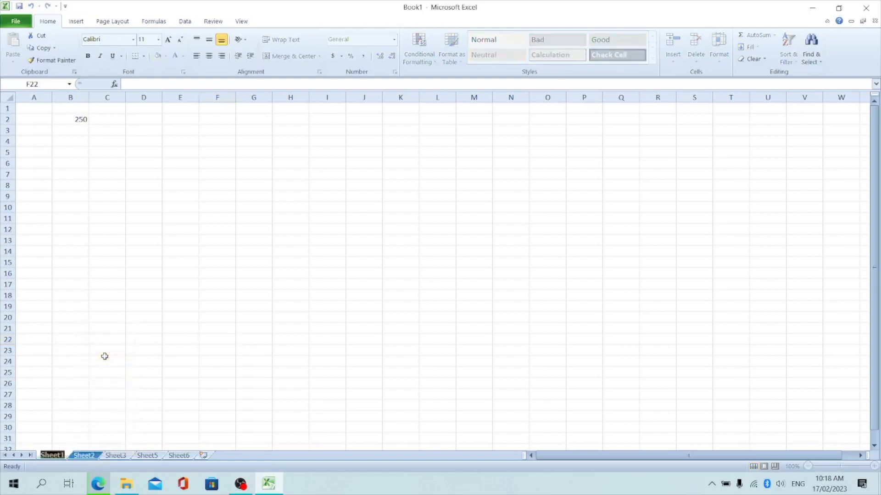
text(DAVID)
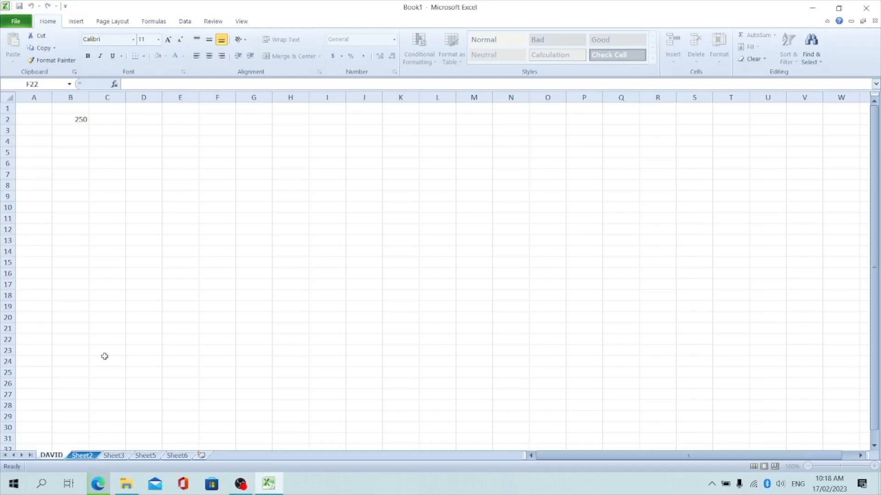
click(202, 367)
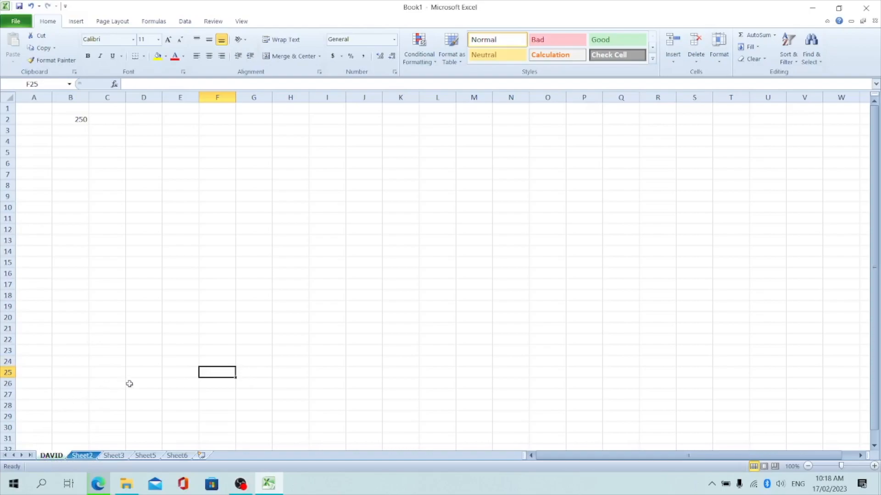
Move the renamed green-tabbed worksheet to the end of the workbook.
right_click(56, 458)
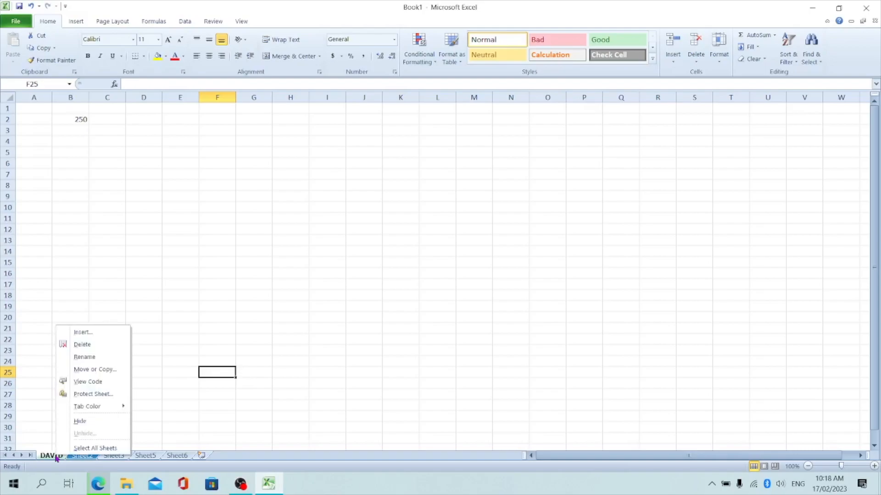
click(110, 371)
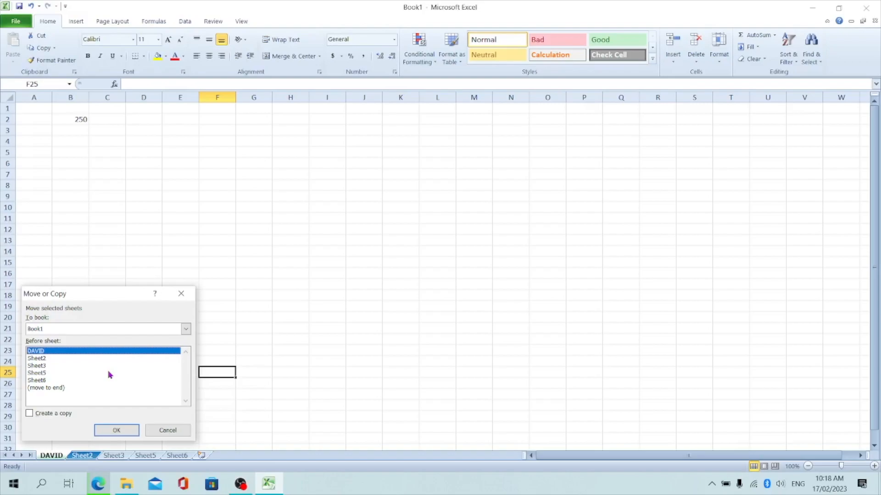
click(56, 389)
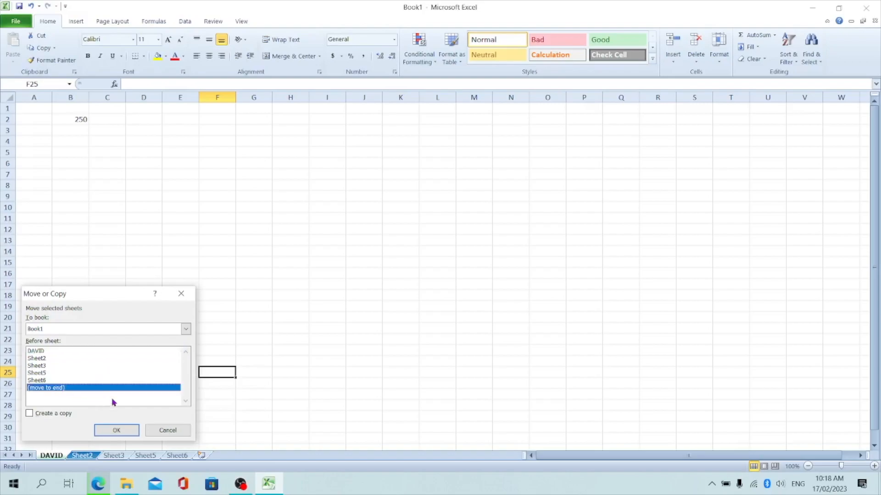
click(118, 431)
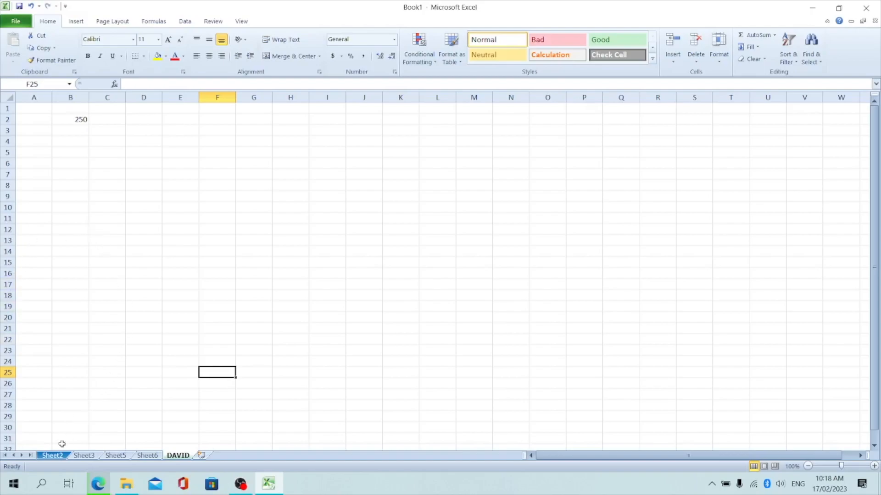
Create a copy of Sheet2 and place it at the end of the workbook.
click(54, 457)
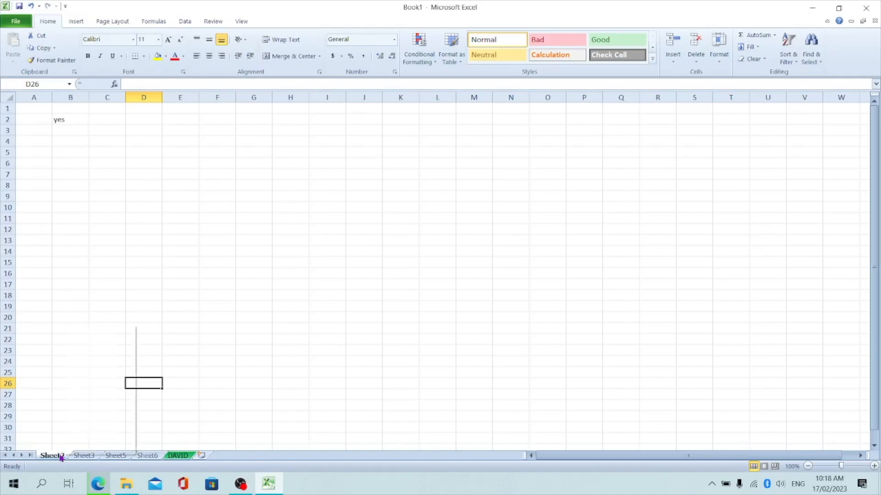
right_click(61, 457)
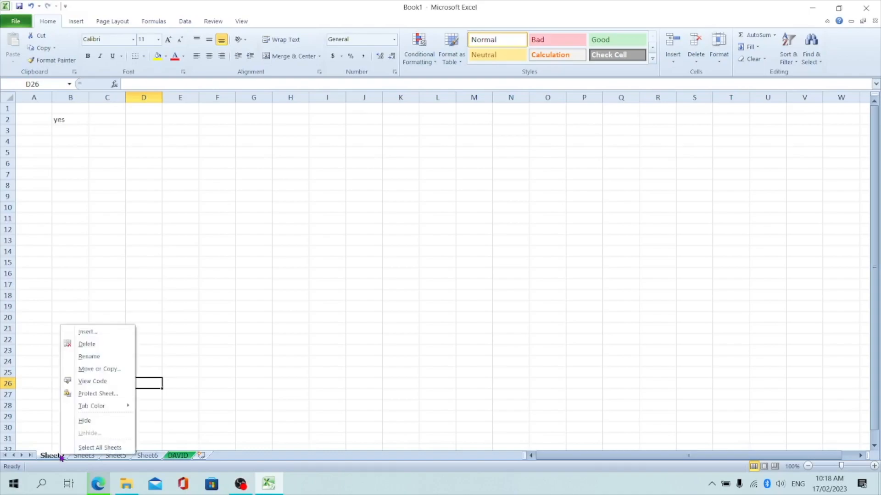
click(117, 372)
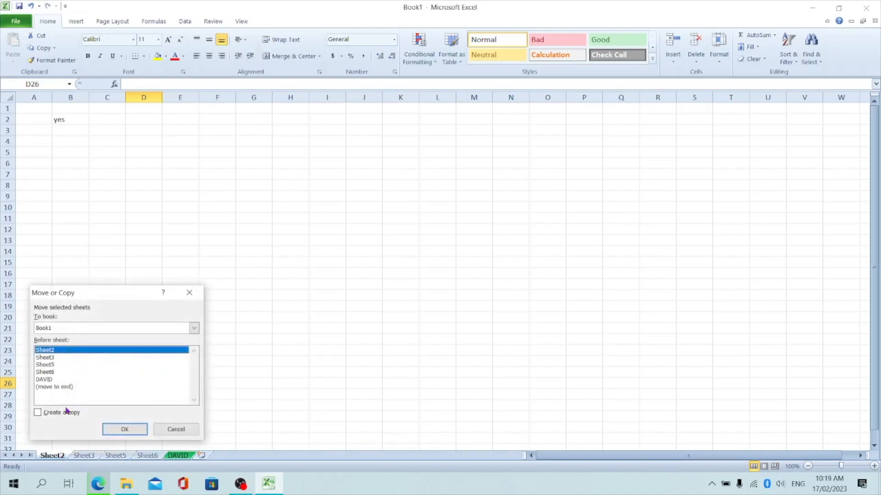
click(37, 413)
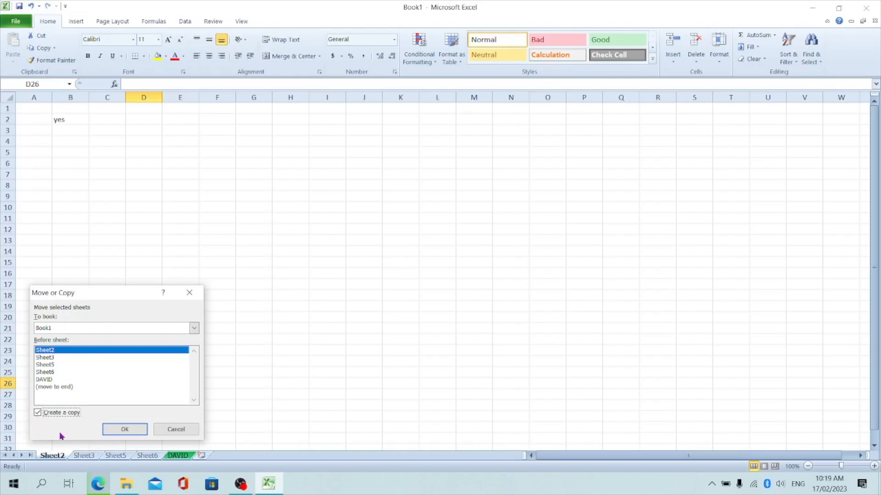
click(67, 388)
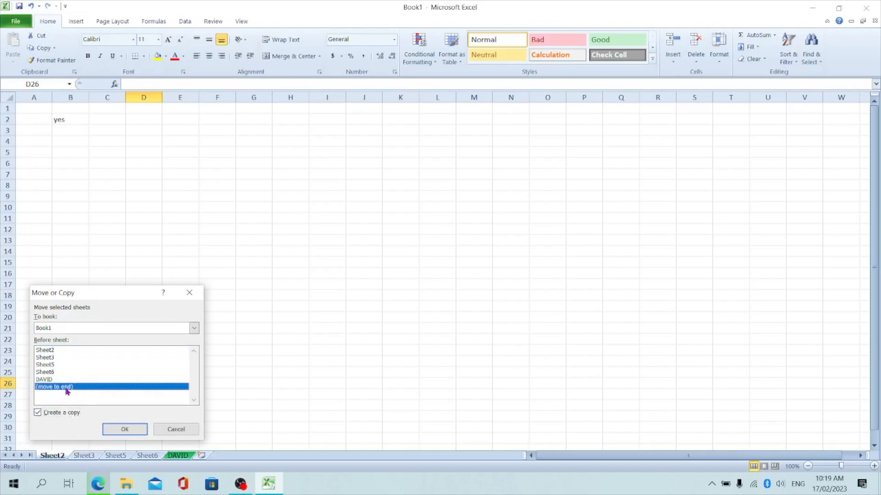
click(126, 429)
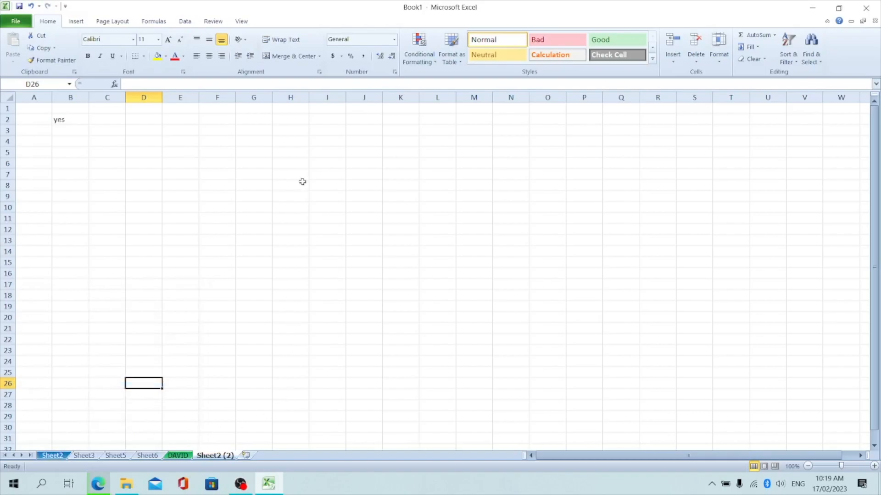
Permanently delete the green-tabbed worksheet along with its data.
click(177, 456)
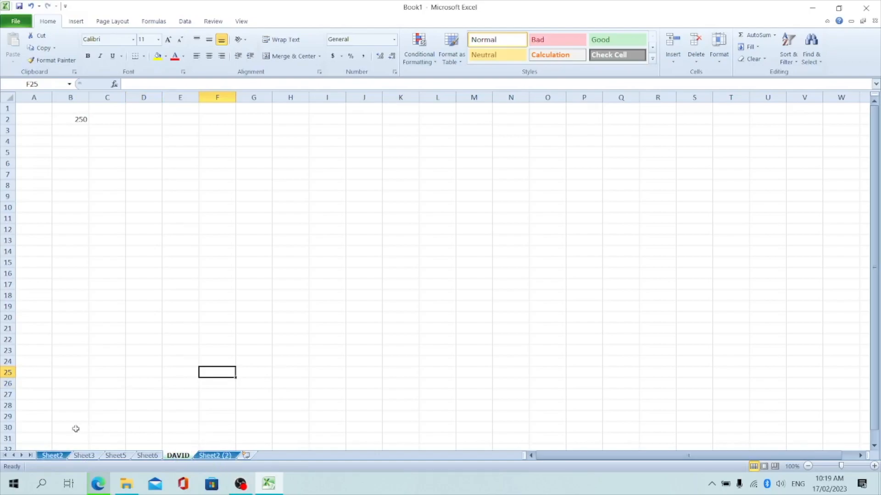
click(216, 456)
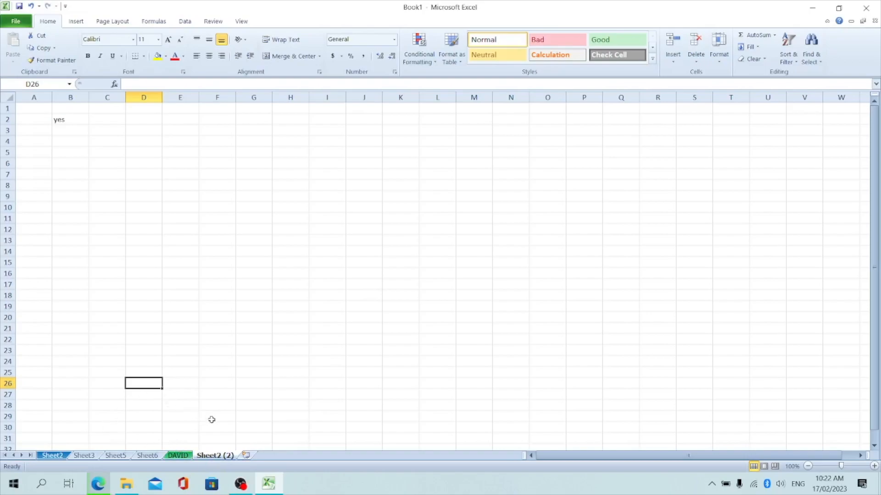
click(175, 460)
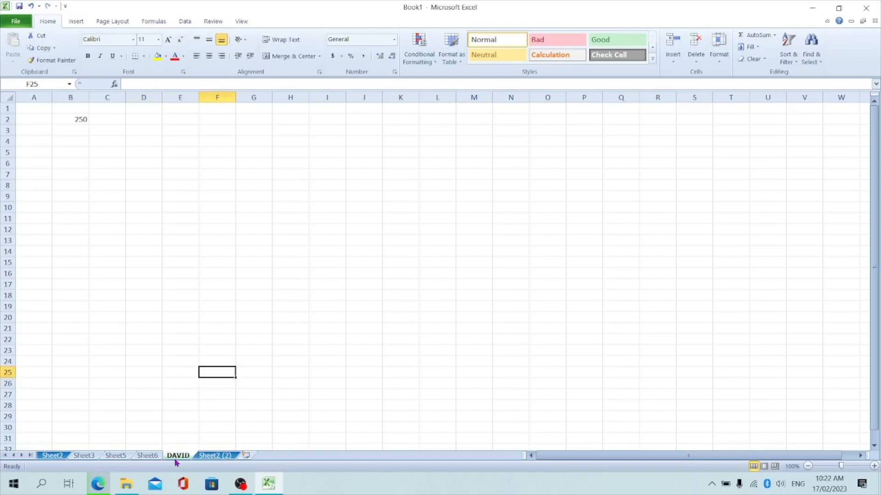
right_click(175, 460)
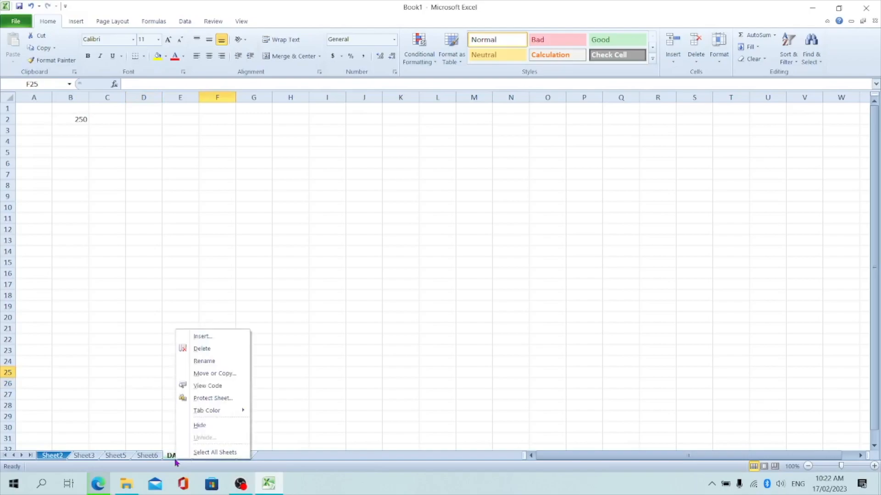
click(202, 350)
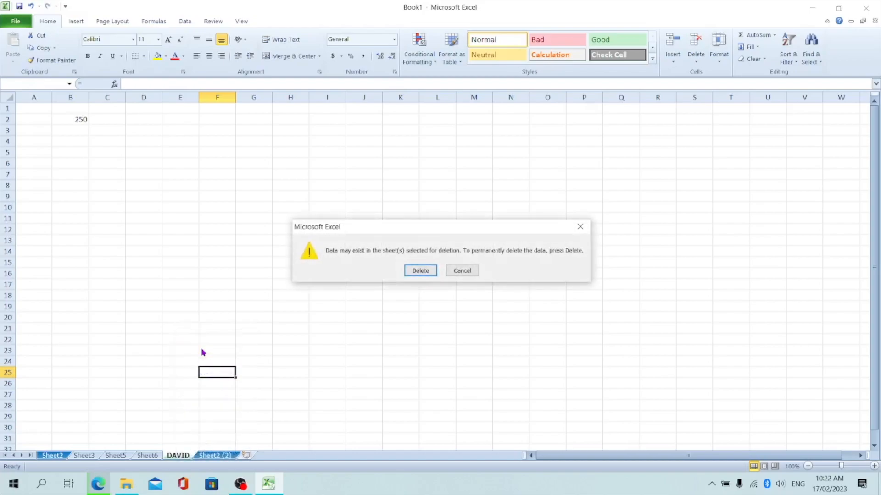
click(421, 271)
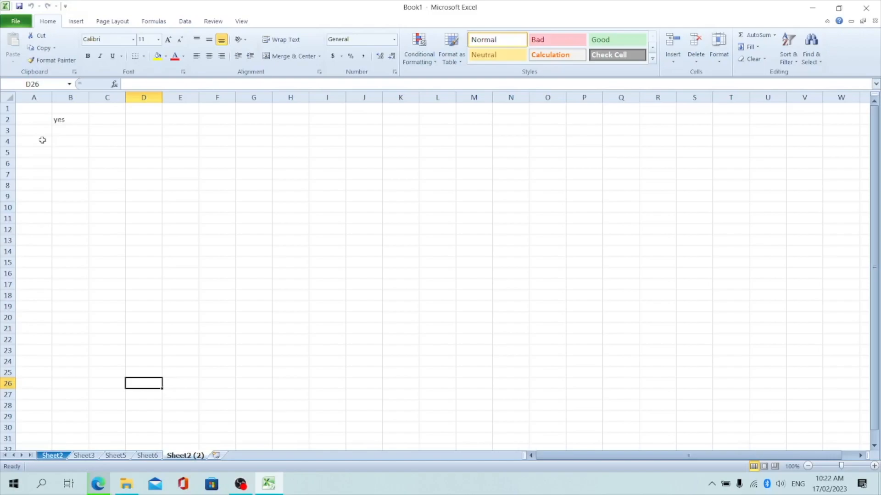
Highlight rows 1 to 3 and then columns A to D, one at a time, on the Sheet2 copy.
click(8, 109)
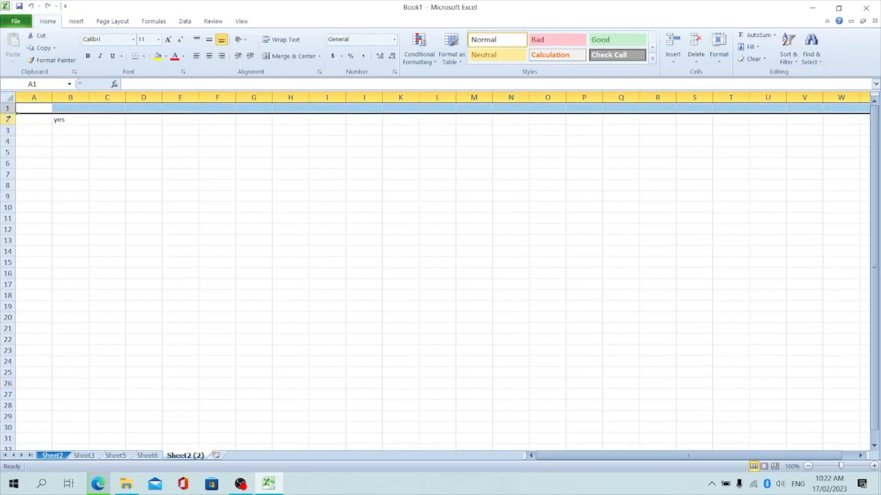
click(8, 119)
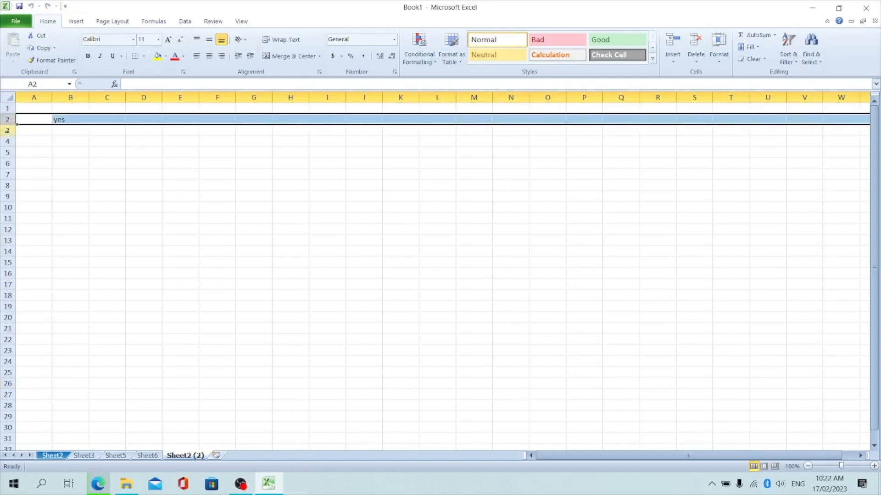
click(7, 130)
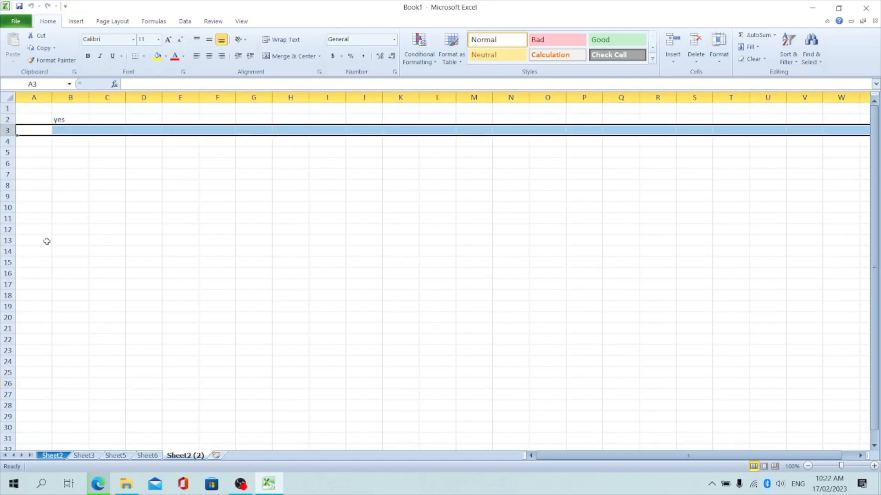
click(36, 97)
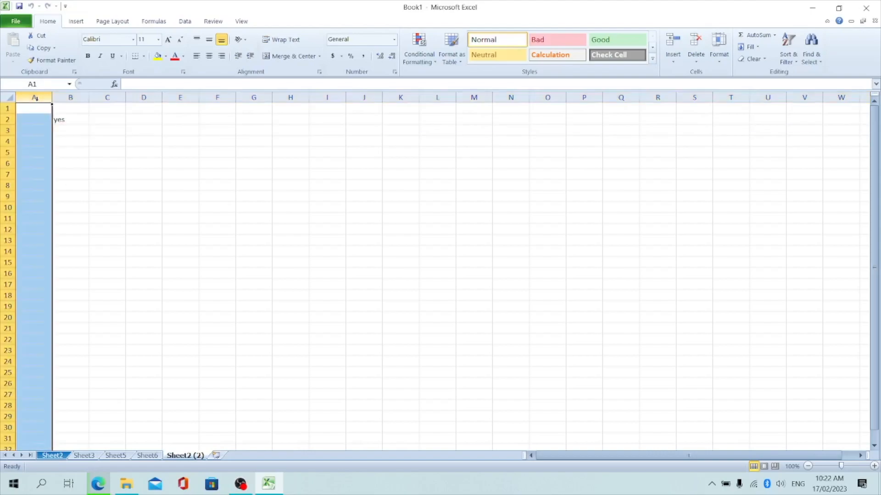
click(59, 97)
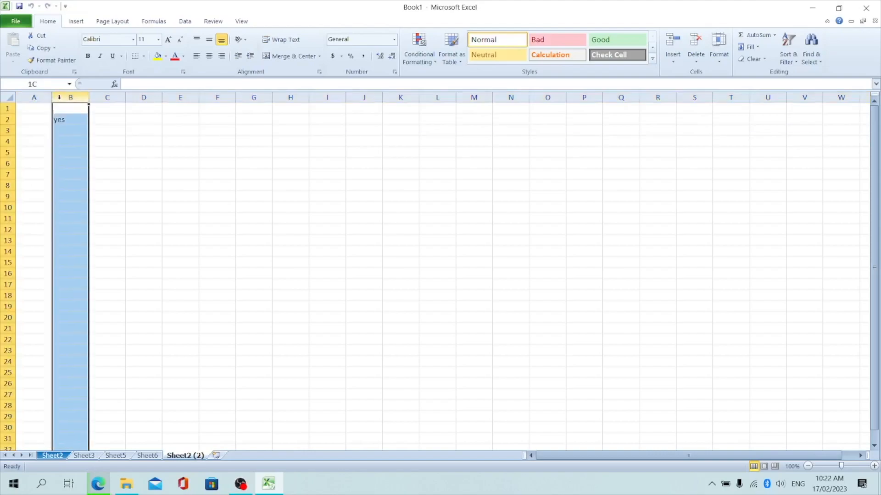
click(108, 95)
click(142, 95)
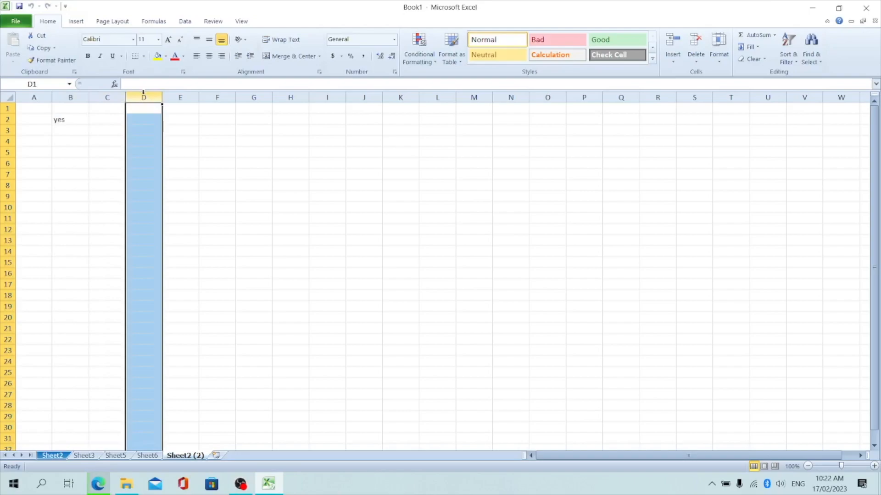
Point out individual cells on the Sheet2 copy, including A1 and the filled cell B2.
click(75, 171)
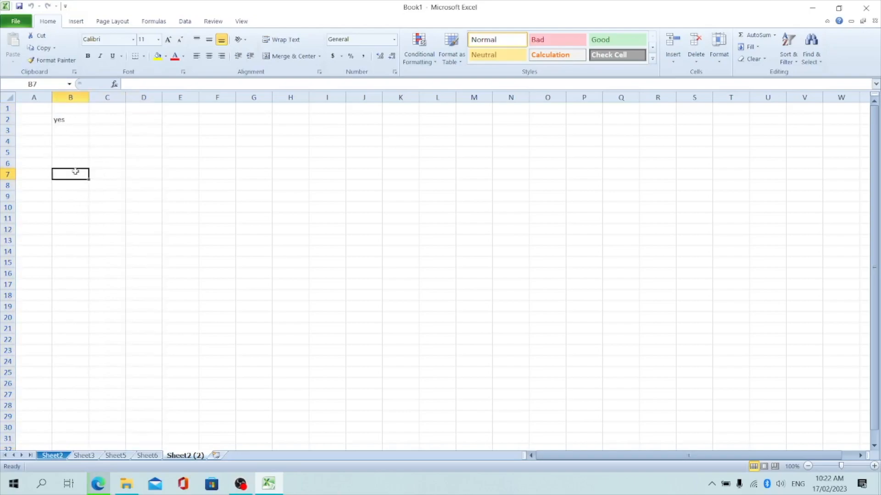
click(35, 108)
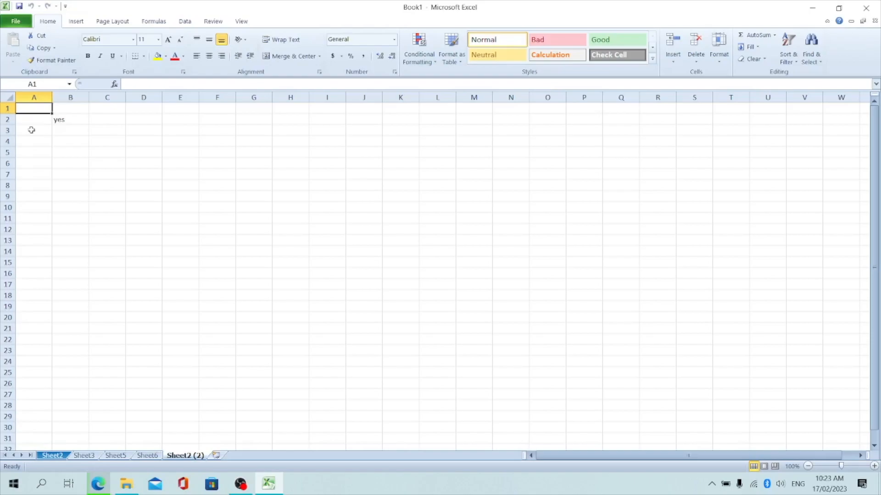
click(72, 119)
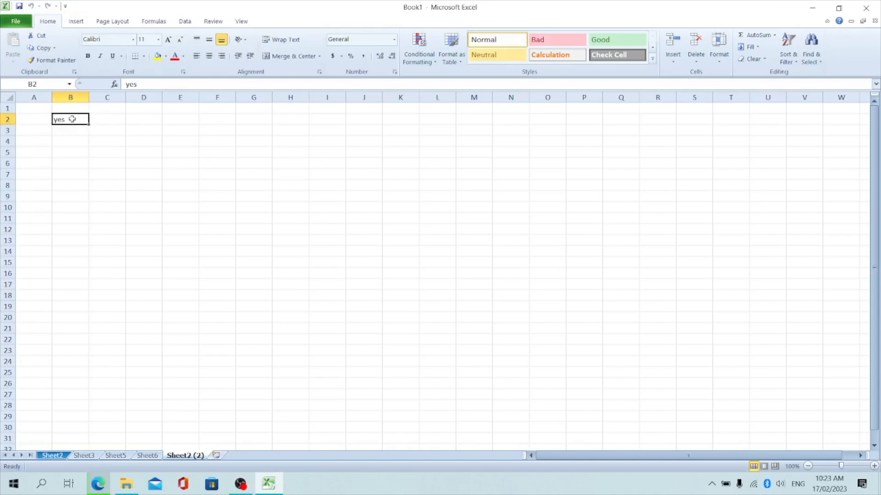
click(98, 157)
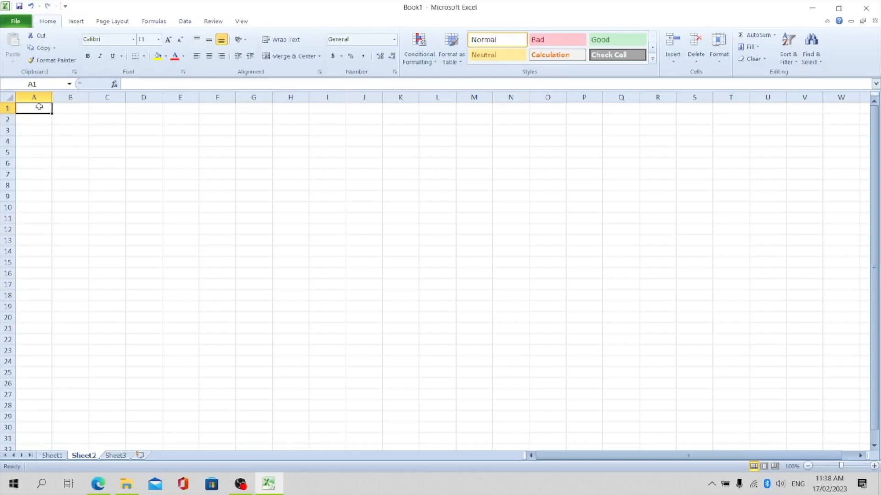
Highlight rows 1 and 3, columns A to C, and row 1 again on the blank Sheet2.
click(8, 108)
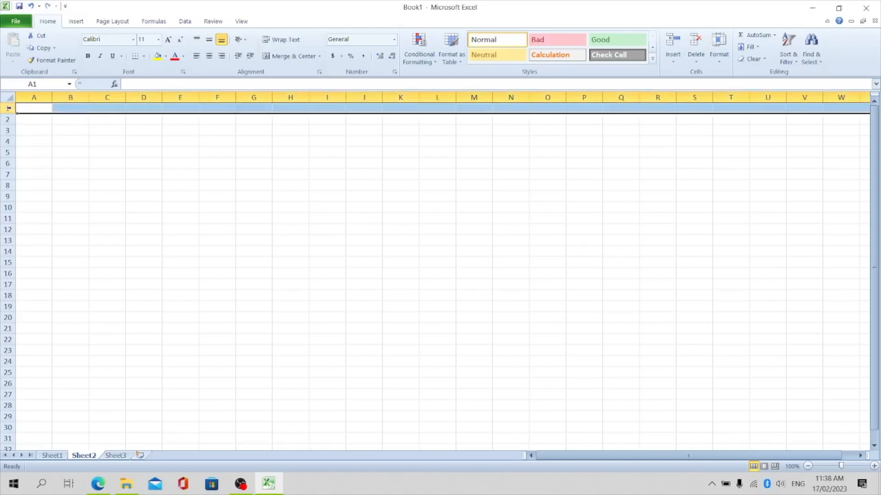
click(4, 130)
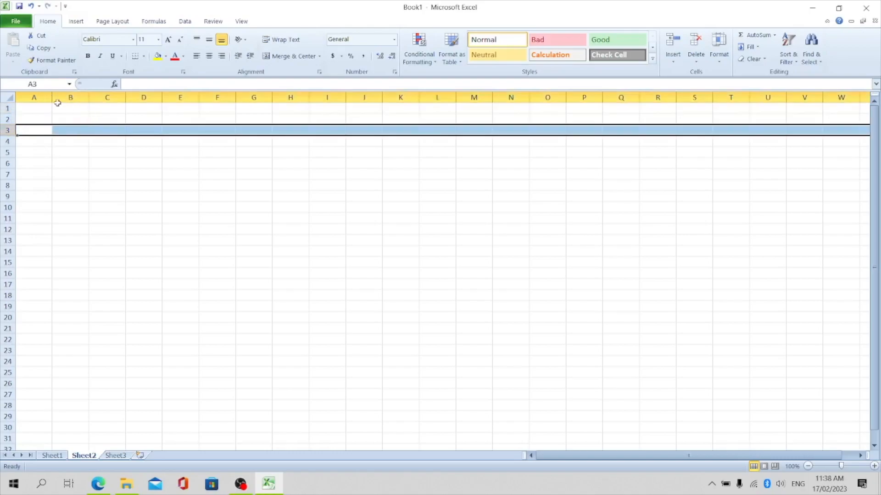
click(38, 96)
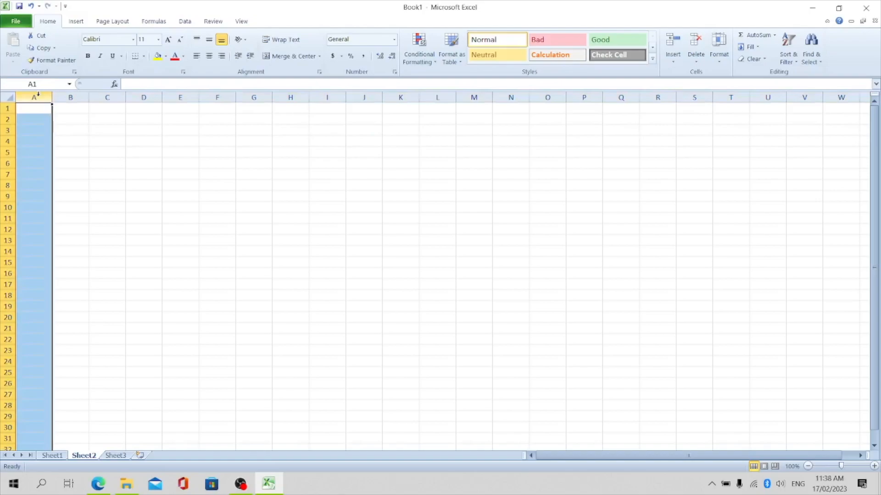
click(70, 96)
click(104, 94)
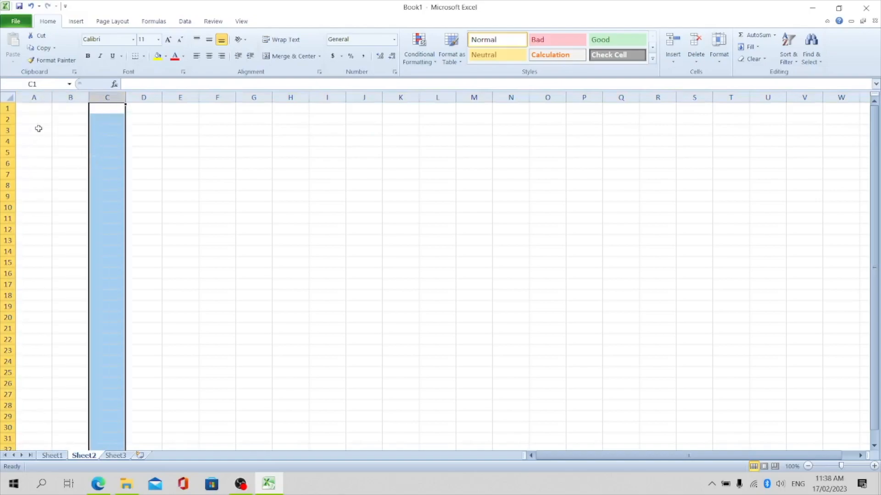
click(3, 108)
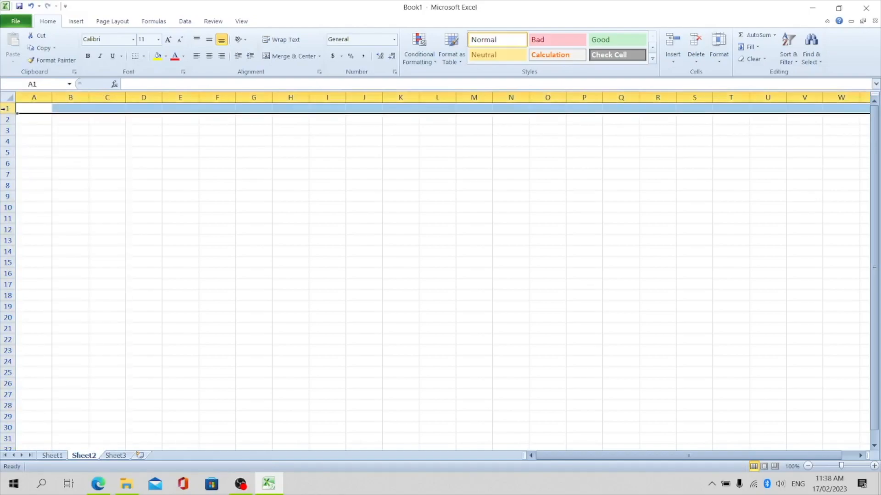
Enter the text FOR in cell A1 of Sheet2.
click(33, 109)
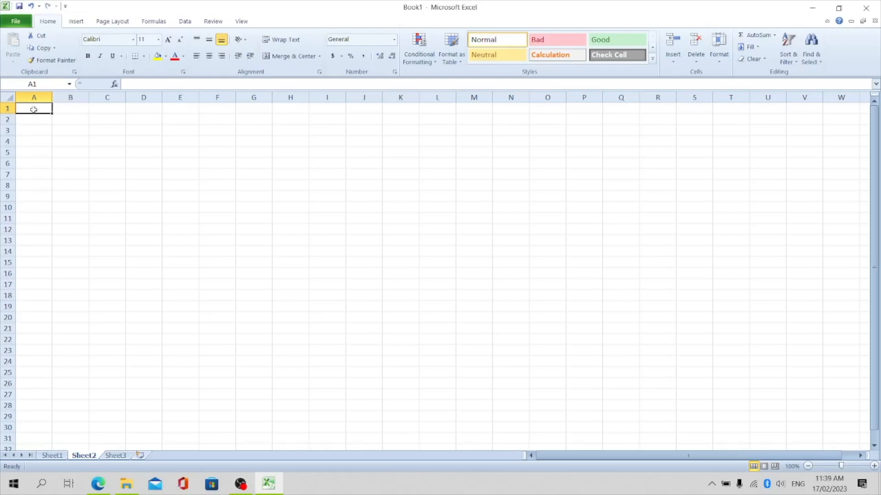
text(FOR)
click(117, 185)
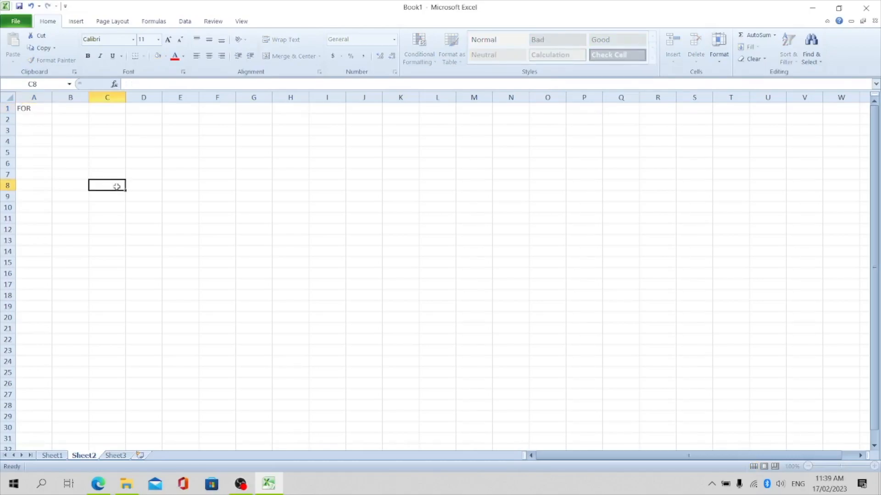
Insert one blank row above row 1 of Sheet2.
click(7, 108)
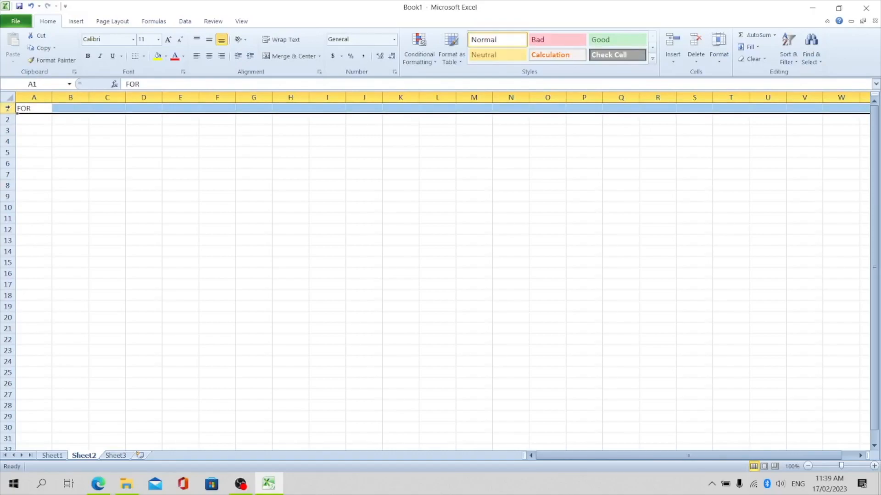
right_click(8, 109)
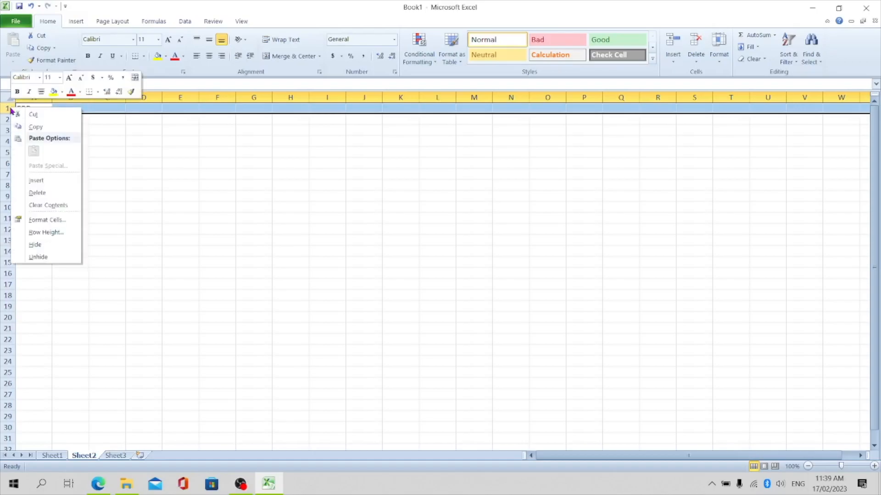
click(52, 181)
click(142, 197)
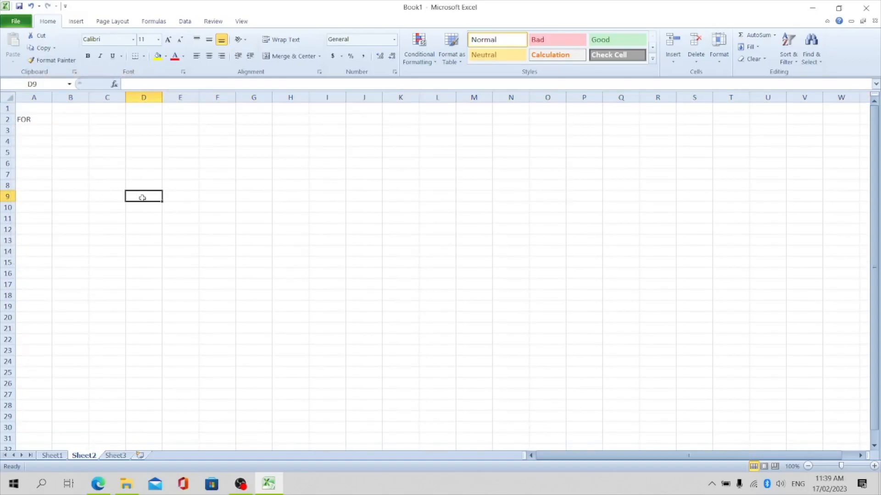
Insert five blank columns before column A, using columns A to E as the selection.
click(34, 97)
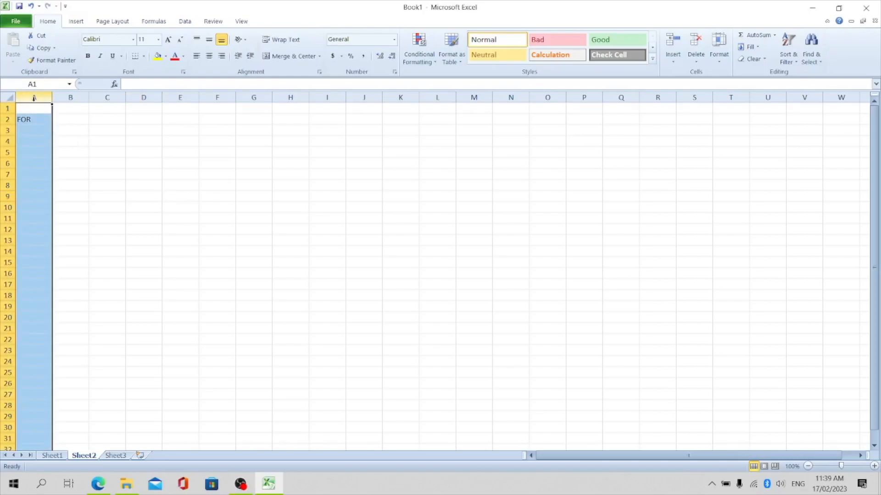
drag(44, 99, 193, 97)
right_click(193, 97)
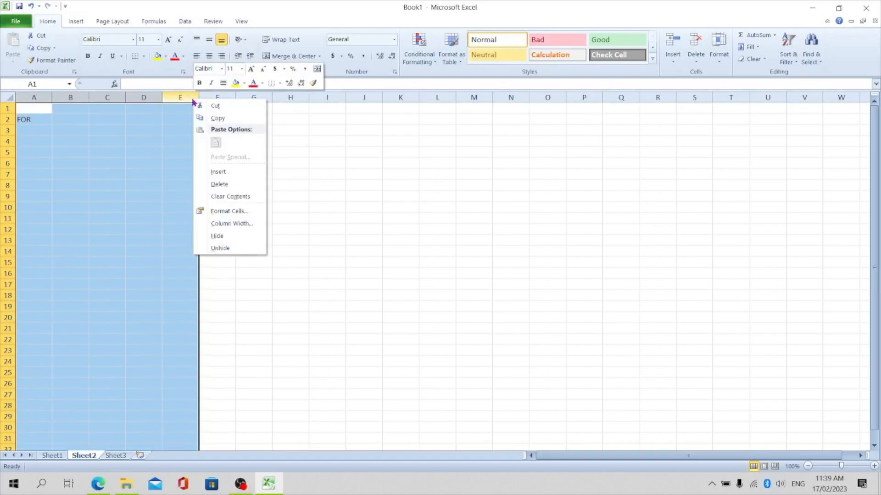
click(237, 171)
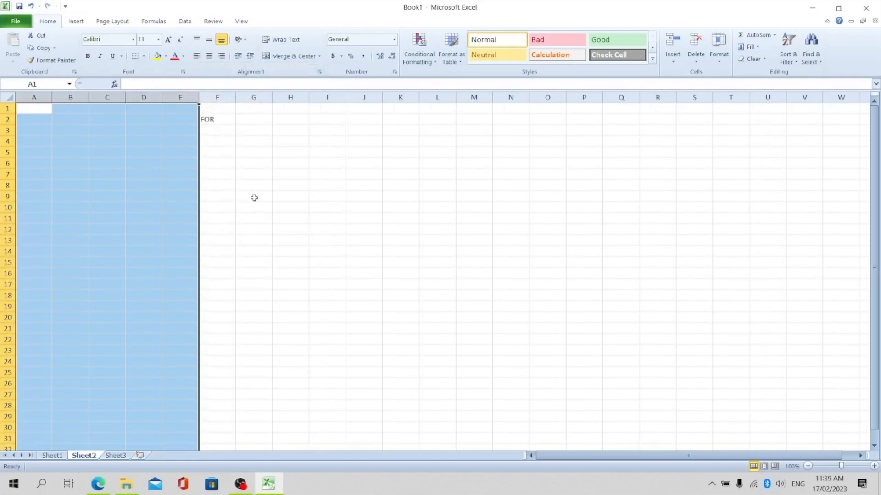
click(253, 197)
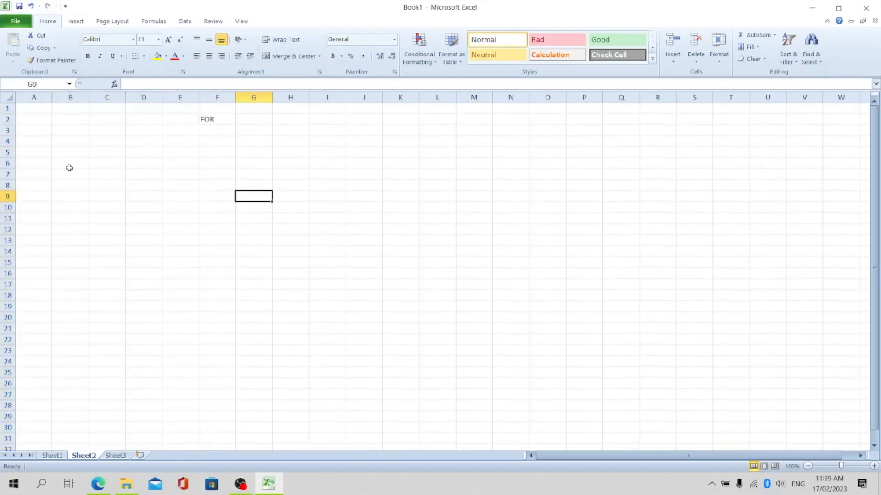
Insert four blank sheet rows above row 1, using rows 1 to 4 as the selection, and select the FOR cell.
click(7, 109)
drag(7, 108, 3, 141)
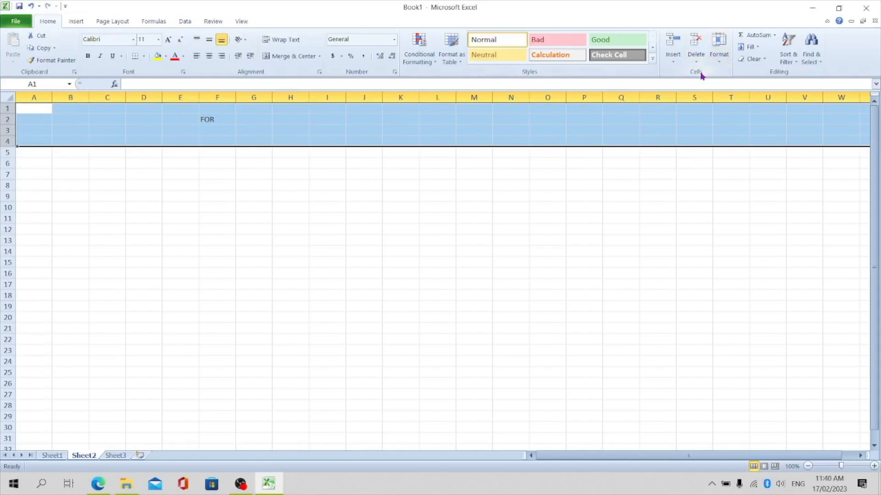
click(672, 55)
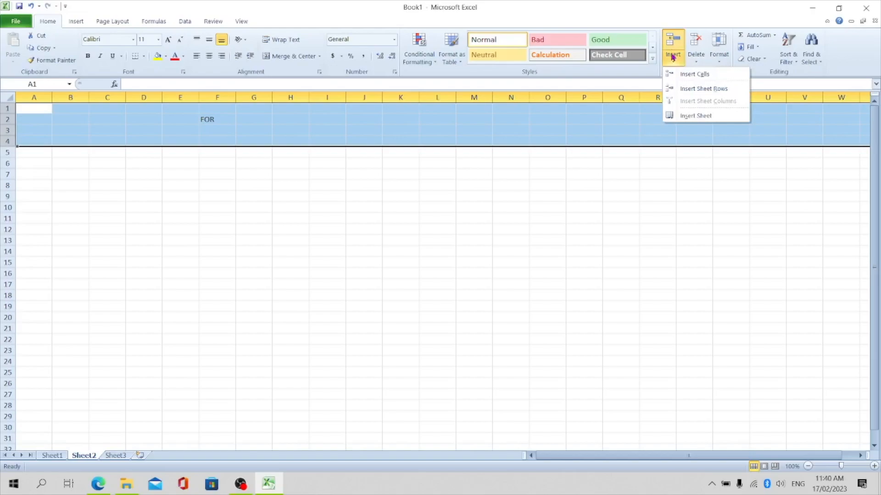
click(719, 90)
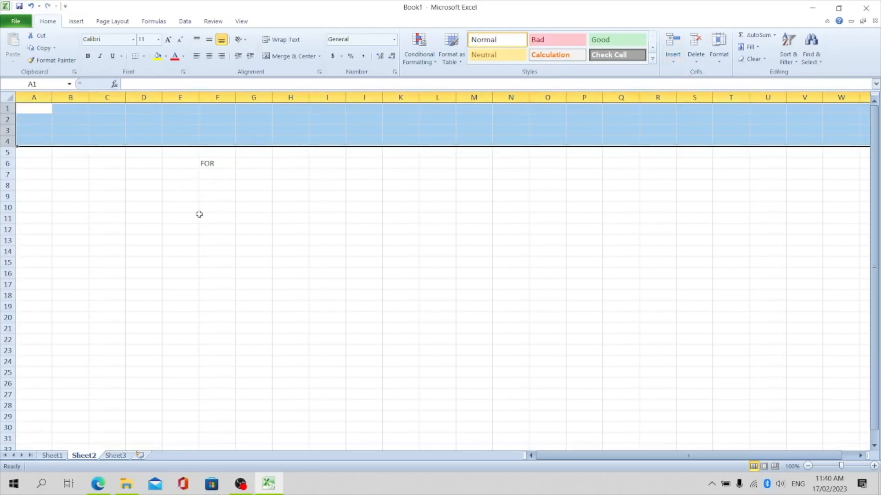
click(308, 188)
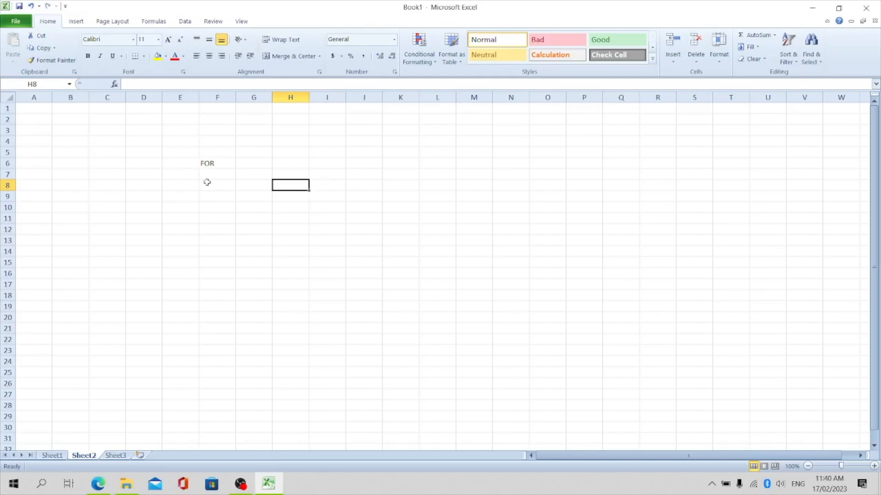
click(224, 164)
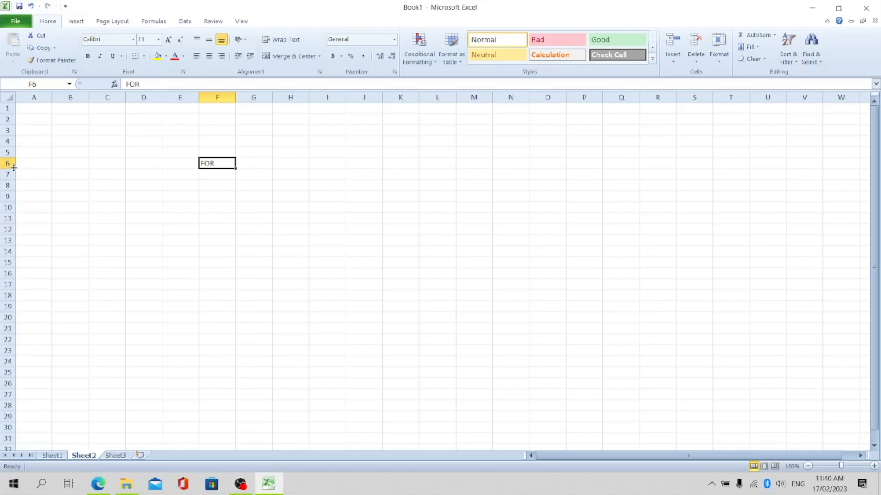
Enlarge row 6 to a height of about 42 and widen column F to about 26.89.
drag(14, 168, 8, 188)
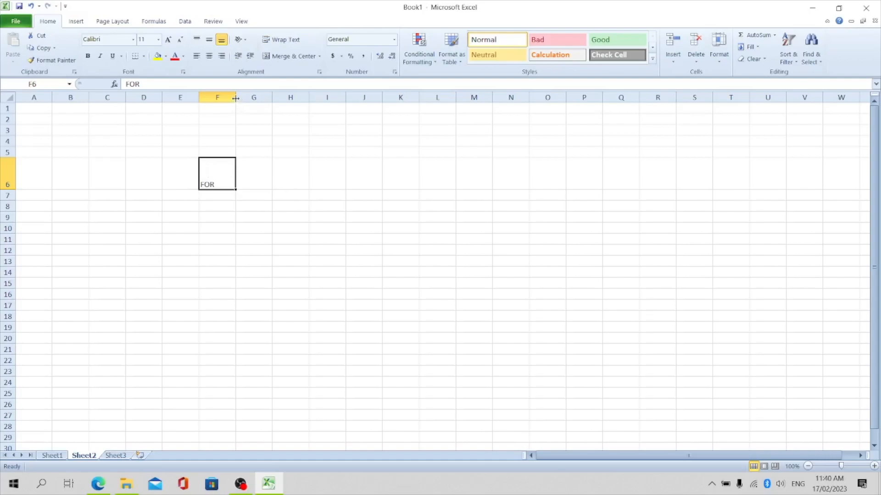
drag(236, 98, 313, 97)
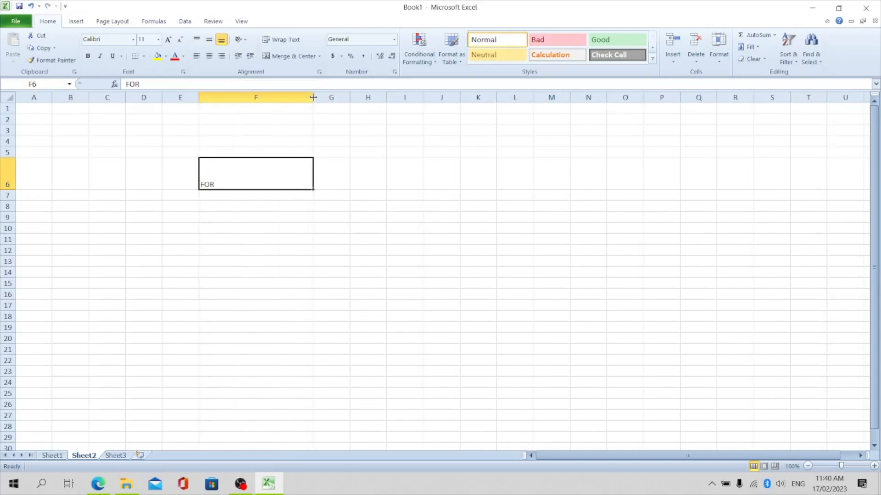
click(355, 183)
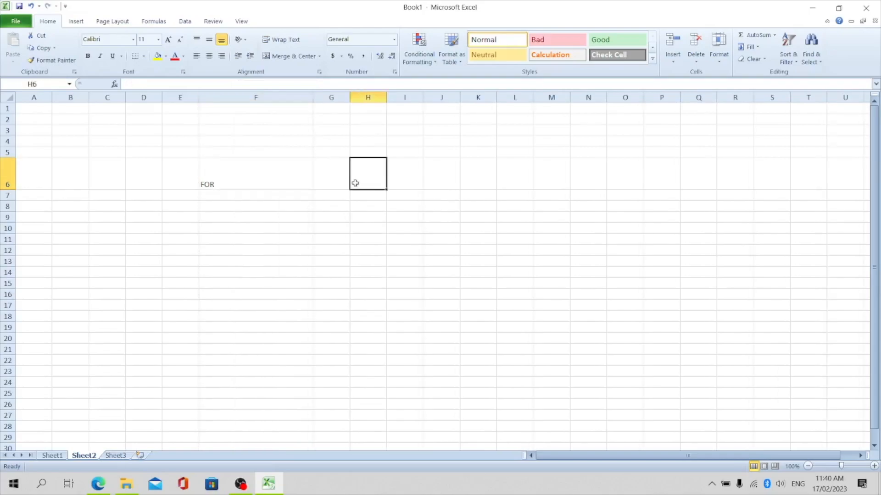
Set the height of the row containing the FOR cell to exactly 20.
click(272, 169)
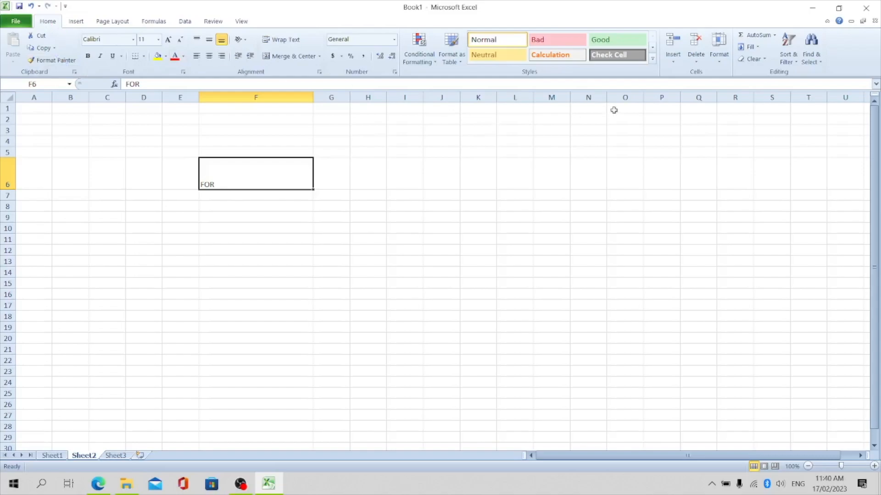
click(719, 59)
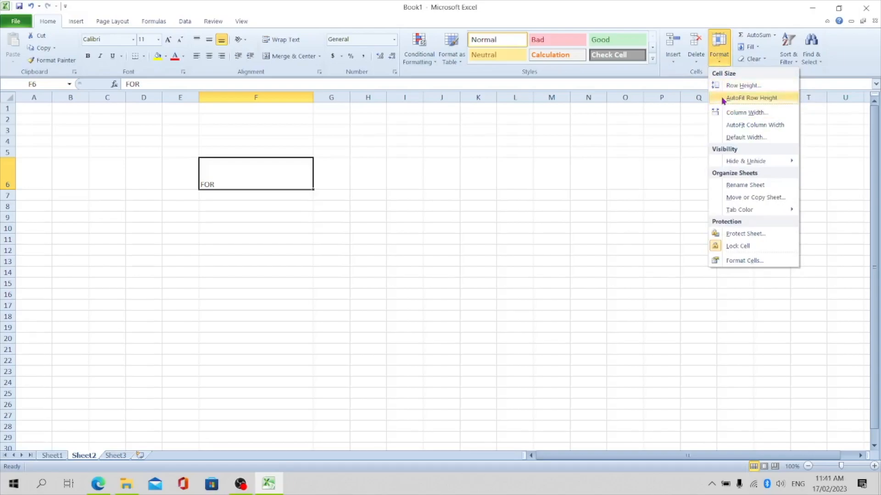
click(747, 86)
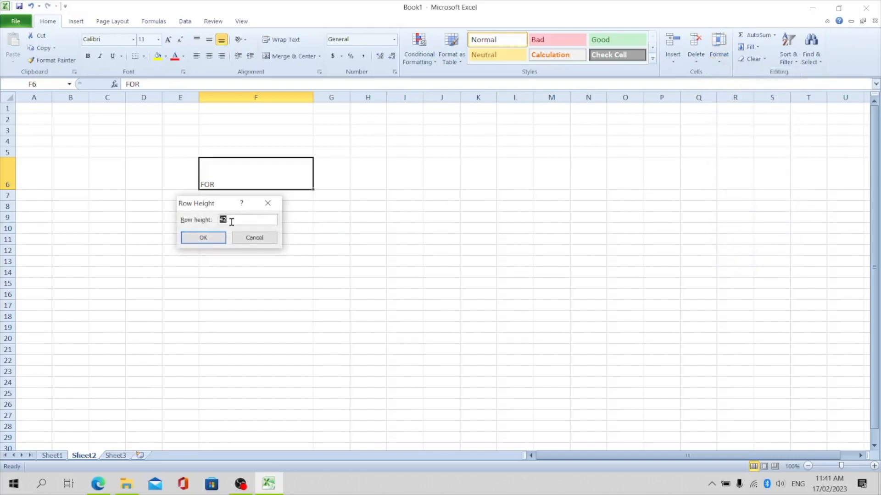
key(BackSpace)
text(20)
click(203, 237)
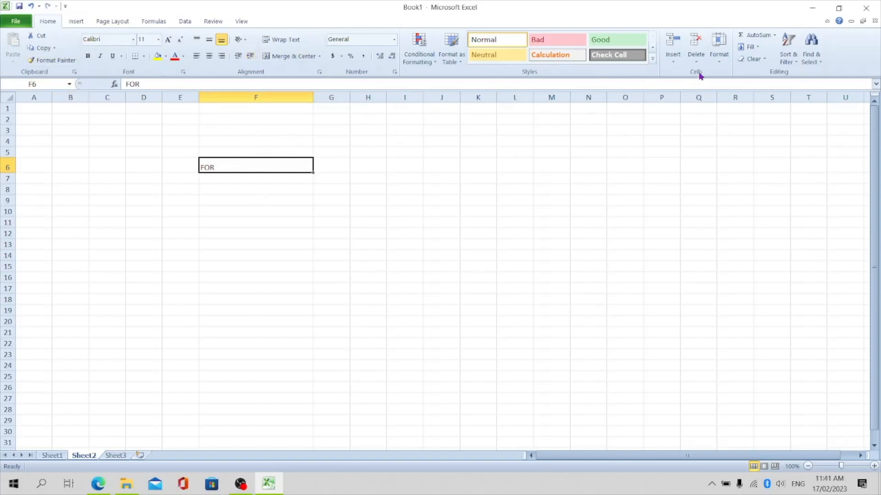
Set the width of the column containing the FOR cell to exactly 12.
click(724, 63)
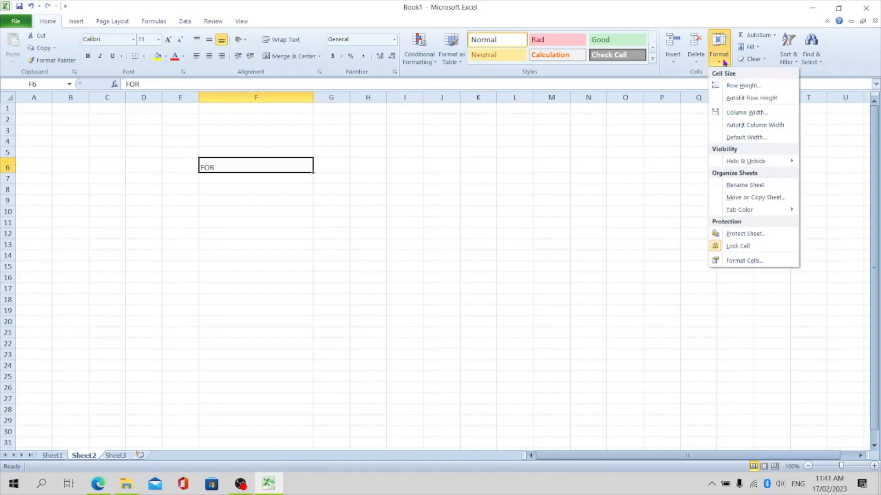
click(739, 113)
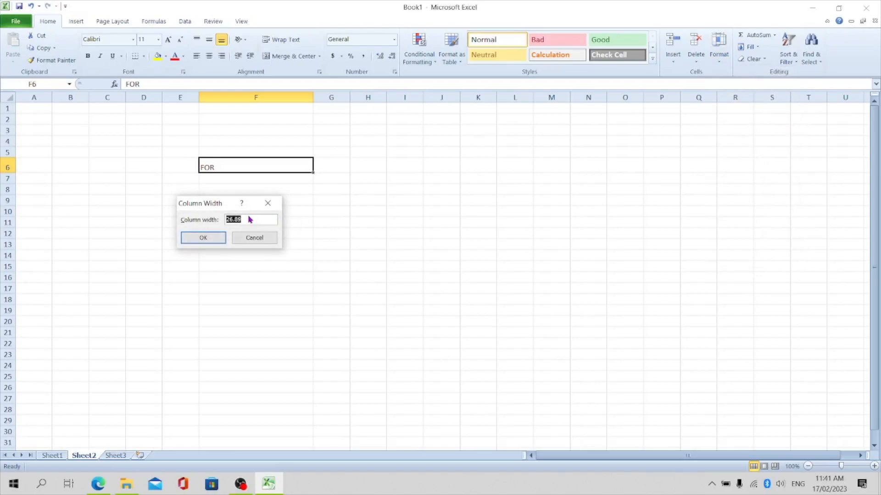
key(BackSpace)
text(12)
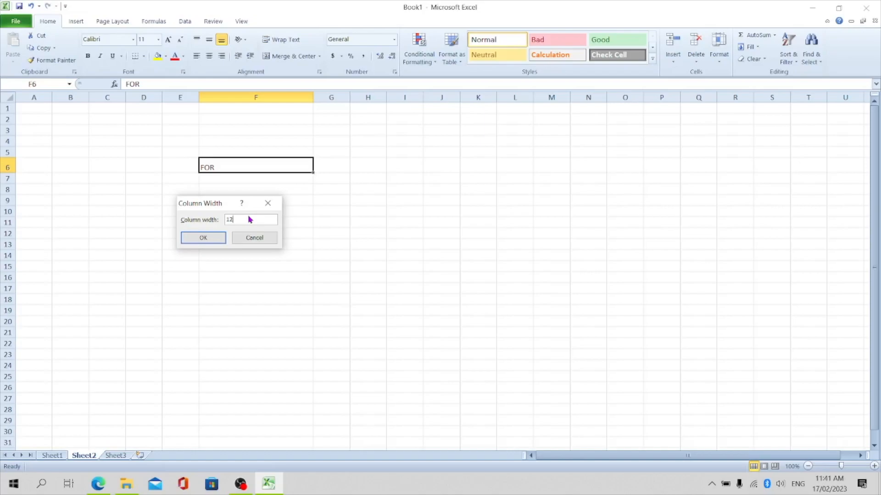
click(205, 237)
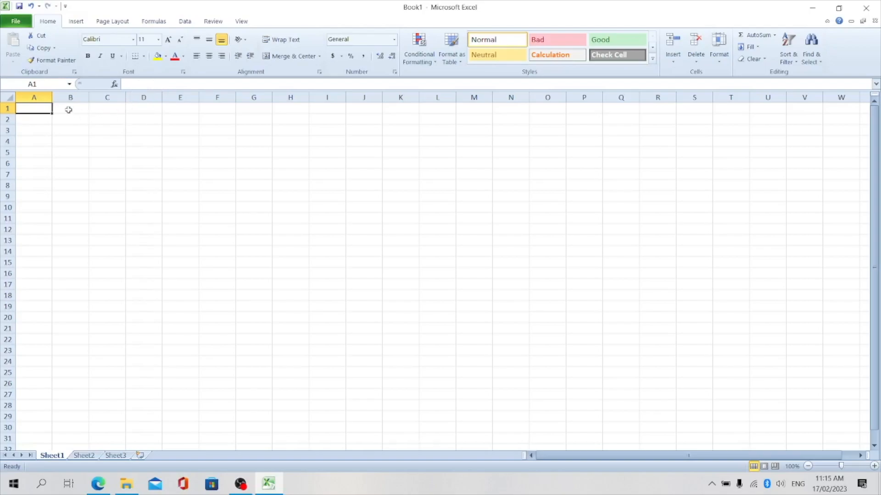
click(39, 97)
click(71, 98)
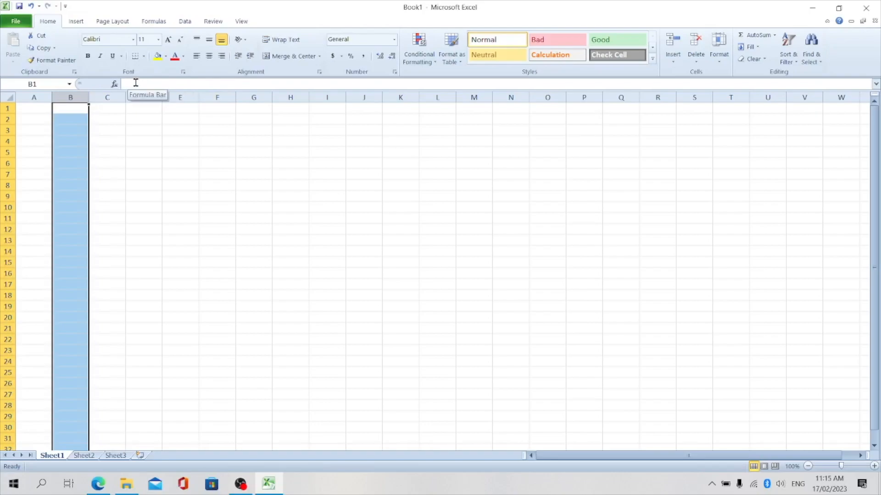
click(186, 82)
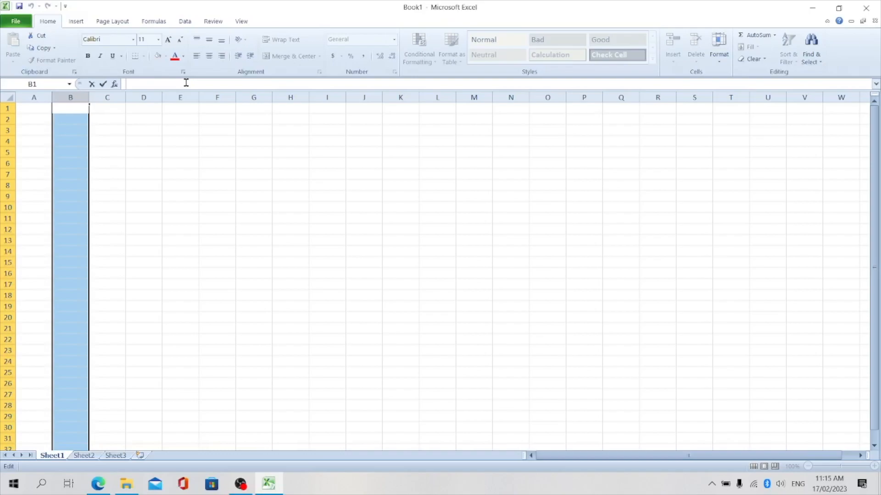
click(110, 173)
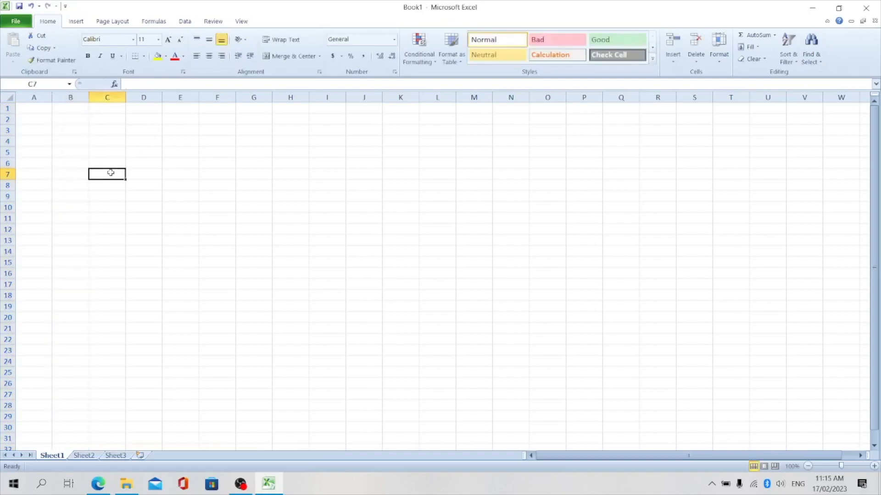
Enter a first name in capitals in cell B4 and the number 25 in cell D4 of Sheet1.
click(79, 140)
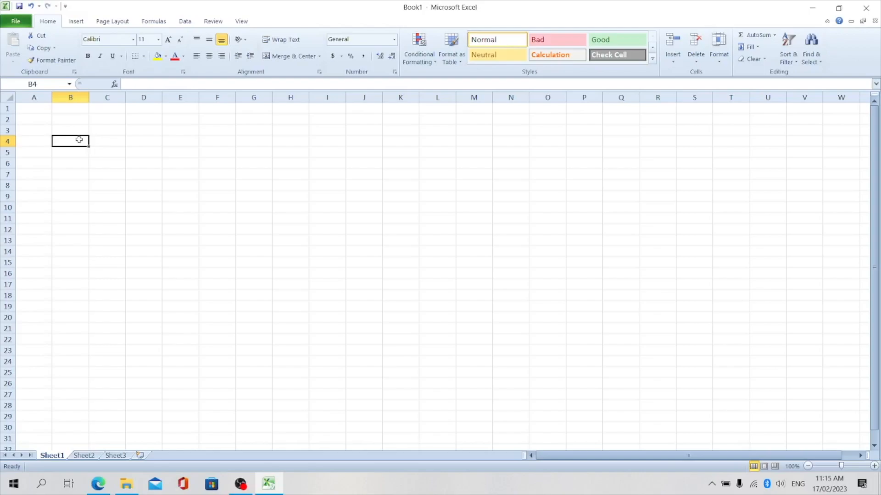
text(DAVID)
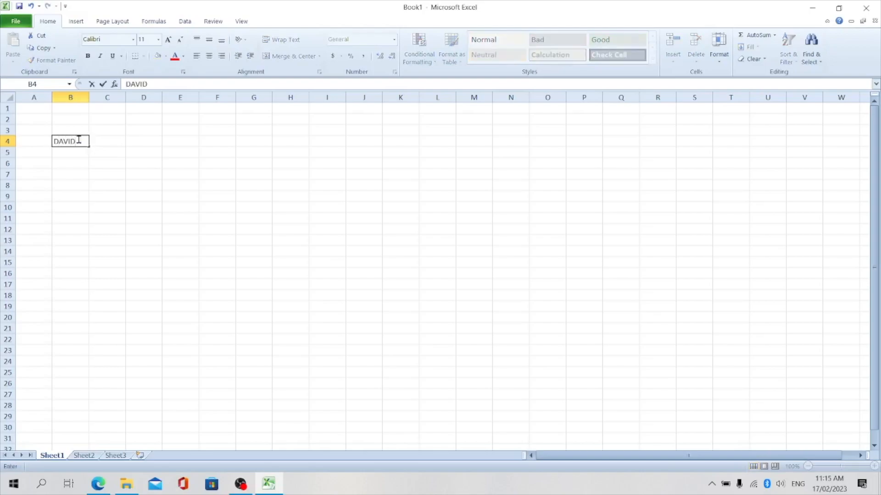
key(Return)
click(79, 140)
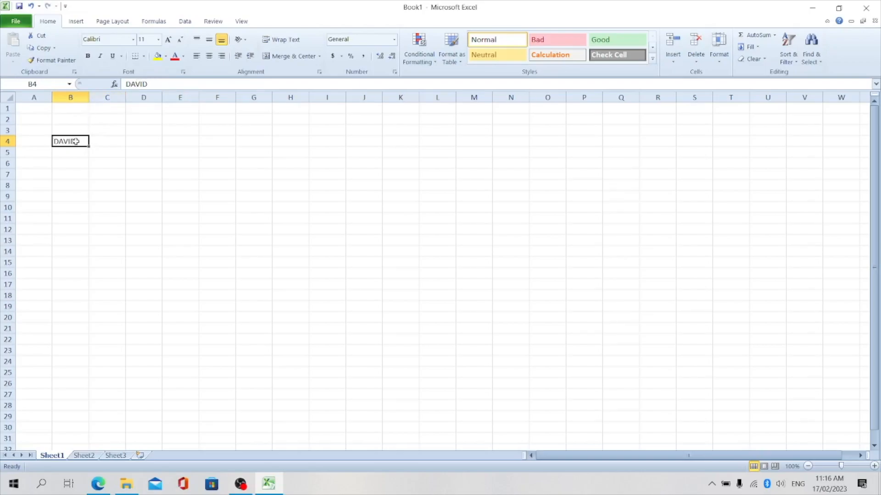
click(135, 140)
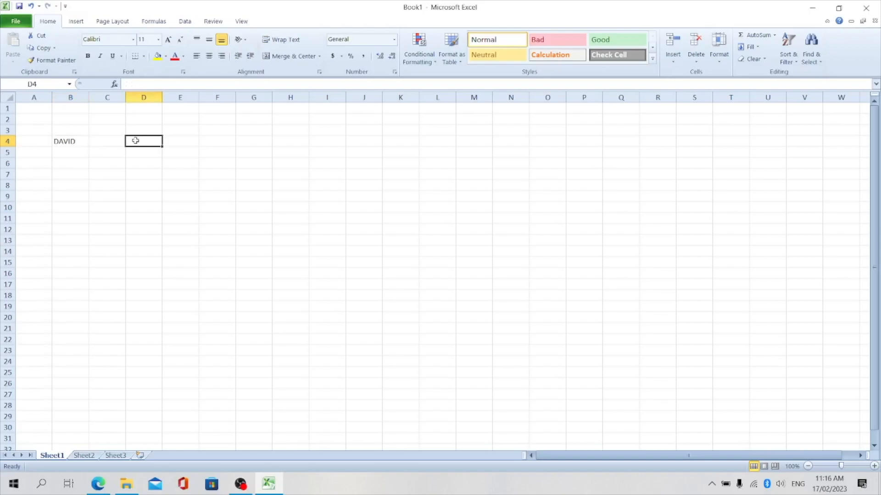
text(25)
key(Return)
click(135, 141)
Enter the formula =25*2 in cell F4 and check it against the cell's displayed result.
click(219, 142)
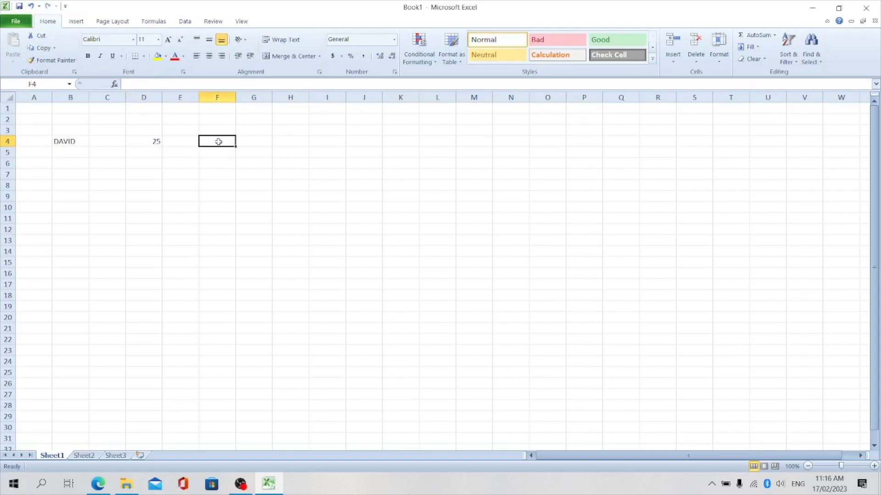
text(=)
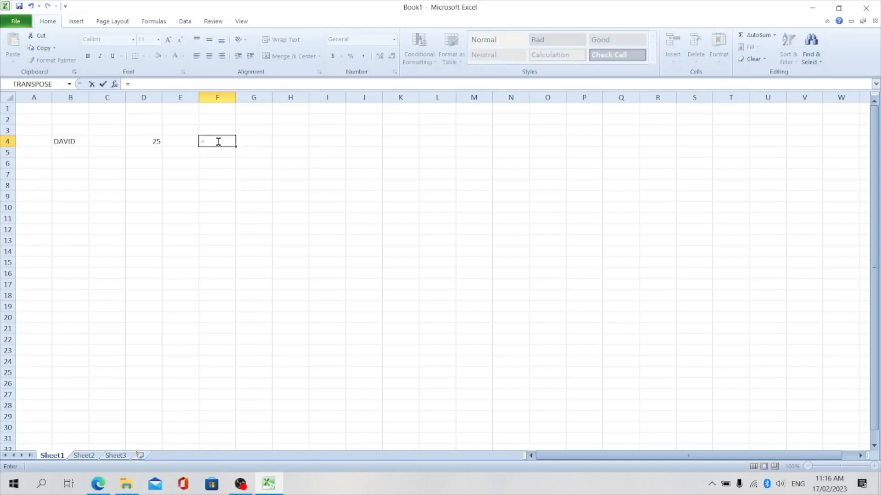
text(25*2)
key(Return)
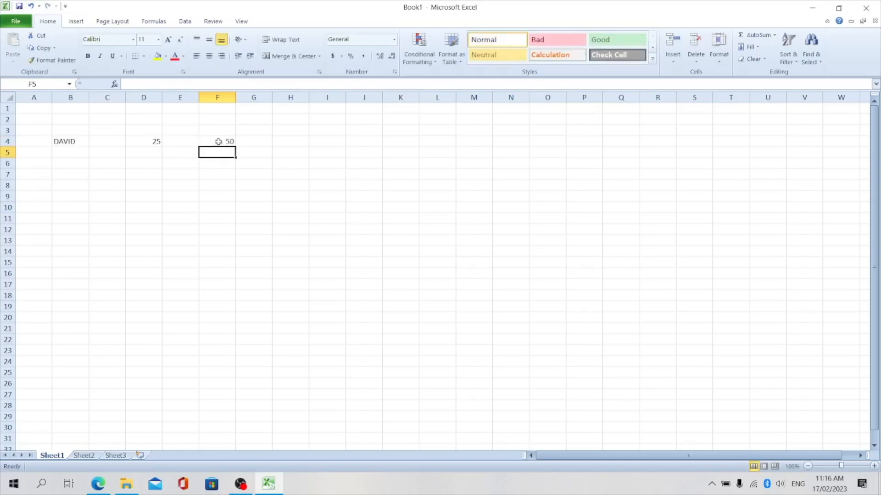
click(219, 137)
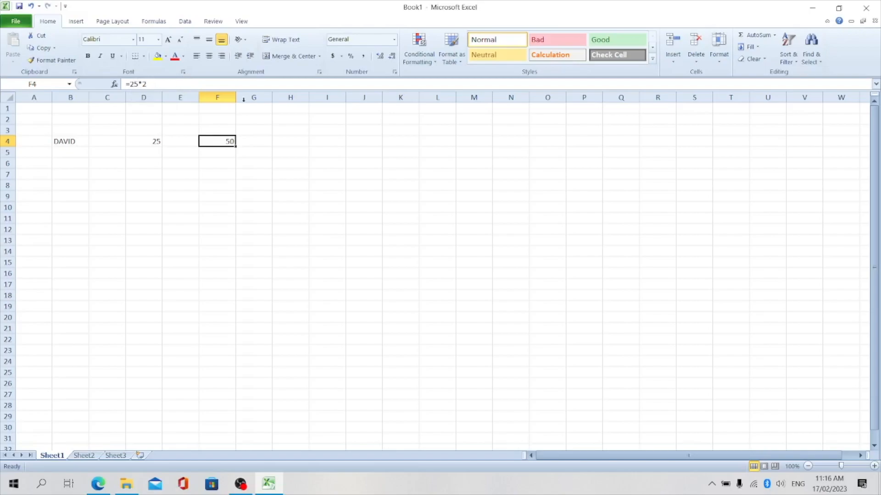
click(214, 156)
click(222, 142)
Enter the formula =B4 in cell B6 to repeat the name from B4, and reselect B6.
click(77, 161)
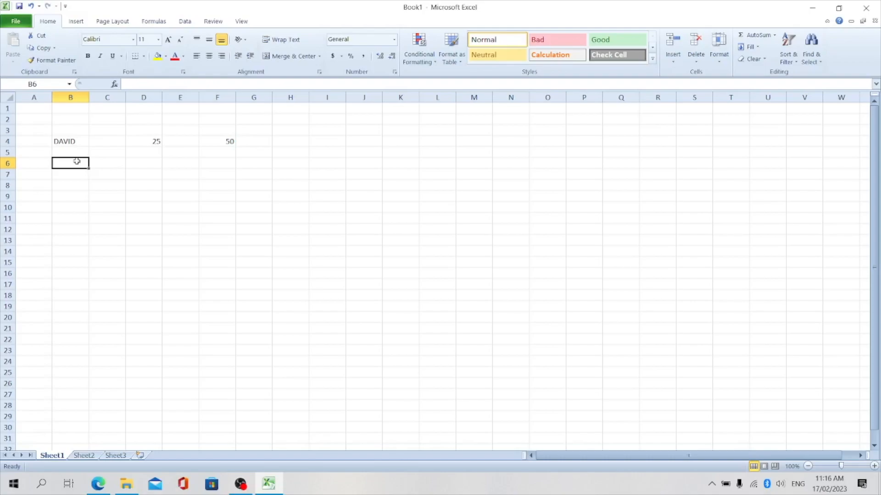
text(=)
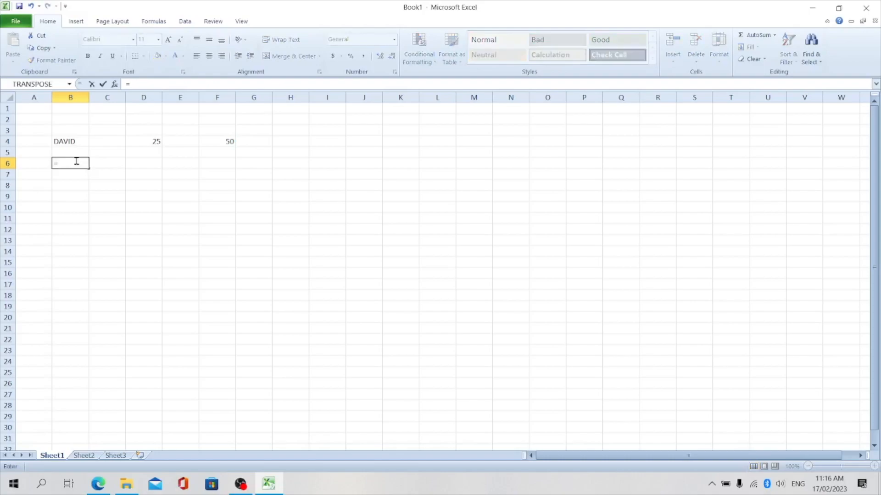
click(64, 140)
key(Return)
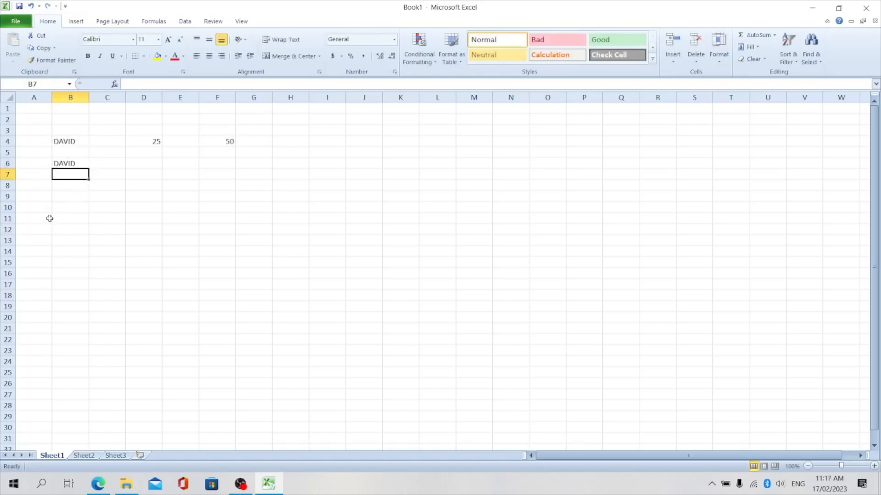
click(74, 162)
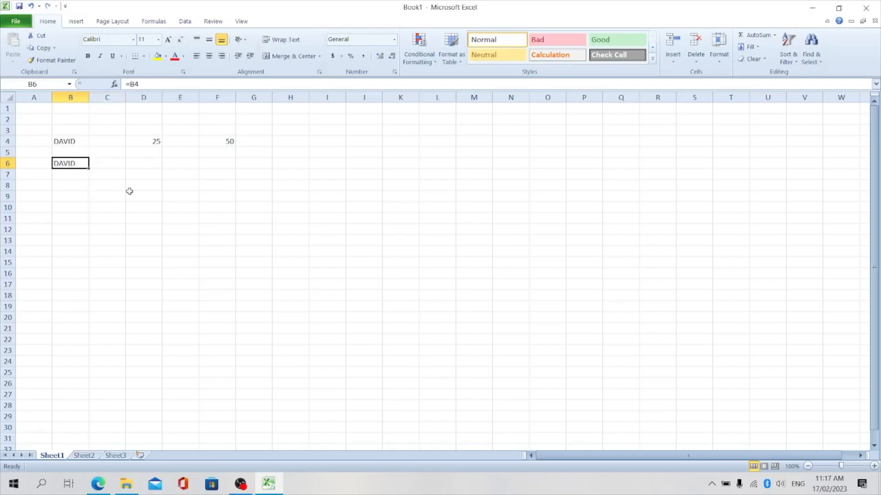
Enter a first name in capitals in cell D7 and 20+20 without an equals sign in cell E7.
click(151, 174)
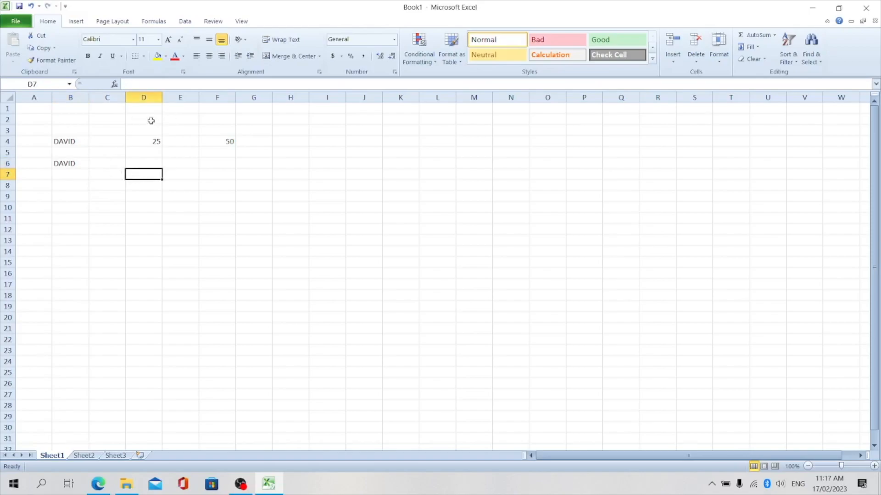
click(171, 83)
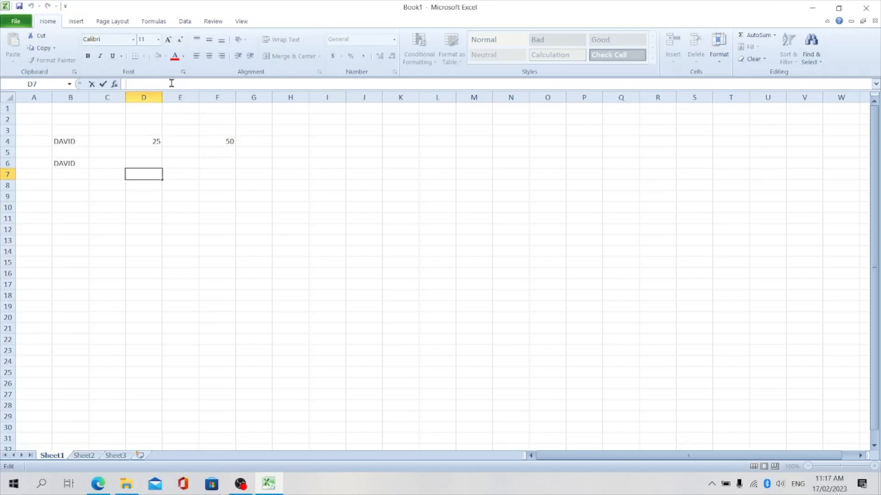
text(JOY)
key(Return)
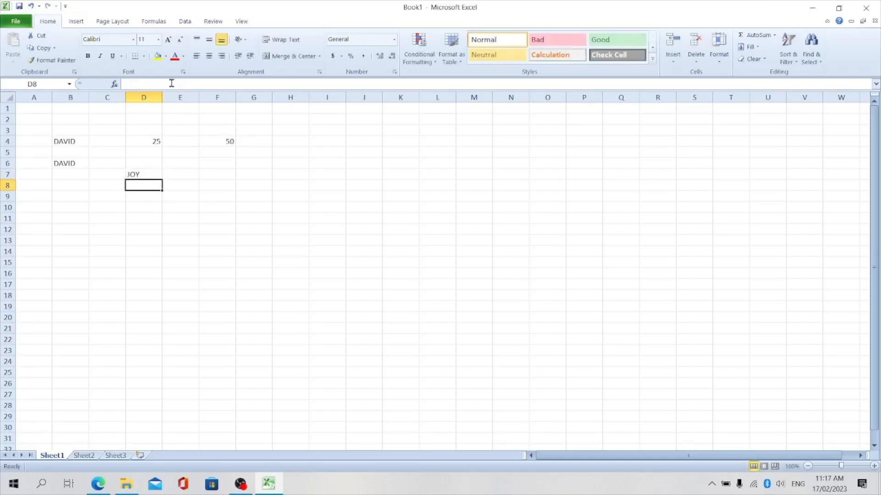
click(187, 176)
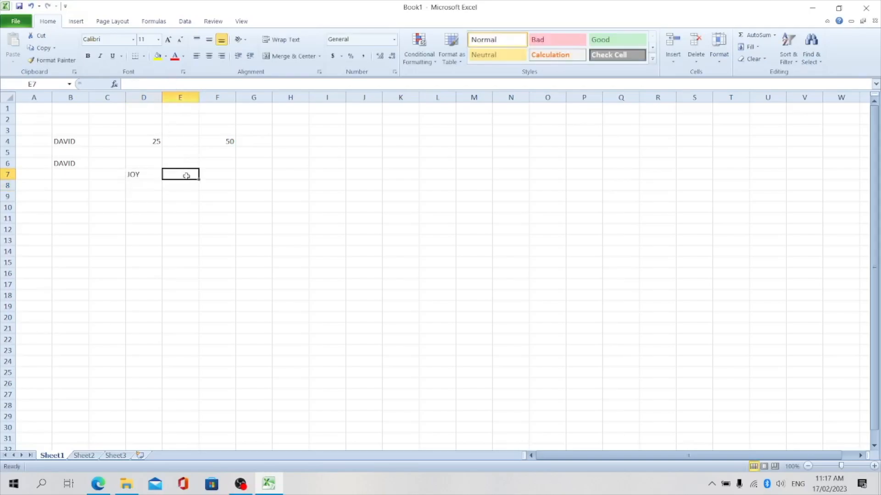
click(142, 84)
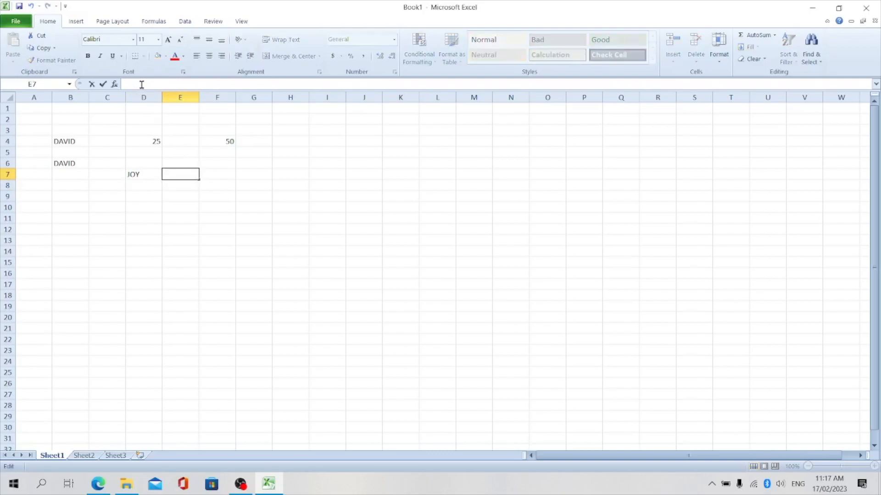
text(20+20)
key(Return)
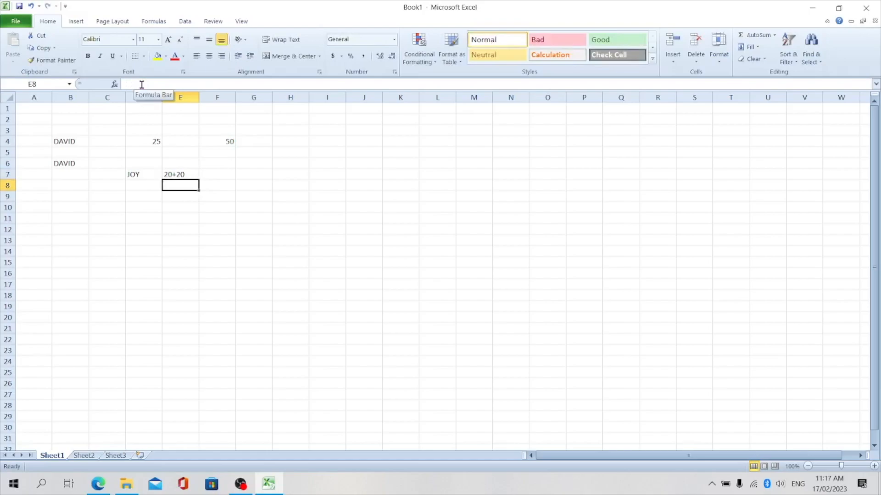
Enter the addition formula =20+20 in cell F7.
click(217, 176)
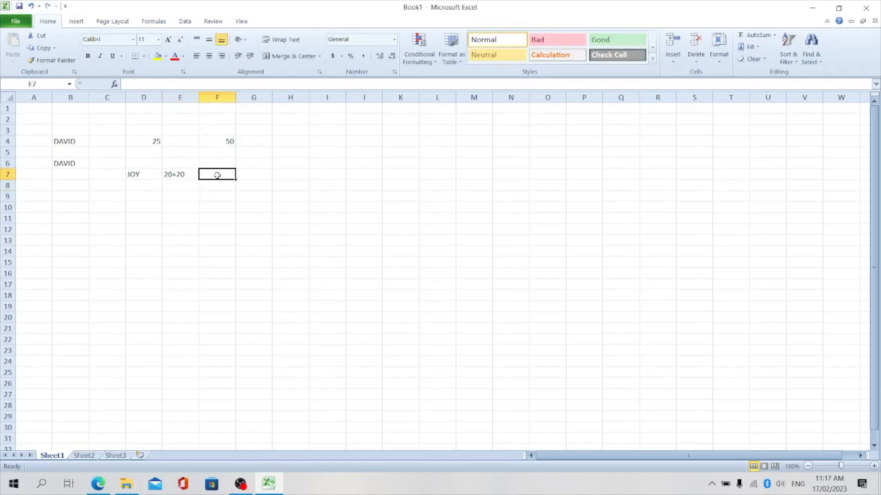
text(=)
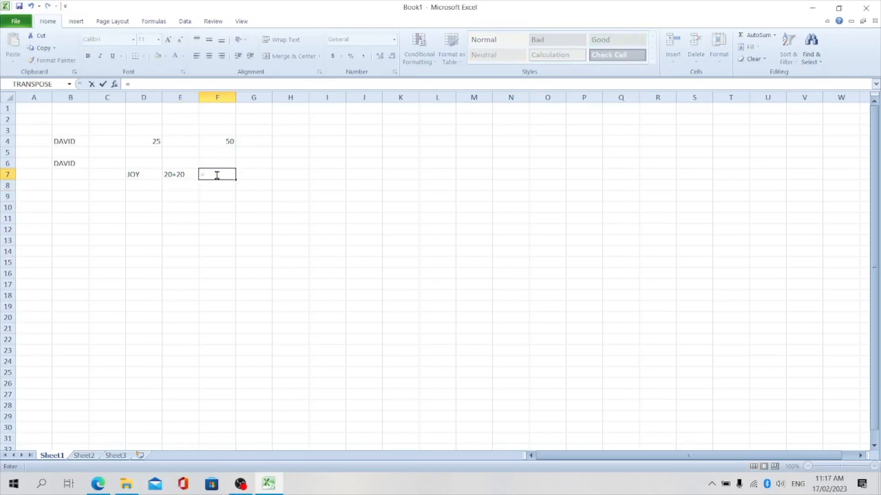
text(20+20)
key(Return)
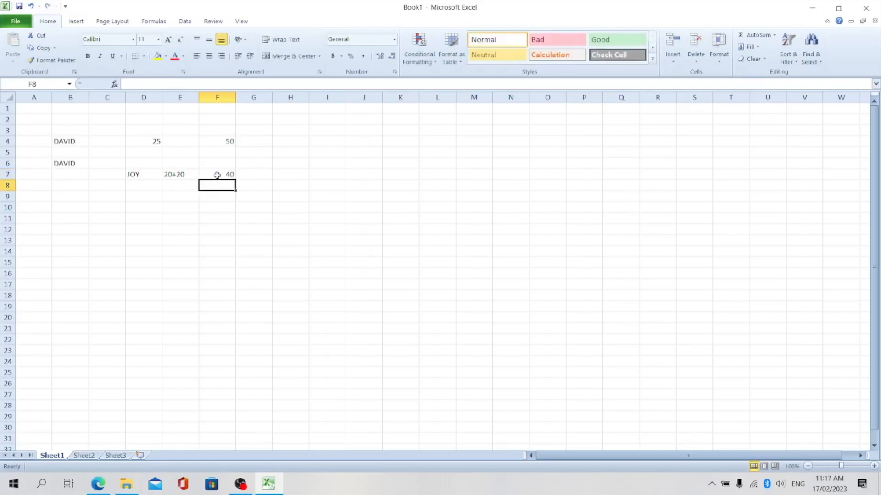
Inspect the underlying contents of cells D7, E7 and F7 to compare plain text with a formula.
click(147, 175)
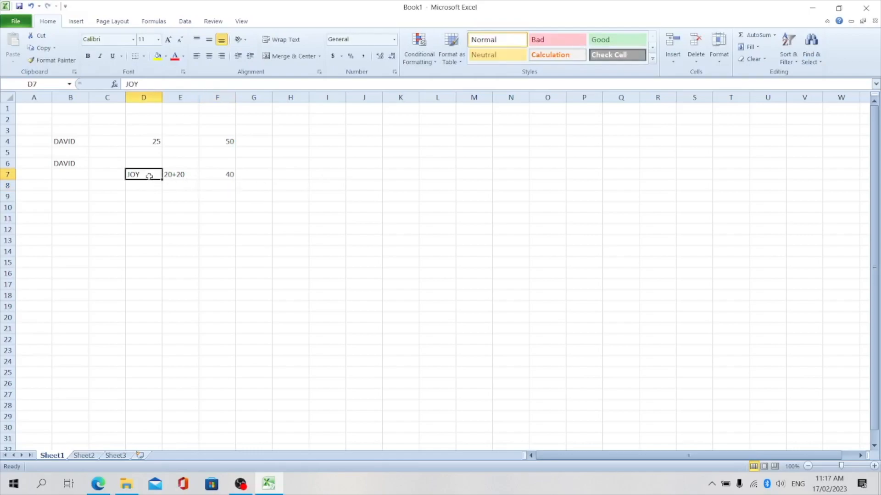
click(184, 175)
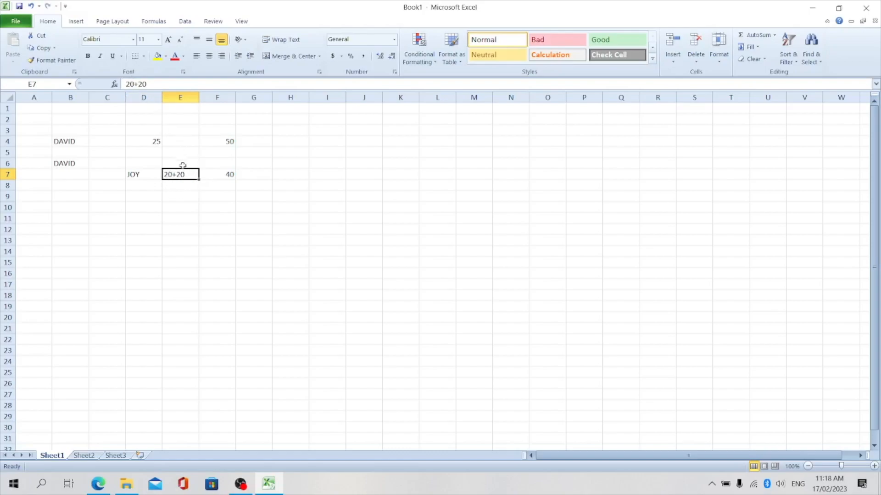
click(227, 178)
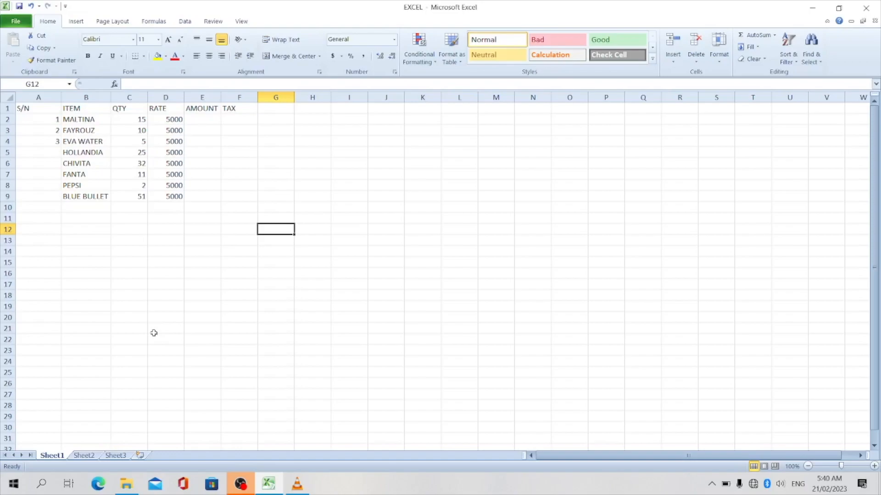
Add COCA COLA to the ITEM column in cell B10 and reselect that cell.
click(91, 206)
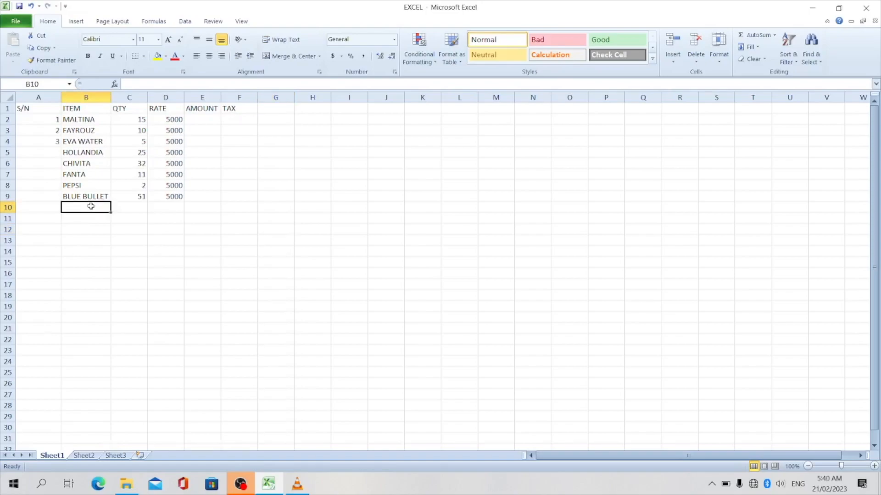
text(C)
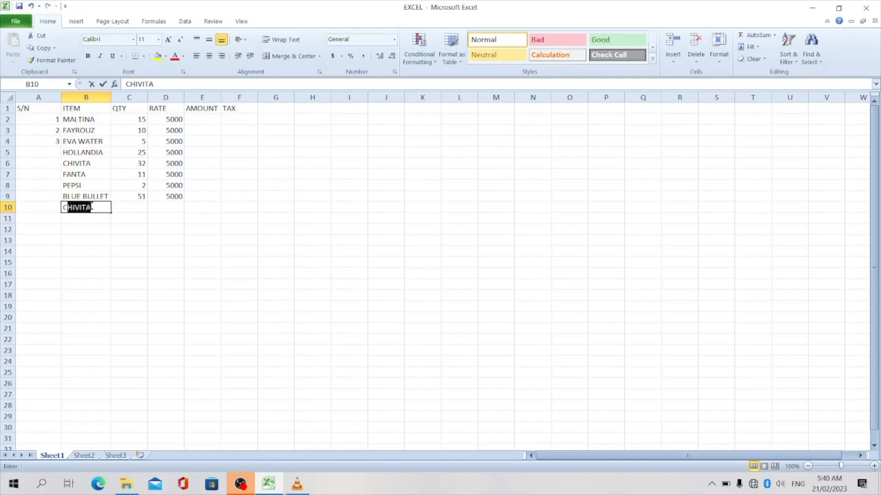
text(OCA COLA)
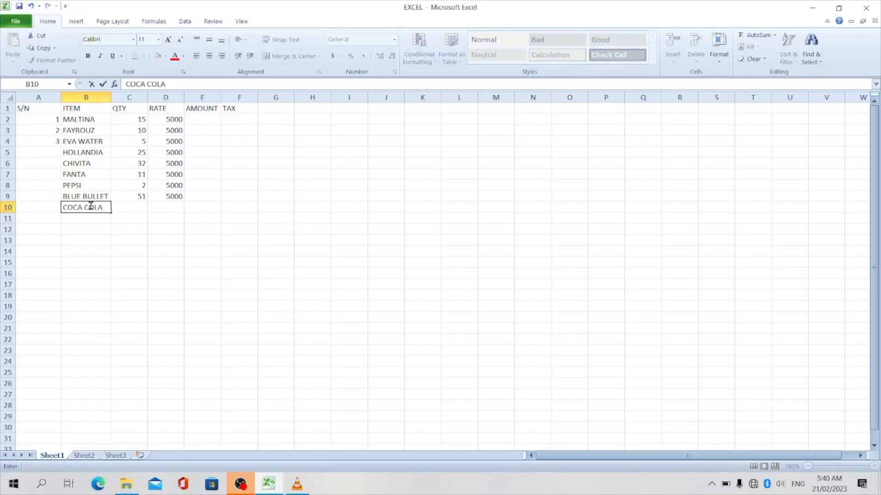
key(Return)
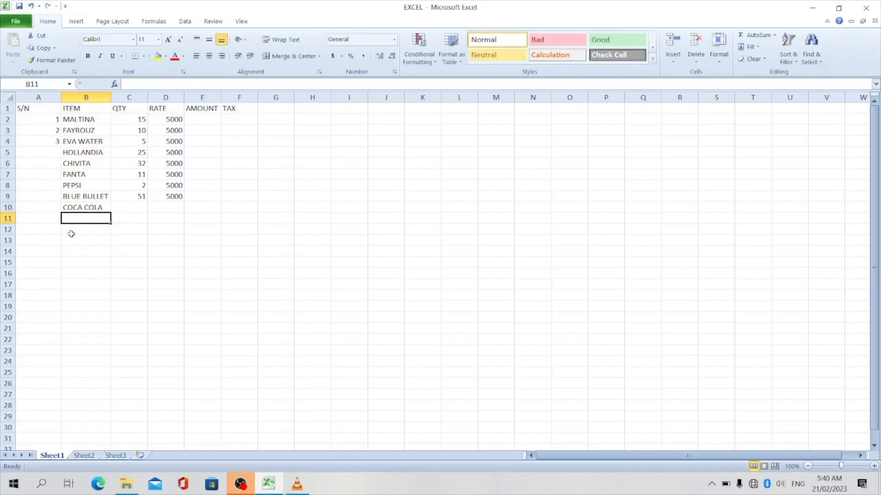
click(94, 207)
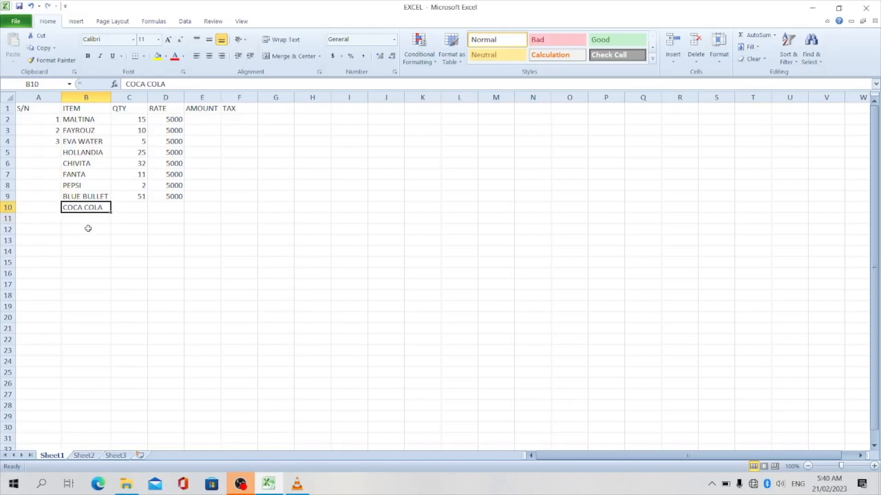
Enter SPRITE in cell B11 of the ITEM column and move on to the adjacent QTY cell.
click(89, 223)
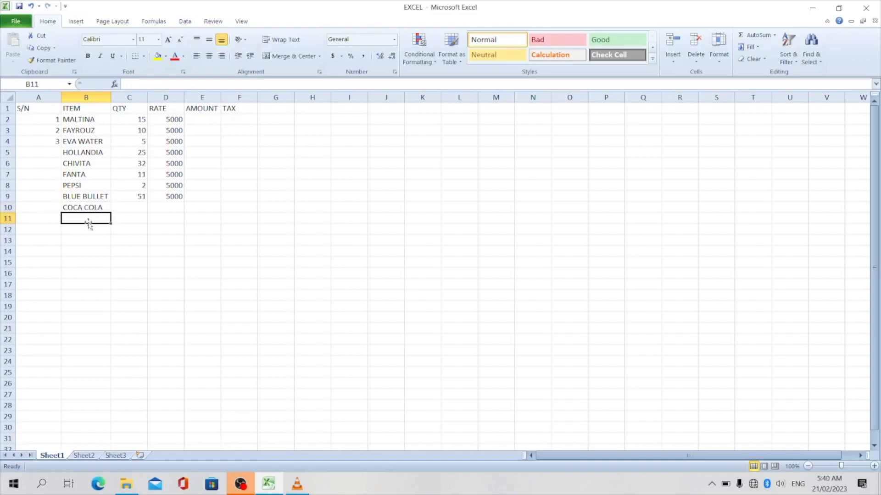
text(SPRITE)
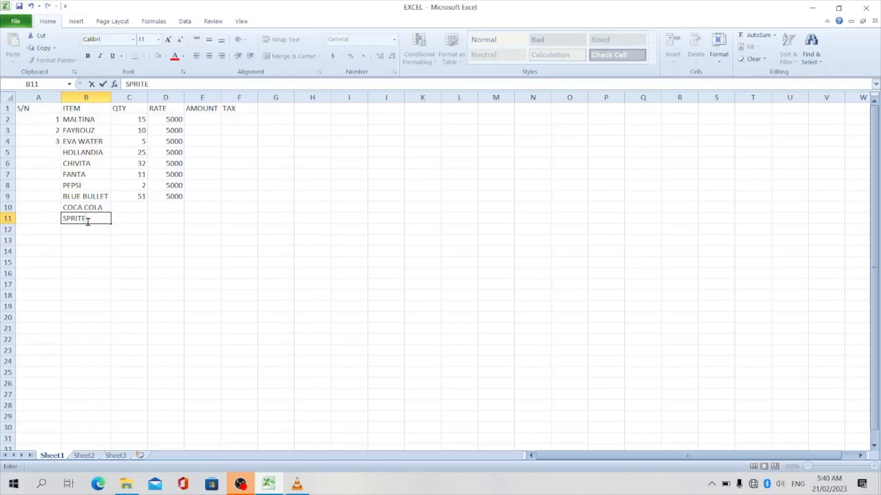
key(Tab)
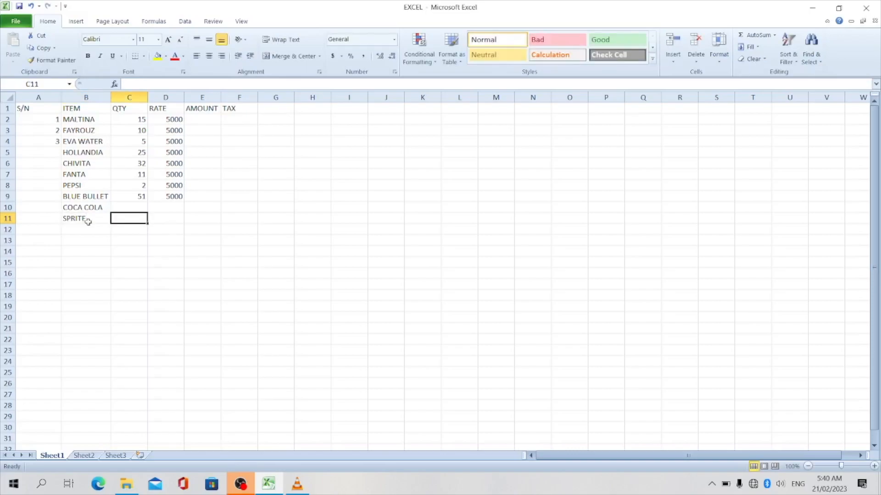
Move the cell selection between B11, C11, C10 and B10, ending back on the SPRITE cell.
click(88, 219)
click(126, 219)
key(Up)
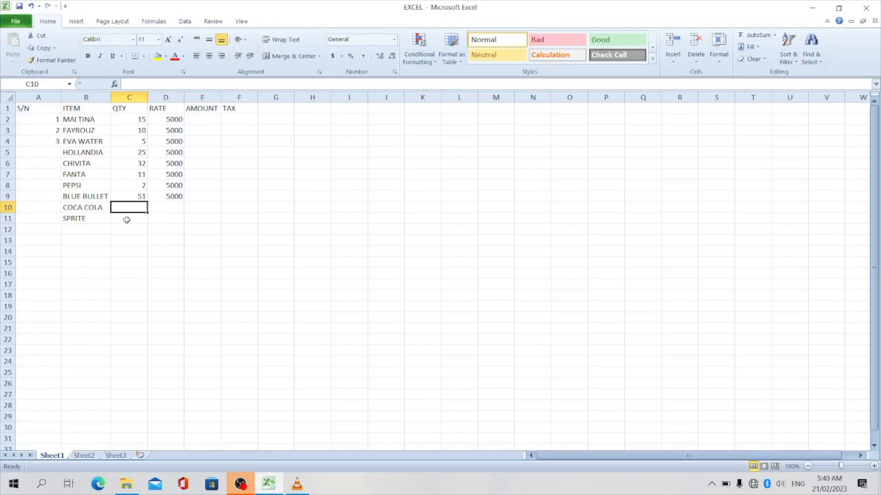
key(Left)
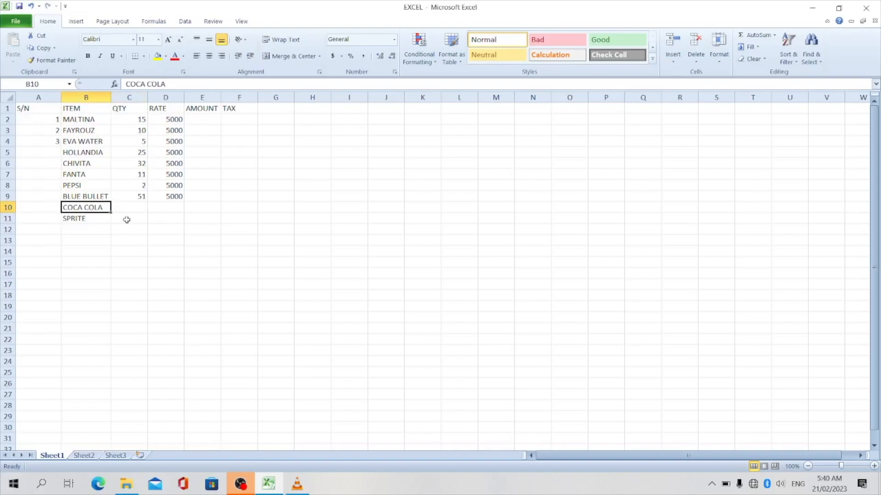
click(96, 220)
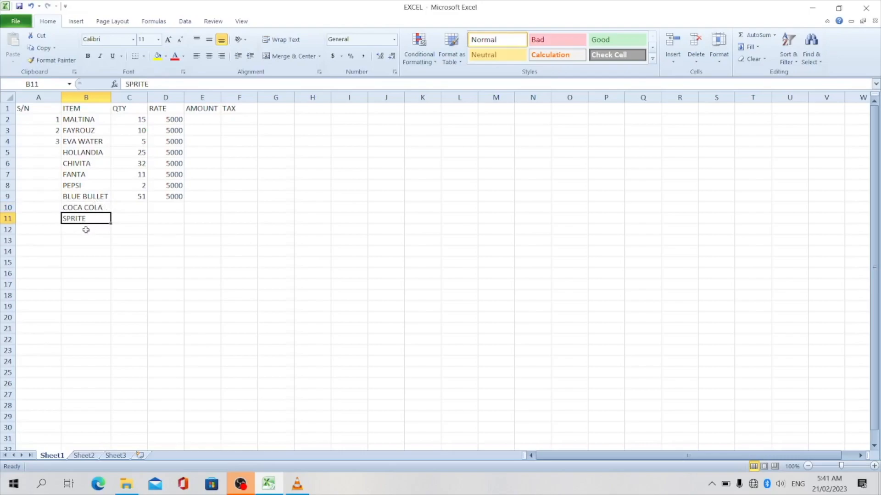
Add AQUAFINA to the ITEM column in cell B12.
click(86, 230)
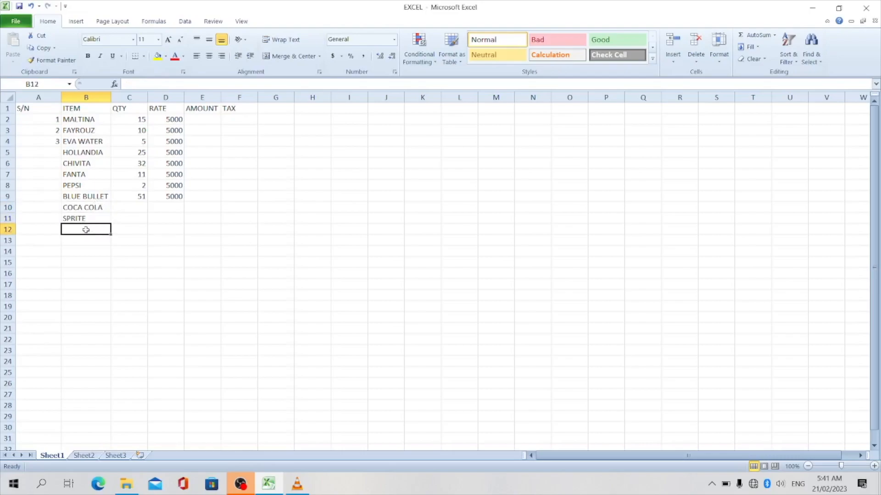
text(A)
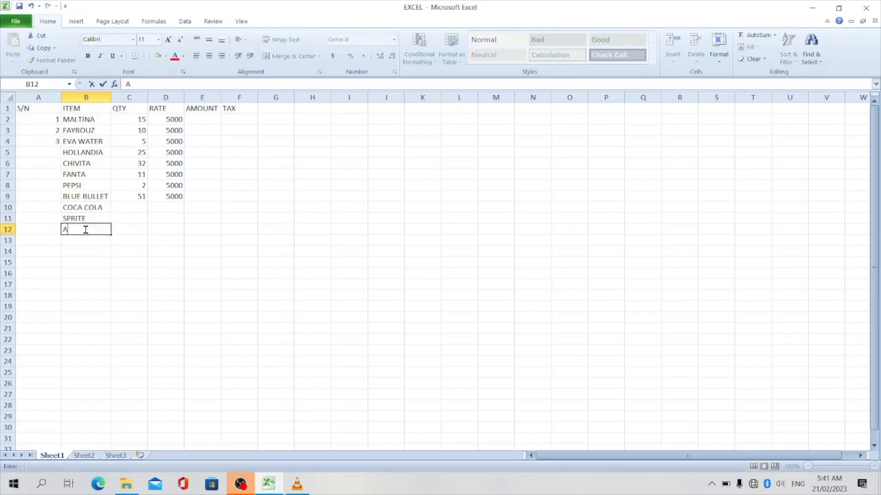
text(QUAFINA)
click(171, 229)
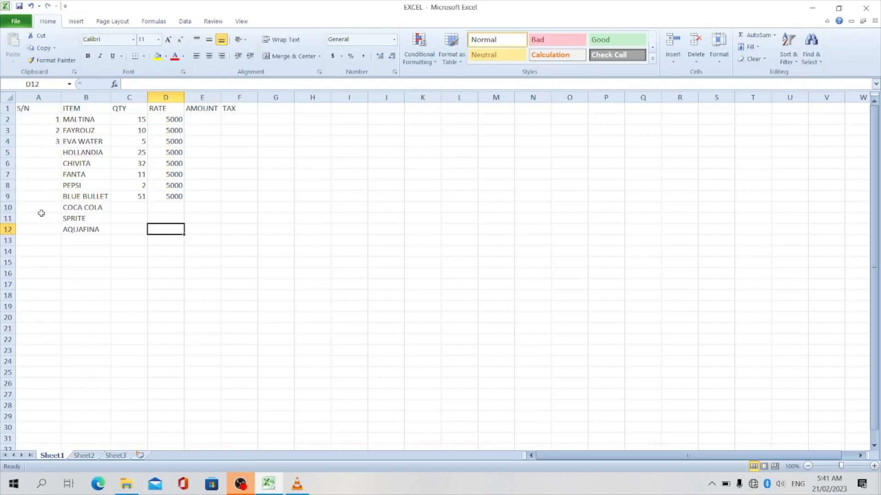
Extend the S/N series from A2:A4 down to A12 so the items are numbered through 11.
click(44, 117)
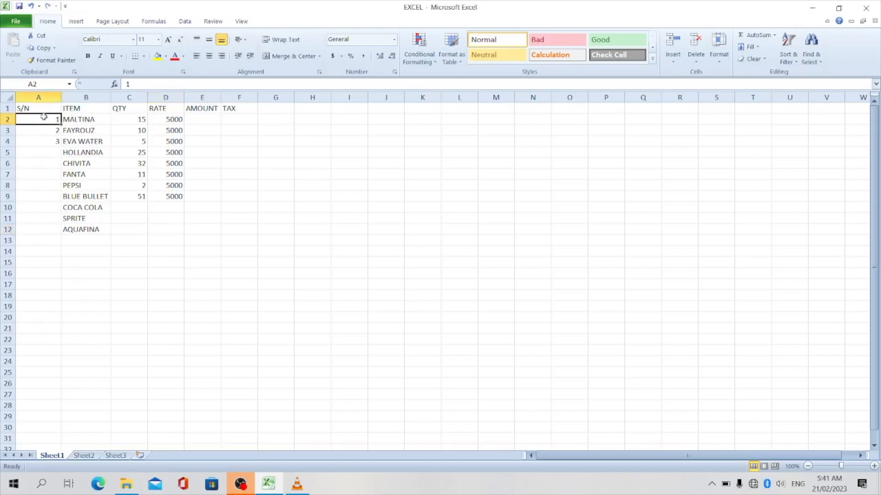
drag(43, 117, 42, 140)
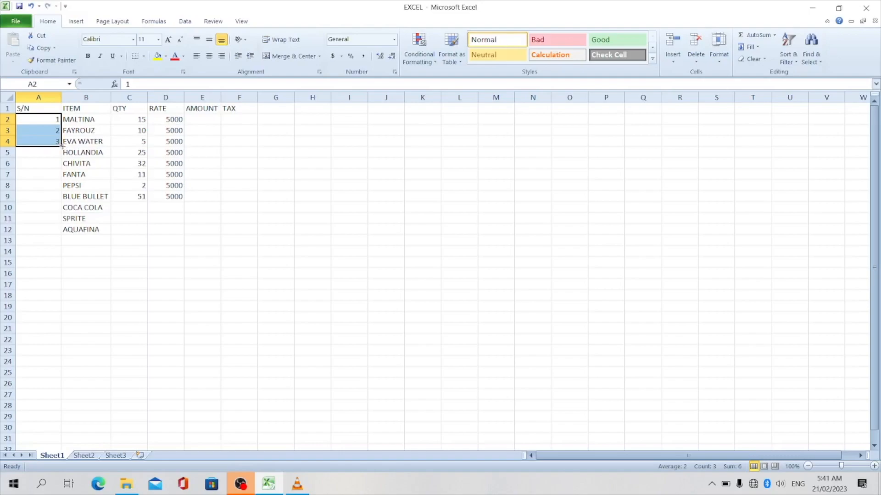
drag(62, 146, 56, 235)
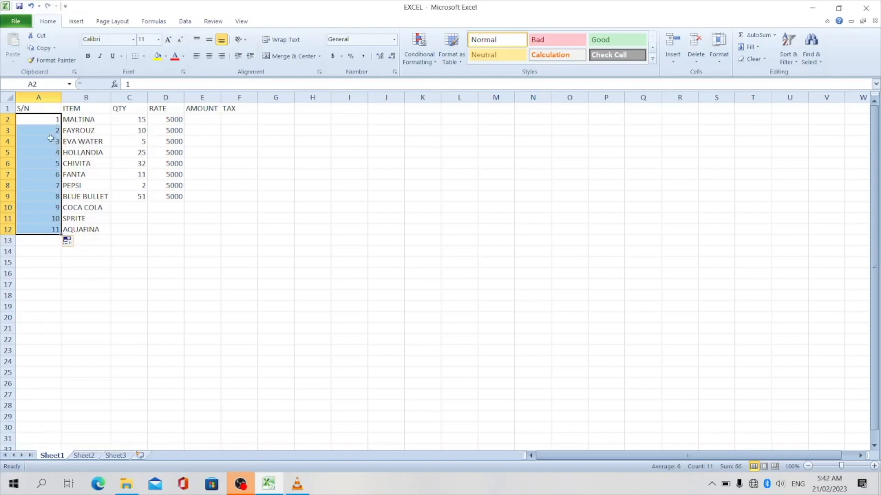
click(123, 274)
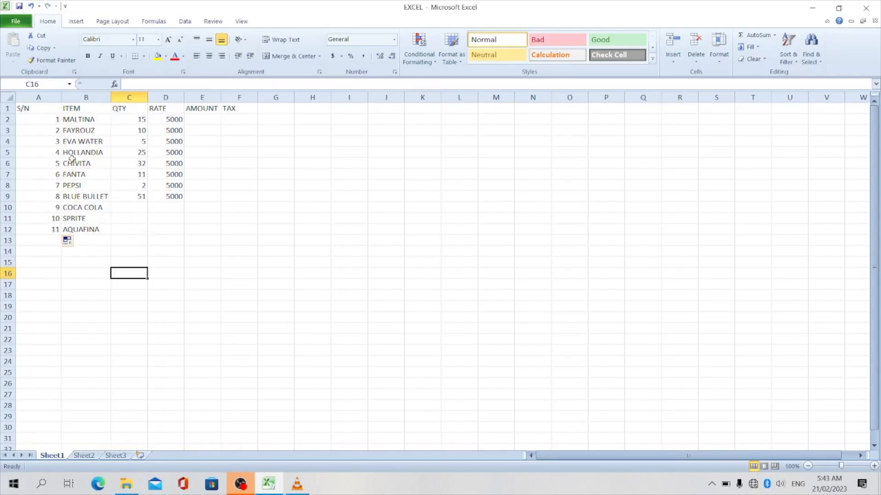
Copy the EVA WATER quantity from C4 into the COCA COLA row at C10.
click(134, 143)
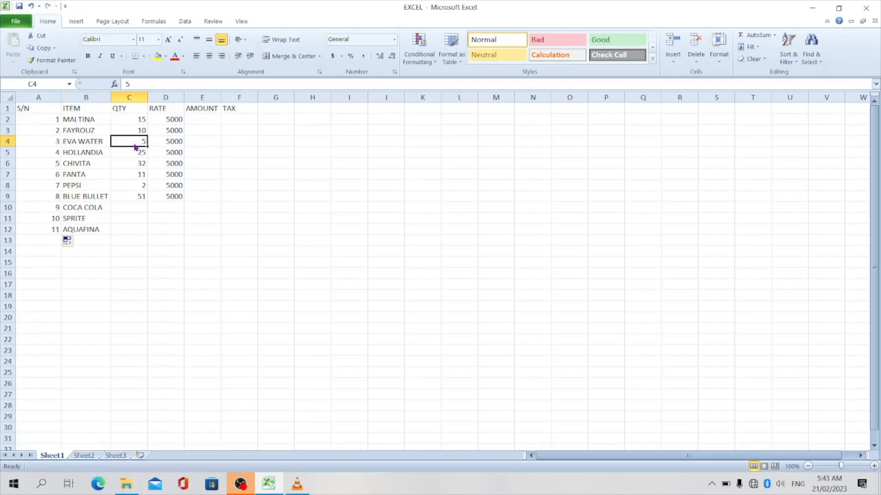
key(ctrl+c)
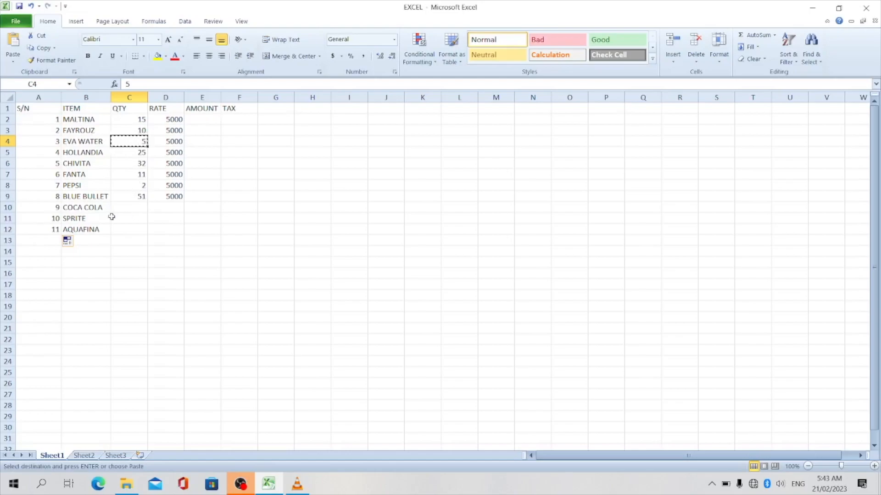
click(124, 206)
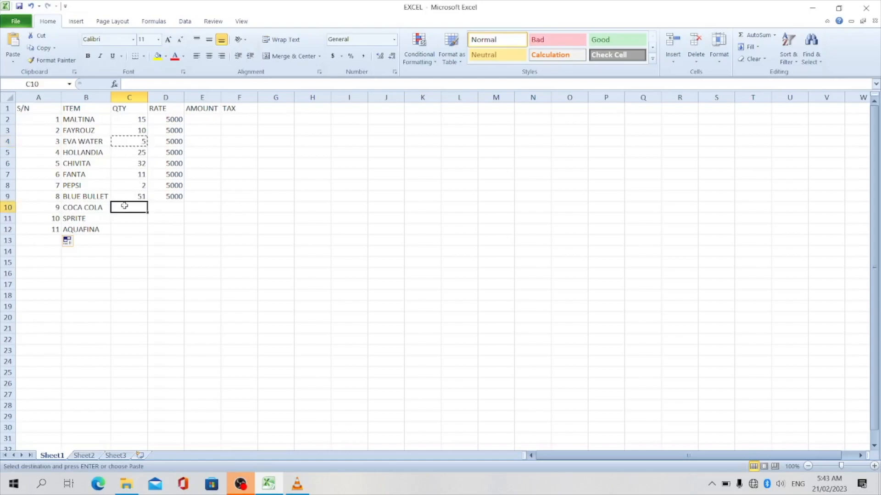
key(ctrl+v)
click(205, 207)
click(178, 250)
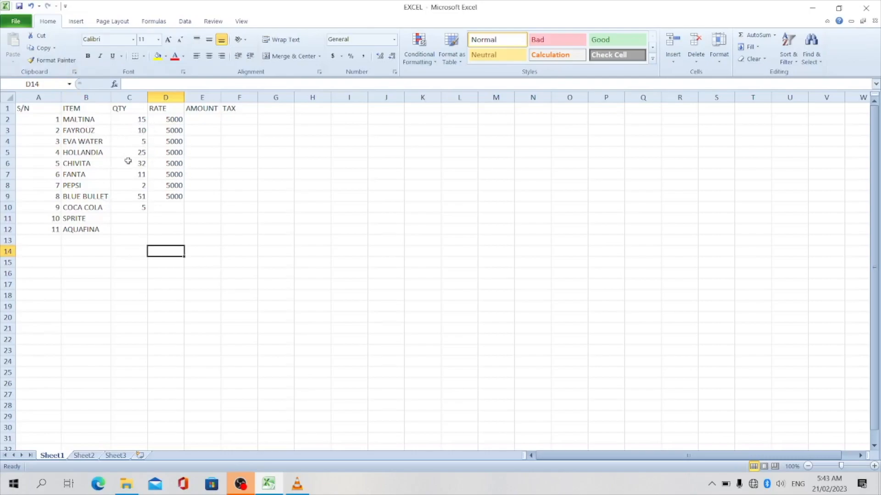
Copy the HOLLANDIA quantity from C5 and paste it into the SPRITE row at C11.
click(139, 216)
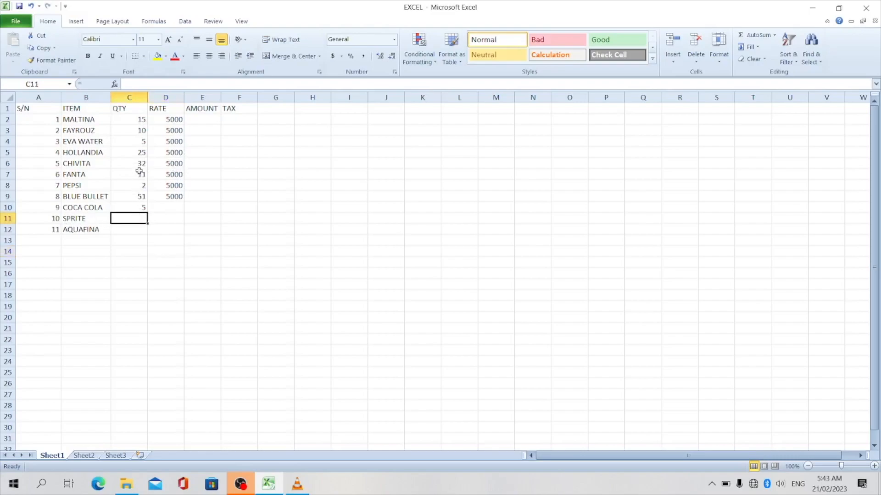
click(137, 152)
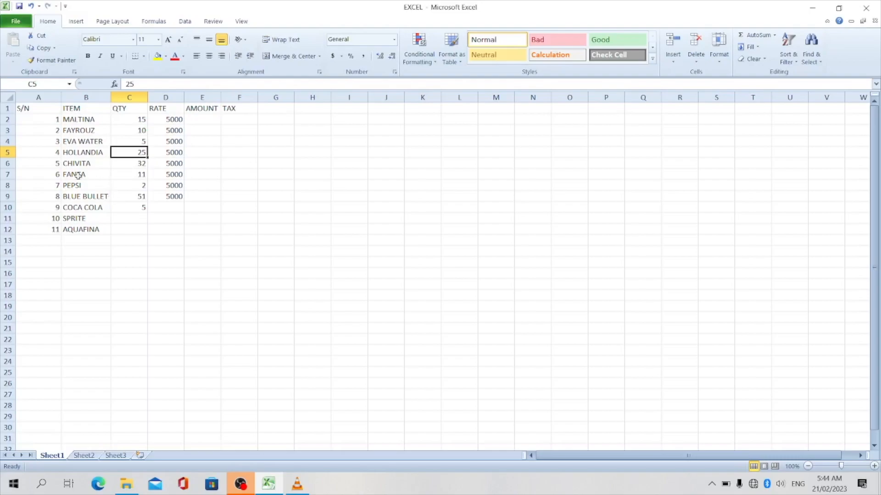
click(47, 51)
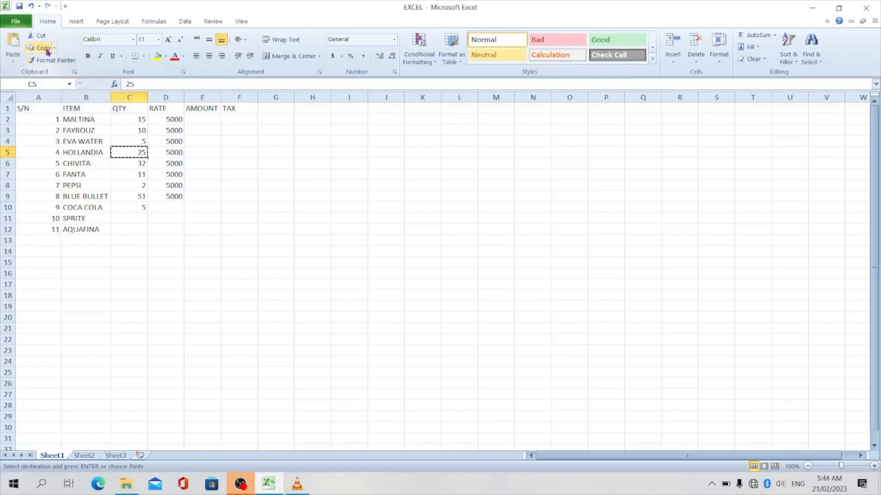
click(133, 219)
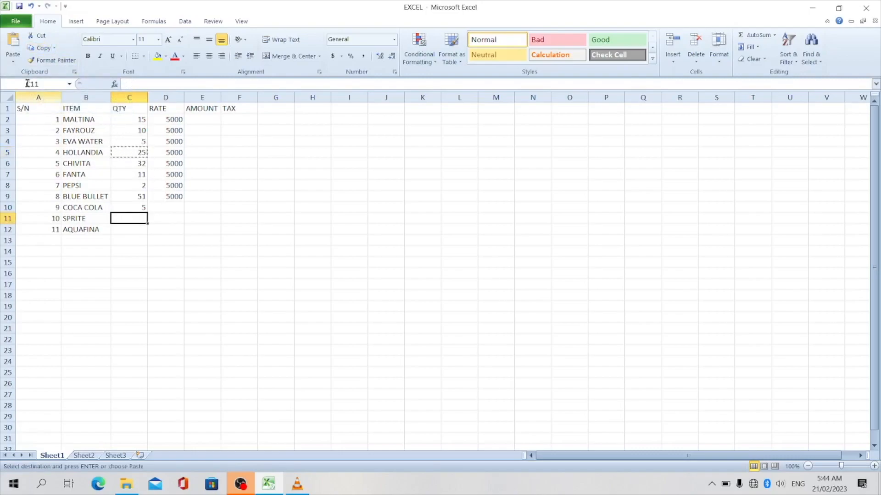
click(15, 58)
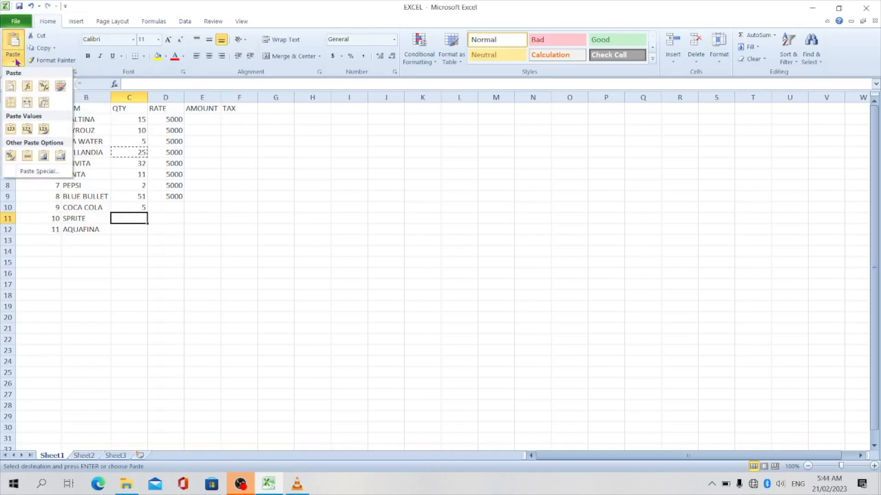
click(10, 89)
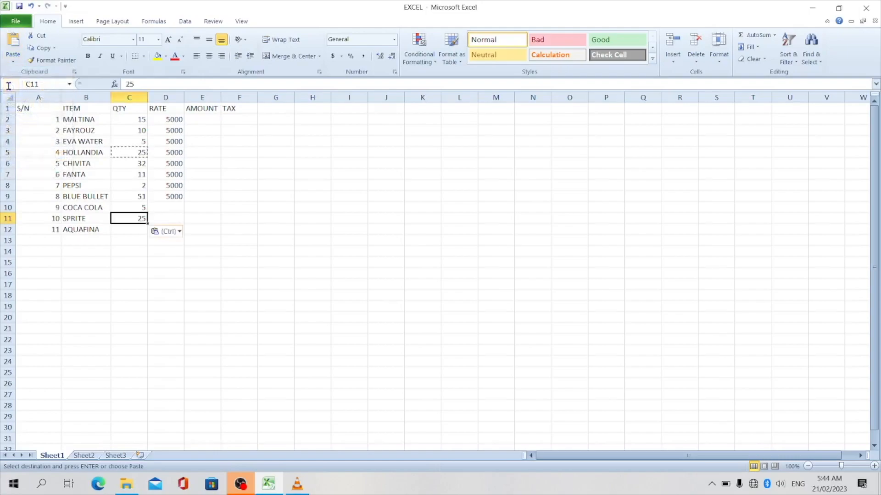
click(198, 306)
click(129, 252)
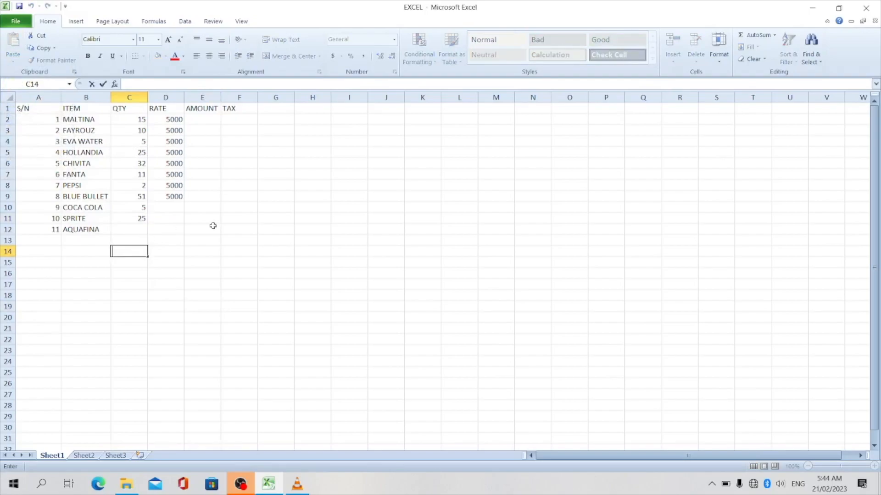
Copy the PEPSI quantity from C8 and paste it into the AQUAFINA row at C12.
click(139, 228)
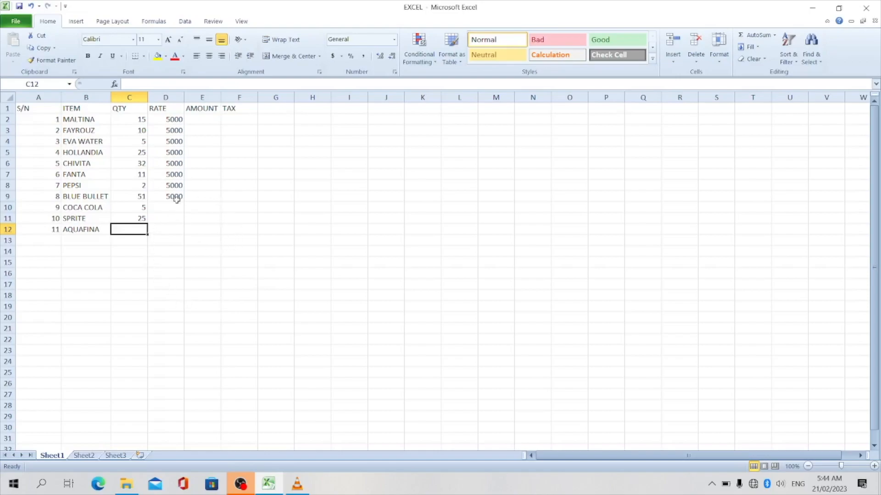
click(135, 185)
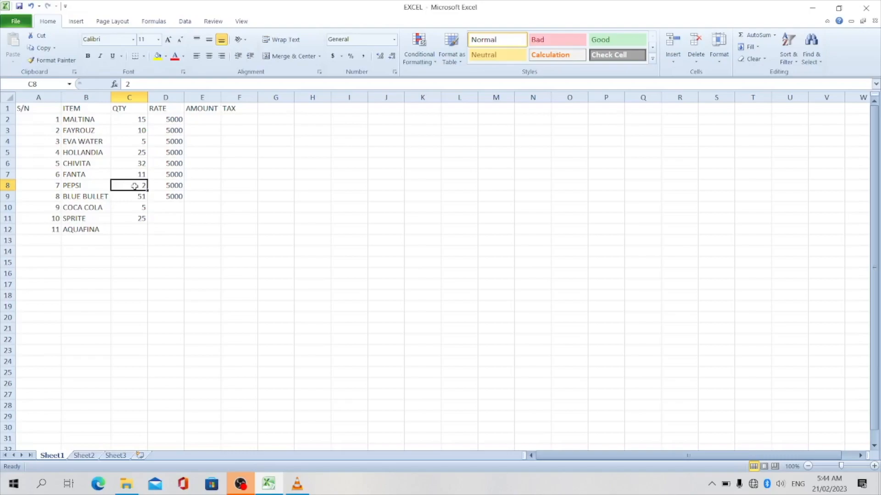
key(ctrl+c)
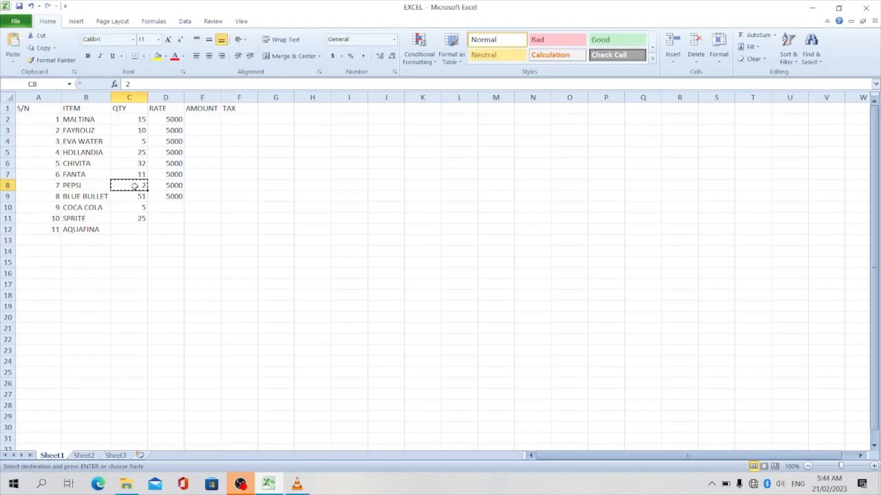
click(139, 231)
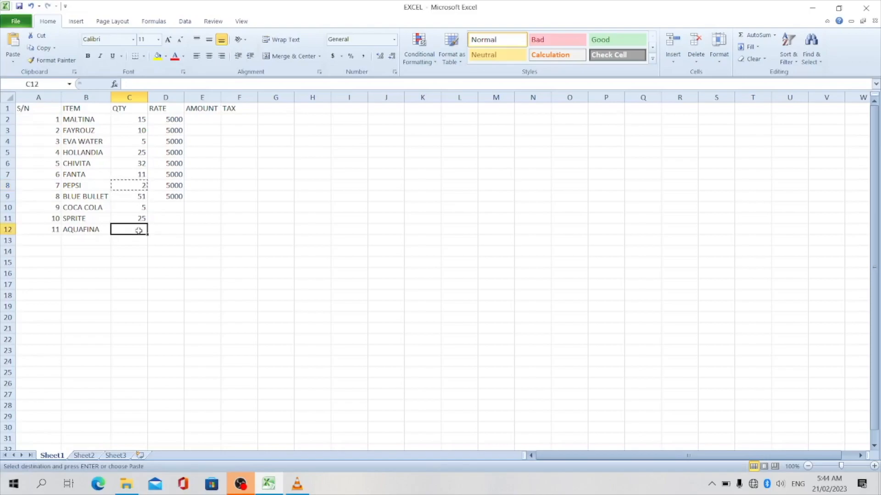
key(ctrl+v)
key(Escape)
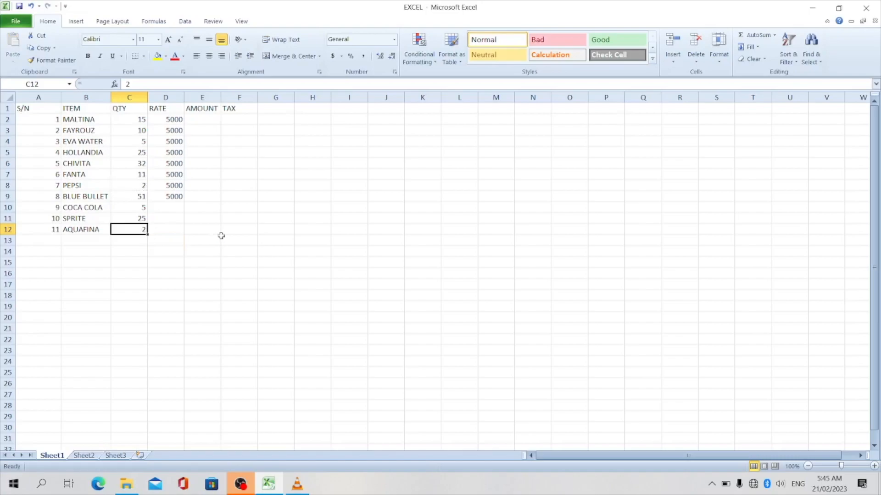
click(233, 217)
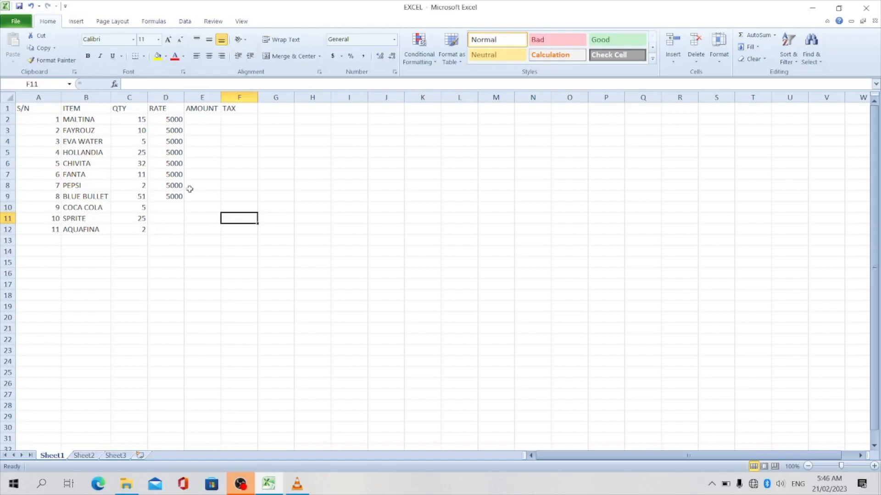
Move the BLUE BULLET rate from D9 into the AQUAFINA row at D12.
click(167, 197)
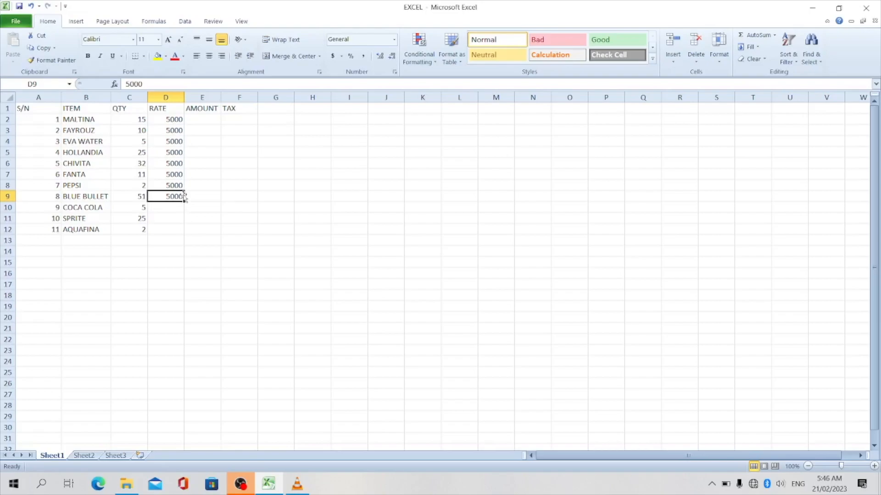
drag(184, 196, 173, 229)
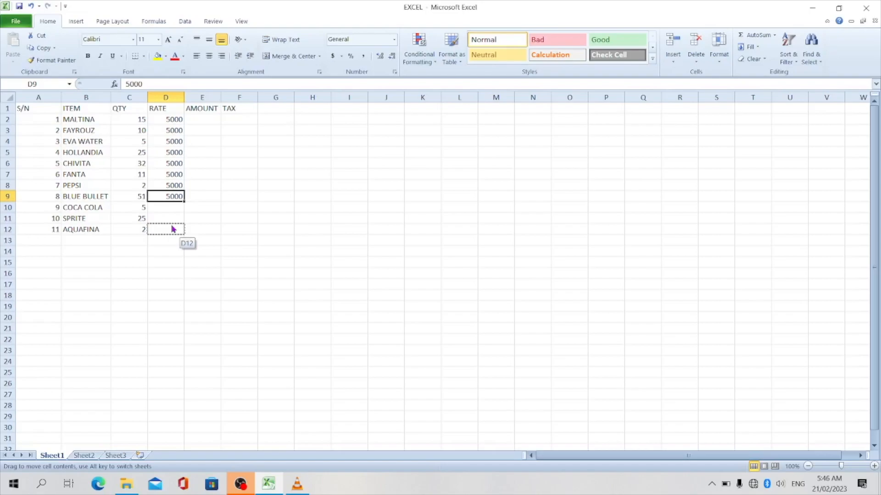
drag(173, 229, 172, 227)
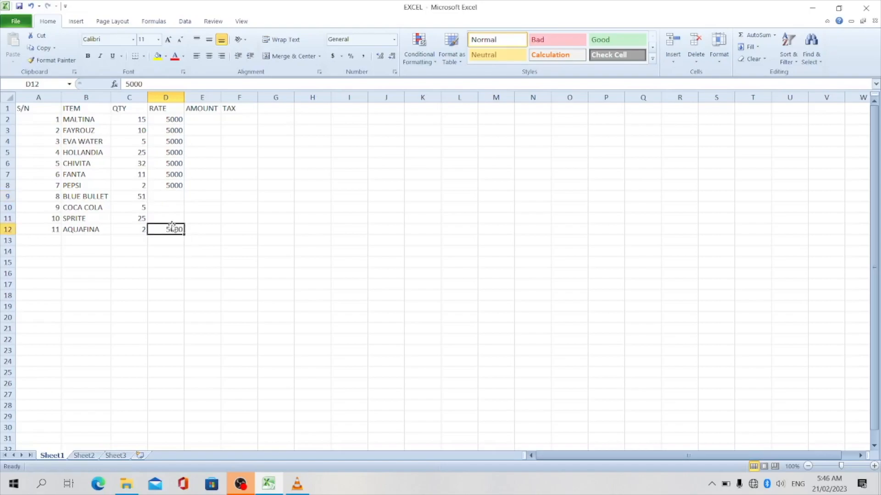
Move the PEPSI rate from D8 out of the table to cell H7.
click(175, 184)
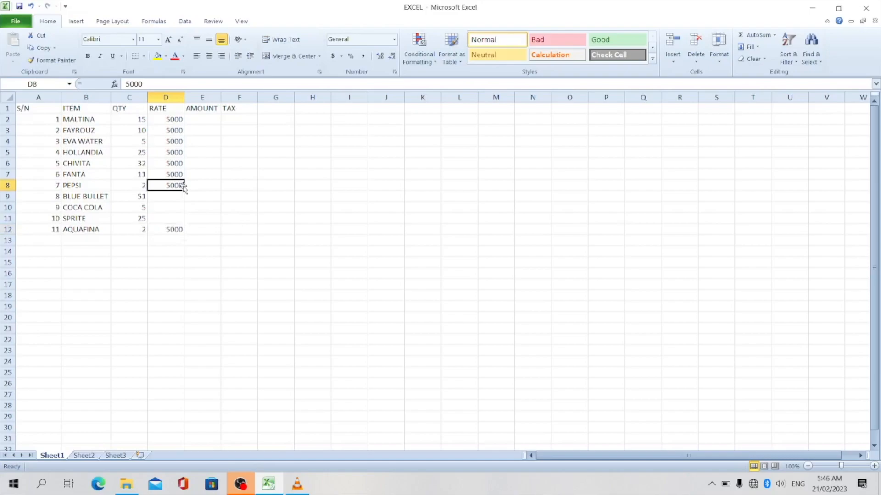
drag(183, 185, 310, 175)
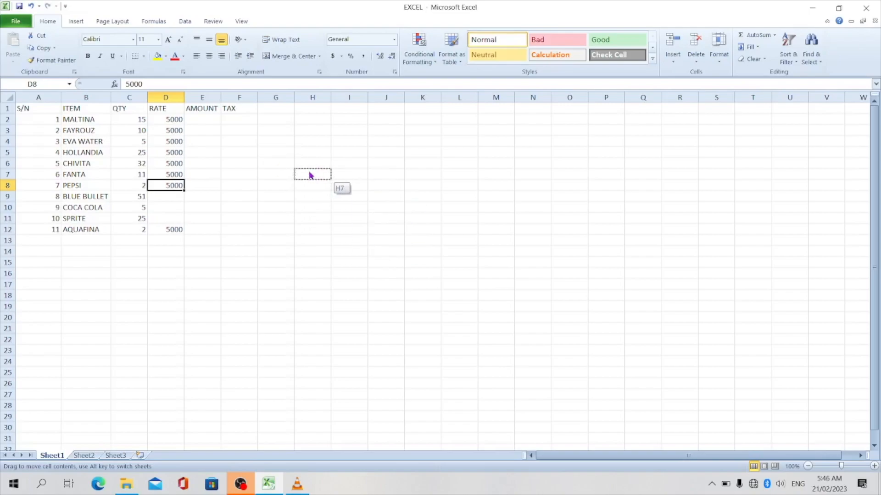
drag(309, 174, 309, 172)
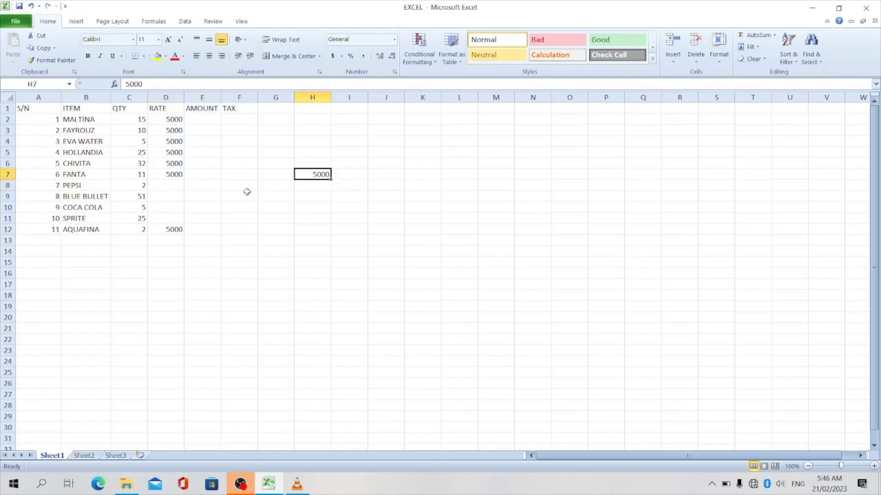
Fill the 5000 rate from the FANTA row at D7 down the RATE column through D12.
click(171, 173)
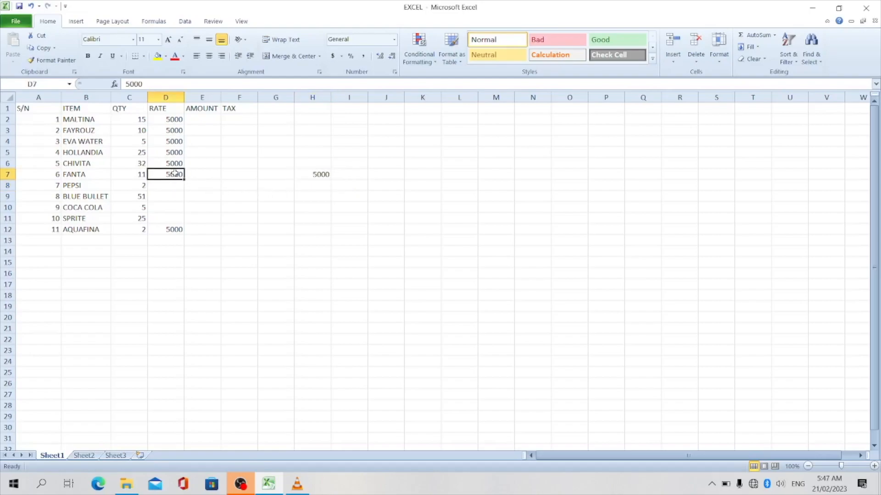
drag(184, 176, 239, 206)
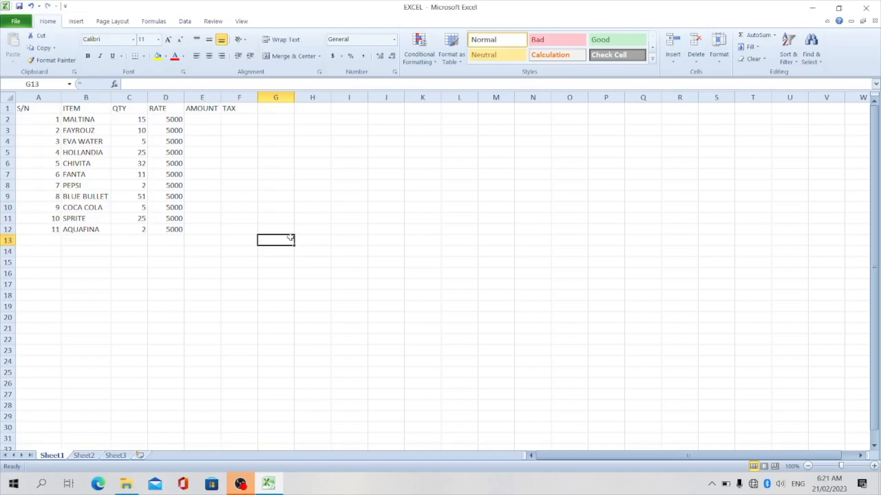
Calculate the MALTINA amount in E2 by multiplying quantity by rate with the formula =C2*D2.
click(195, 120)
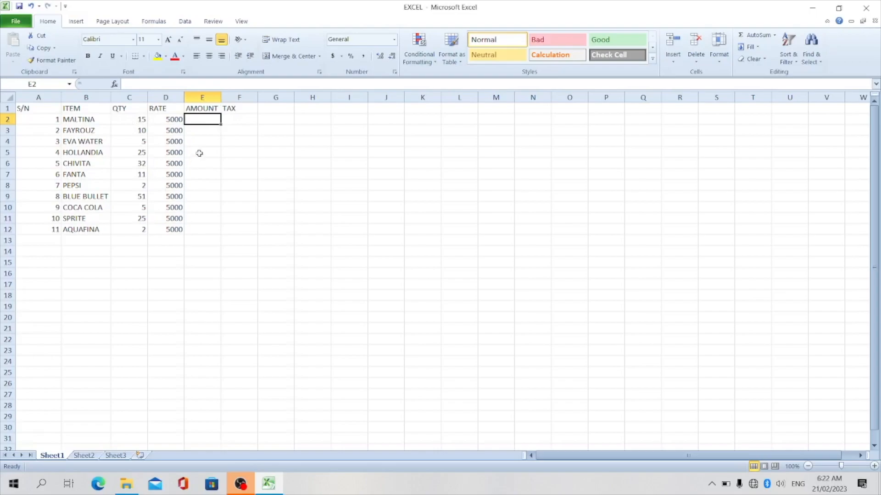
text(=)
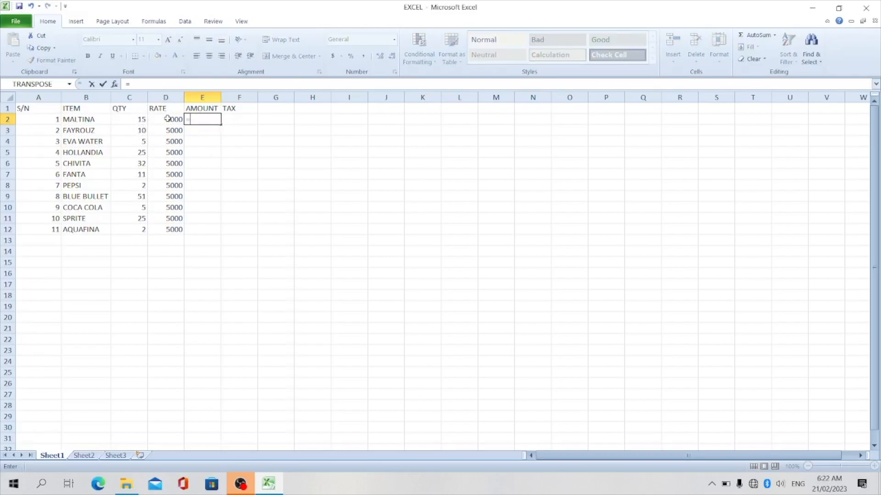
click(137, 118)
text(*)
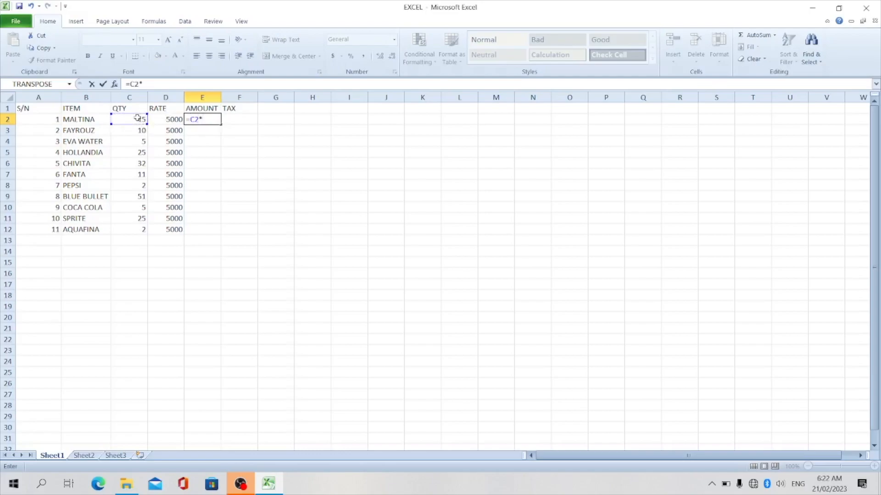
click(162, 117)
key(Return)
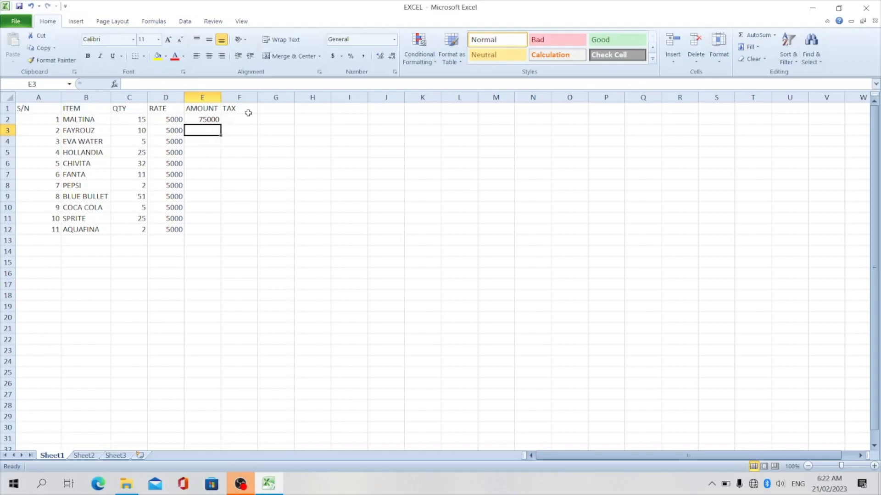
Test the amount formula by changing the MALTINA quantity in C2 to 25, and undo that change.
click(205, 120)
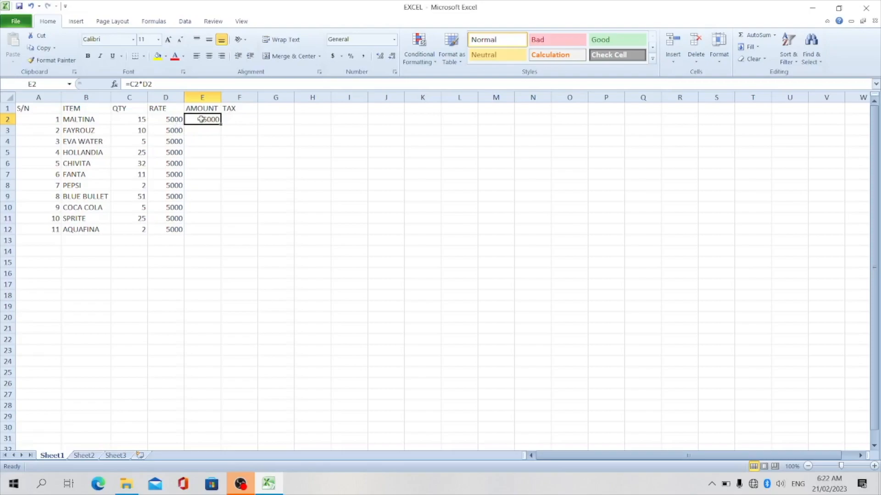
click(137, 120)
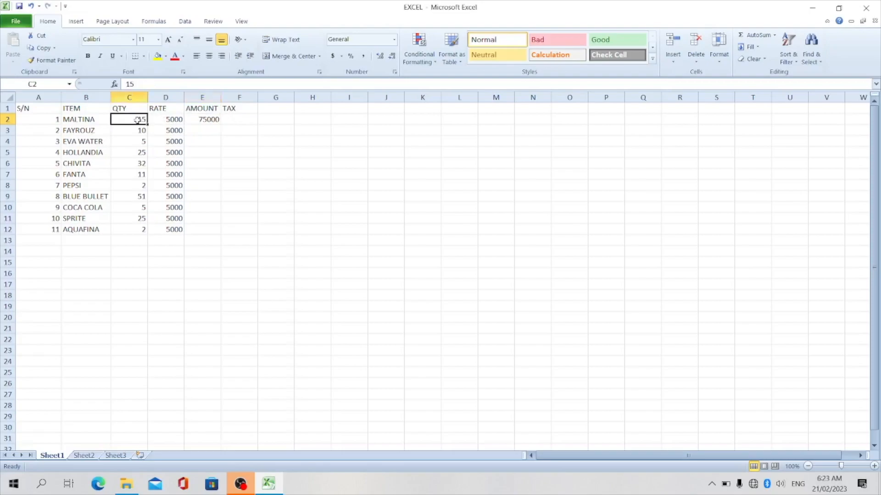
text(2)
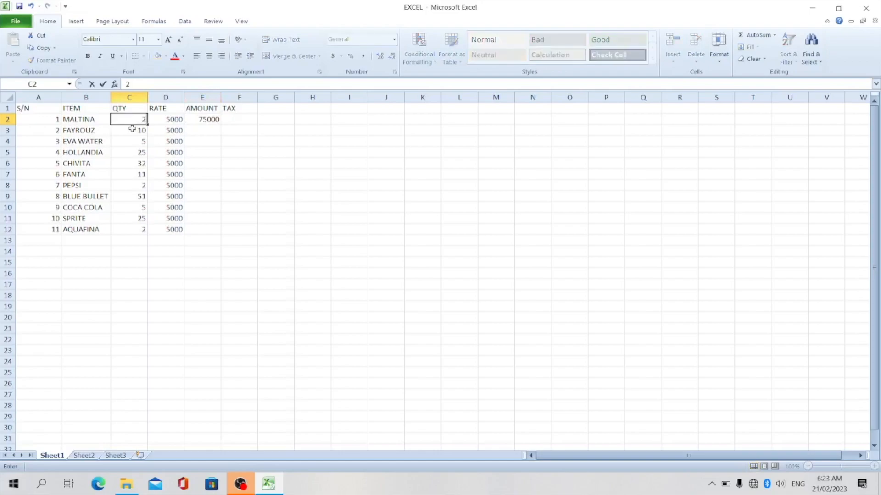
text(5)
key(Return)
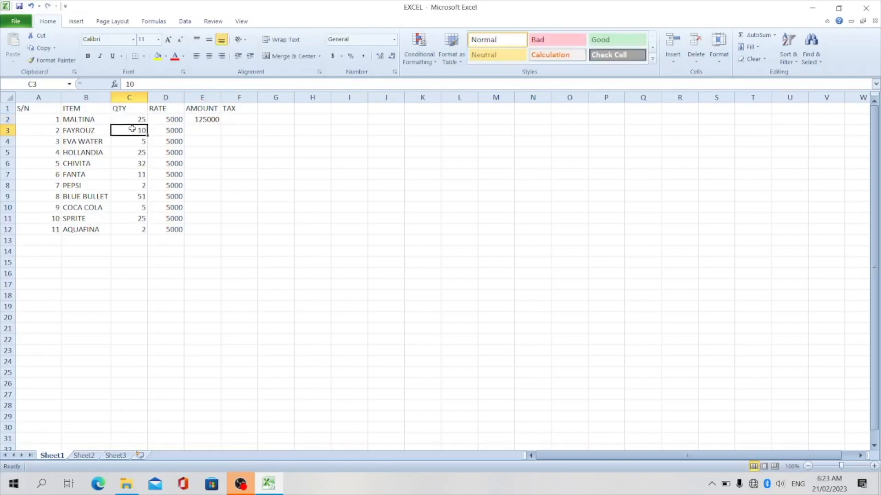
key(ctrl+z)
click(309, 192)
Fill the amount formula from E2 down the AMOUNT column through the AQUAFINA row at E12.
click(206, 119)
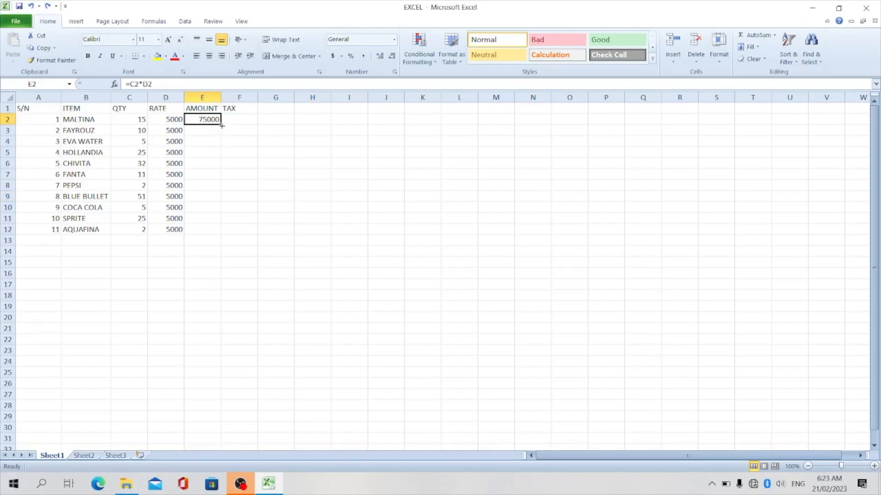
drag(221, 125, 215, 230)
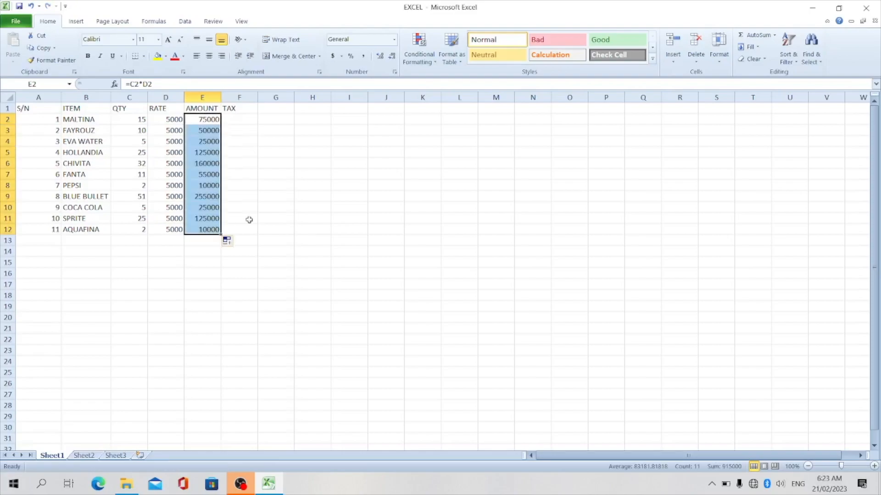
click(303, 208)
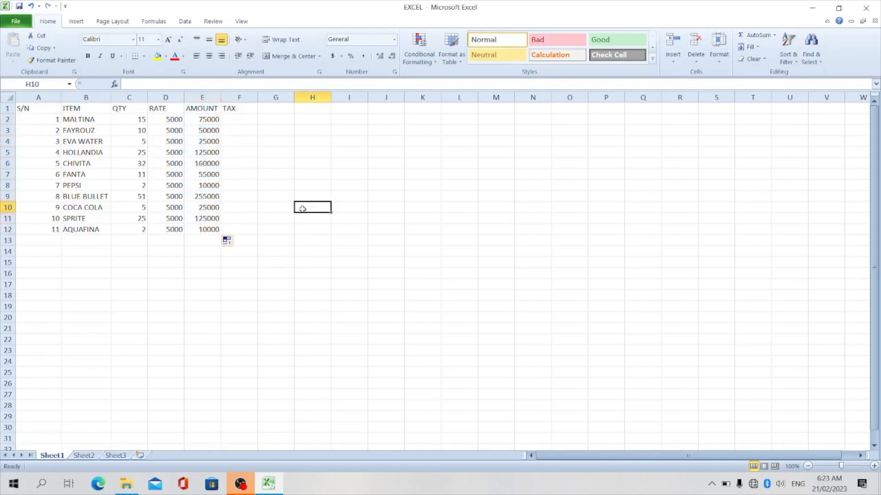
Enter the tax rate .075 in cell G1 beside the TAX heading.
click(275, 110)
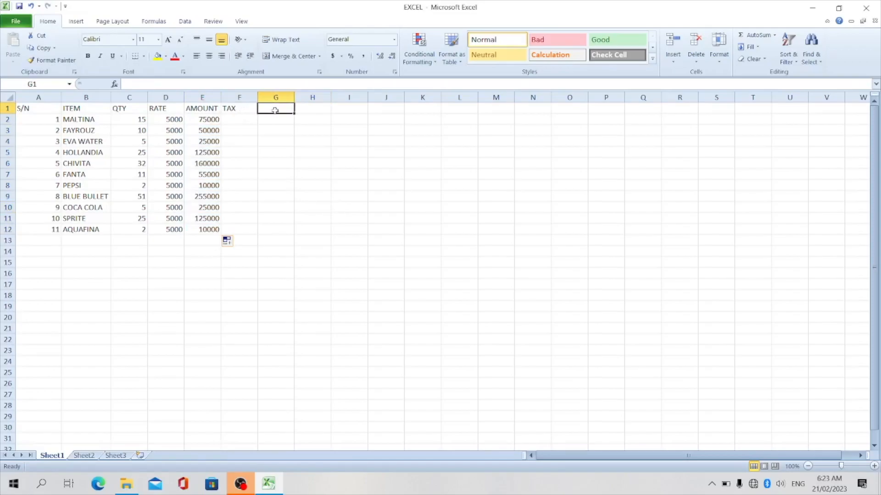
text(.)
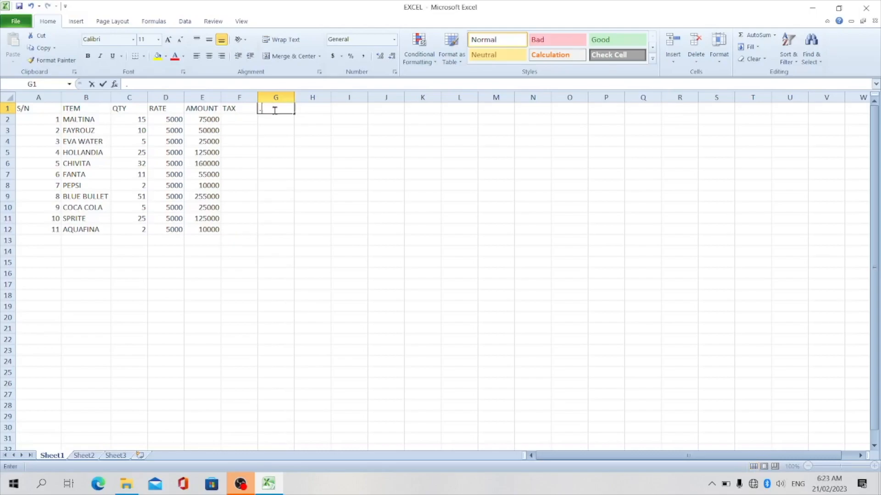
text(075)
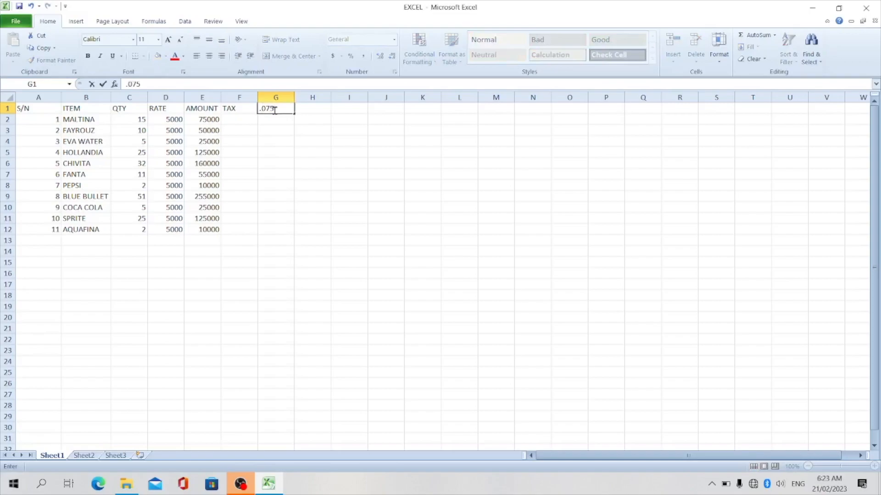
click(290, 163)
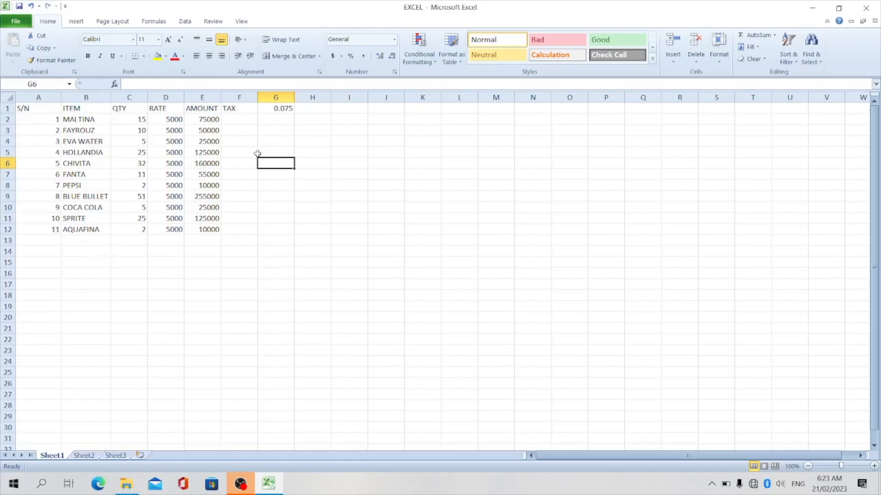
Calculate the MALTINA tax in F2 by multiplying the amount by the tax rate with =E2*G1.
click(242, 118)
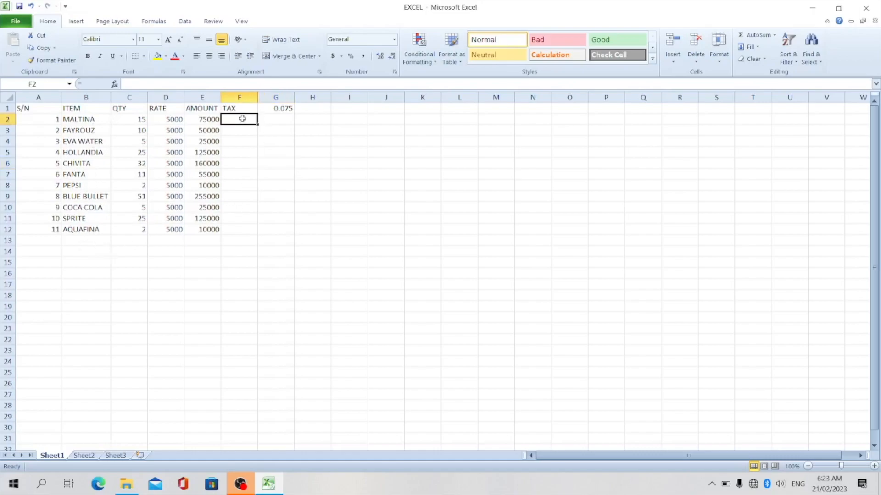
text(=)
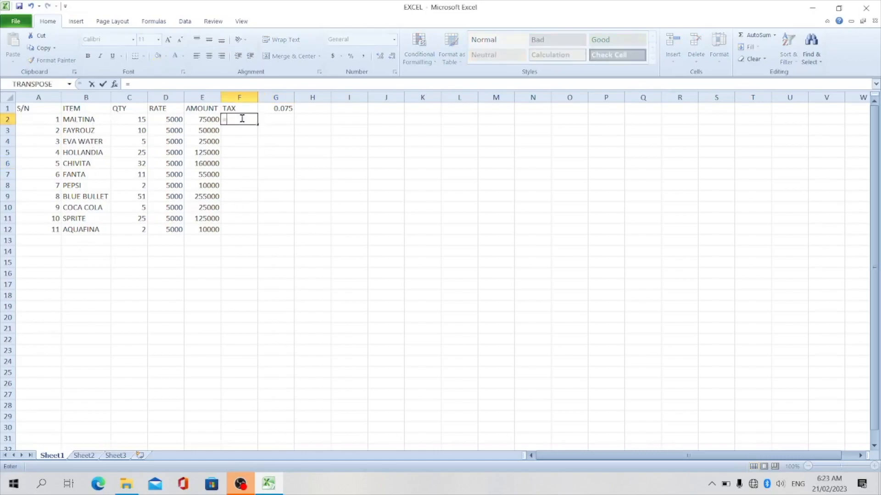
click(203, 120)
text(*)
click(274, 108)
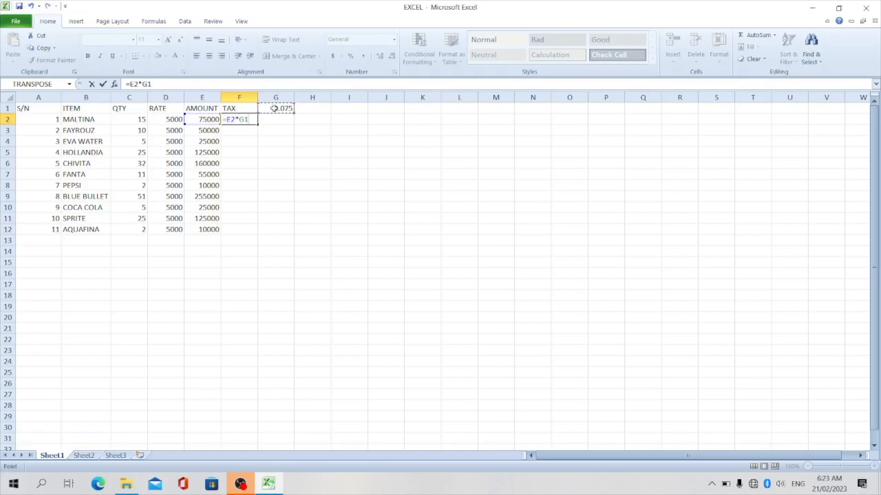
key(Return)
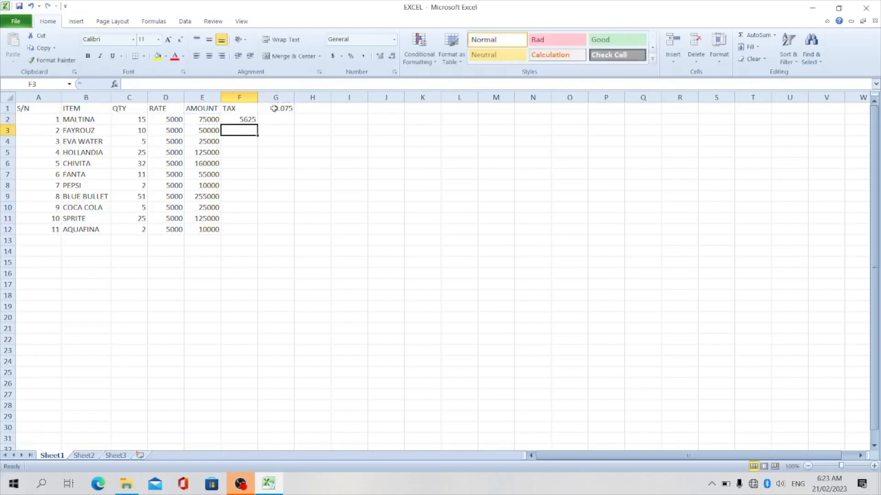
Fill the tax formula from F2 down the TAX column through the AQUAFINA row at F12.
click(241, 118)
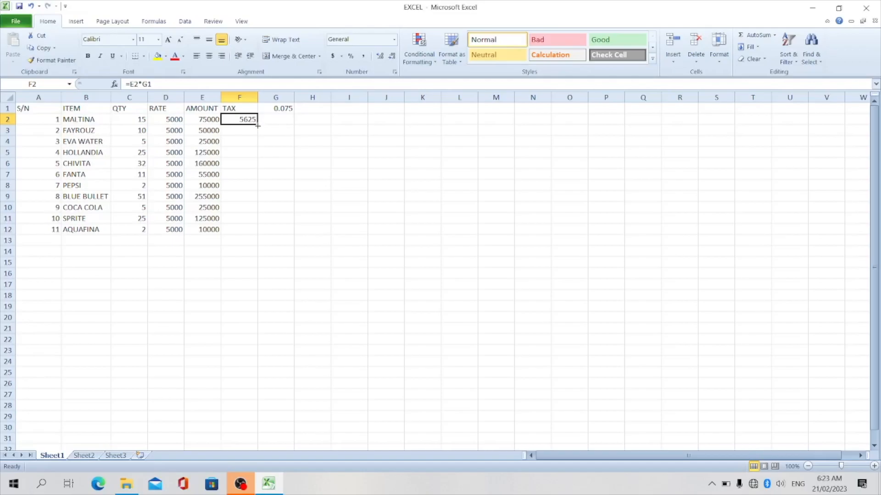
drag(258, 125, 244, 223)
drag(243, 223, 239, 229)
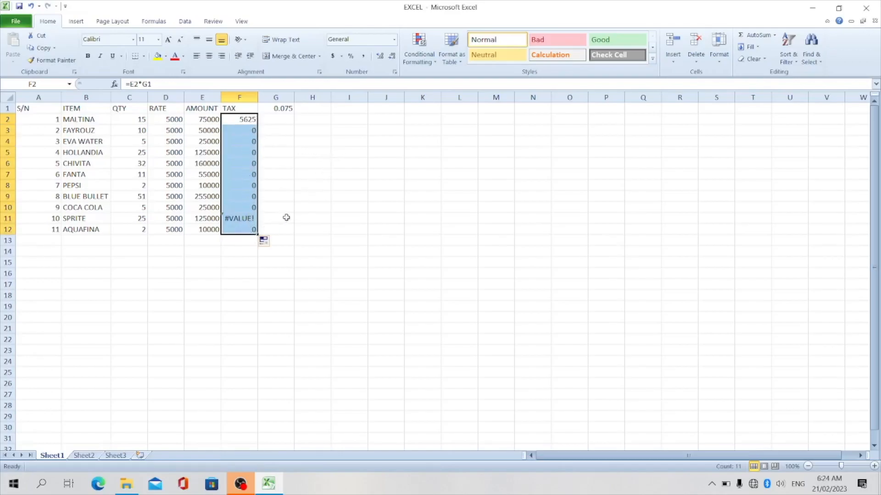
Examine the tax formulas in F2 and F3 together with the amount and column G cells they refer to.
click(286, 217)
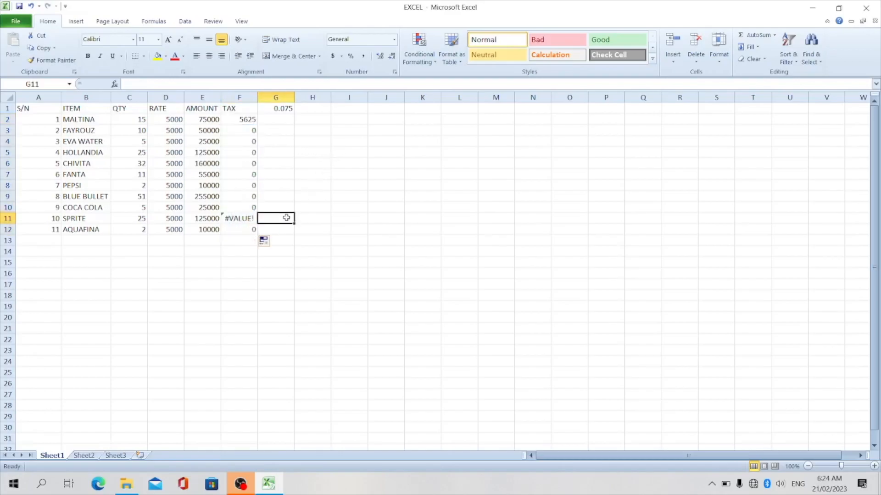
click(246, 118)
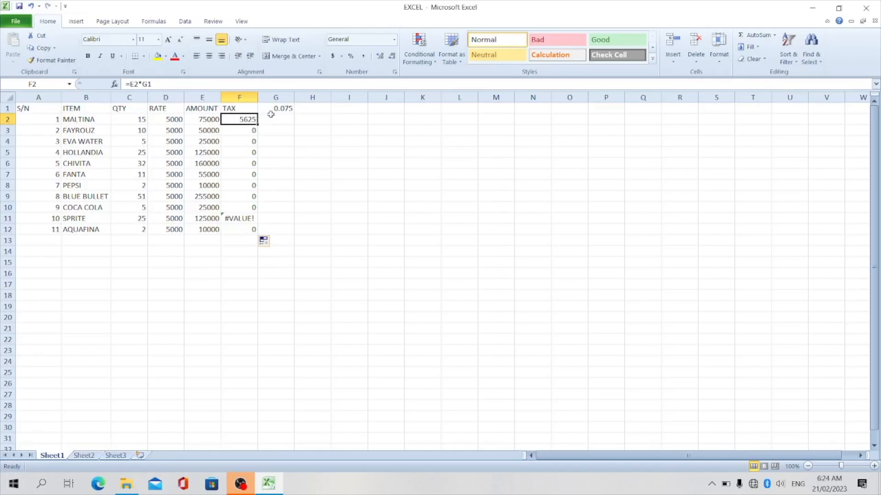
click(208, 119)
click(269, 107)
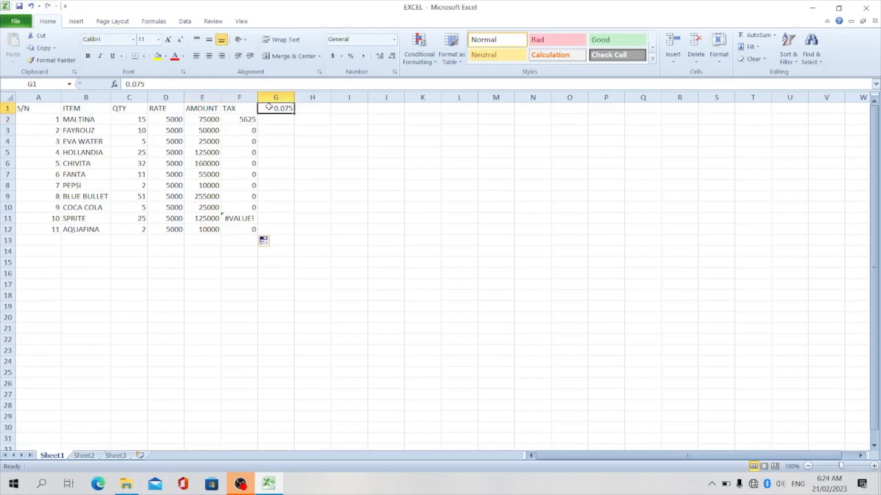
click(249, 129)
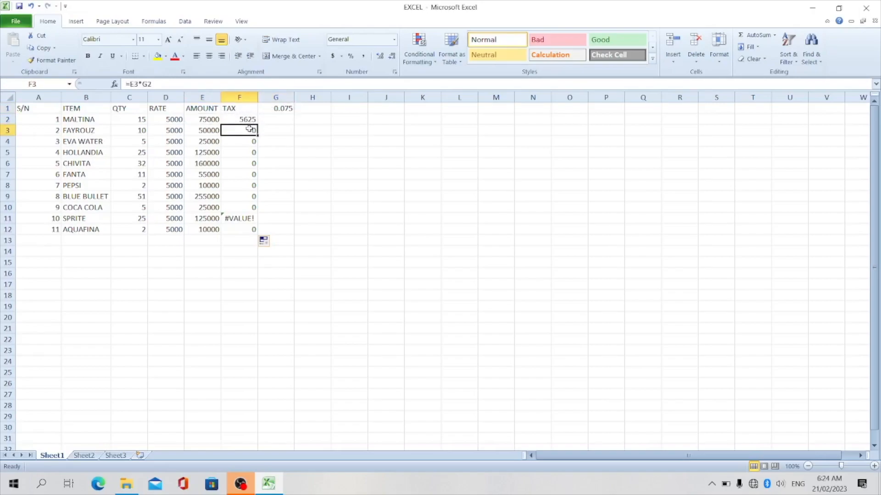
click(212, 131)
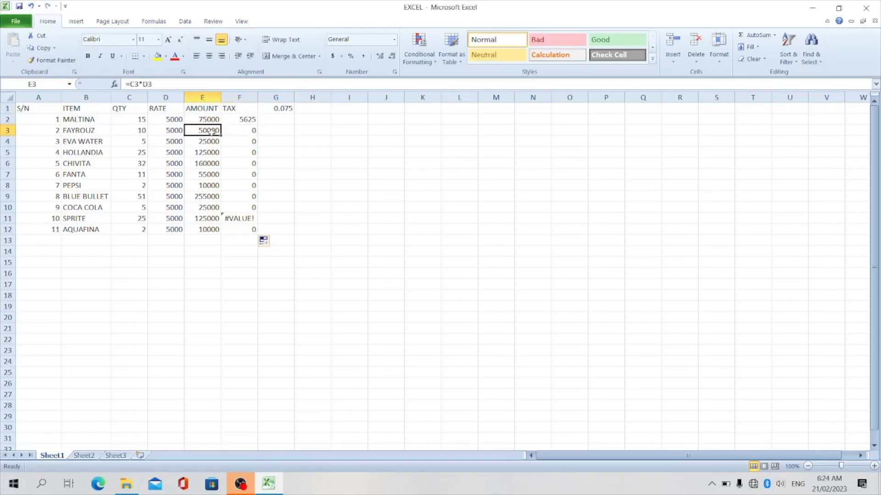
click(273, 120)
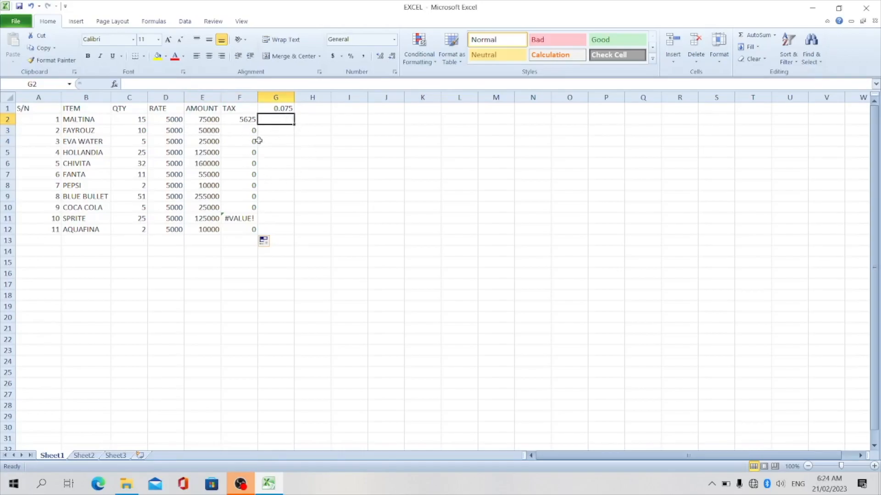
click(242, 117)
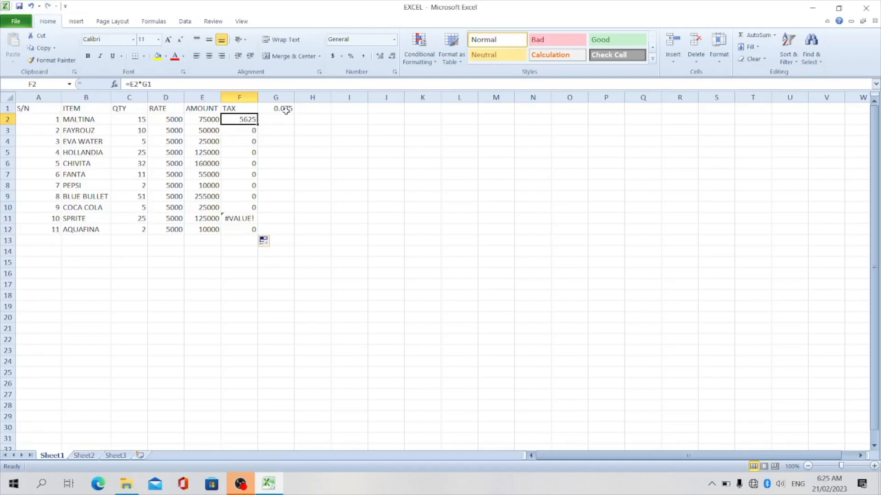
click(285, 109)
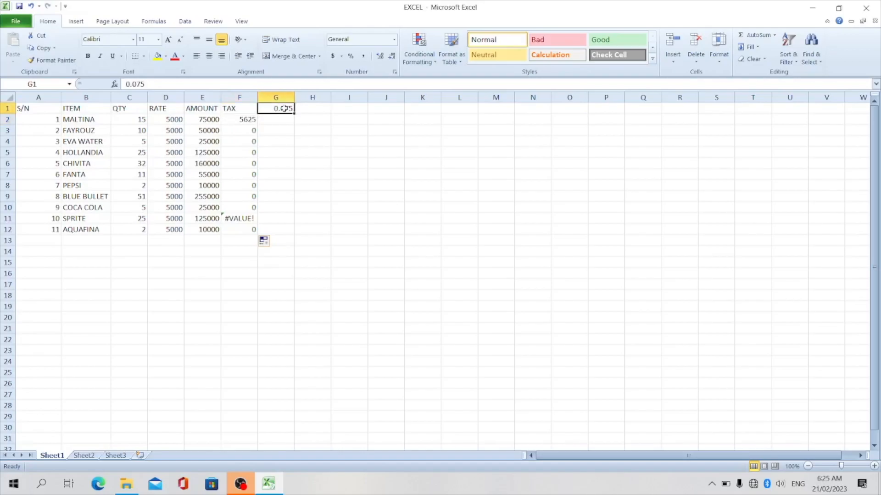
Make the tax rate reference in F2 absolute by changing the formula to =E2*$G$1.
click(246, 121)
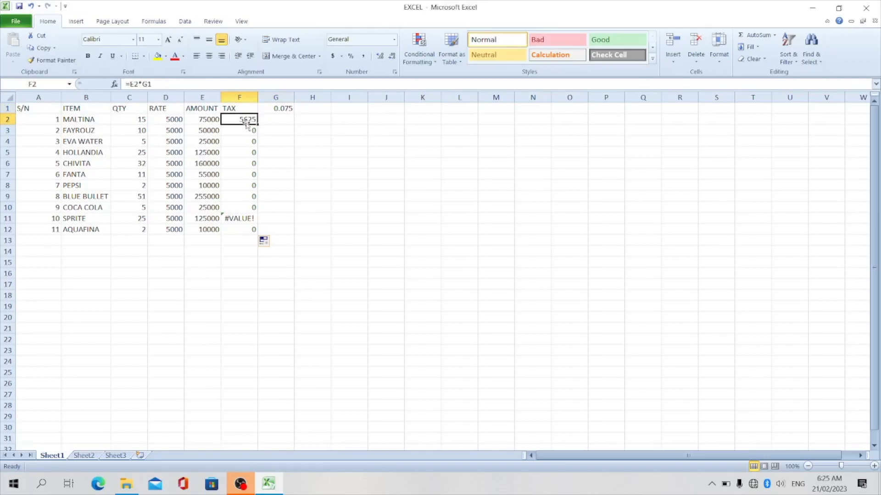
click(163, 83)
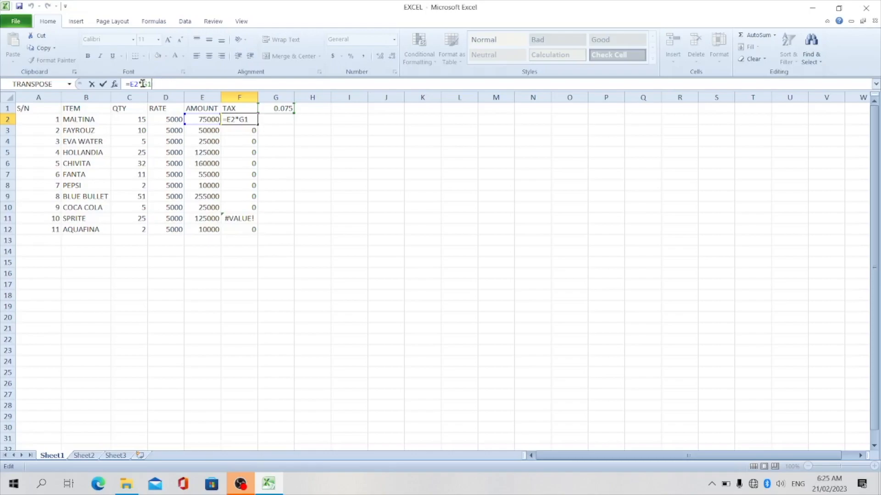
click(142, 83)
text($)
text($)
key(Return)
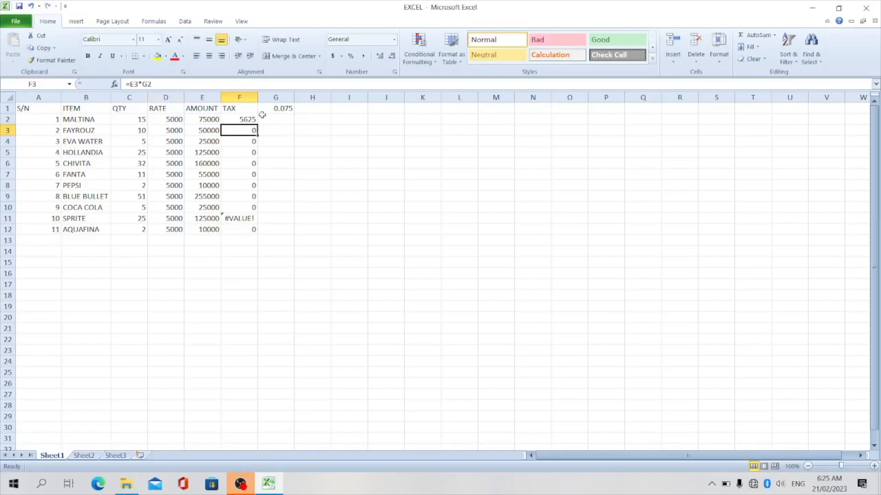
Fill the absolute-reference tax formula from F2 down the TAX column through F12.
click(248, 120)
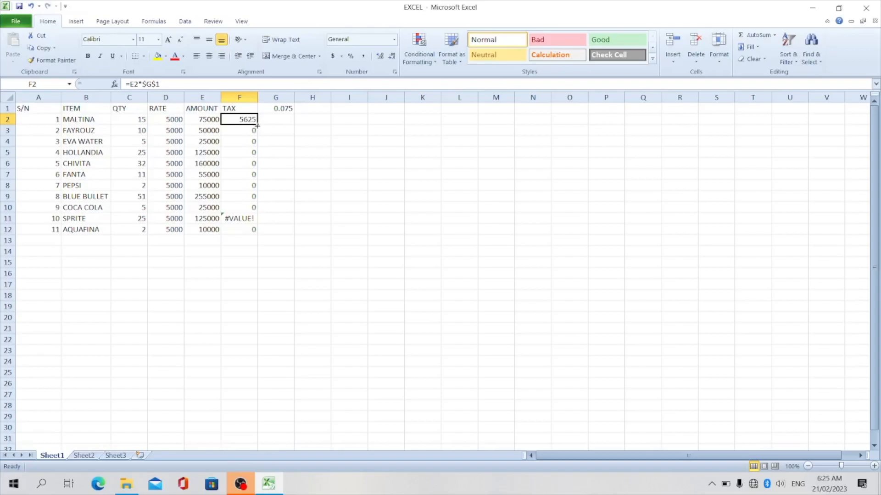
drag(257, 124, 245, 232)
click(347, 226)
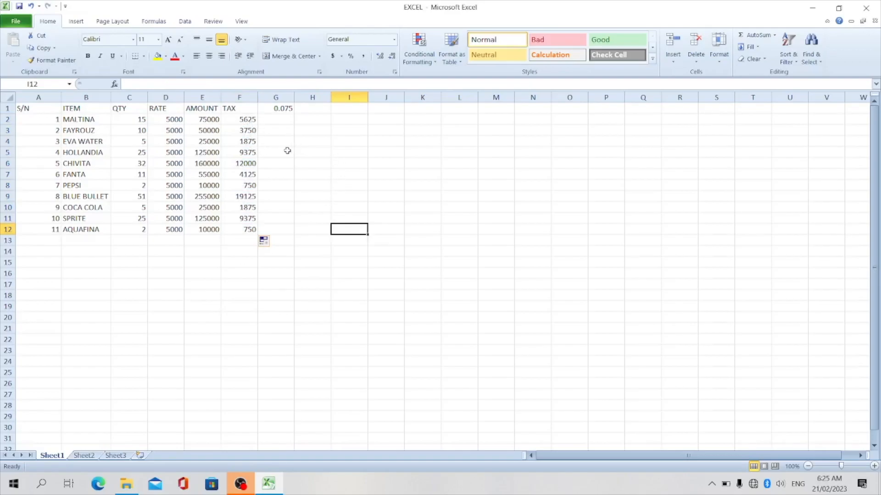
Undo the TAX column fill and the absolute-reference edit in F2.
key(ctrl+z)
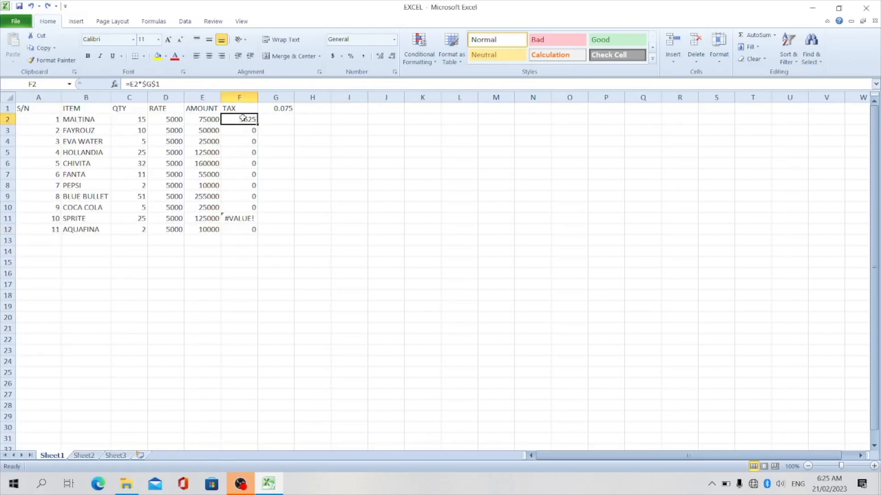
key(ctrl+z)
Cycle the G1 reference in the F2 tax formula through its reference types and commit the formula as =E2*$G$1.
click(152, 84)
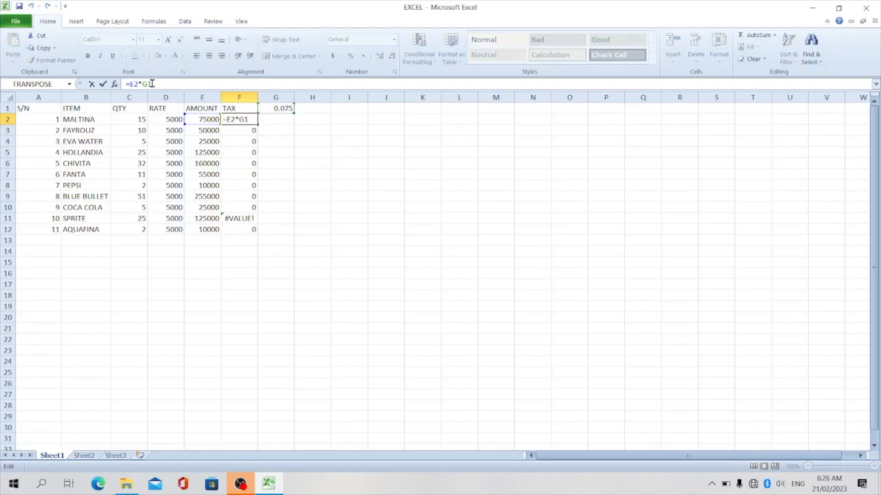
key(F4)
key(F4)
key(F4)
key(F4)
click(183, 84)
key(F4)
key(F4)
key(F4)
key(F4)
key(F4)
key(Return)
Fill the =E2*$G$1 tax formula from F2 down the TAX column through the AQUAFINA row at F12.
click(244, 120)
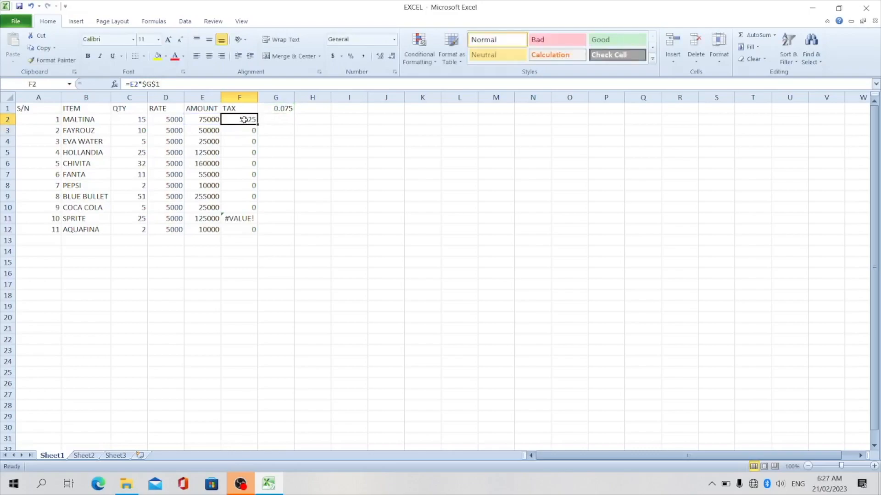
drag(257, 123, 269, 233)
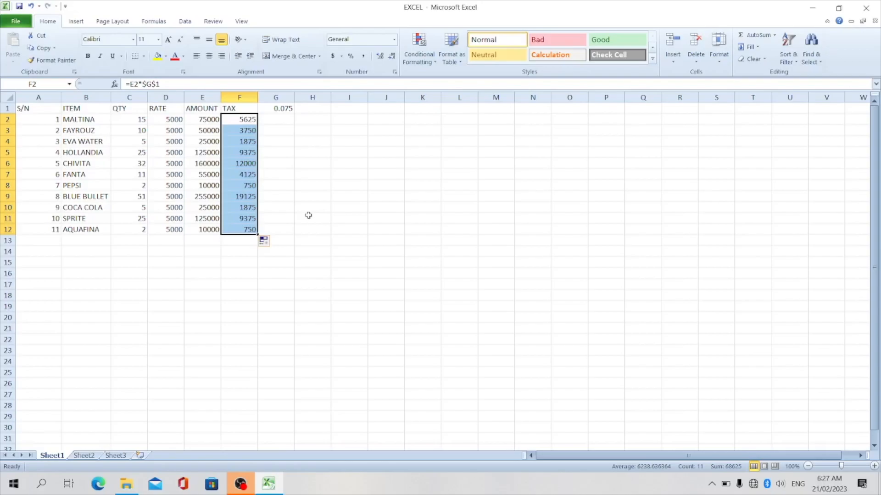
click(352, 222)
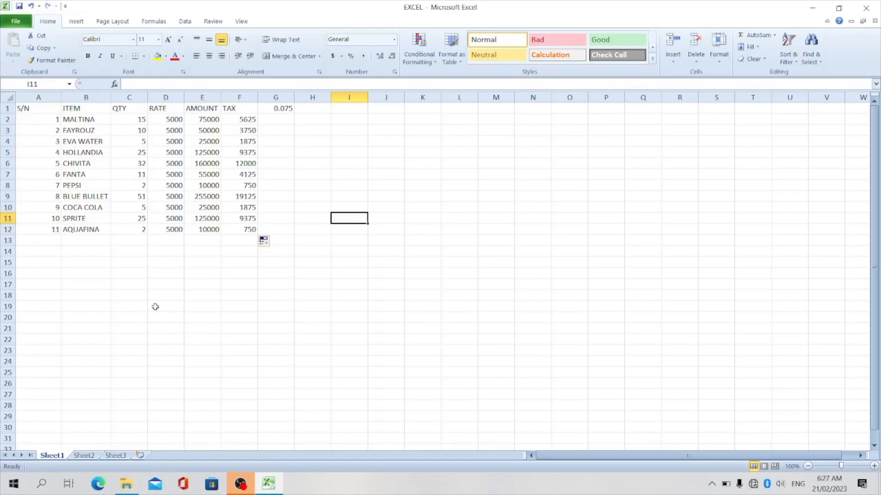
Enter a mixed reference to the MALTINA item in B17 with the column locked, using =$B2.
click(84, 284)
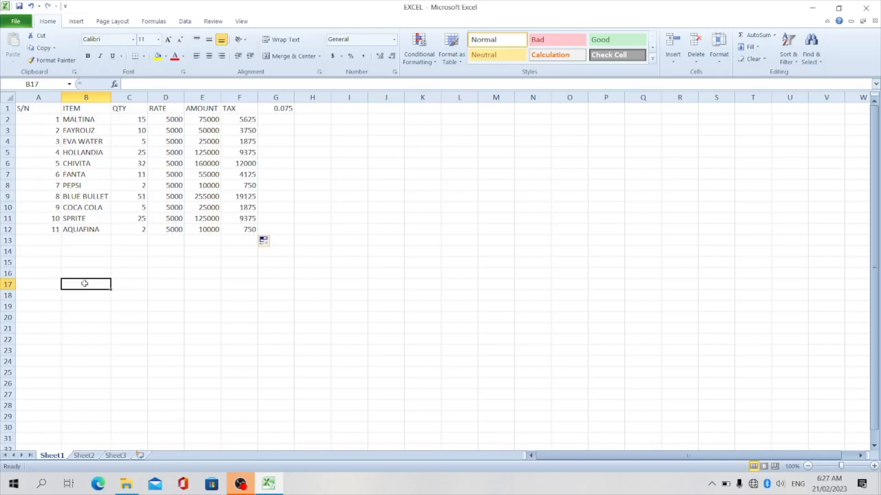
text(=)
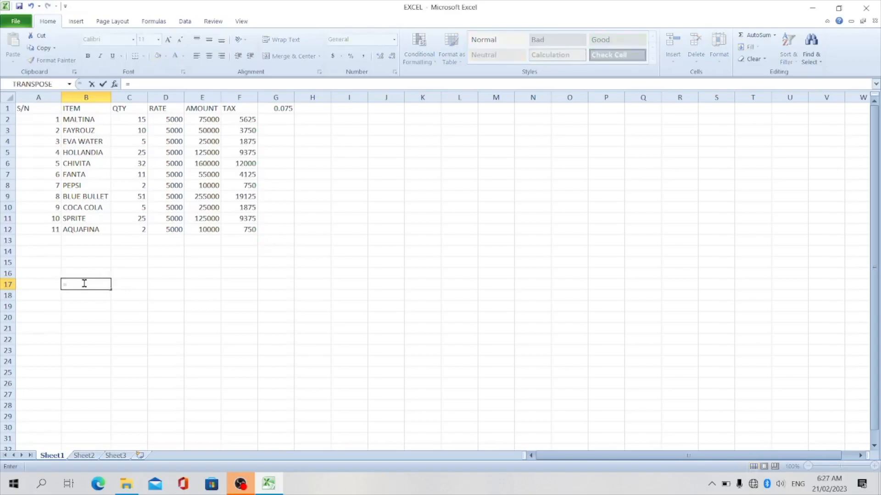
click(99, 119)
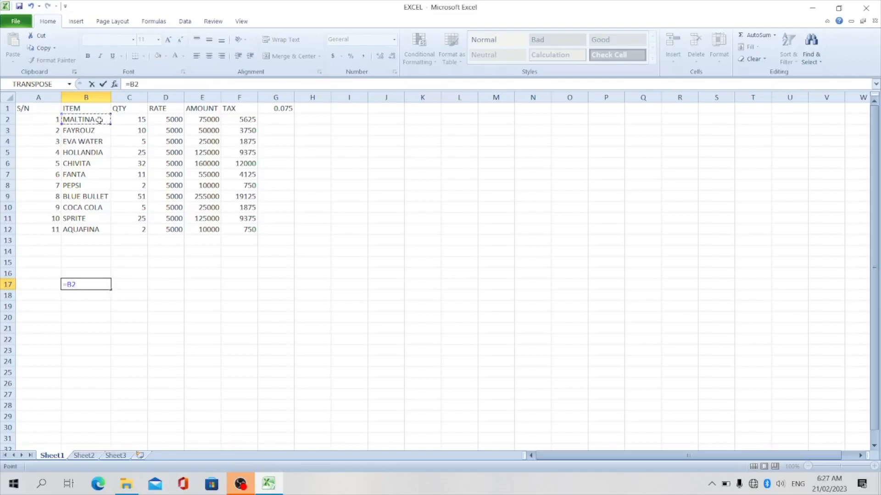
key(F4)
key(F4)
key(F4)
key(Return)
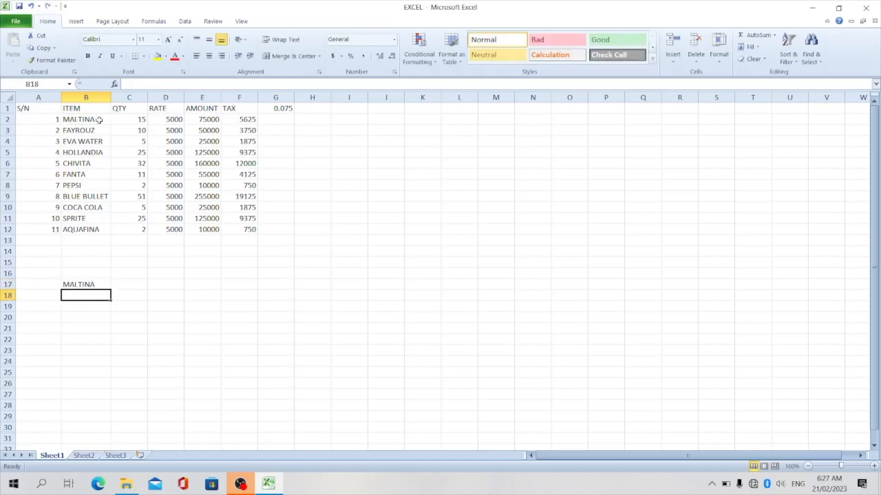
Fill the column-locked formula from B17 across to F17, and extend B17:F17 down through row 28.
click(91, 284)
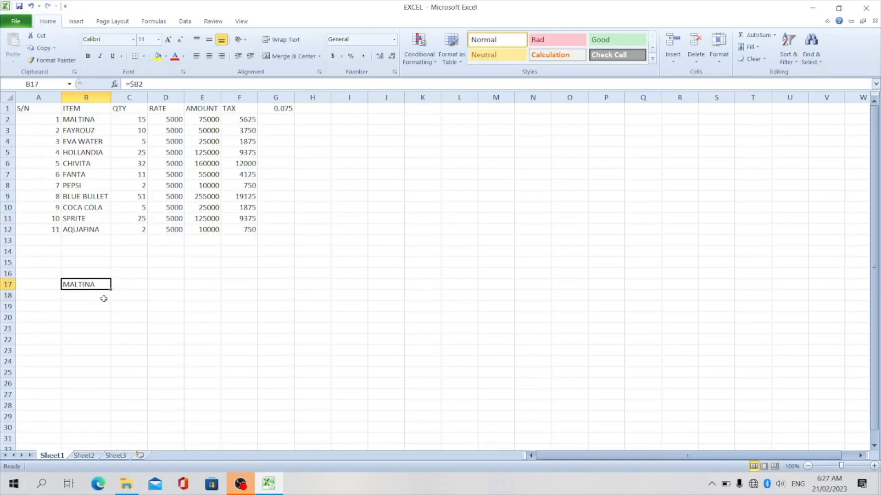
drag(112, 290, 246, 293)
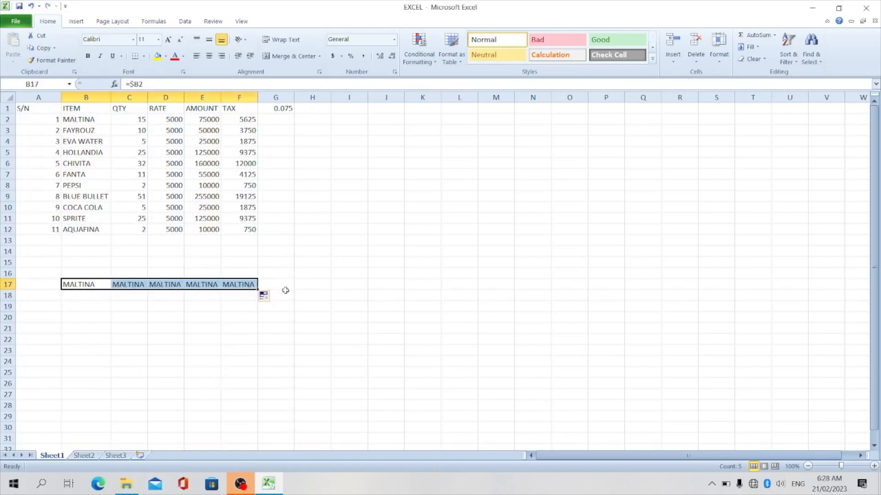
click(88, 96)
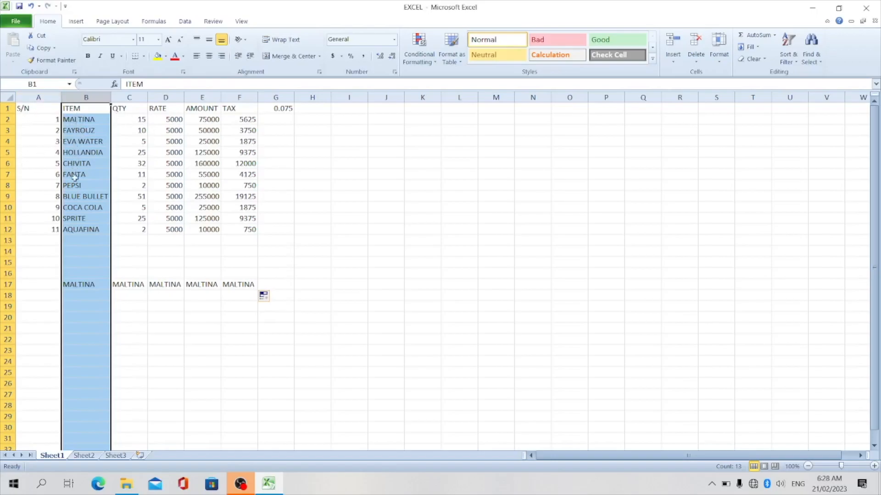
click(91, 285)
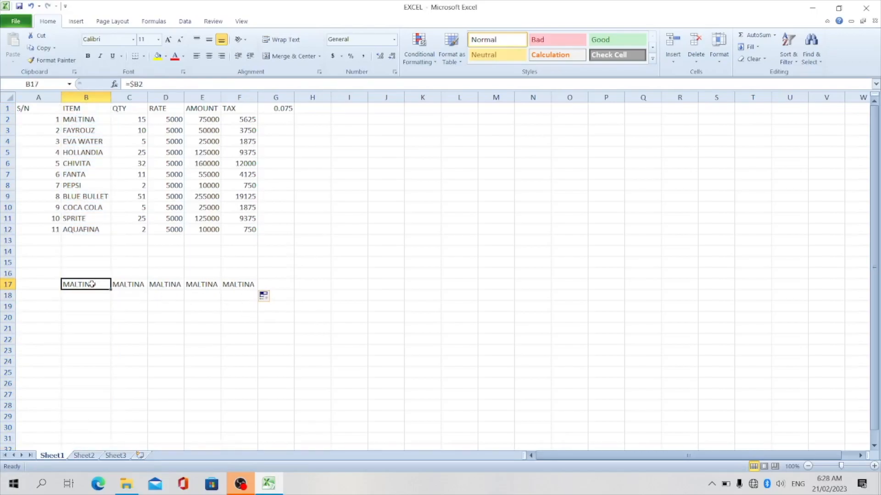
drag(101, 285, 237, 285)
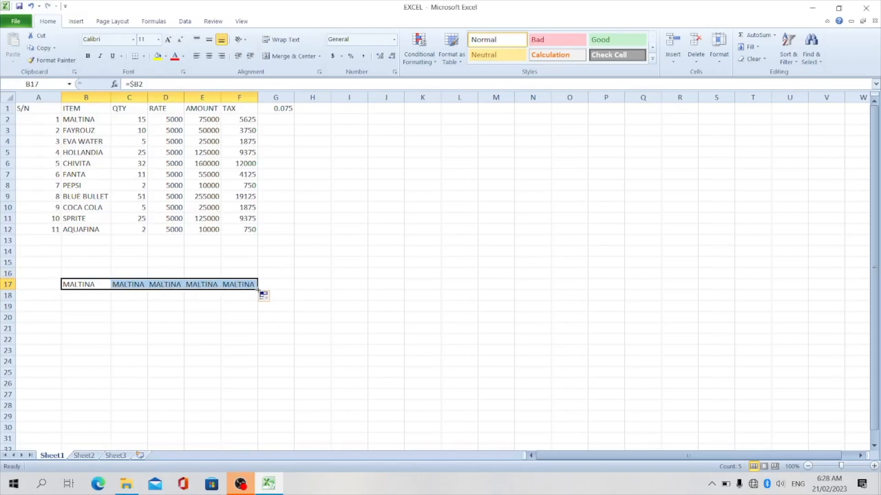
drag(257, 289, 248, 409)
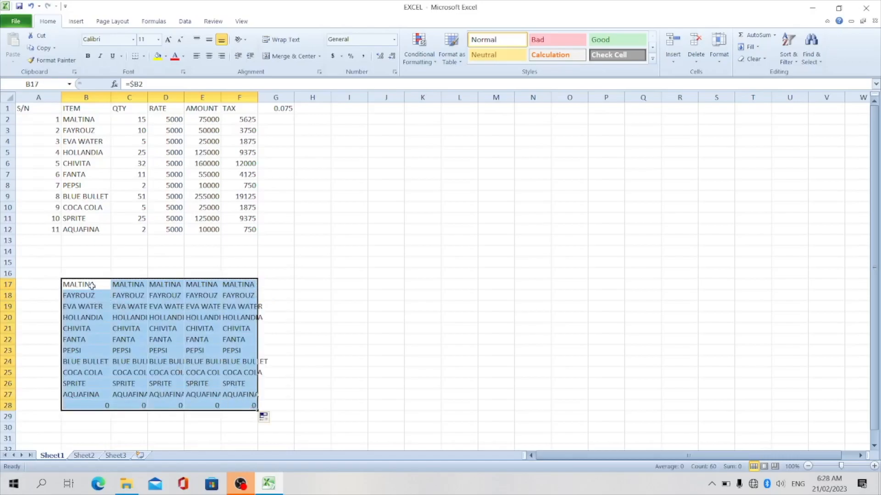
click(88, 120)
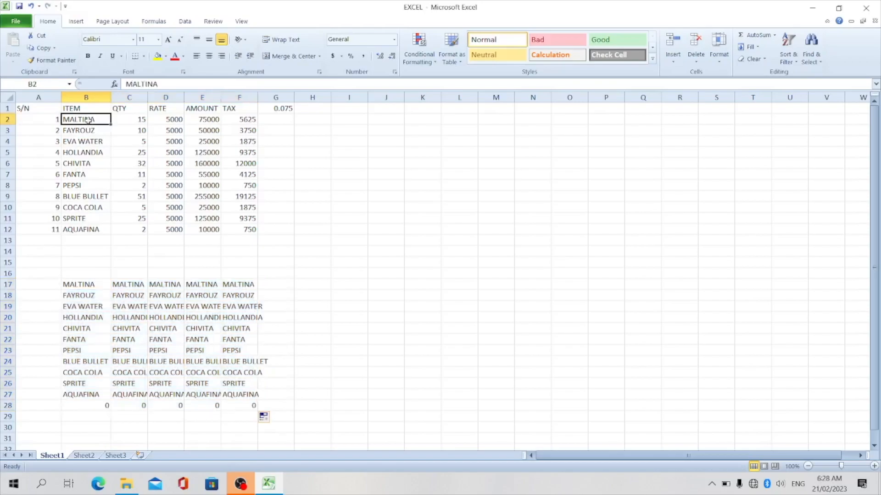
key(Down)
key(Down)
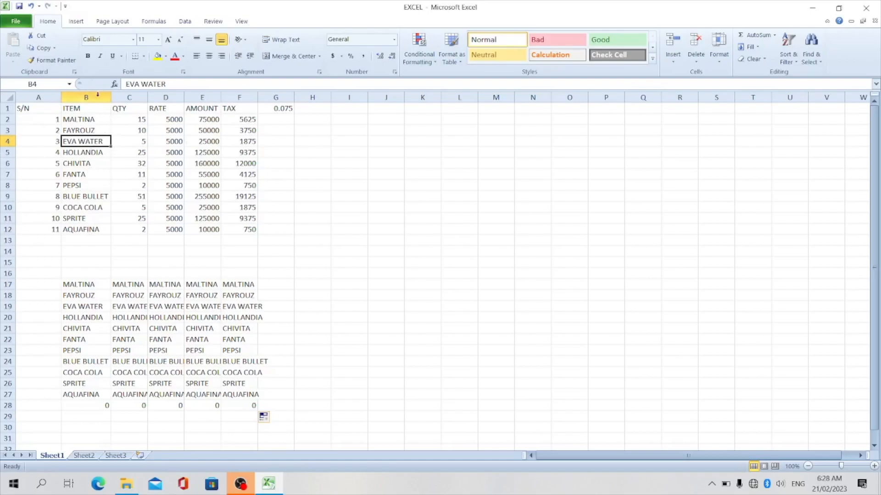
click(86, 286)
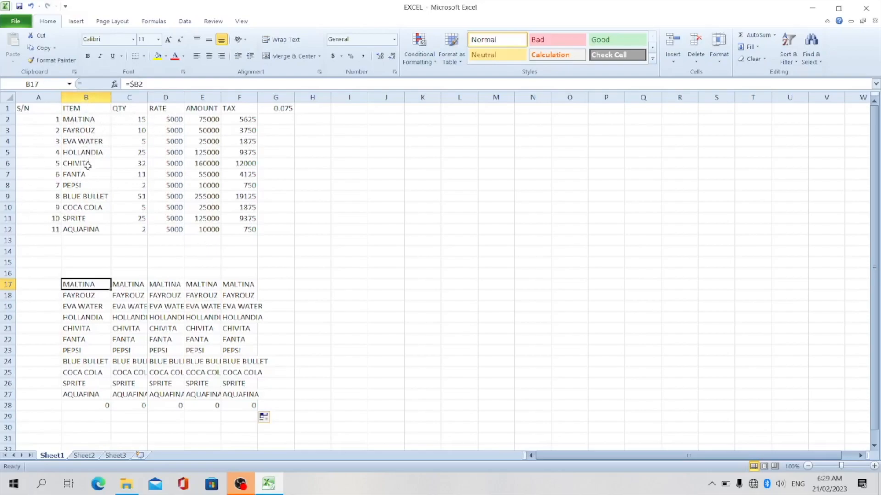
Enter a mixed reference to the MALTINA item in I17 with the row locked, using =B$2.
click(357, 286)
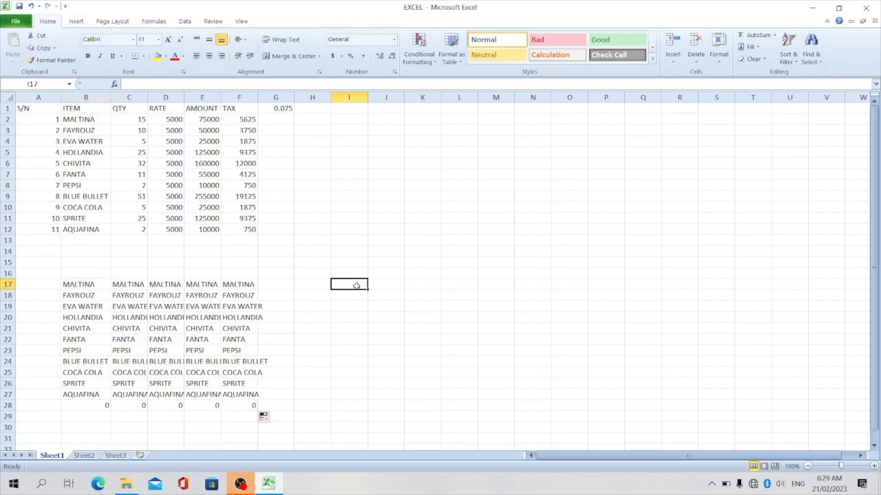
text(=)
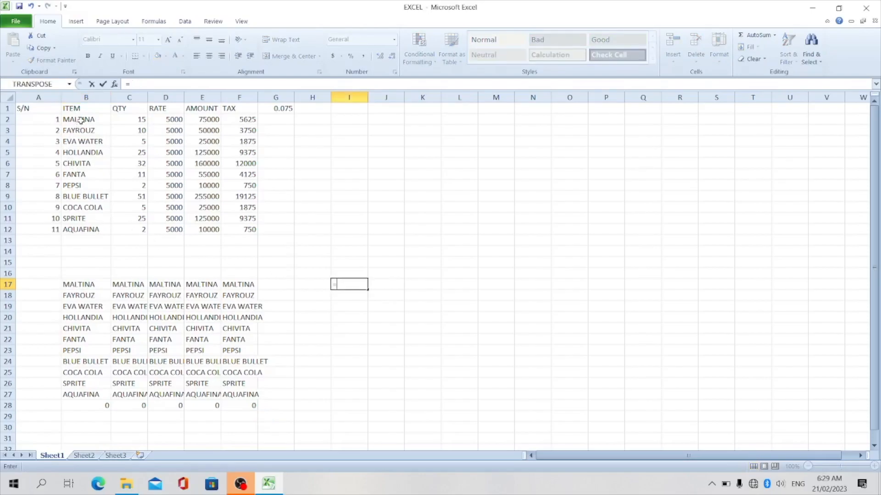
click(96, 119)
key(F4)
key(F4)
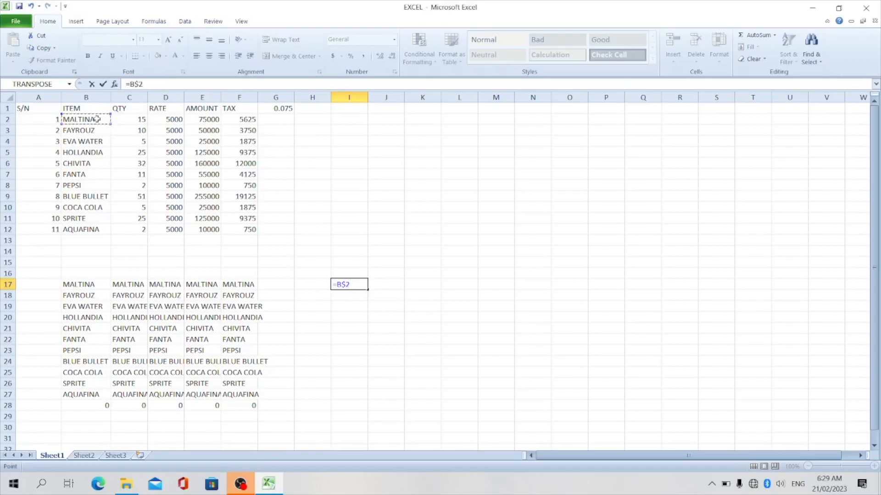
key(Return)
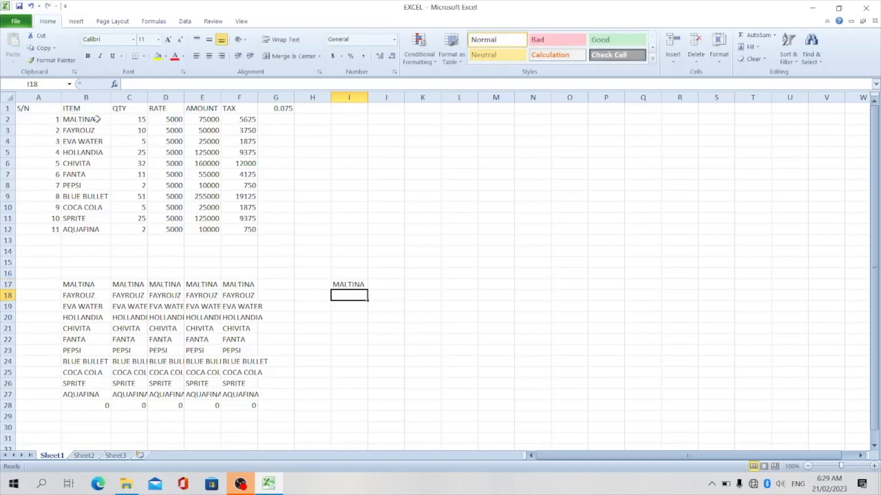
Fill the row-locked formula from I17 across to N17, and extend I17:N17 down through row 27.
click(345, 285)
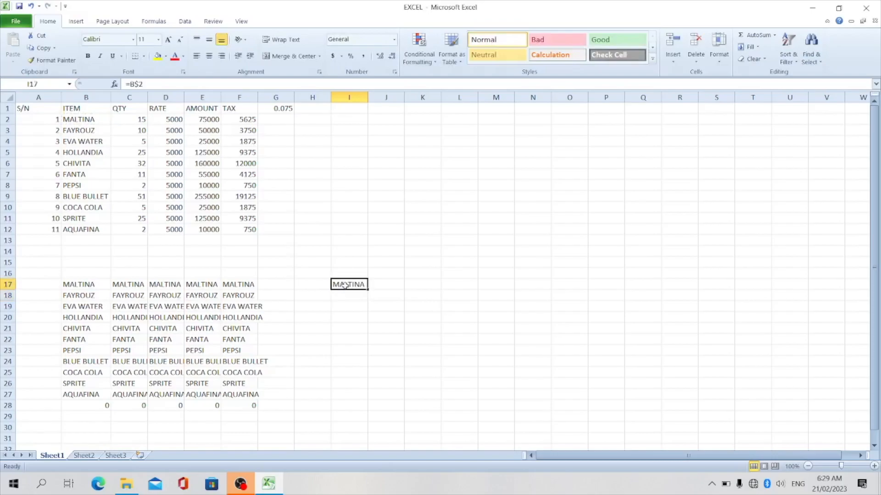
drag(368, 289, 539, 311)
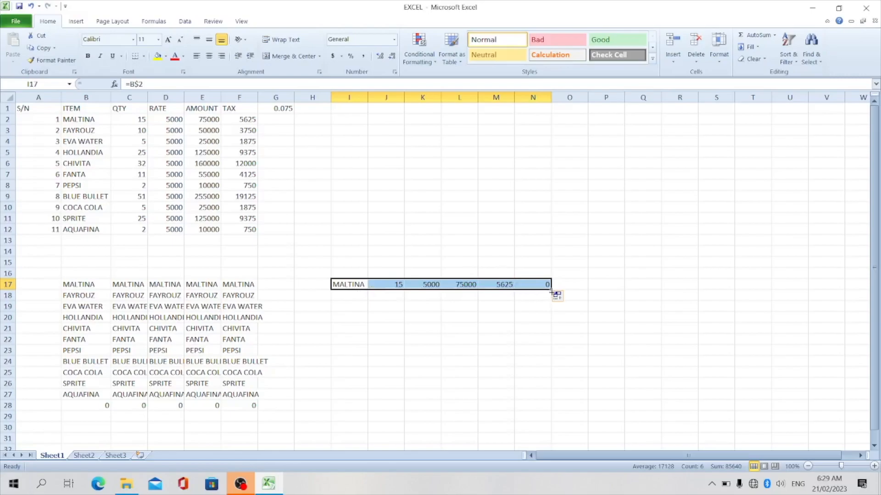
drag(551, 289, 548, 397)
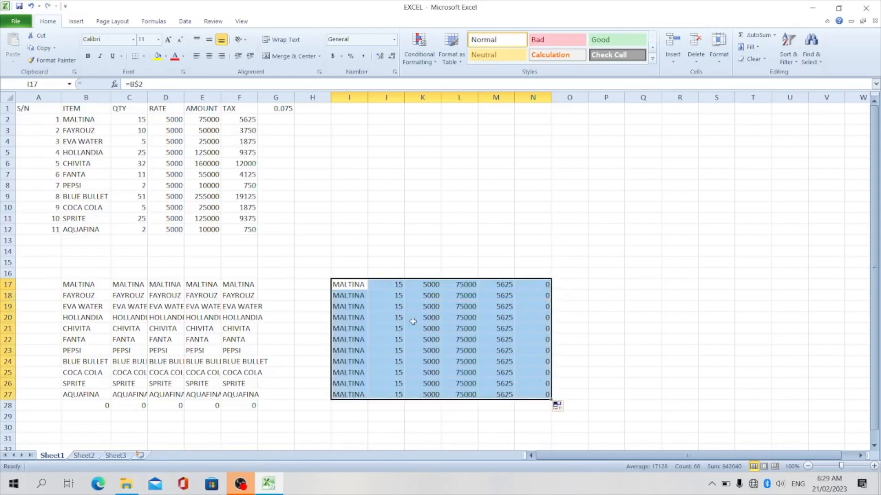
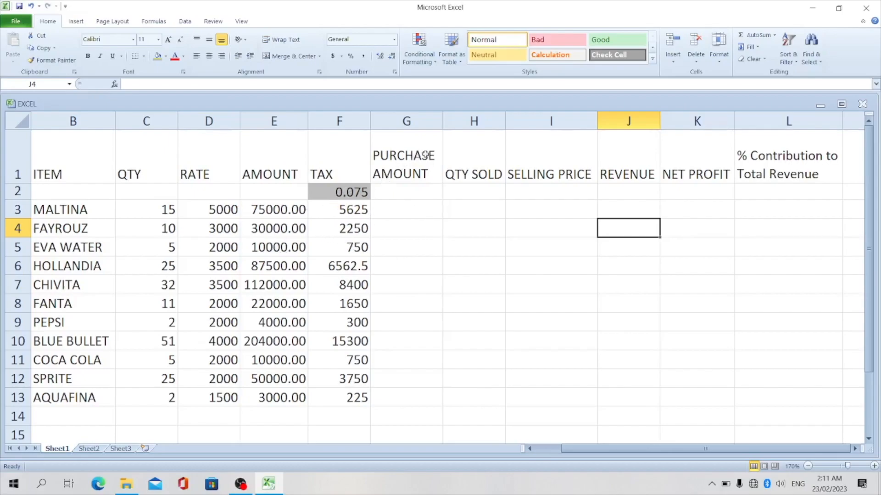
Calculate MALTINA's PURCHASE AMOUNT in G3 from literal amount and tax figures, using =75000+5625.
click(406, 214)
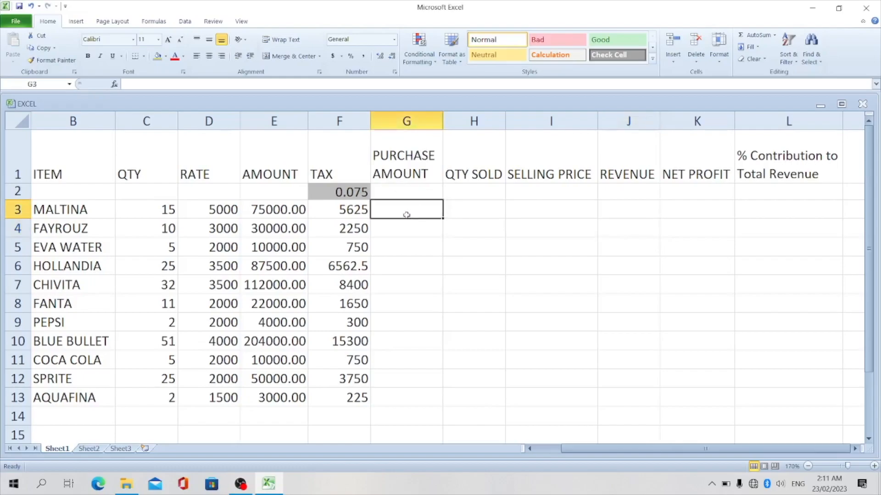
click(292, 211)
click(336, 211)
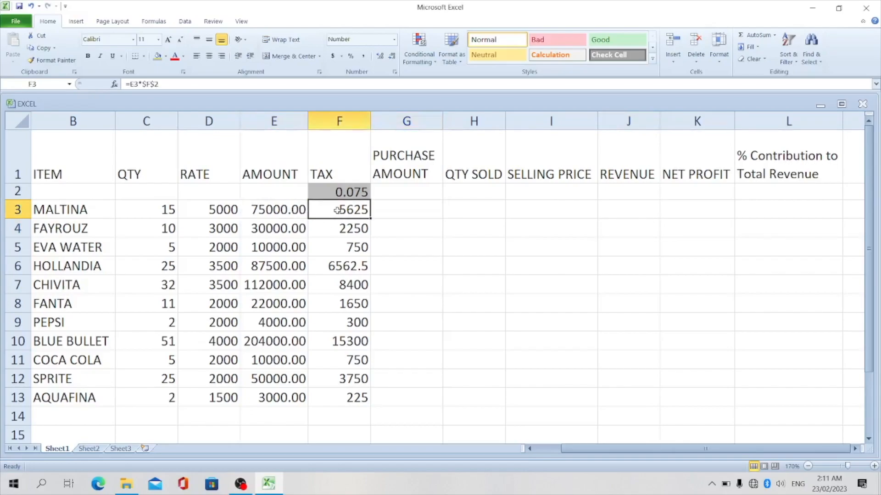
click(270, 211)
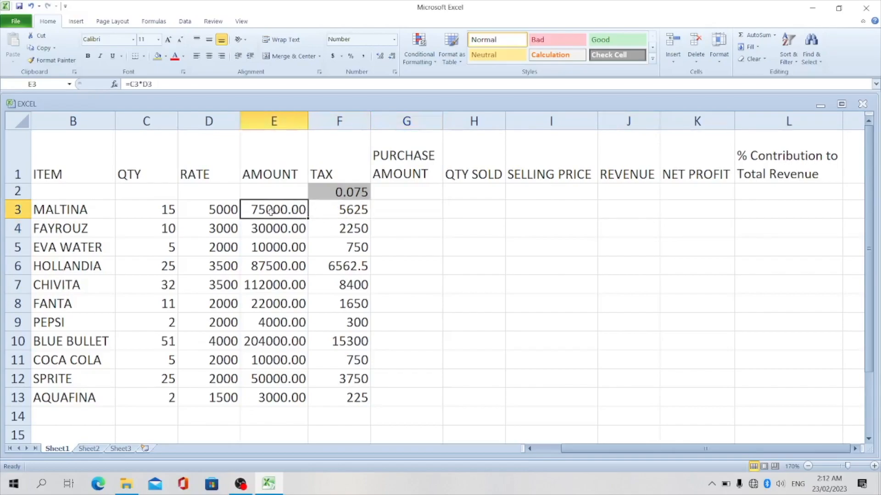
click(400, 209)
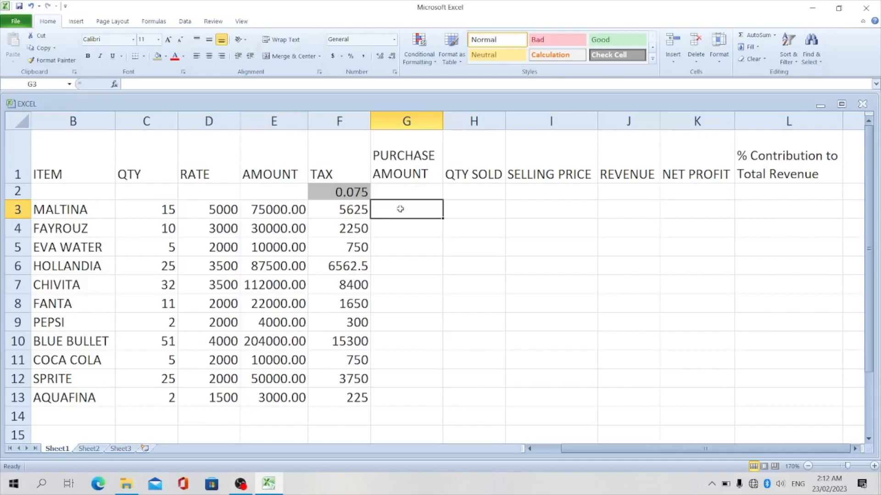
text(=)
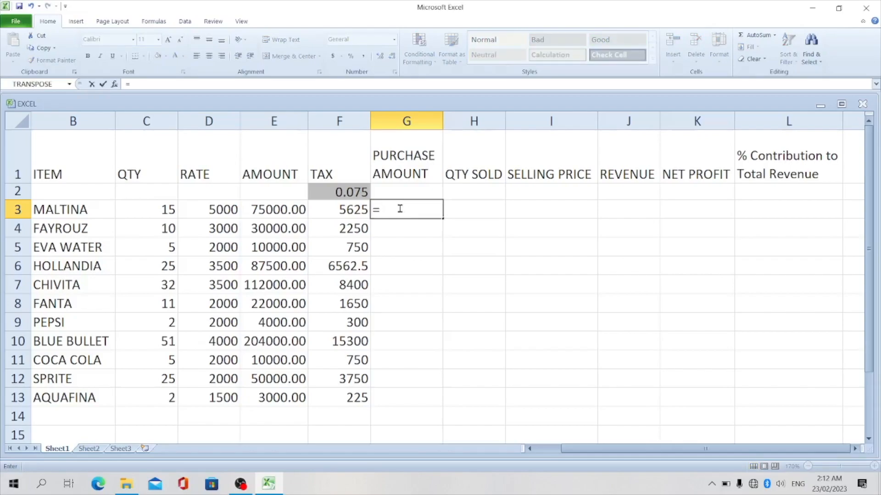
text(75000+5625)
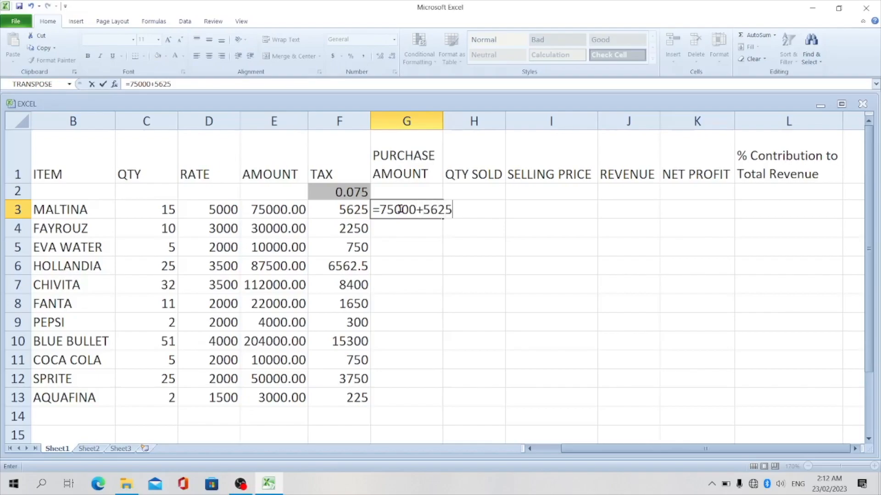
key(Return)
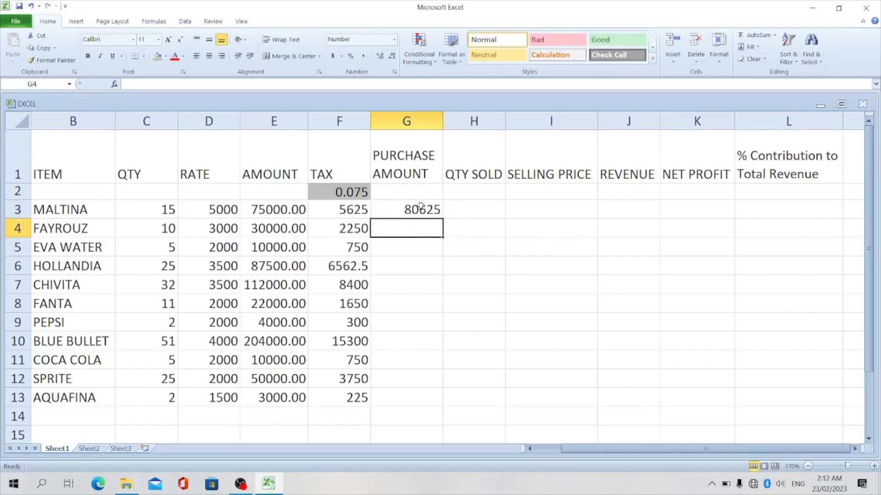
Try filling the literal-number formula from G3 down through the AQUAFINA row at G13, and undo the fill.
click(420, 207)
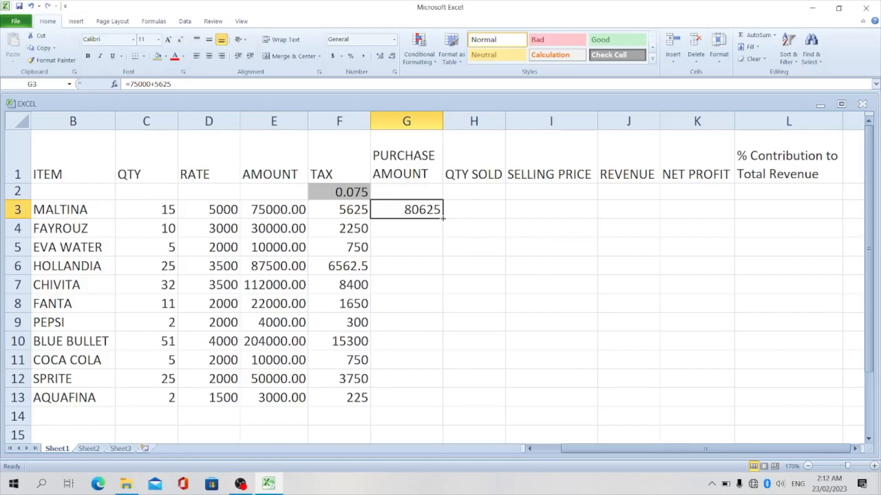
drag(442, 219, 449, 403)
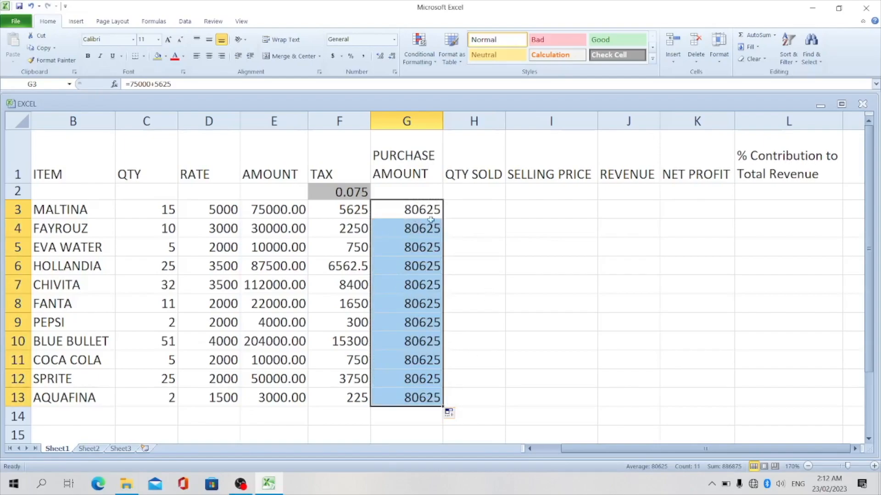
click(416, 210)
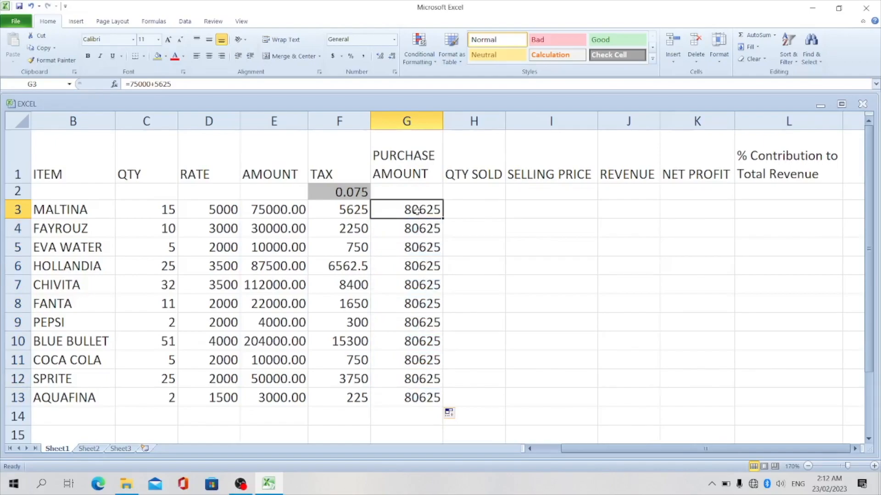
key(ctrl+z)
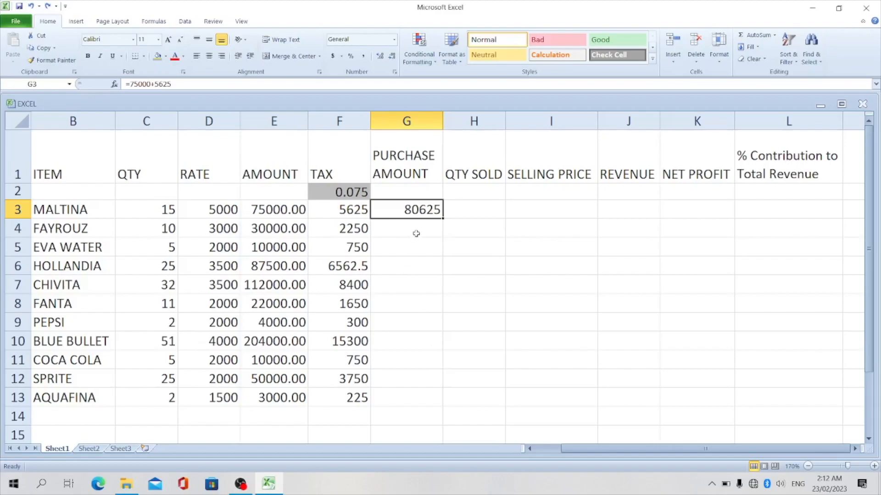
Replace the PURCHASE AMOUNT formula in G3 with =E3+F3 and fill it down through the AQUAFINA row at G13.
text(=)
click(274, 209)
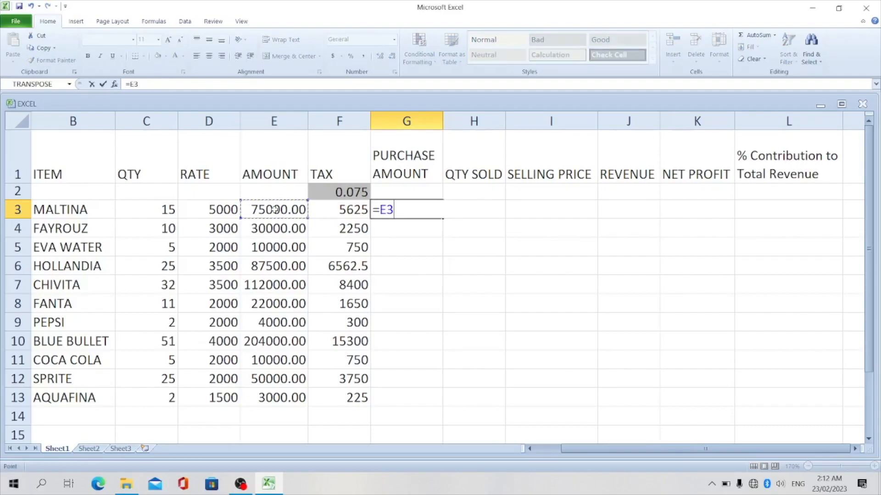
text(+)
click(344, 208)
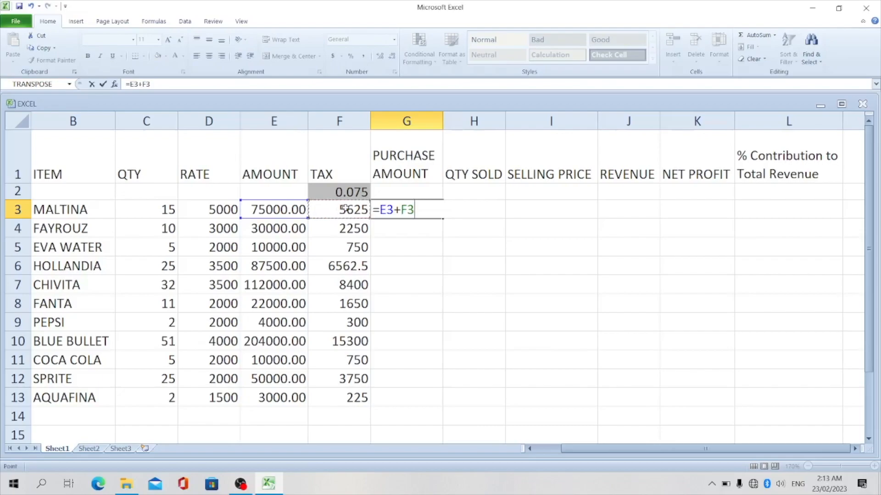
key(Return)
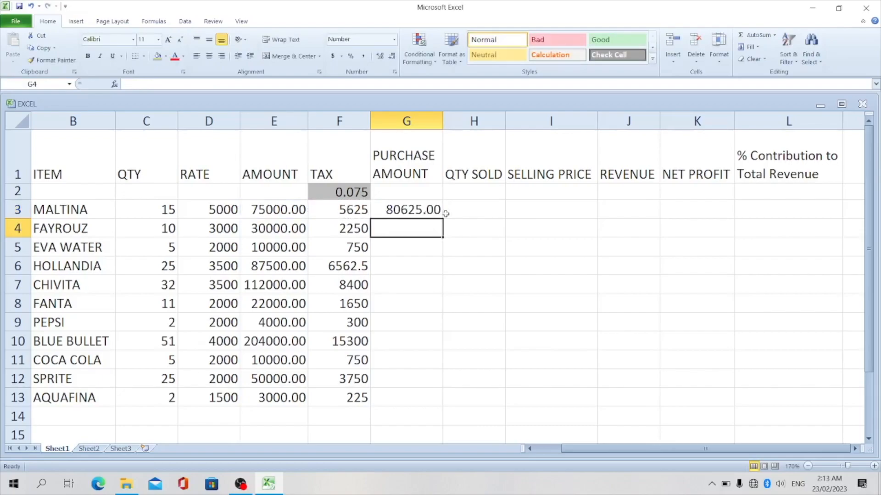
click(423, 210)
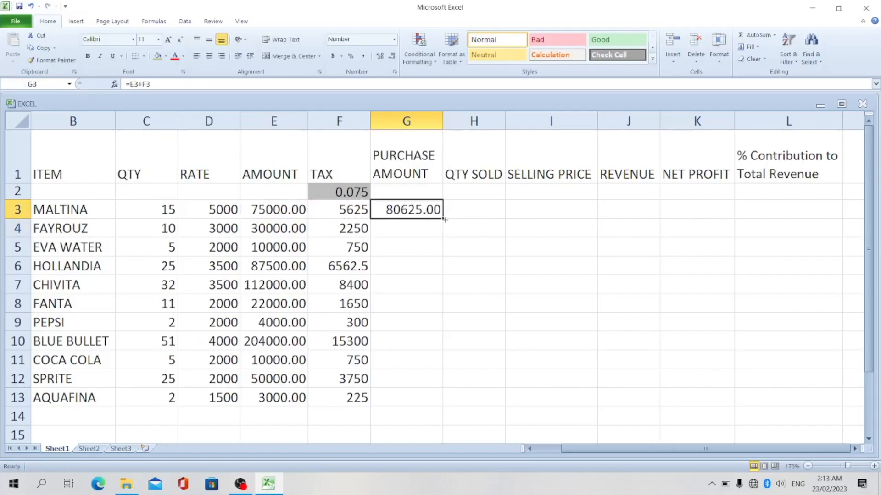
drag(443, 220, 455, 404)
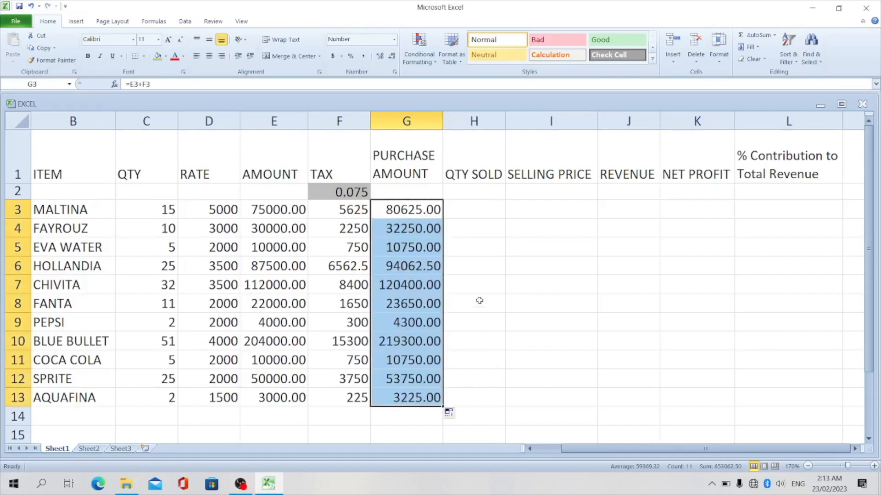
Copy the QTY values from C3:C13 into the QTY SOLD column starting at H3.
click(481, 270)
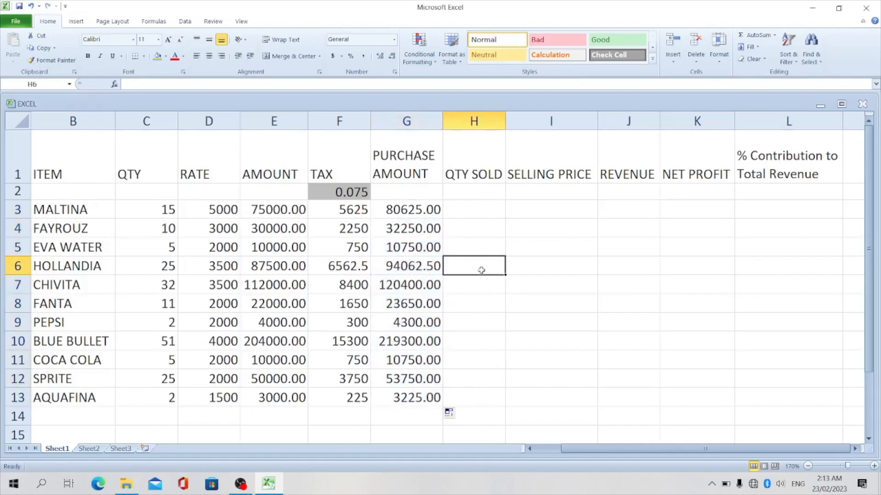
click(473, 209)
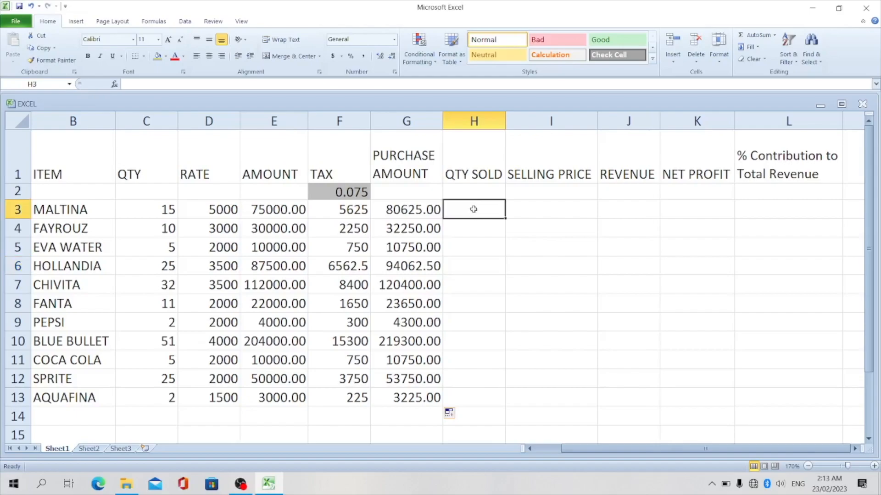
click(164, 210)
drag(165, 209, 168, 398)
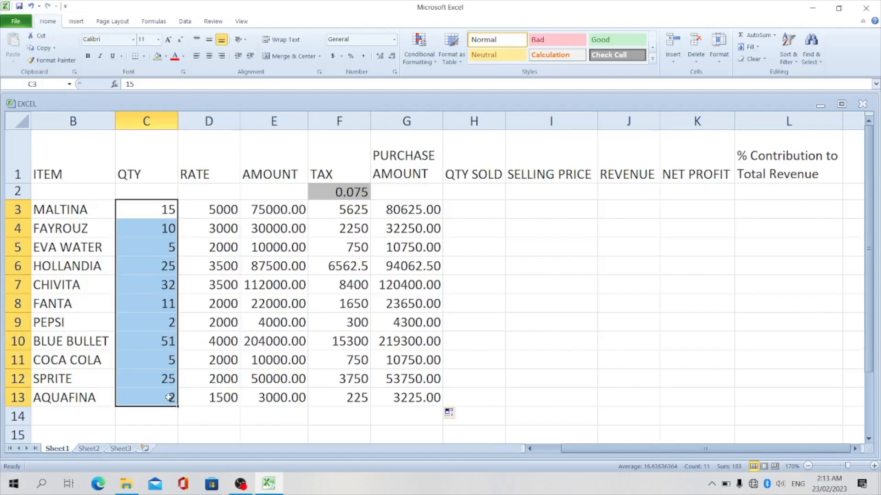
key(ctrl+c)
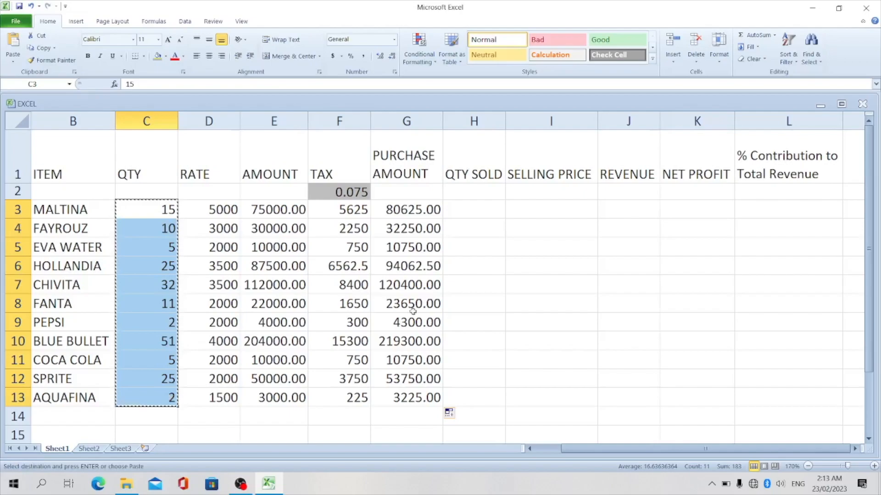
click(472, 209)
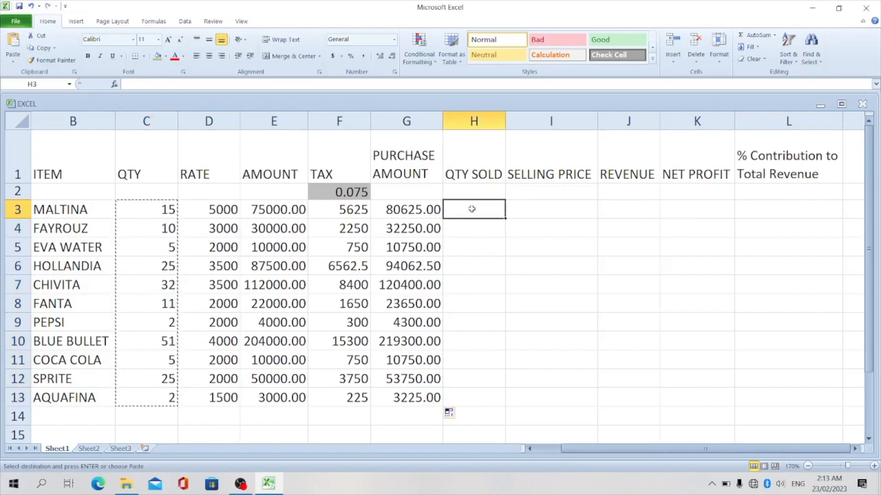
key(ctrl+v)
Enter the selling price multiplier 1.275 in I2, beneath the SELLING PRICE heading.
double_click(538, 210)
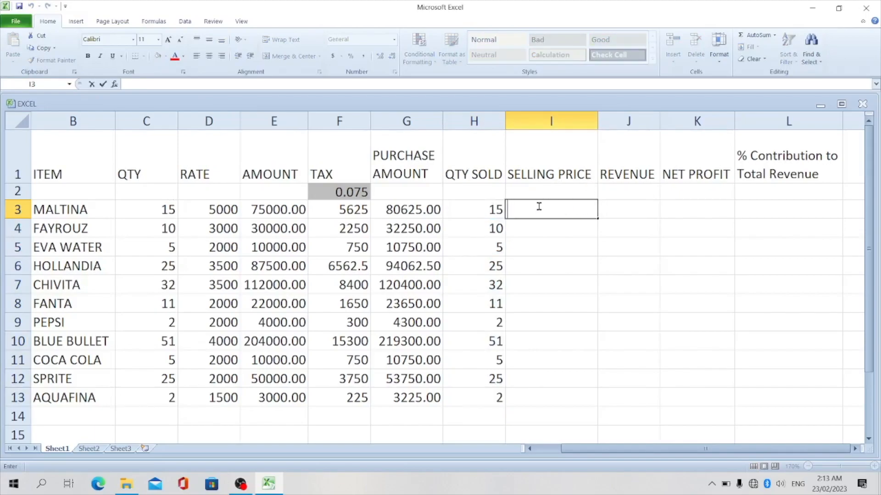
click(546, 192)
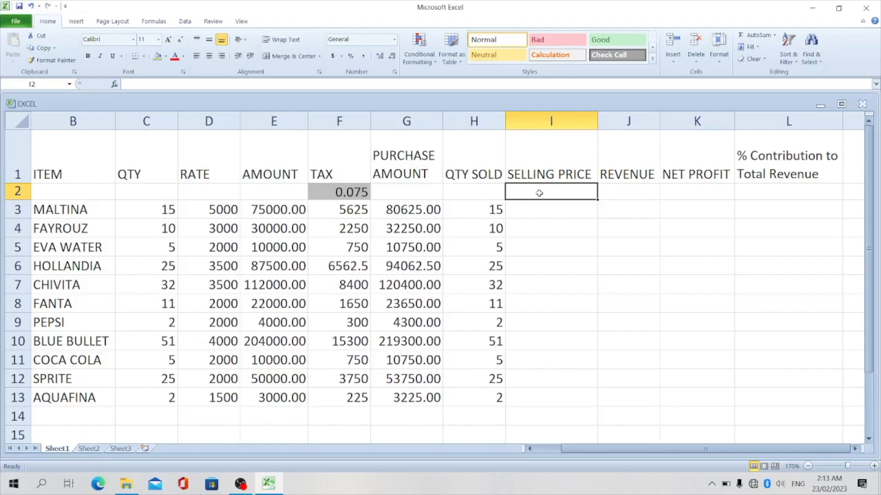
text(1.275)
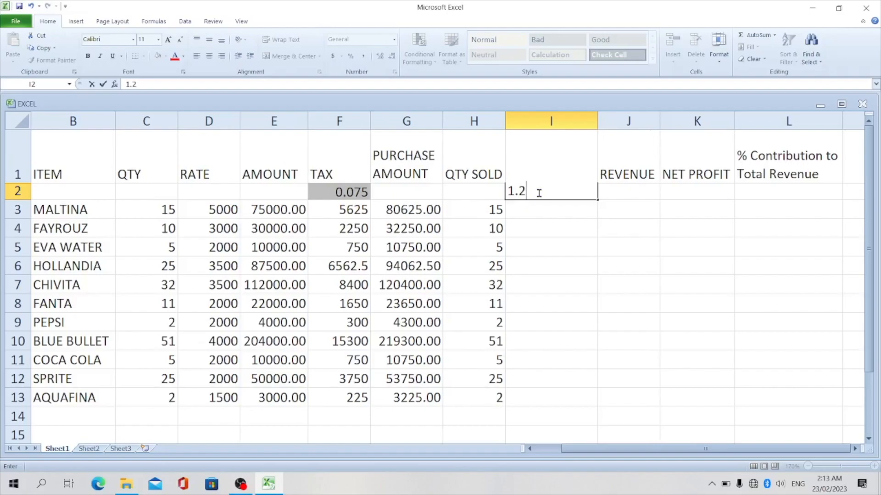
click(551, 217)
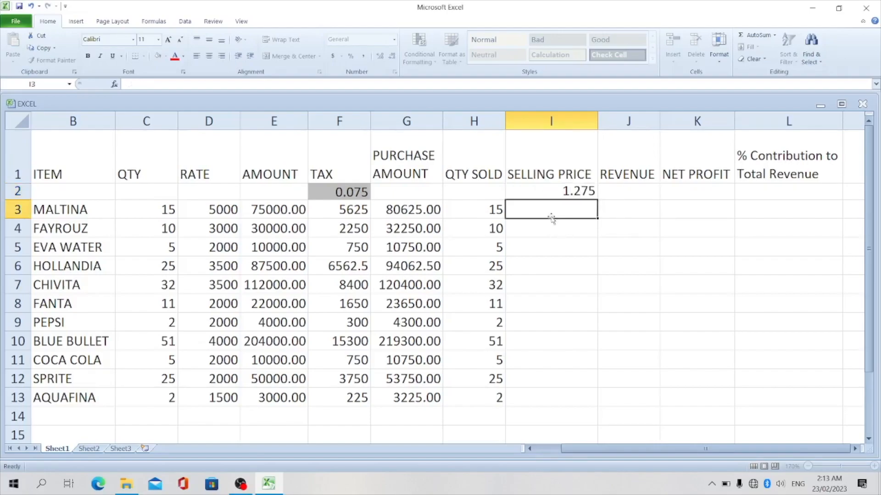
Shade the selling price multiplier cell I2 grey to match the tax rate cell F2.
click(561, 193)
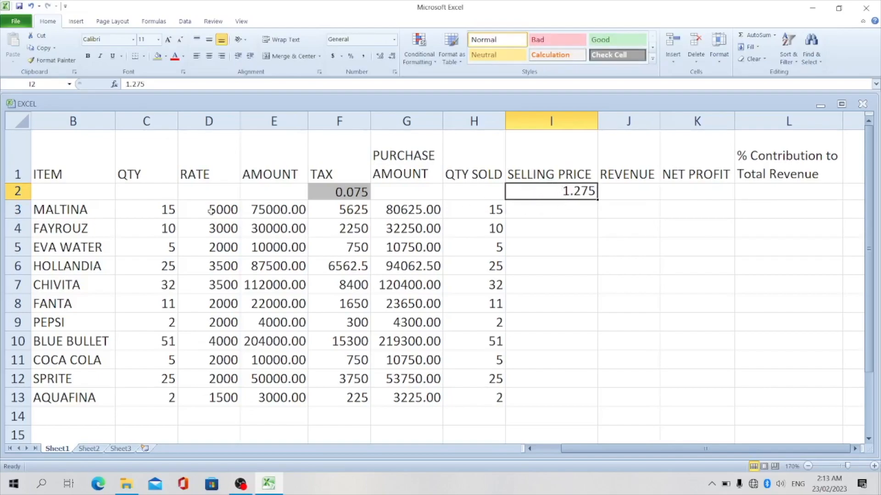
click(540, 210)
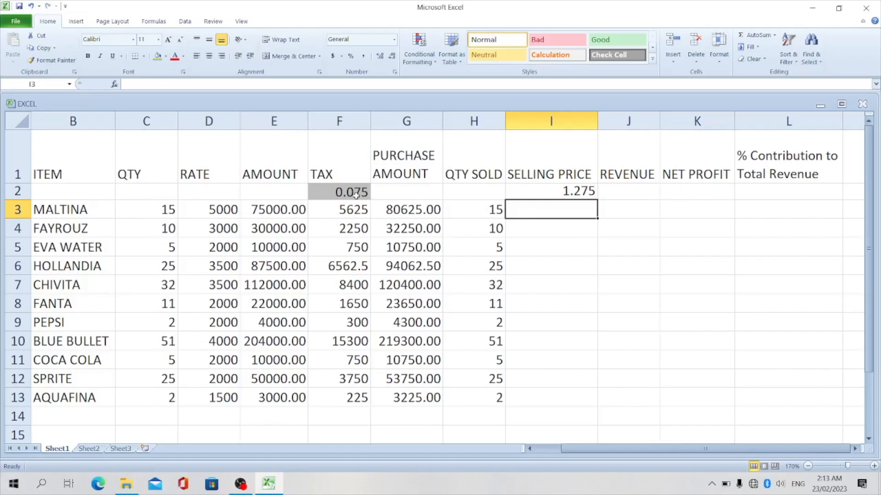
click(541, 187)
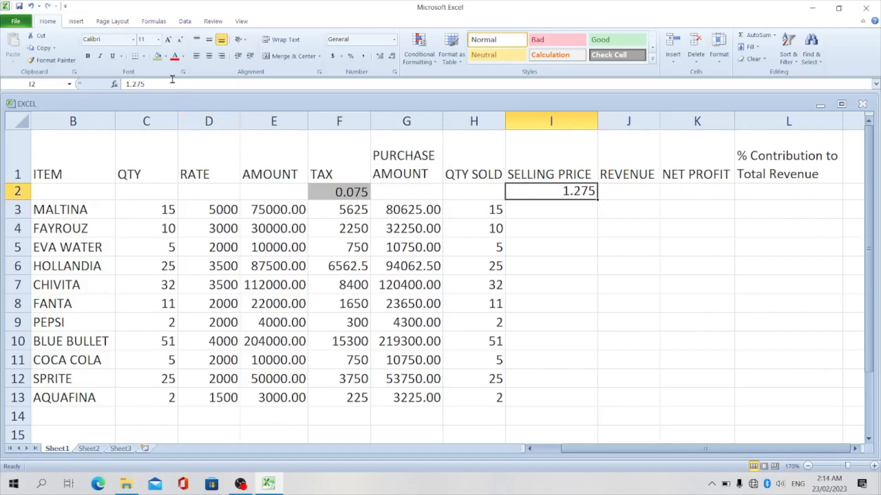
click(157, 56)
Build MALTINA's SELLING PRICE formula in I3 by multiplying its rate by the multiplier, as =D3*I2.
click(566, 211)
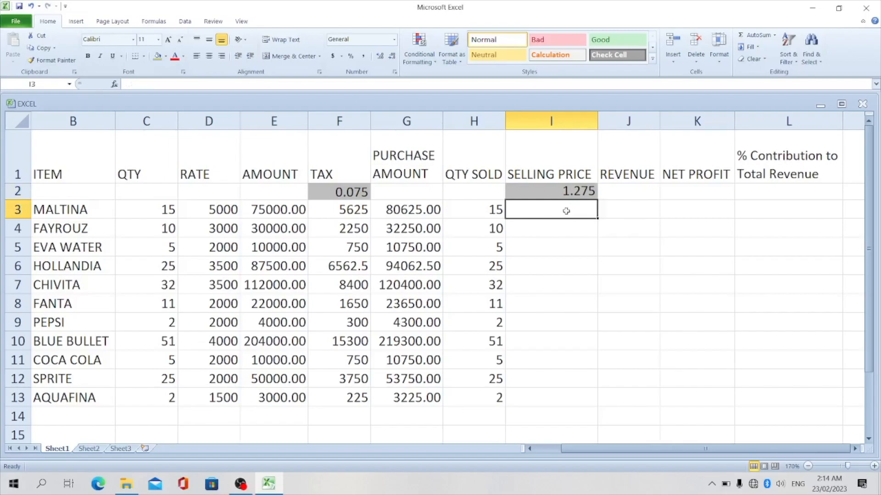
text(=)
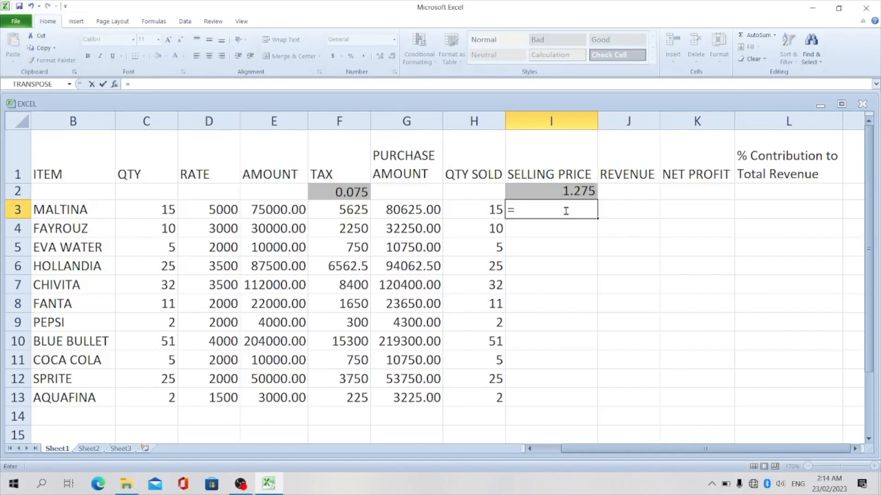
click(220, 211)
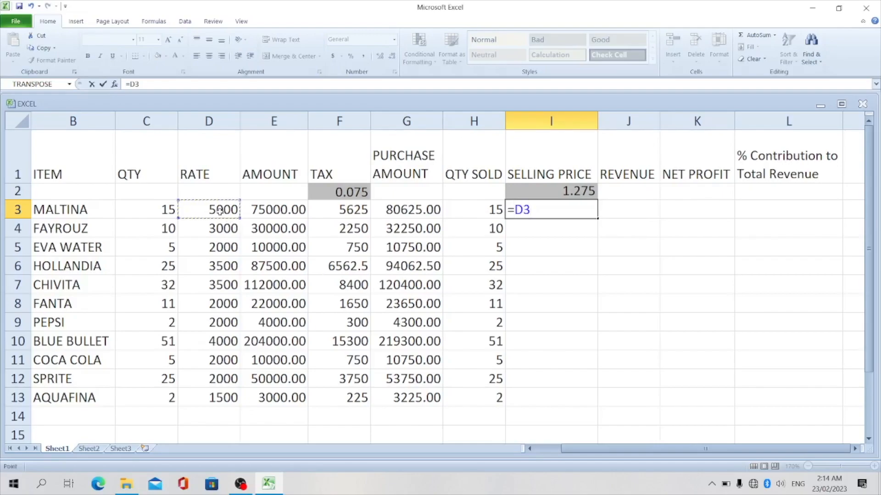
text(*)
click(528, 193)
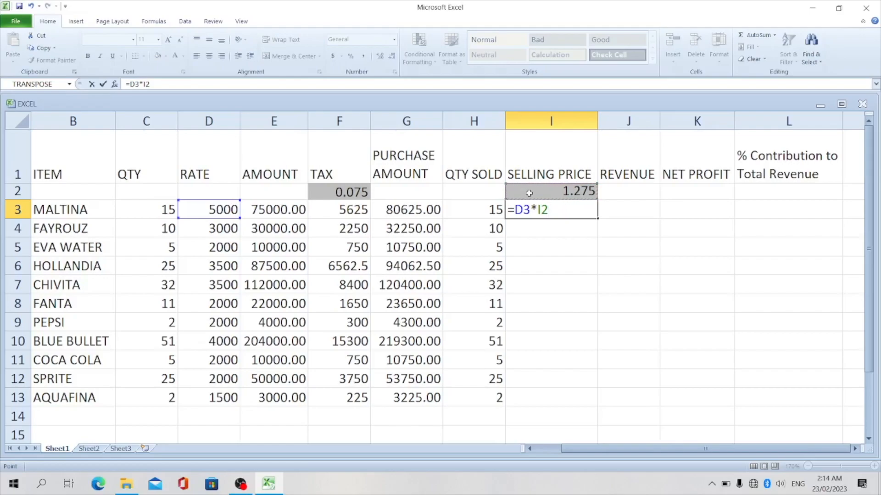
Finish the SELLING PRICE formula in I3 as =D3*$I$2 and fill it down to I13.
key(F4)
key(Return)
click(570, 212)
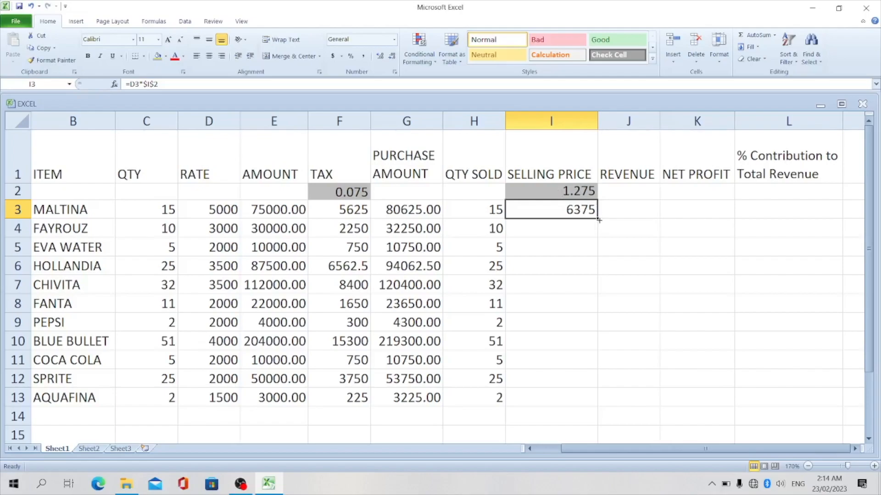
drag(599, 220, 600, 406)
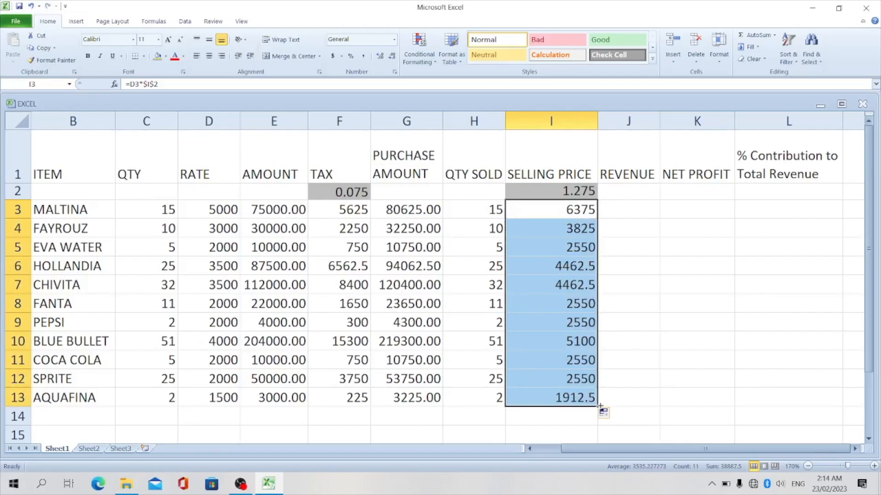
Calculate REVENUE in J3 with =H3*I3 and fill the formula down to J13.
click(631, 208)
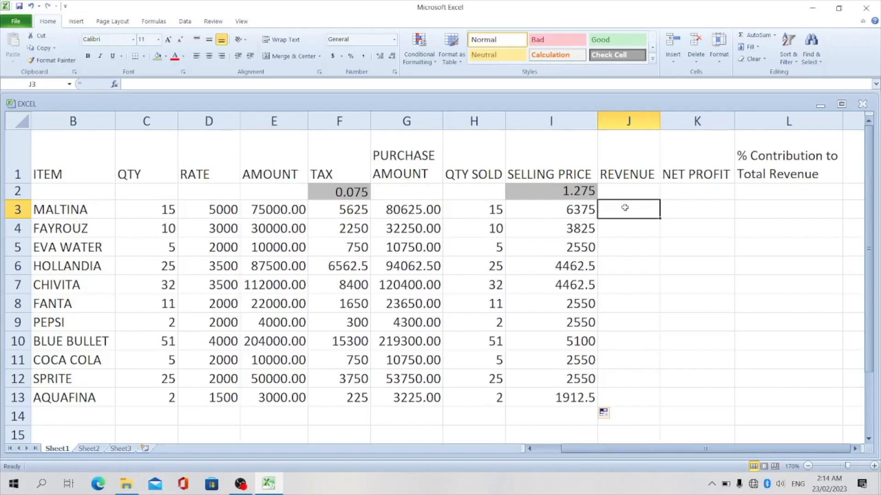
text(=)
click(484, 208)
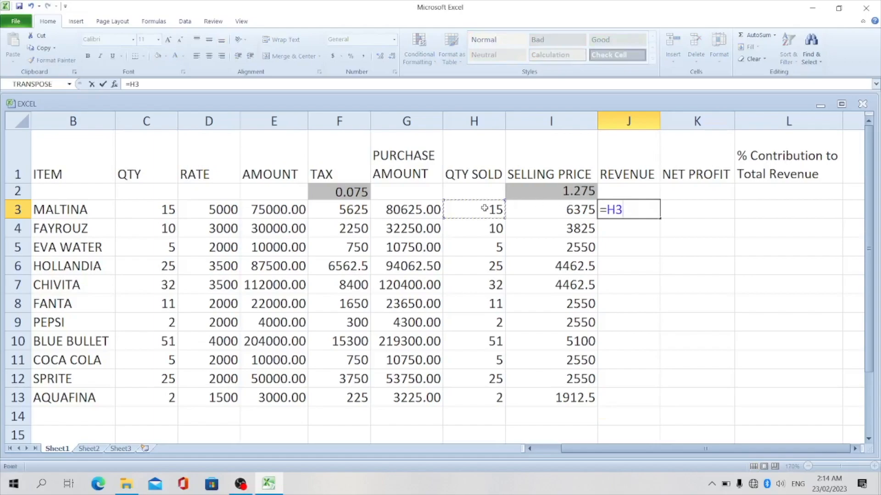
text(*)
click(548, 211)
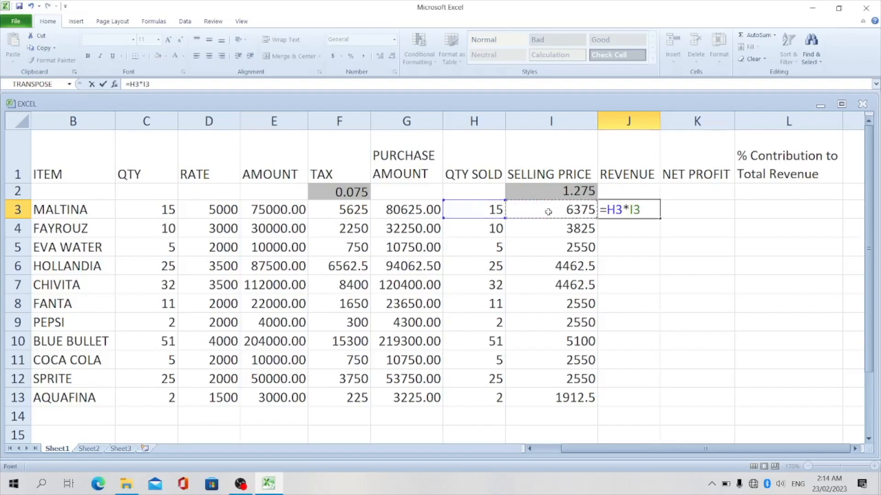
key(Return)
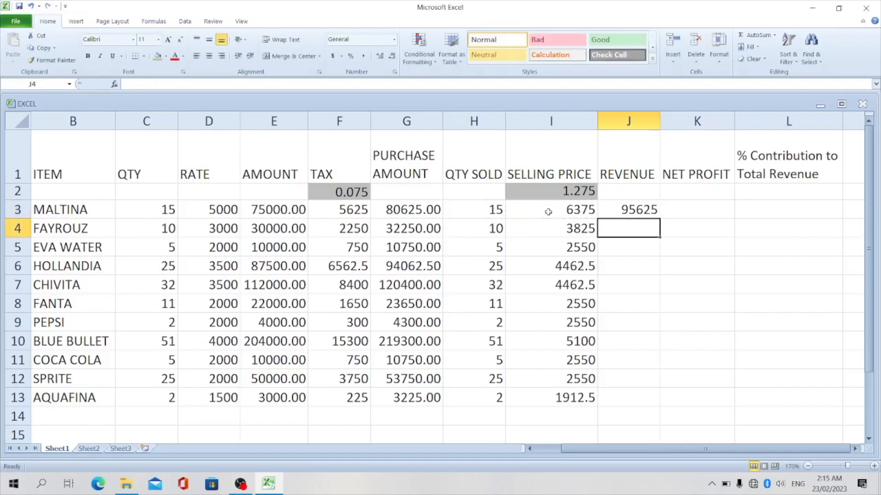
click(633, 212)
drag(660, 219, 658, 406)
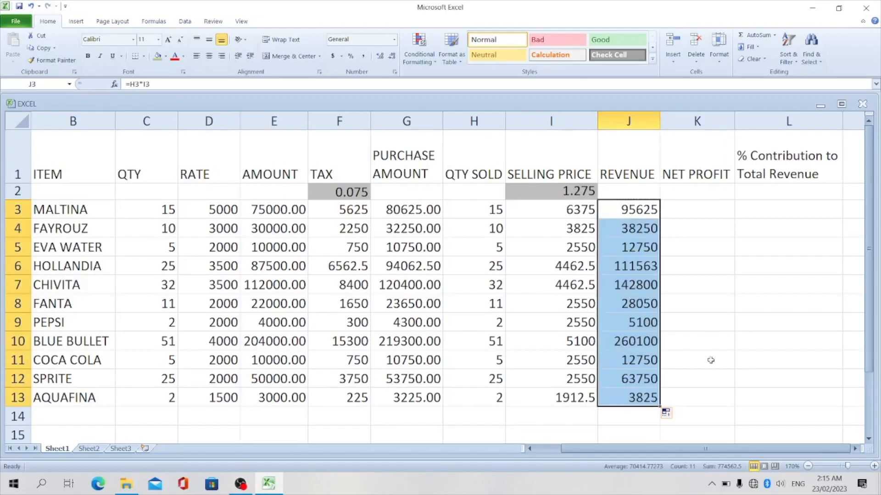
Calculate NET PROFIT in K3 as revenue minus purchase amount with =J3-G3 and fill the formula down to K13.
click(703, 210)
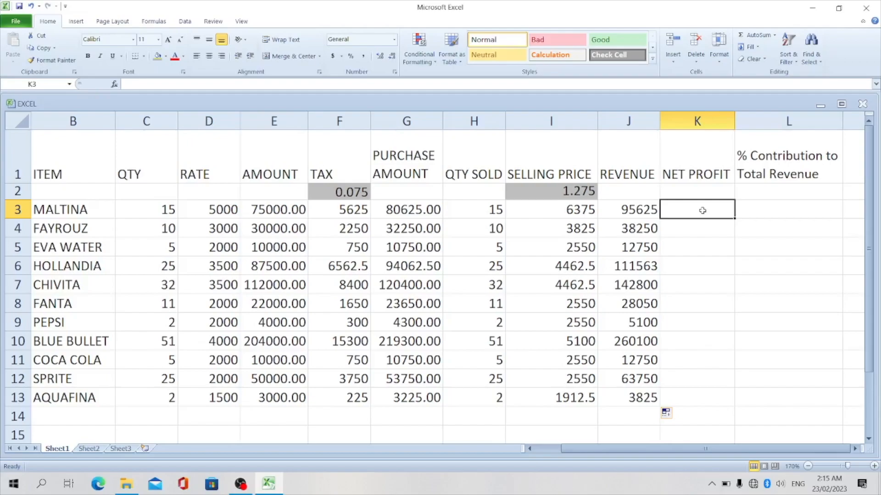
click(630, 120)
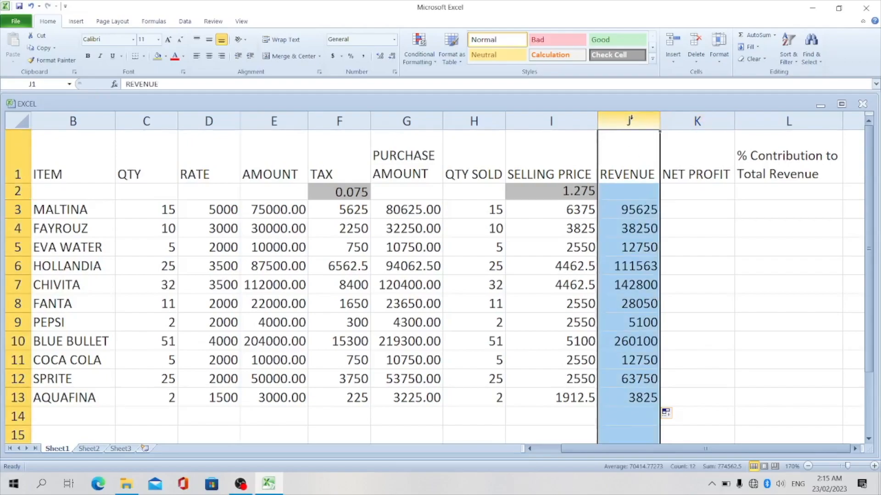
click(427, 121)
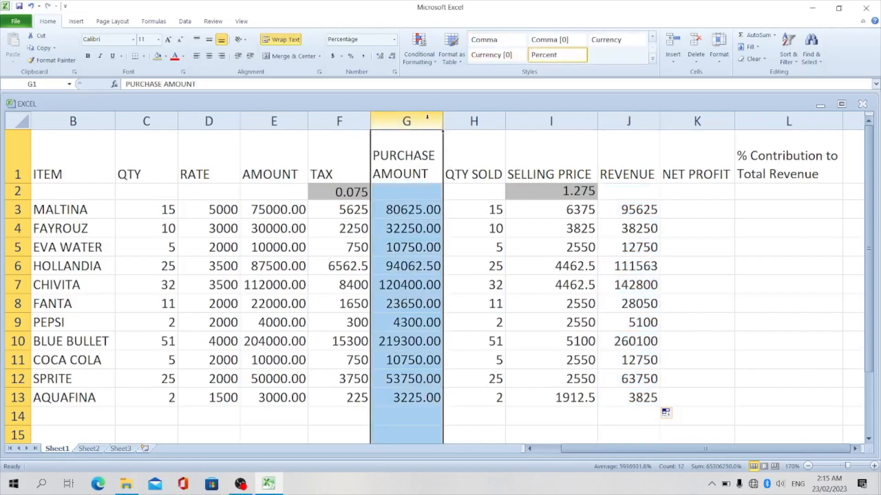
click(691, 210)
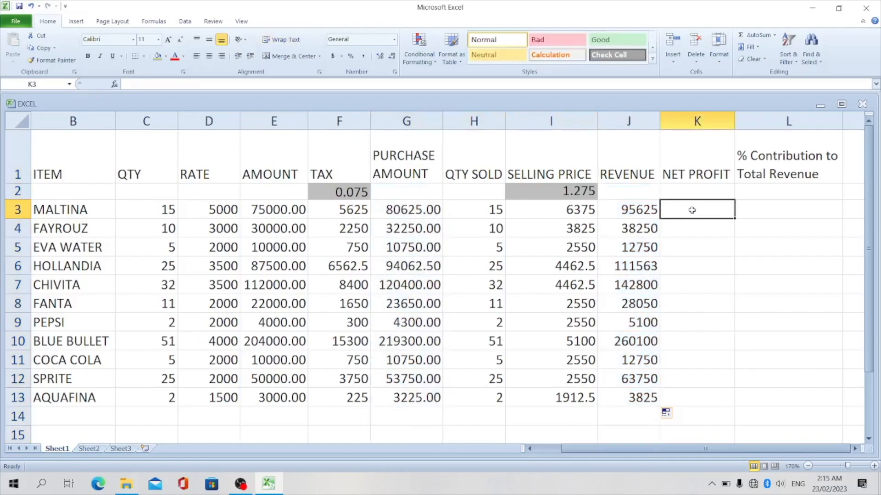
text(=)
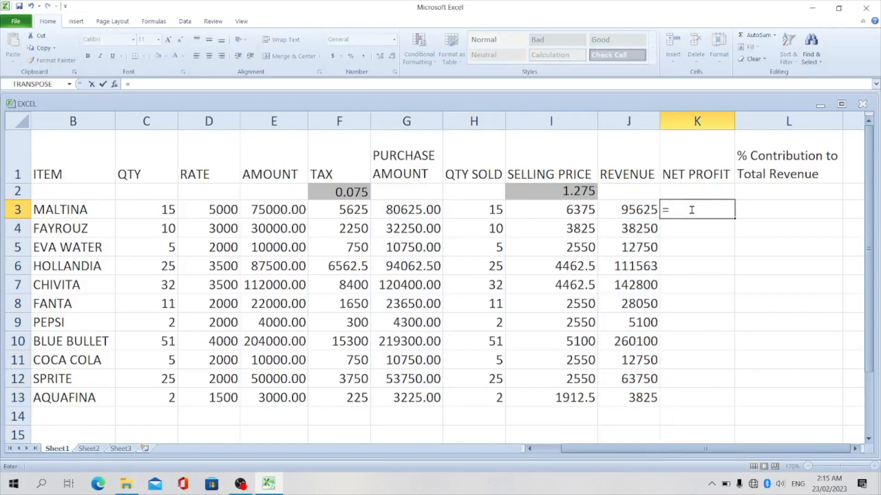
click(638, 209)
text(-)
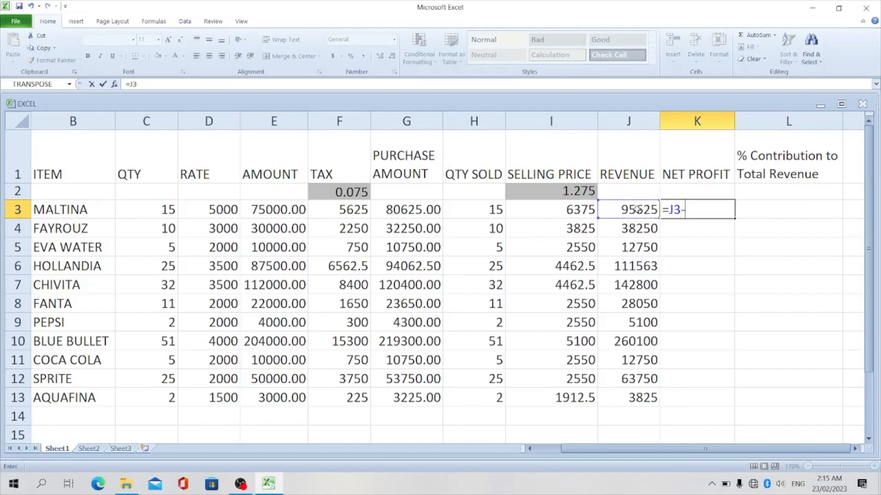
click(425, 209)
key(Return)
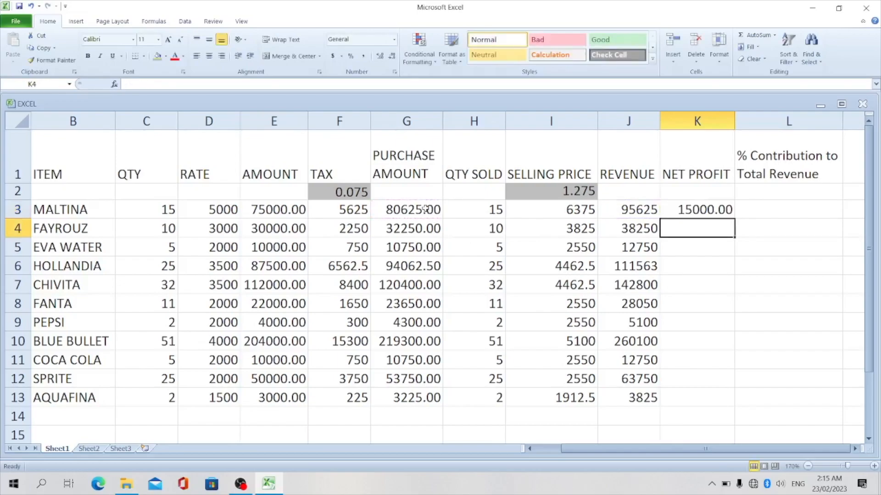
click(702, 210)
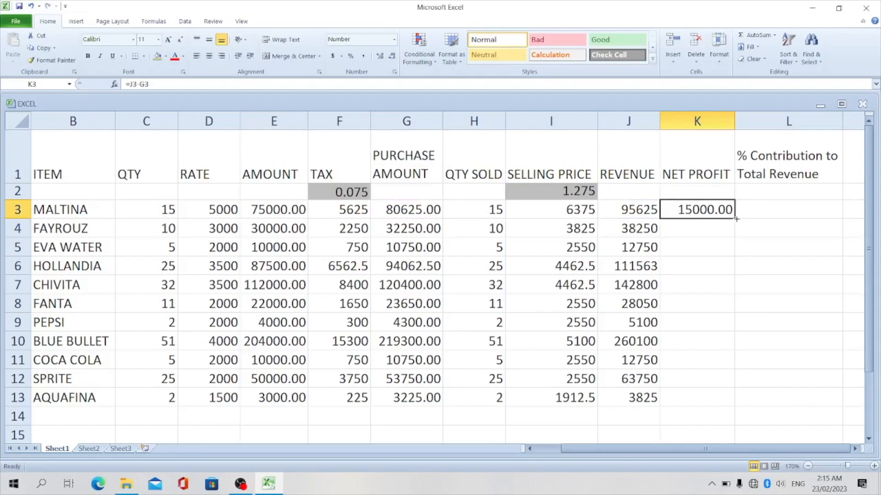
drag(735, 218, 739, 402)
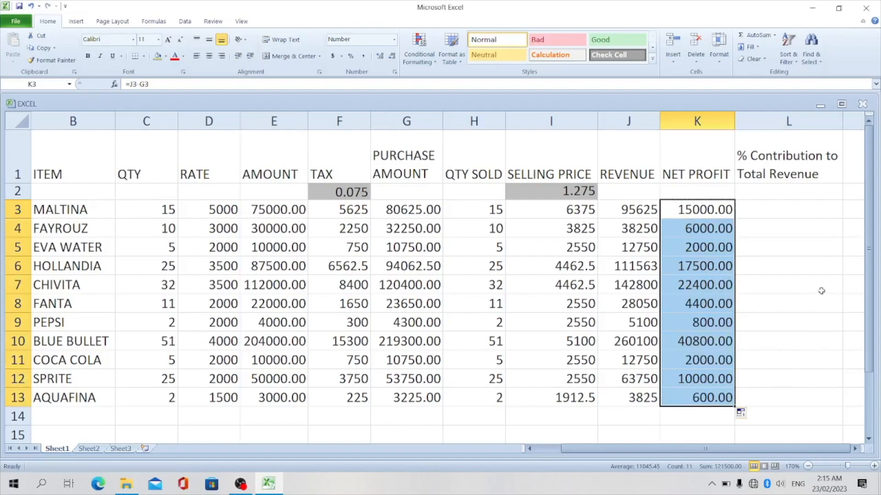
click(773, 209)
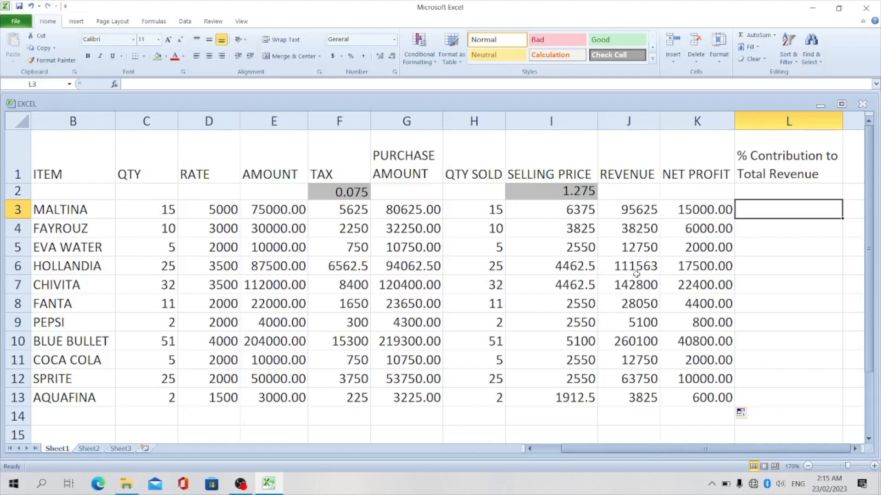
click(641, 414)
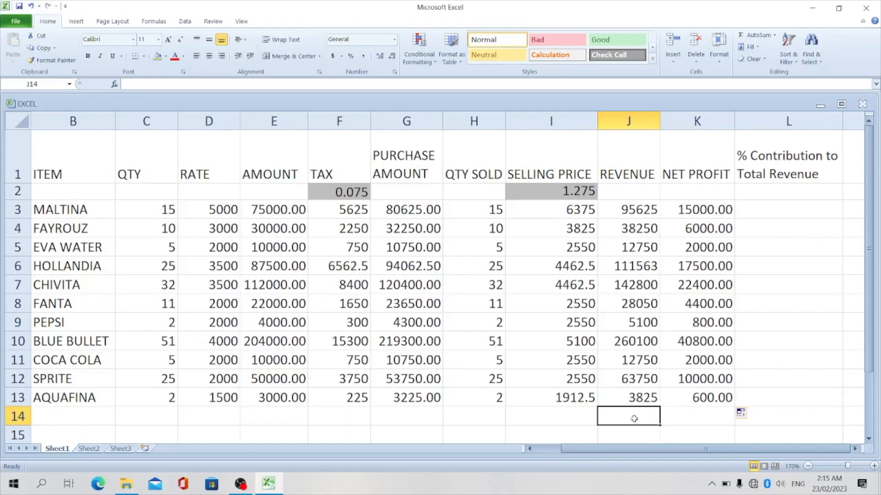
text(=)
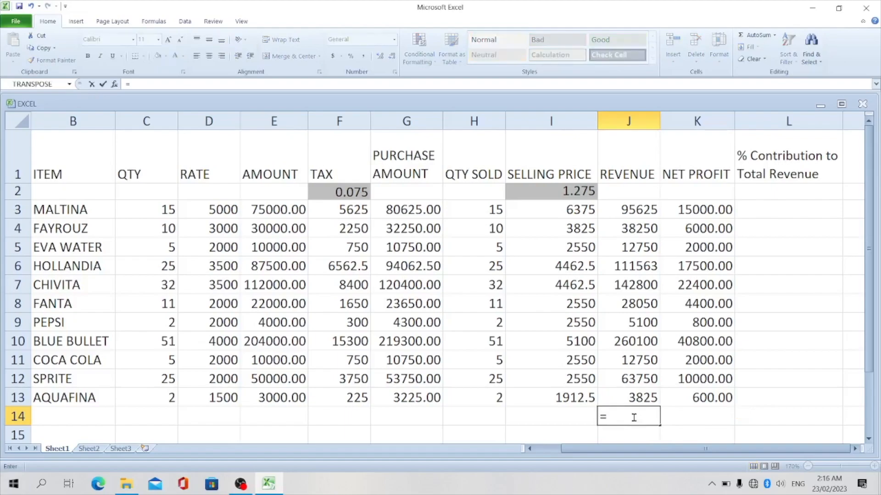
click(626, 207)
drag(626, 207, 638, 390)
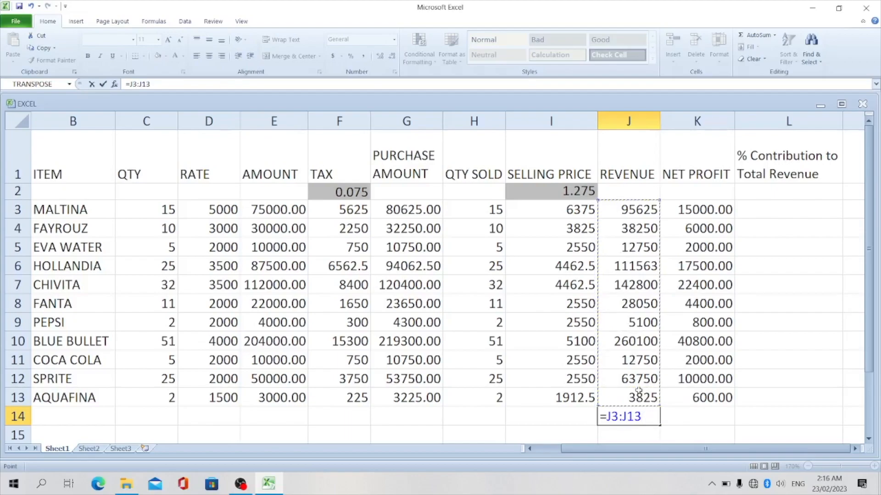
key(BackSpace)
key(BackSpace)
key(BackSpace)
key(BackSpace)
key(BackSpace)
key(BackSpace)
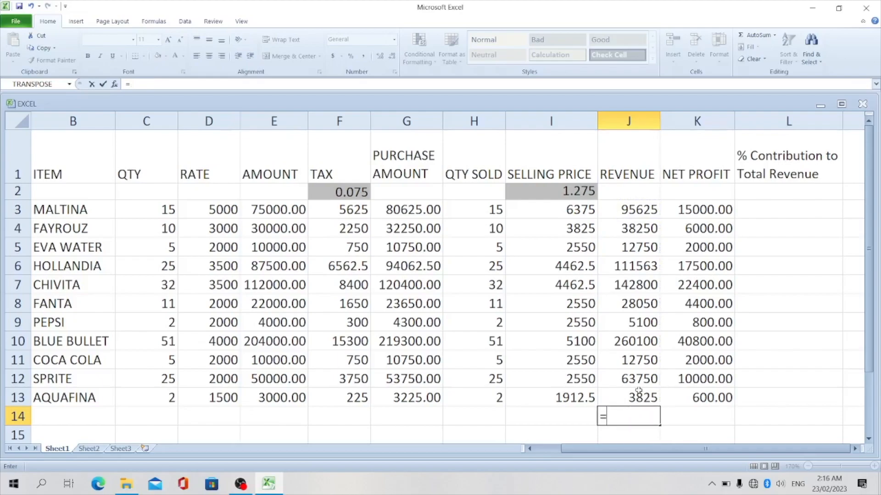
key(BackSpace)
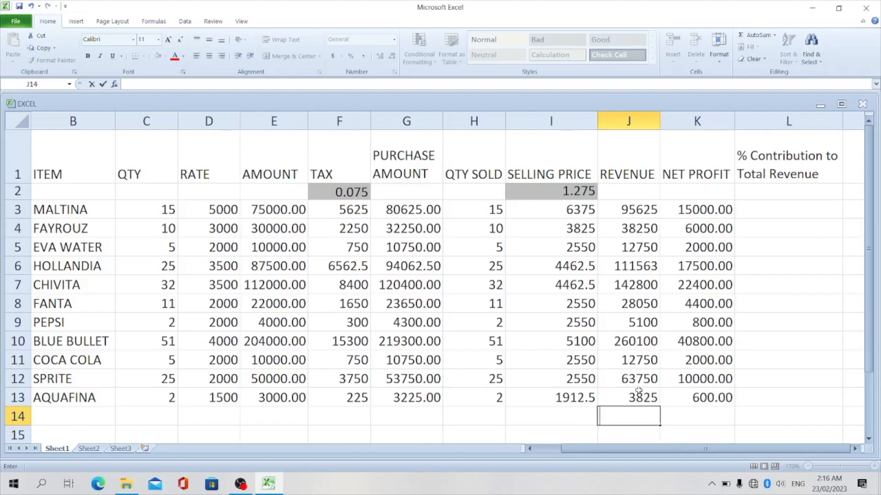
key(Escape)
click(701, 422)
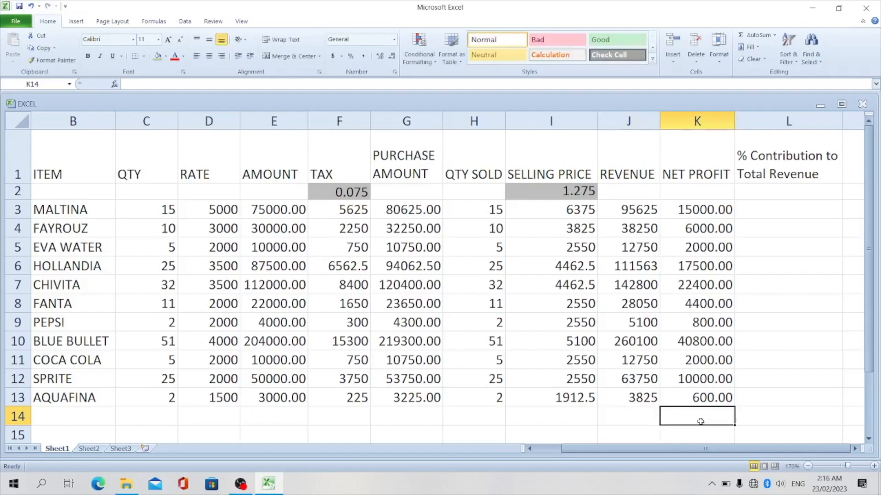
Total the REVENUE column in J14 with =SUM(J3:J13) and shade that cell grey.
click(634, 418)
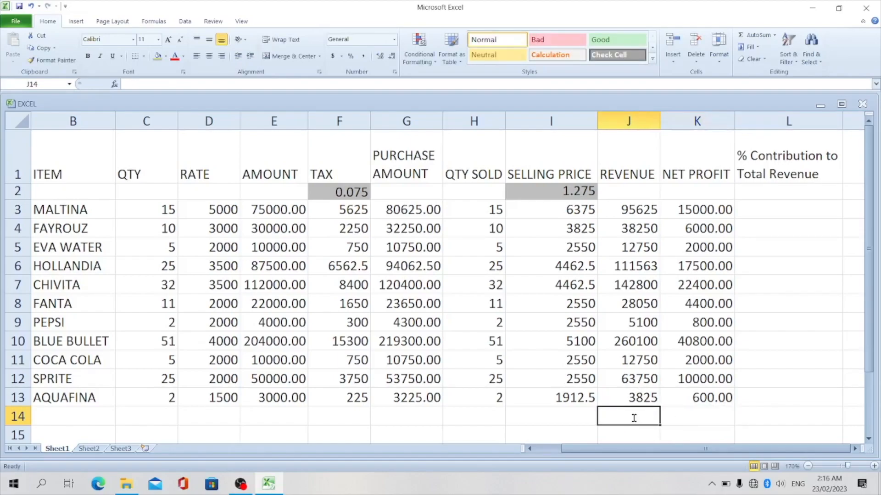
key(alt+equal)
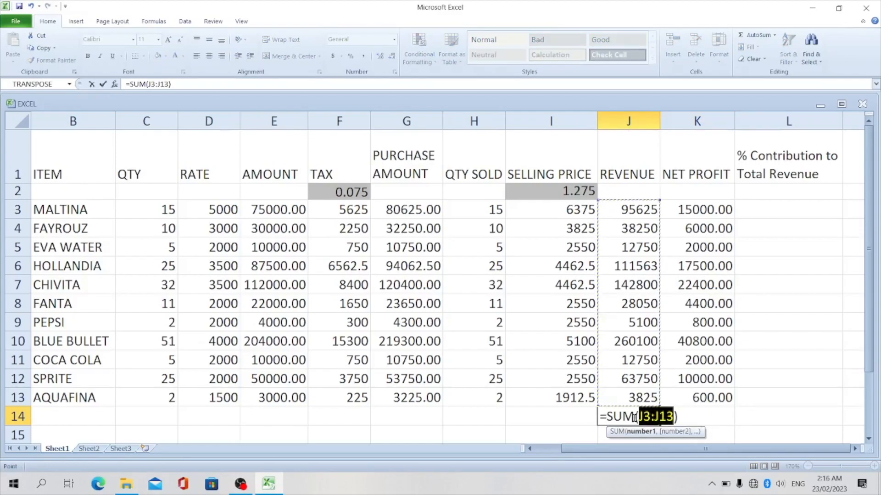
key(Return)
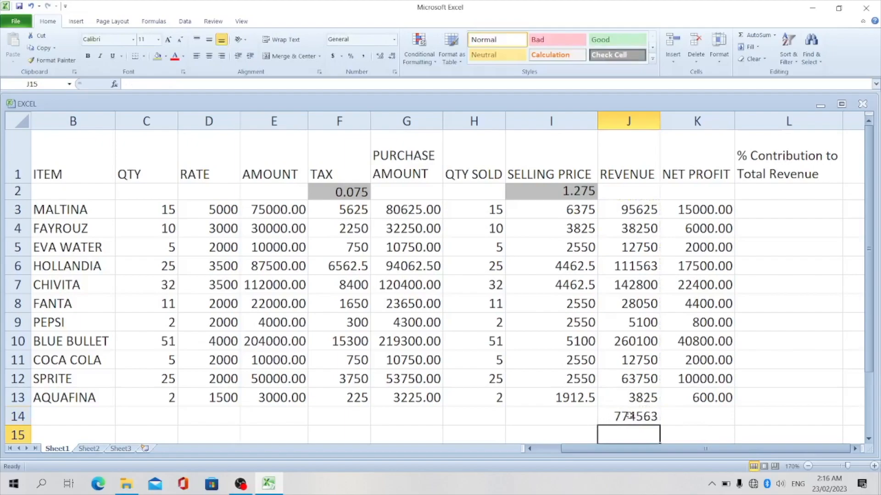
click(630, 415)
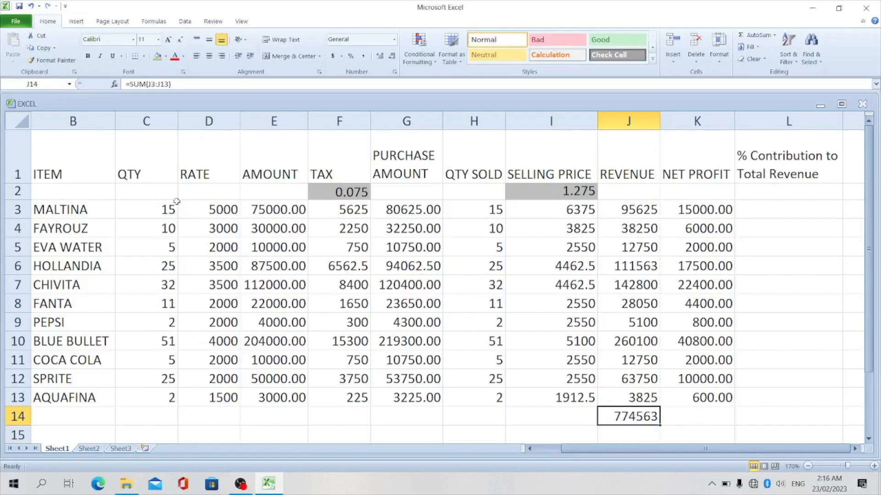
click(156, 56)
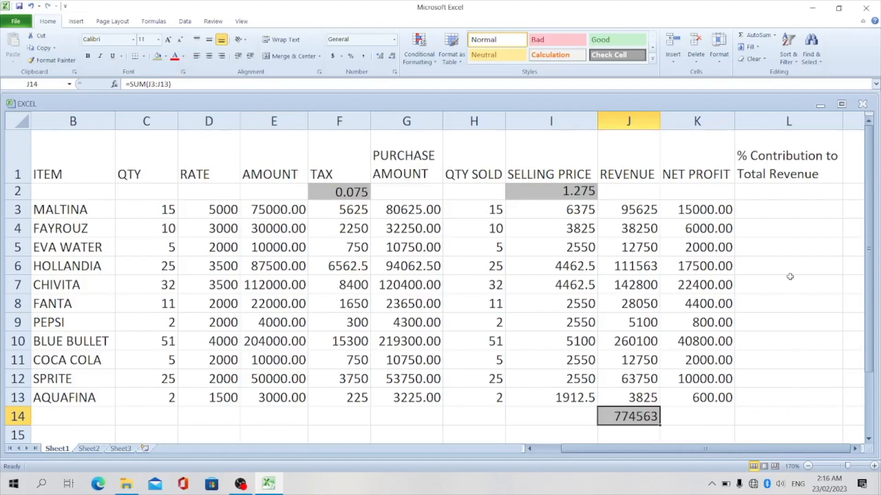
Calculate the % Contribution to Total Revenue in L3 with =J3/$J$14 and fill the formula down to L13.
click(760, 209)
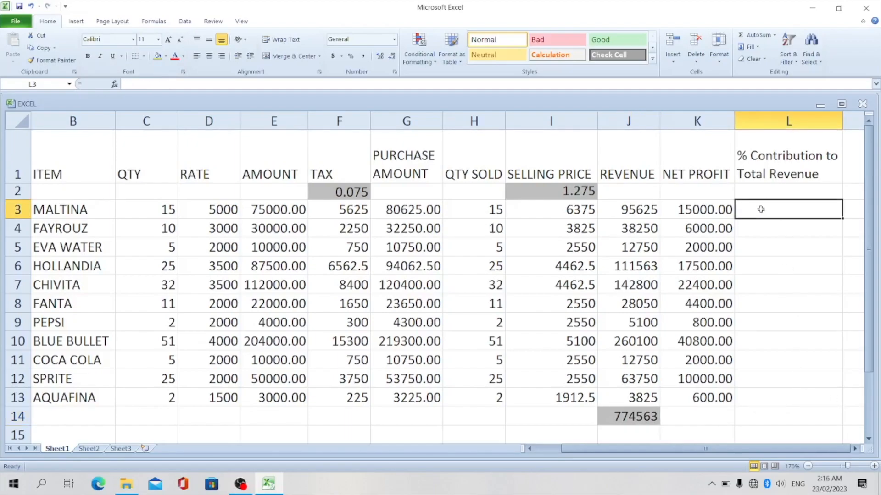
text(=)
click(634, 207)
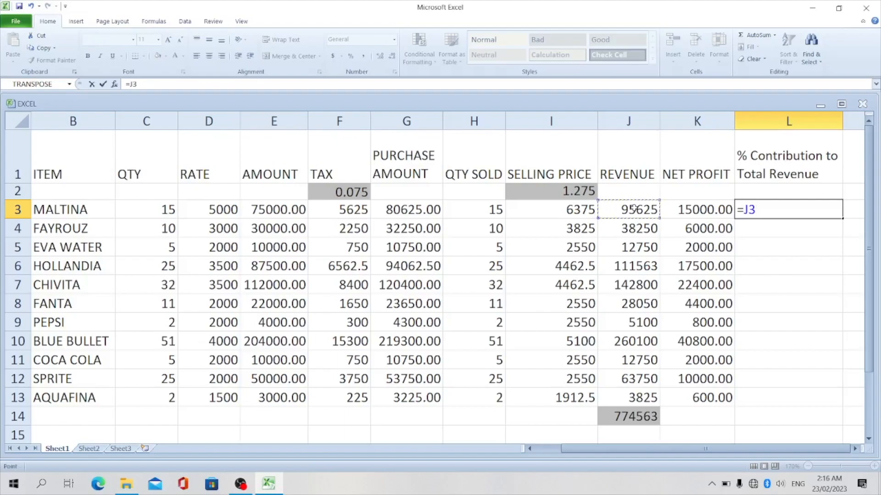
text(/)
click(639, 417)
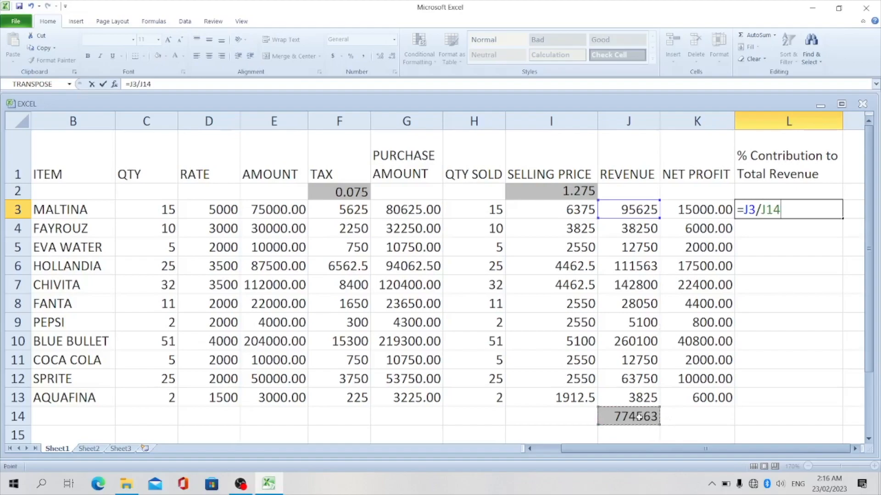
key(F4)
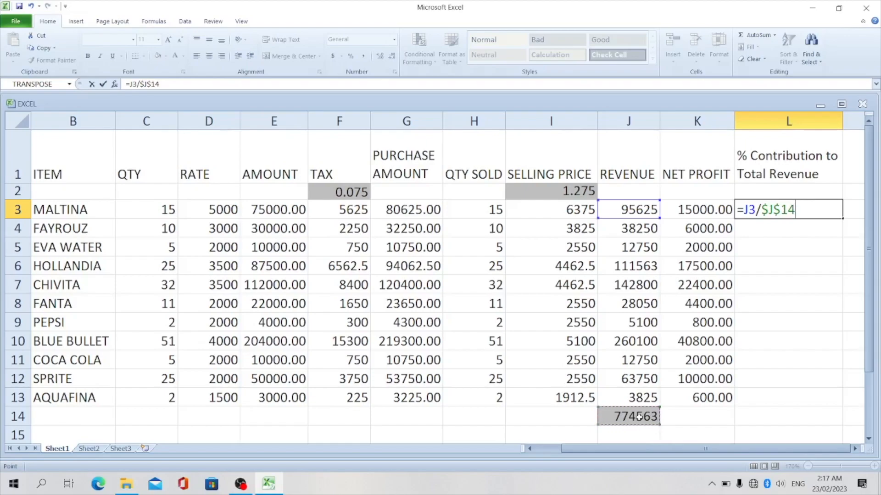
key(Return)
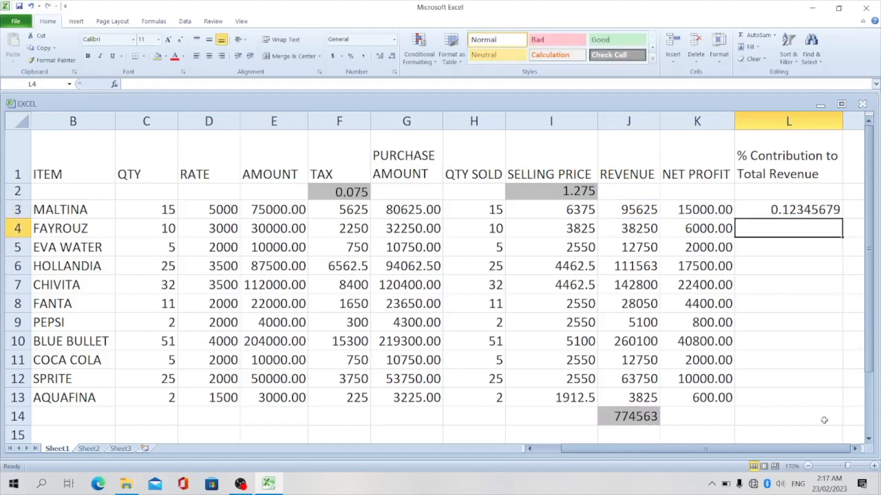
click(778, 214)
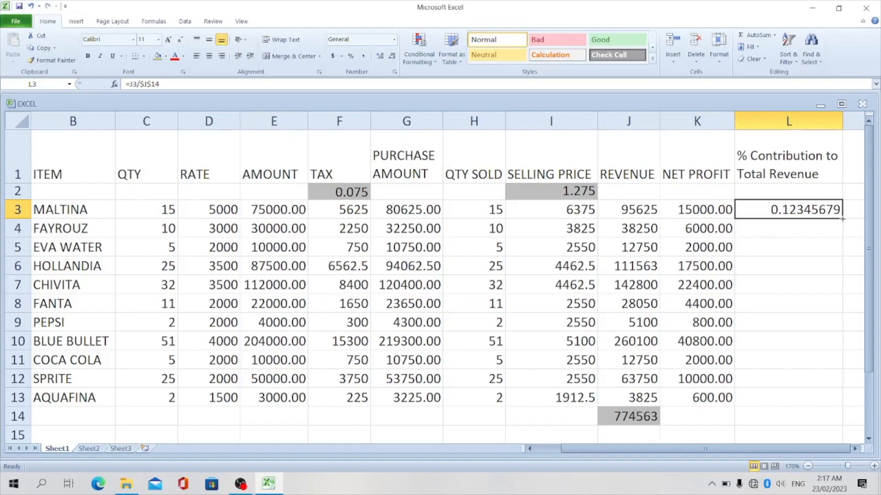
drag(842, 219, 843, 400)
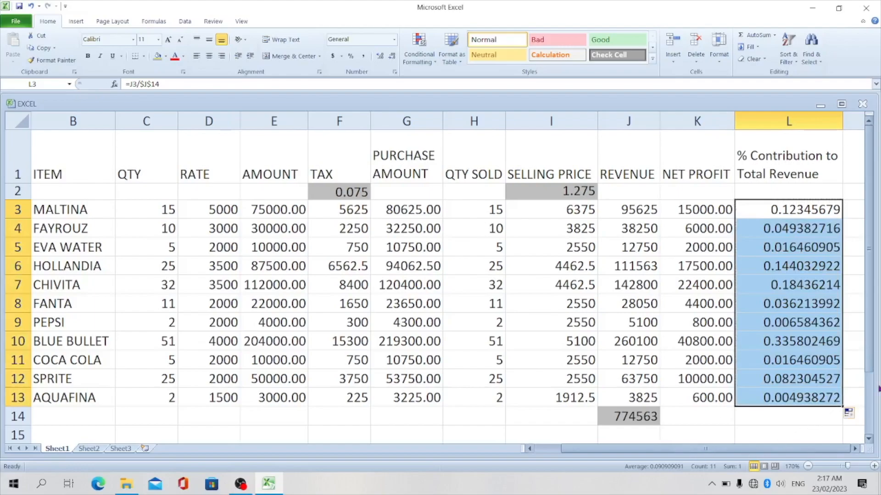
Total the % Contribution to Total Revenue column in L14 with =SUM(L3:L13) and shade that cell grey.
click(806, 420)
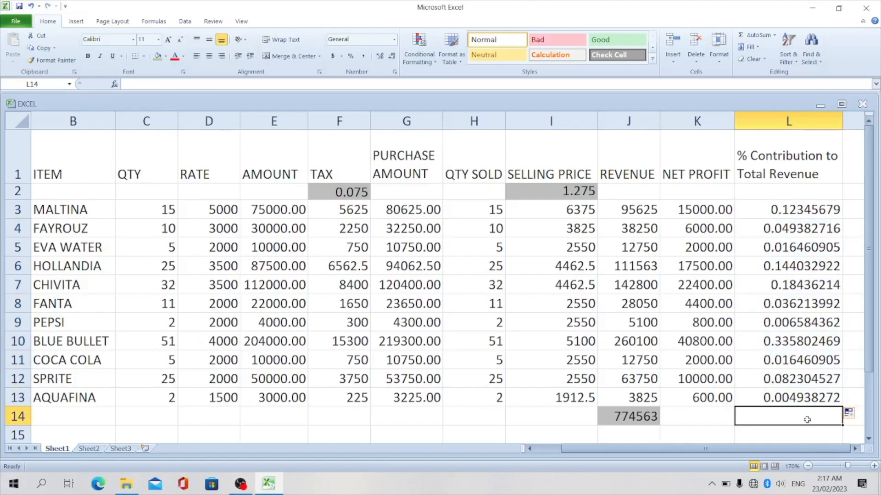
key(alt+equal)
key(Return)
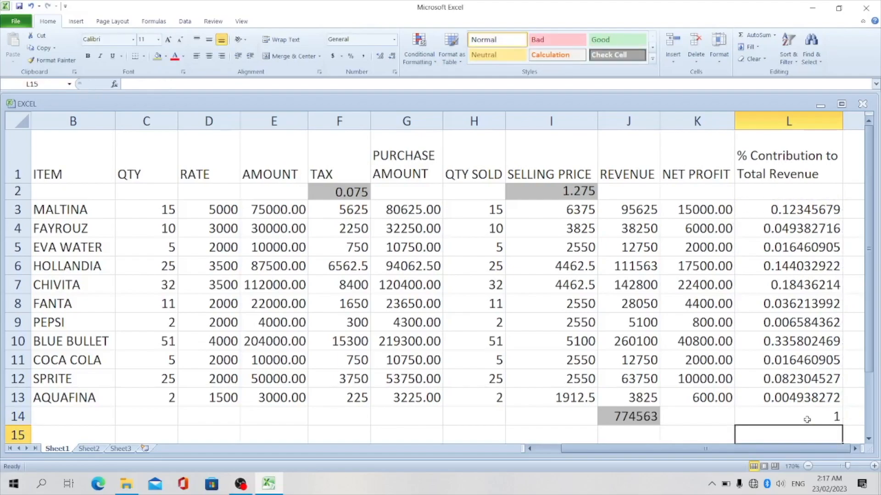
click(778, 416)
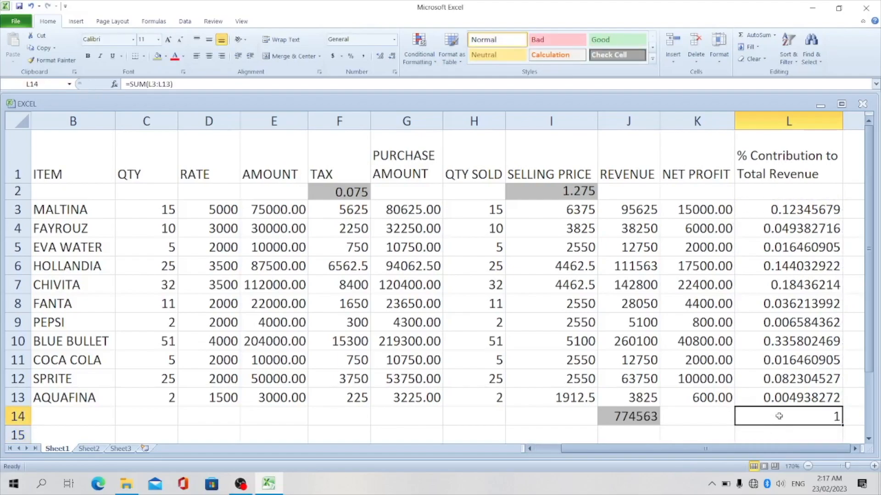
click(157, 57)
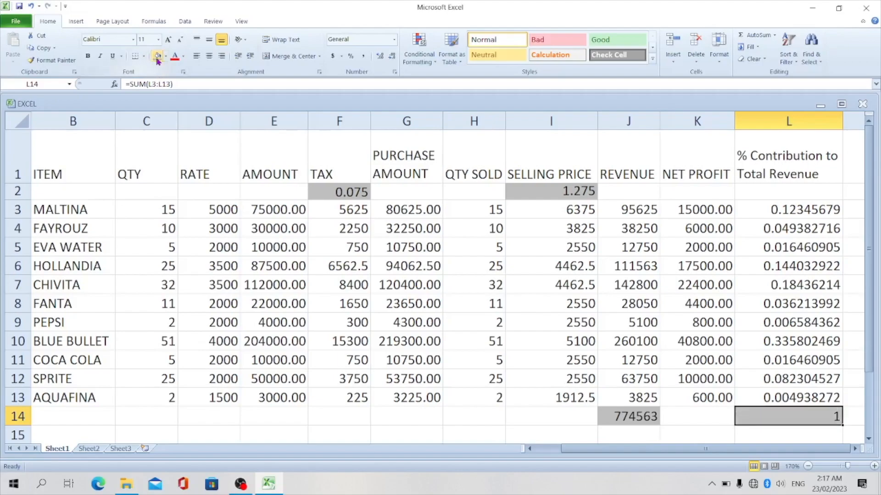
click(555, 418)
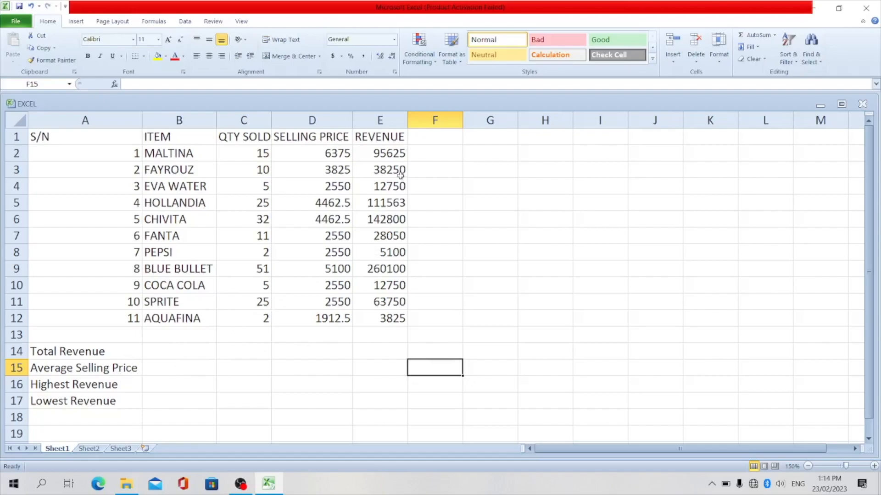
Calculate Total Revenue in B14 by summing the REVENUE column with =sum(E2:E12).
click(391, 115)
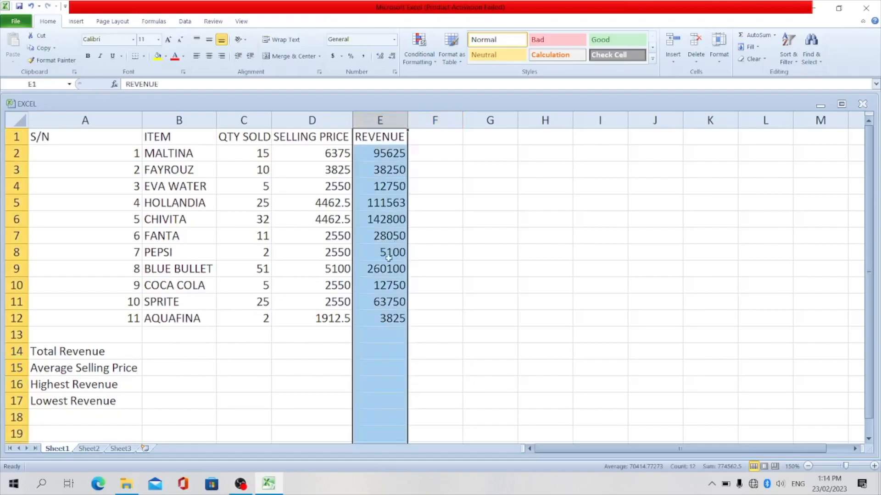
click(179, 354)
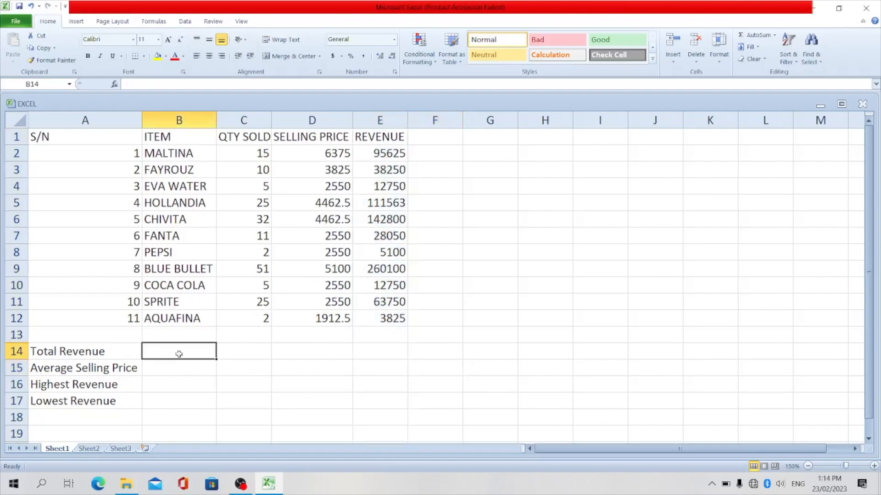
click(398, 123)
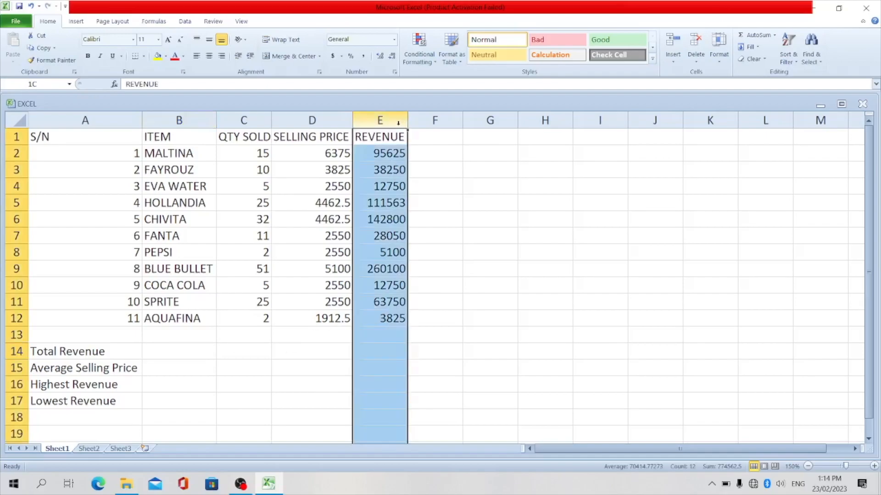
click(167, 352)
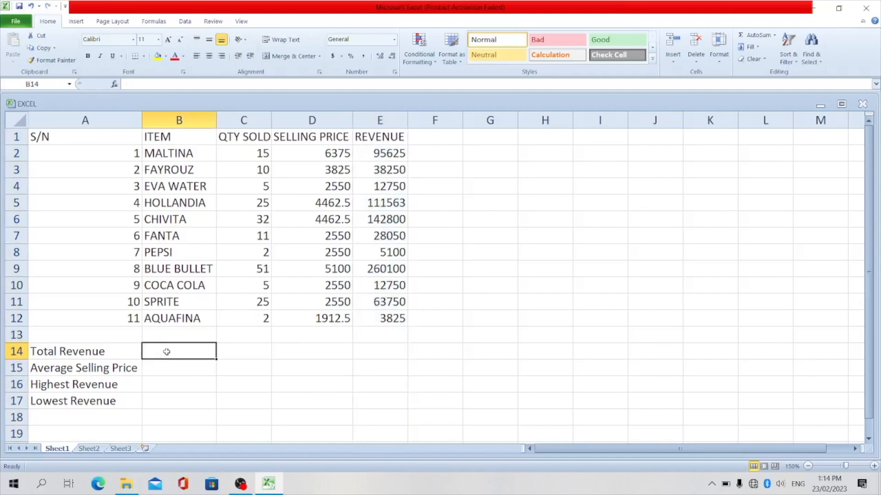
text(=su)
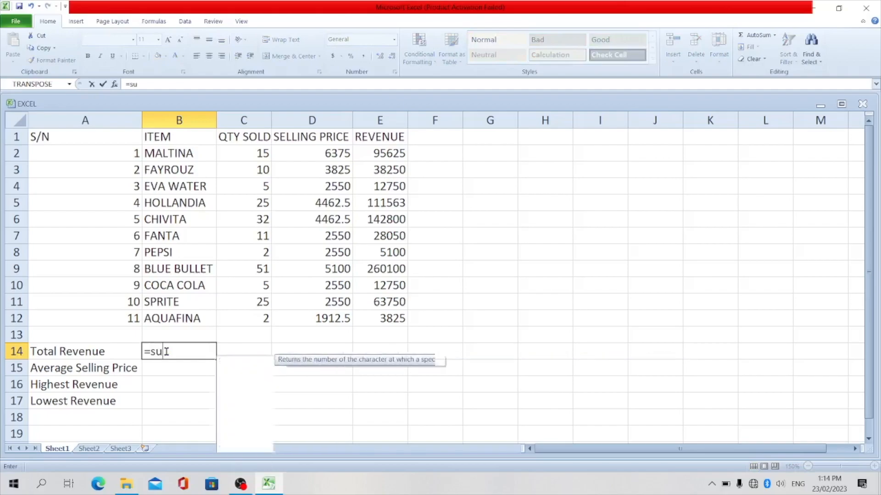
text(m()
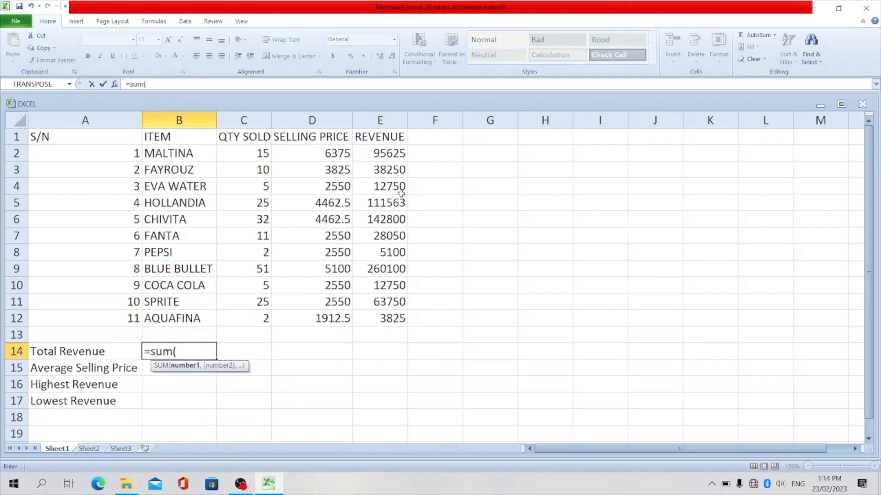
click(390, 154)
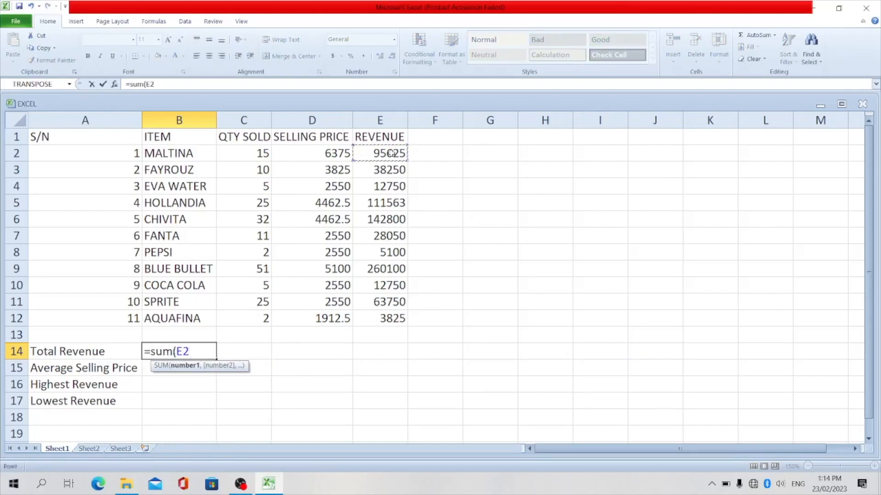
drag(391, 154, 379, 313)
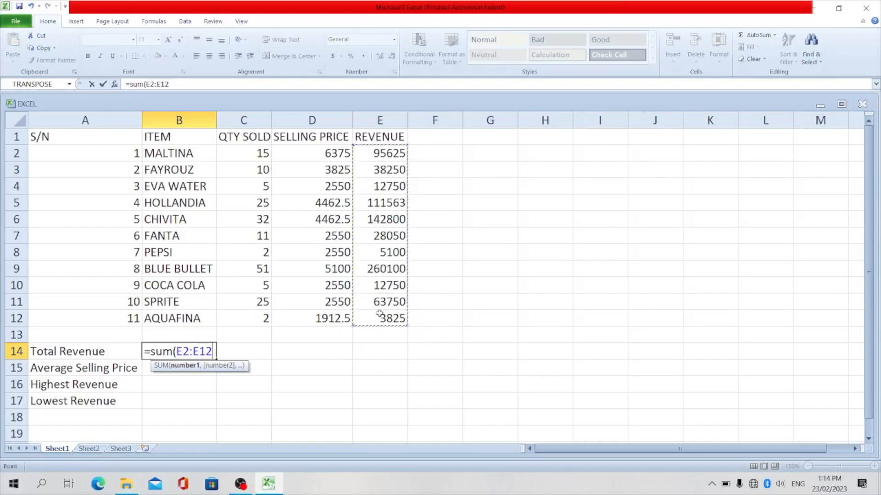
text())
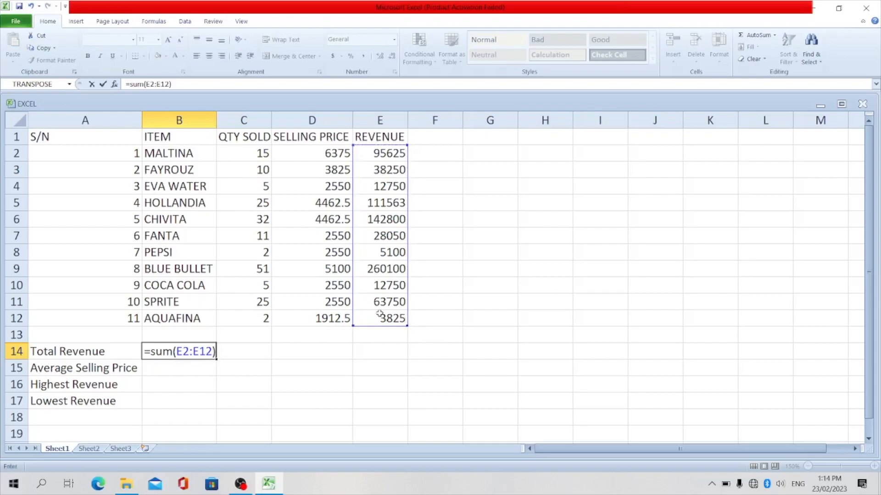
key(Return)
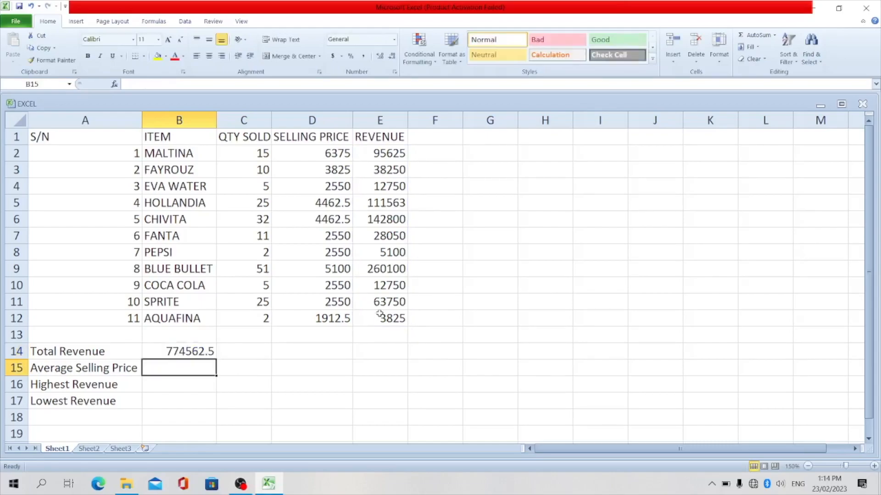
Calculate Total Revenue again in C14, beside the first total, with the formula =sum(e2:e12).
click(242, 354)
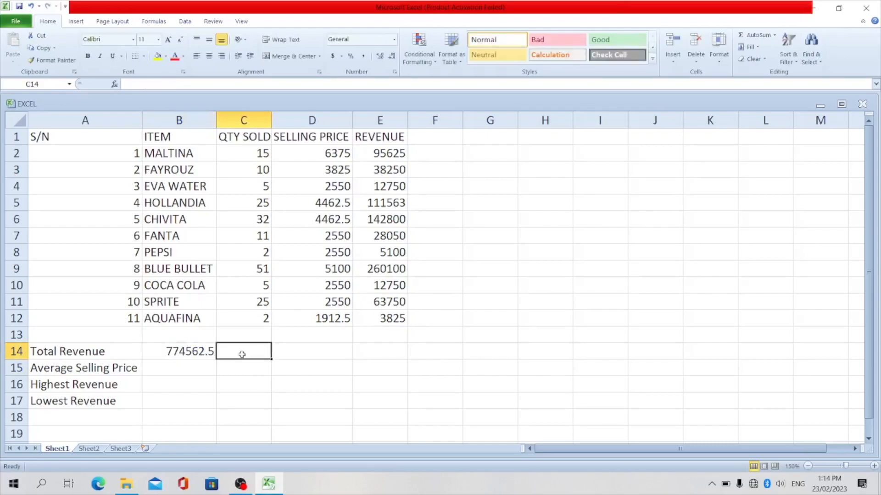
text(=)
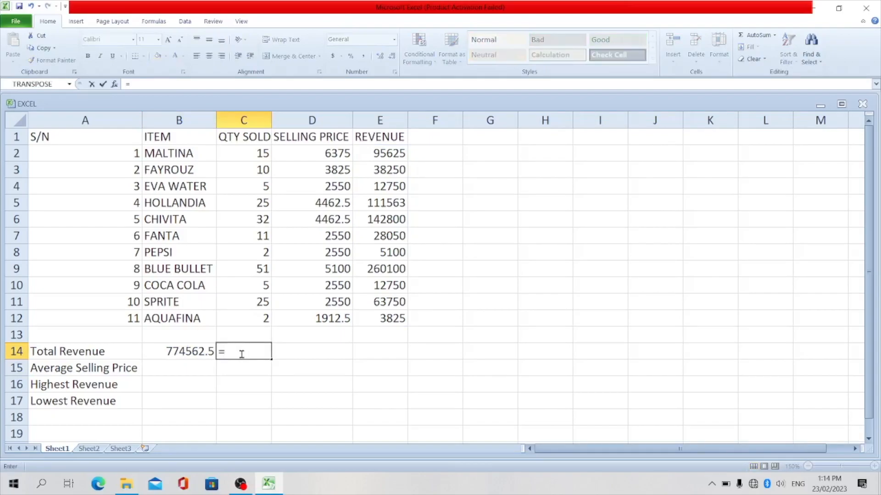
text(sum)
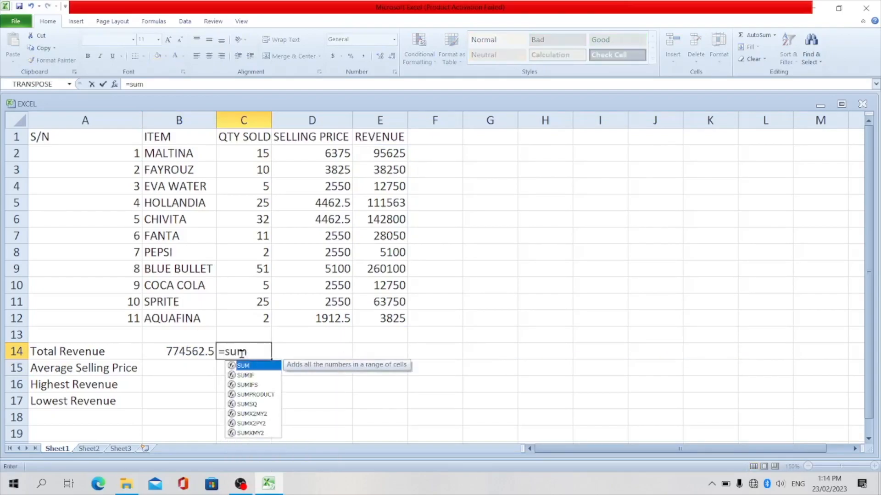
text(()
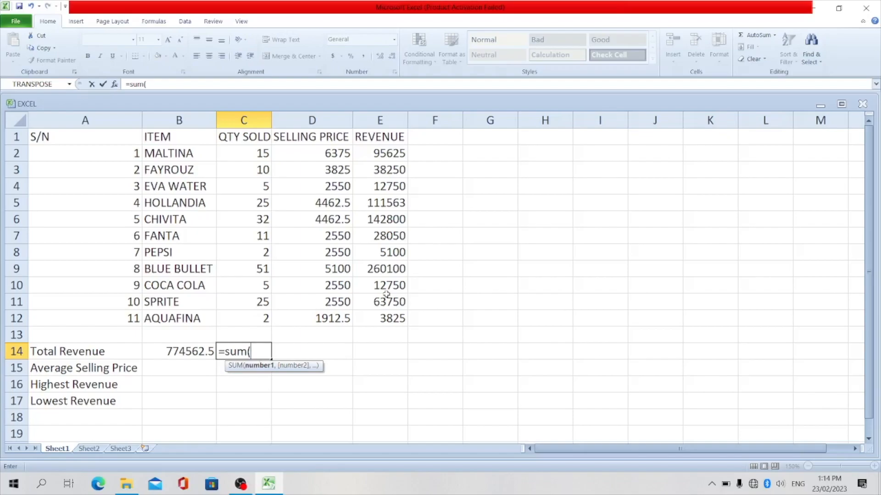
text(e)
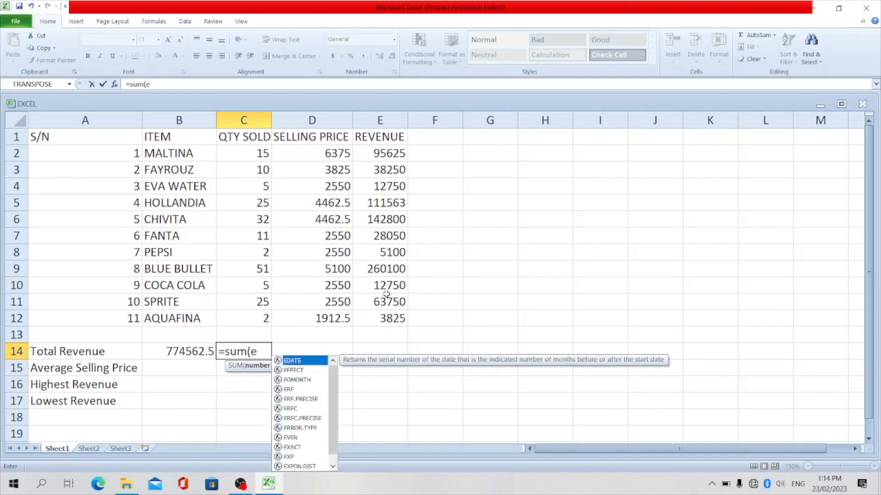
text(2:)
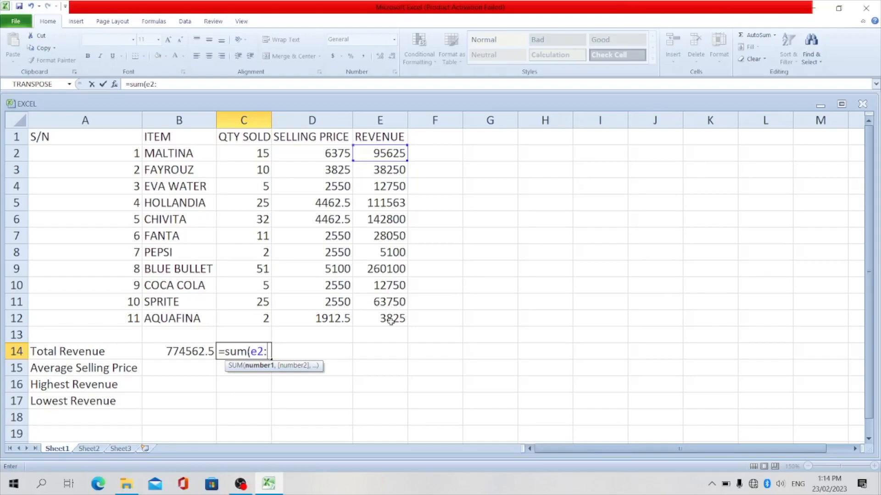
text(e12)
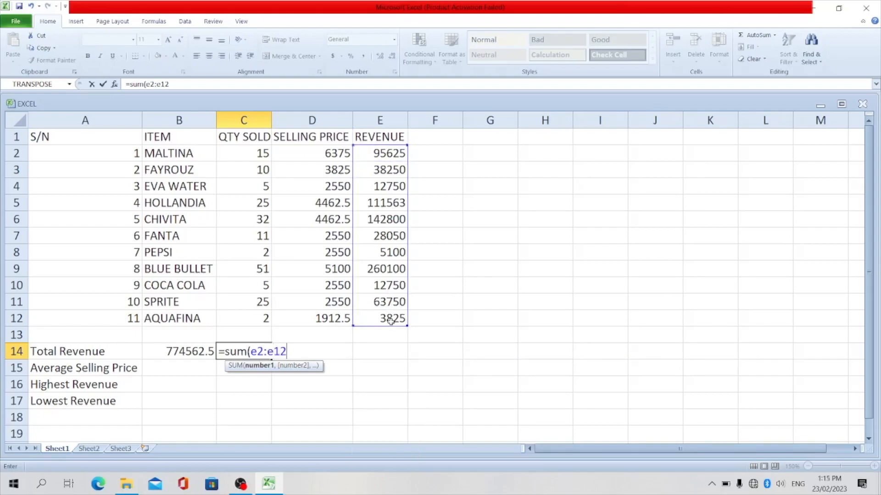
text())
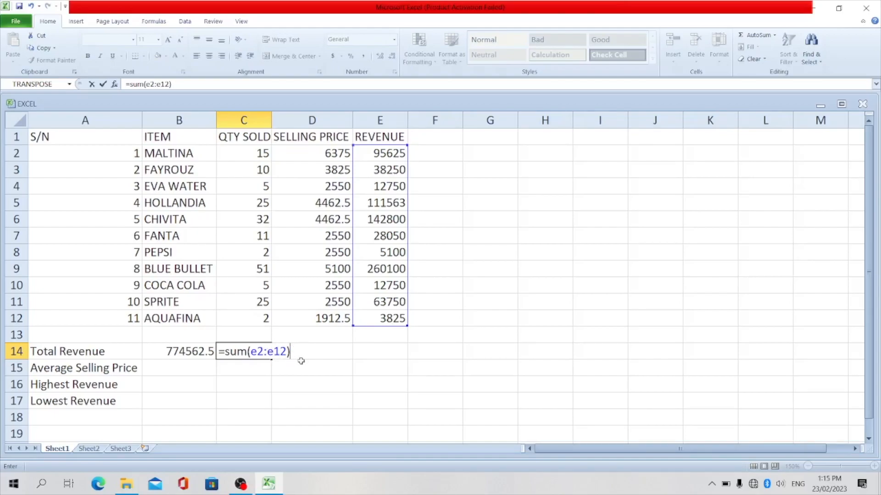
key(Return)
Calculate Total Revenue a third time in D14, listing each revenue cell separately: =sum(E2,E3,E4,E5,E6,E7,E8,E9,E10,E11,E12).
click(318, 351)
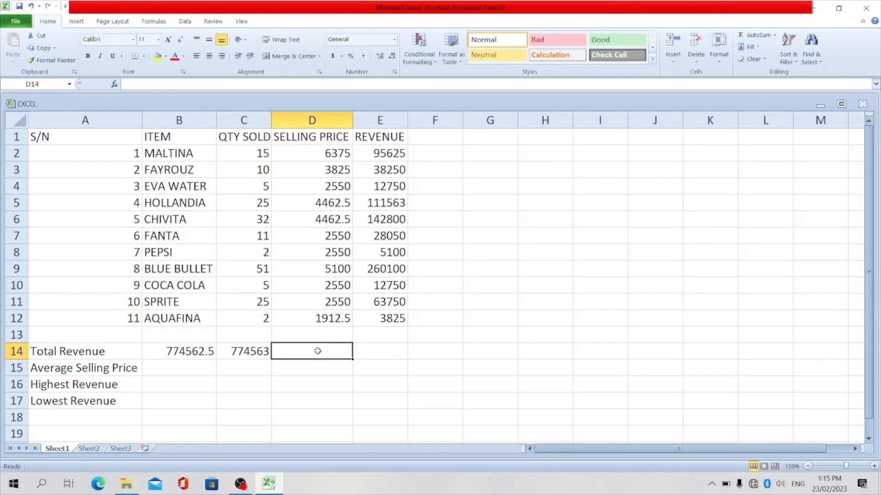
text(=su)
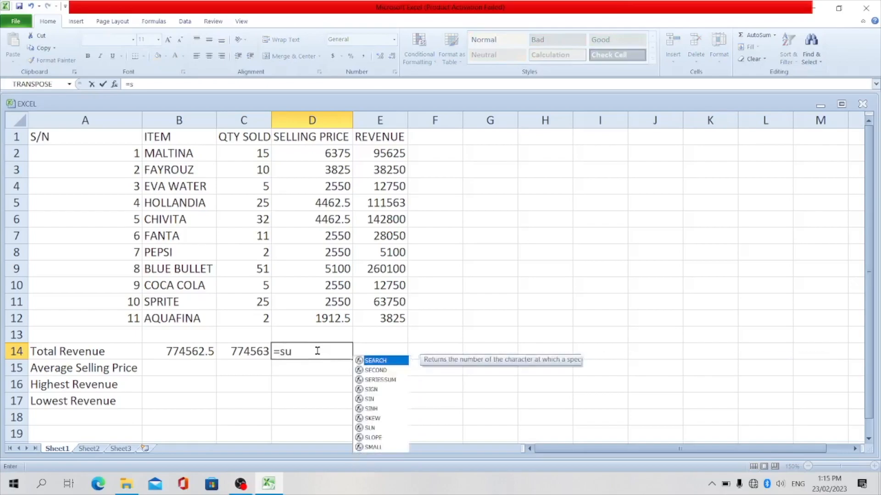
text(m()
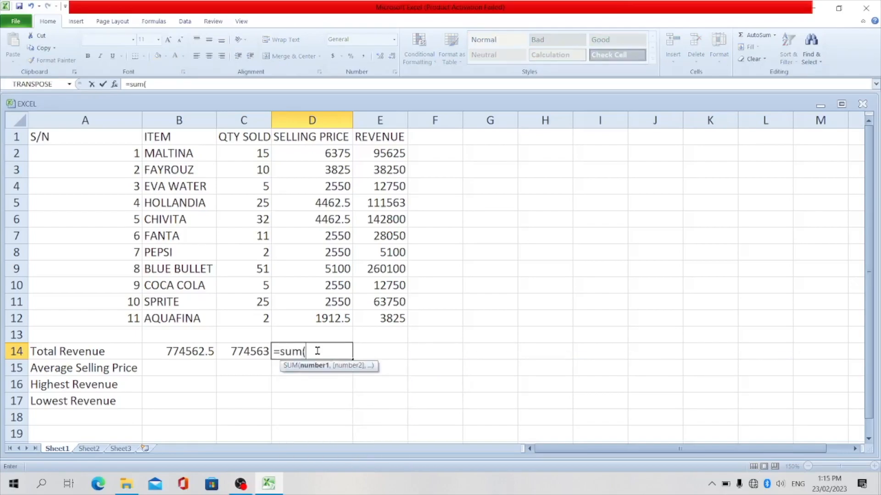
click(392, 155)
text(,)
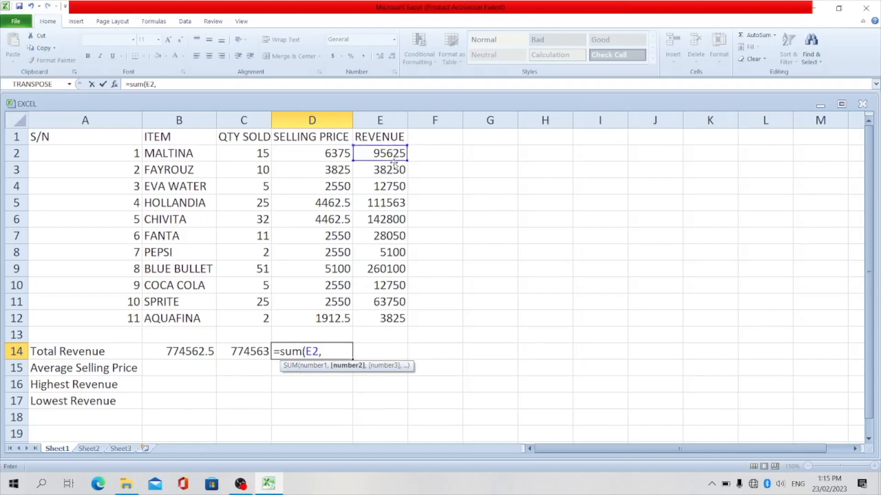
click(393, 173)
text(,)
click(389, 185)
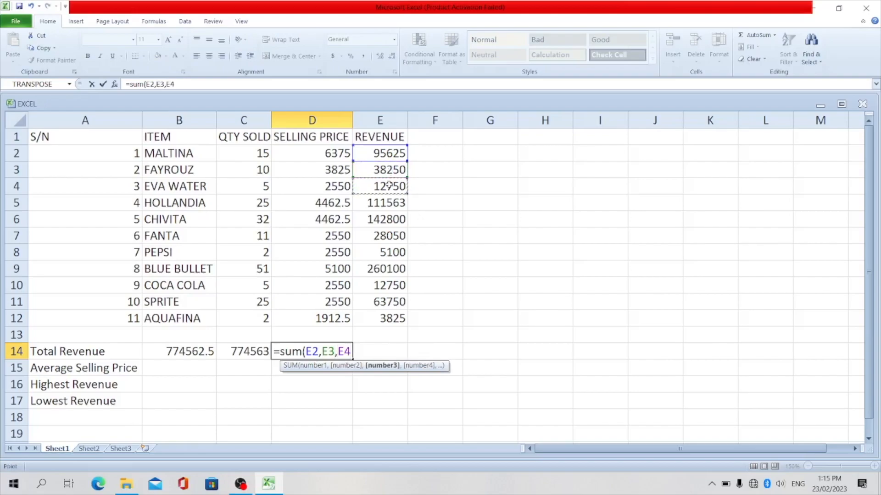
text(,)
click(380, 202)
text(,,)
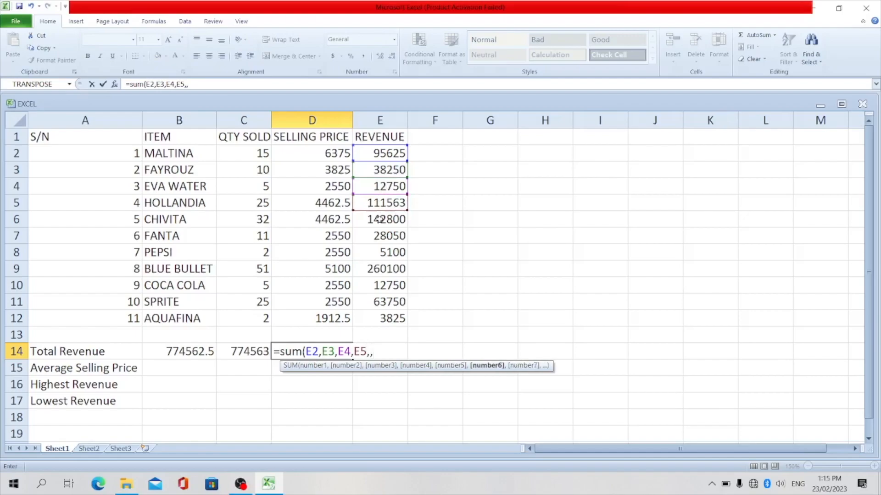
key(BackSpace)
click(378, 220)
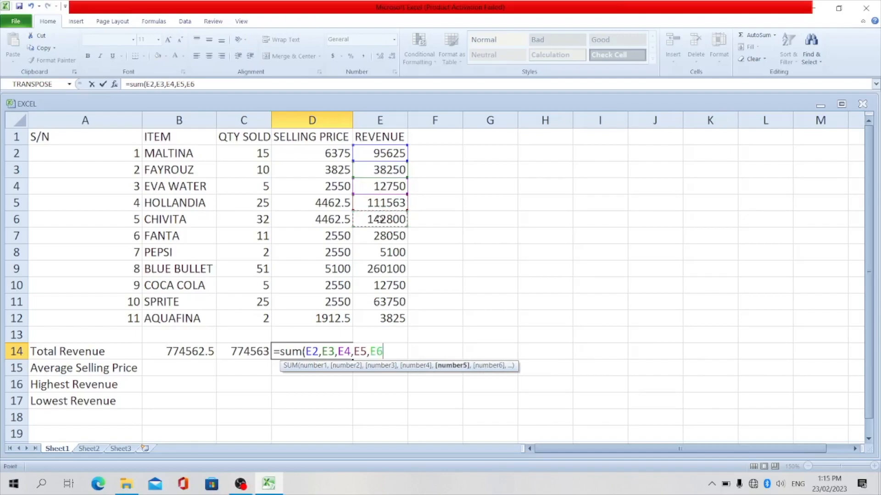
text(,)
click(378, 235)
text(,)
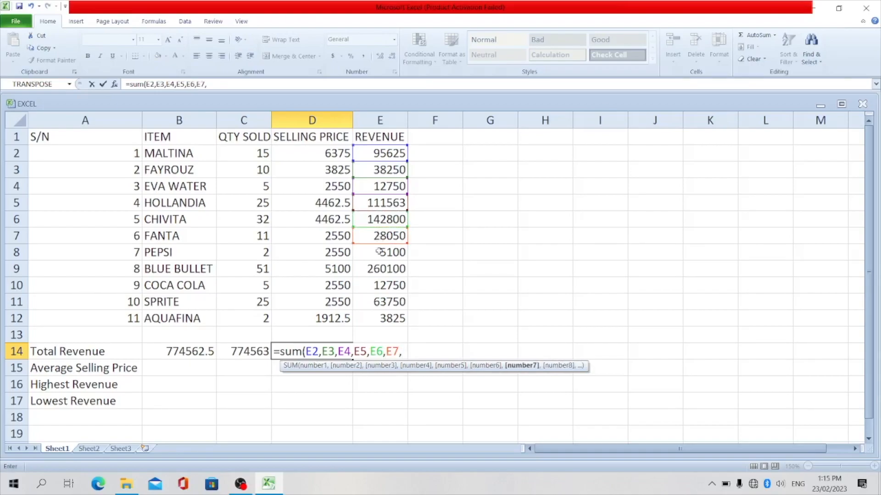
click(378, 252)
text(,)
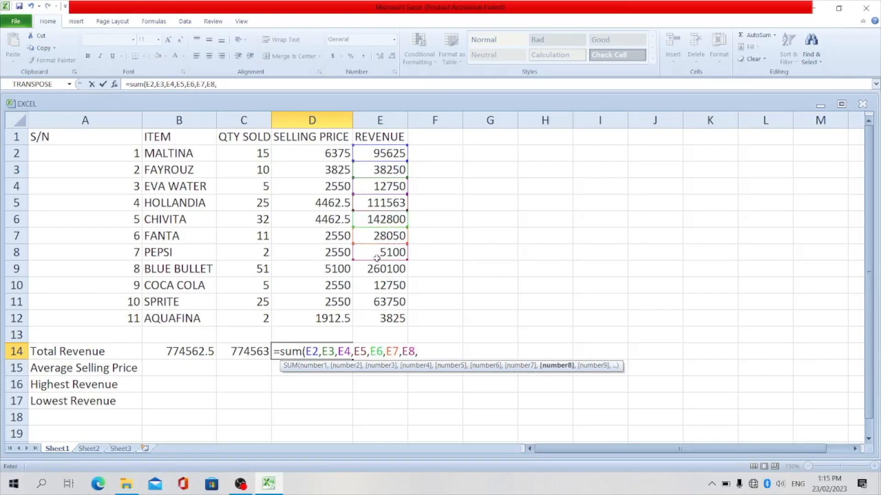
click(377, 269)
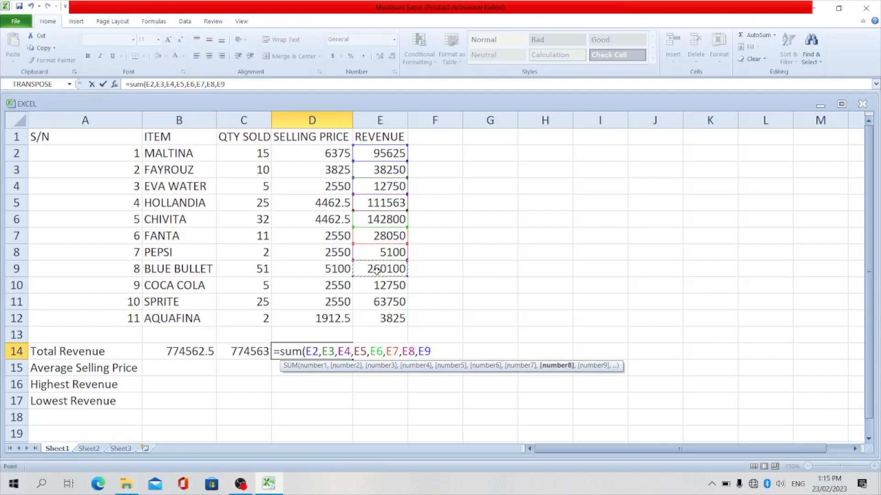
text(,)
click(374, 285)
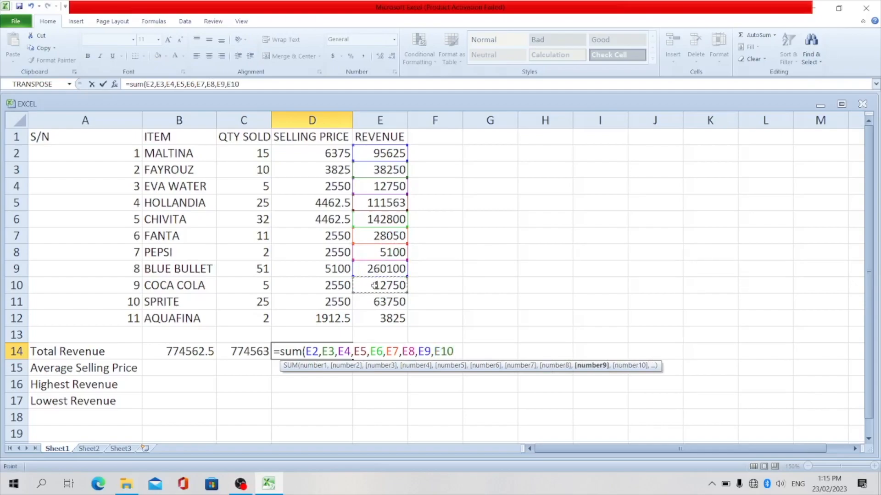
text(,)
click(376, 302)
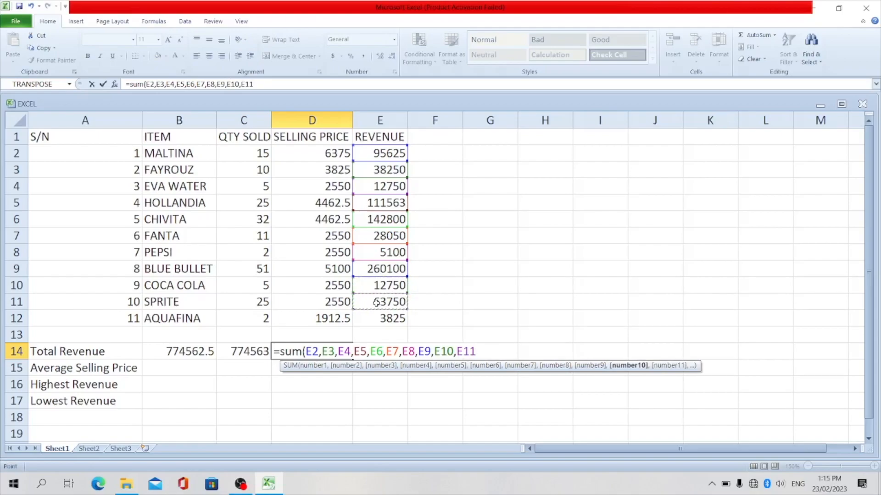
text(,)
click(377, 321)
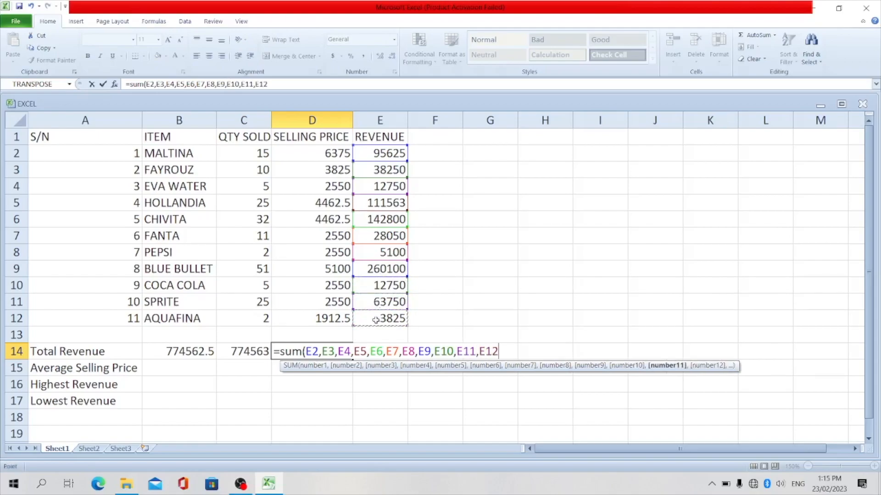
text())
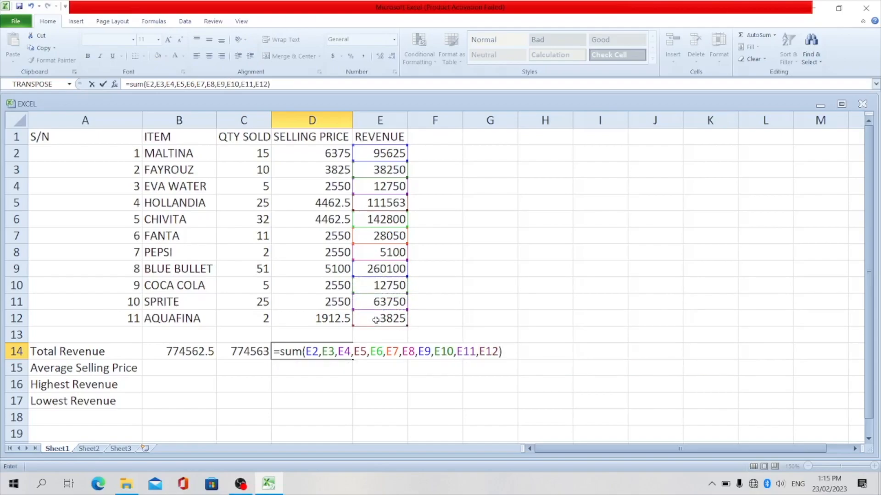
key(Return)
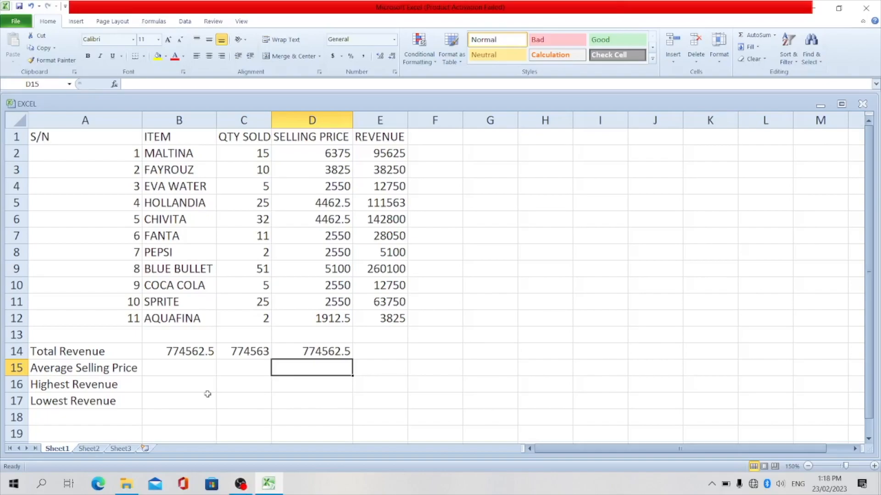
Calculate the Average Selling Price in B15 by averaging the SELLING PRICE column with =average(D2:D12).
click(183, 372)
text(=)
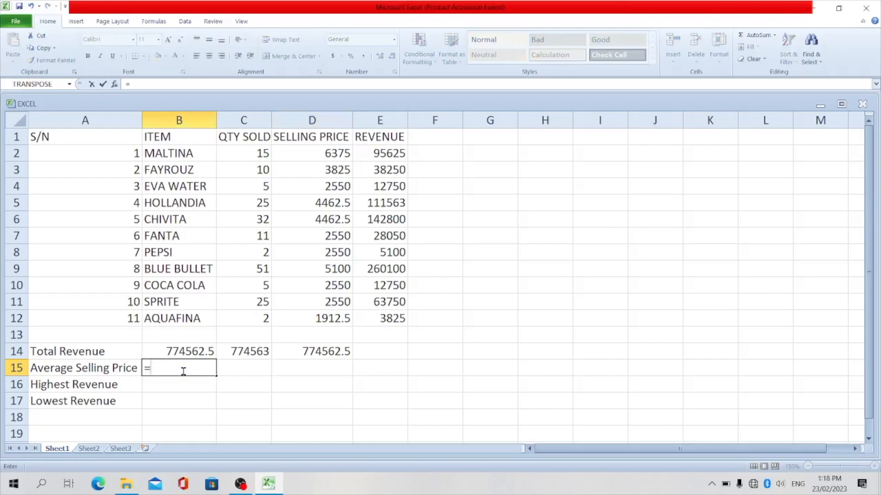
text(av)
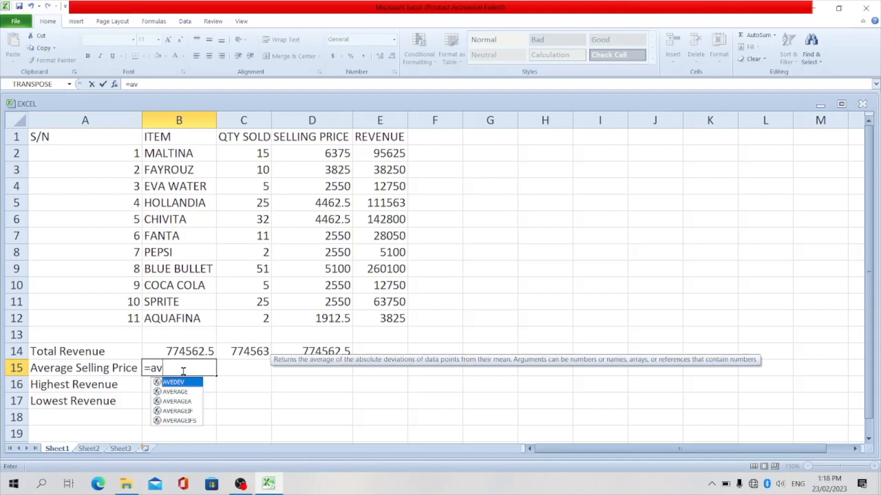
text(erage)
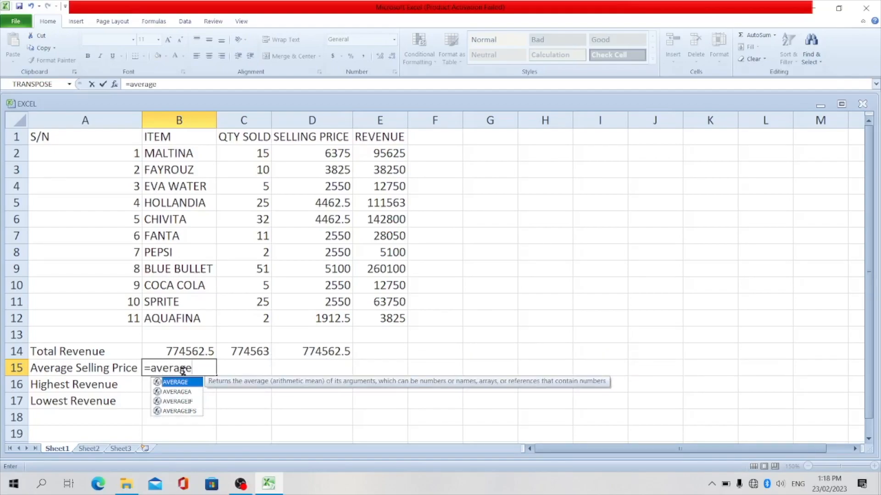
text(()
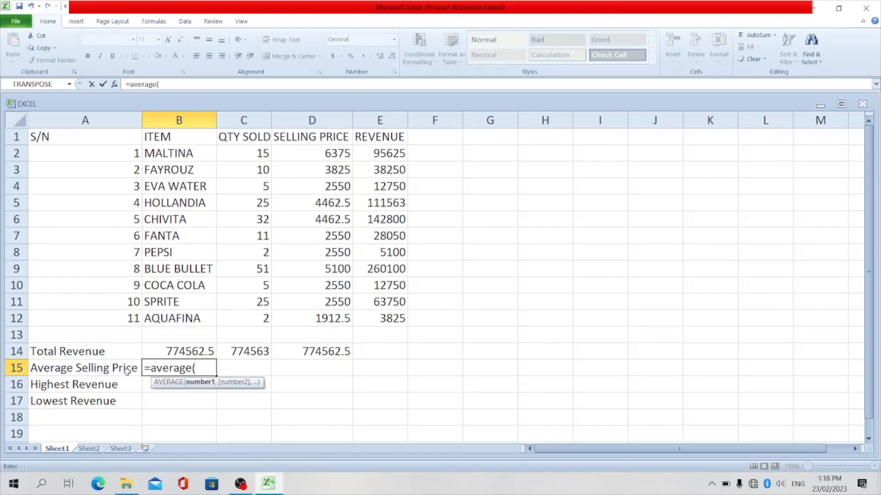
click(323, 154)
drag(323, 154, 328, 313)
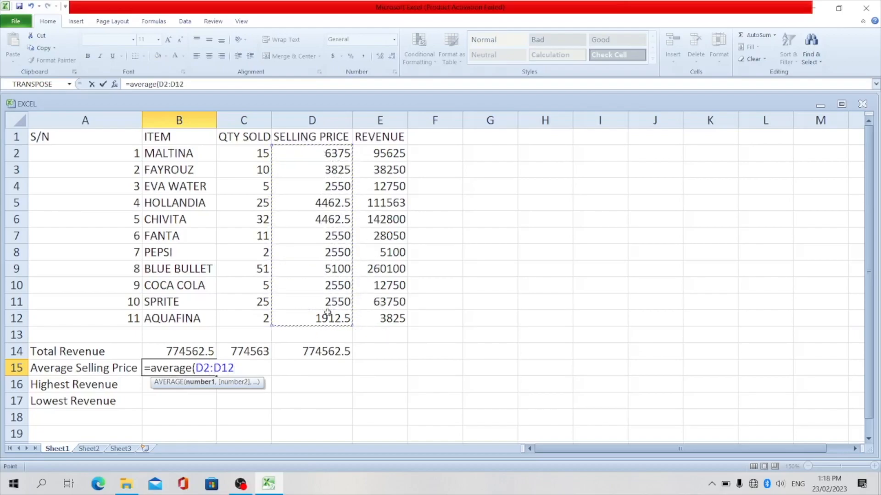
key(Return)
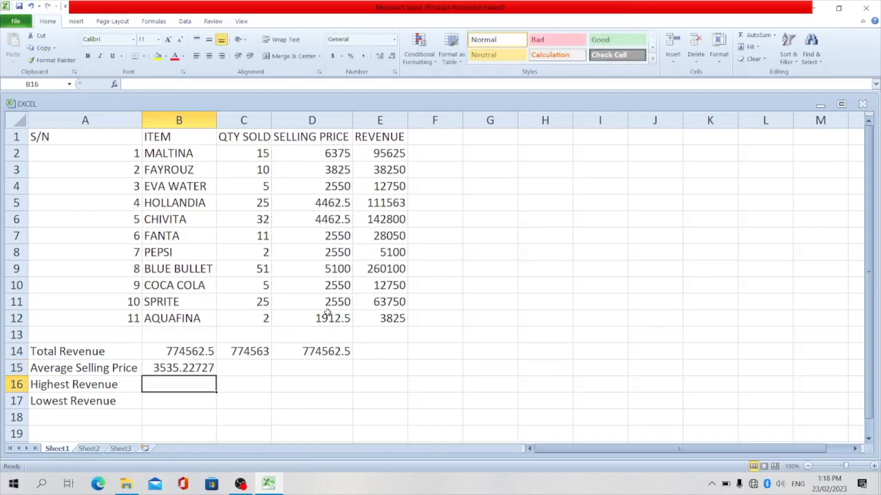
click(191, 370)
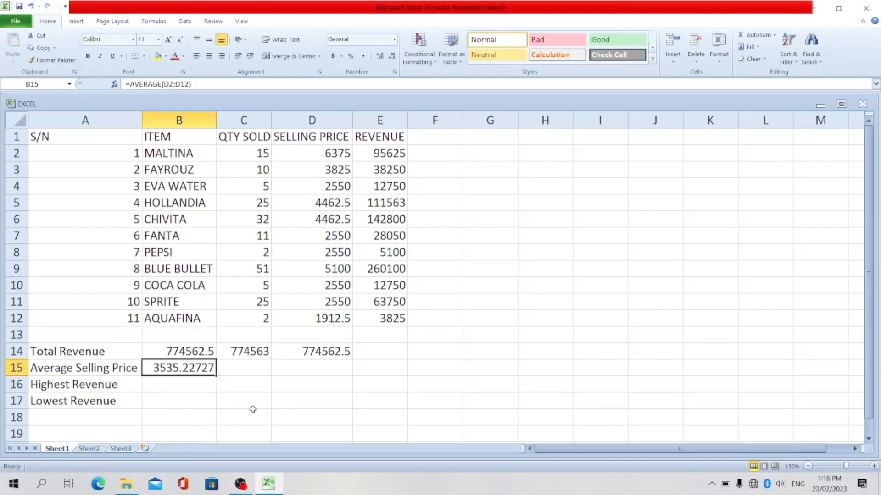
Find the Highest Revenue in B16 with =max(E2:E12) and check it against BLUE BULLET's revenue in E9.
click(181, 387)
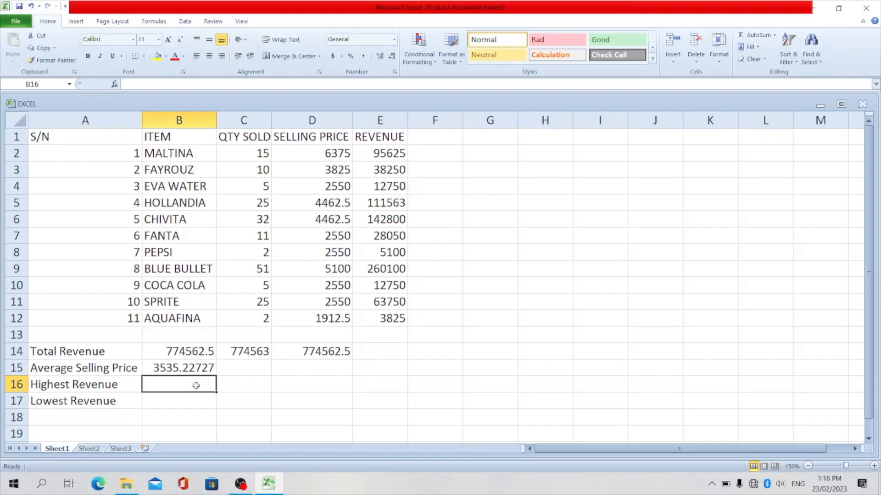
text(=)
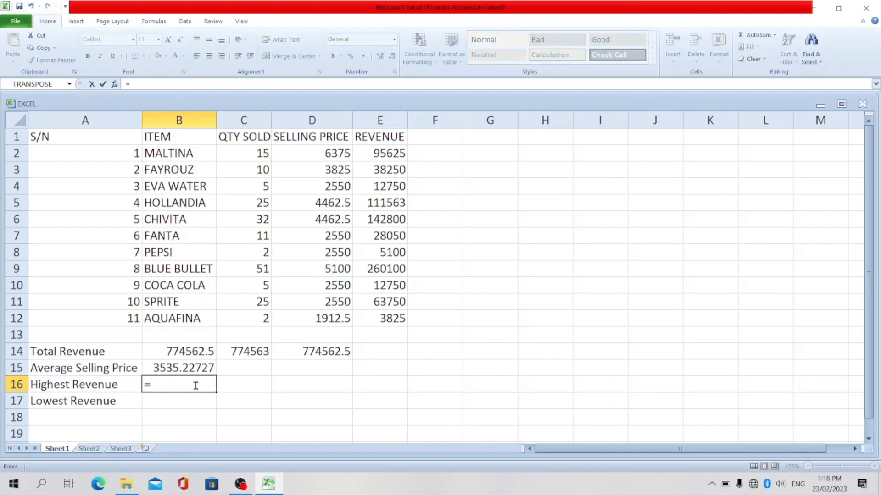
text(max()
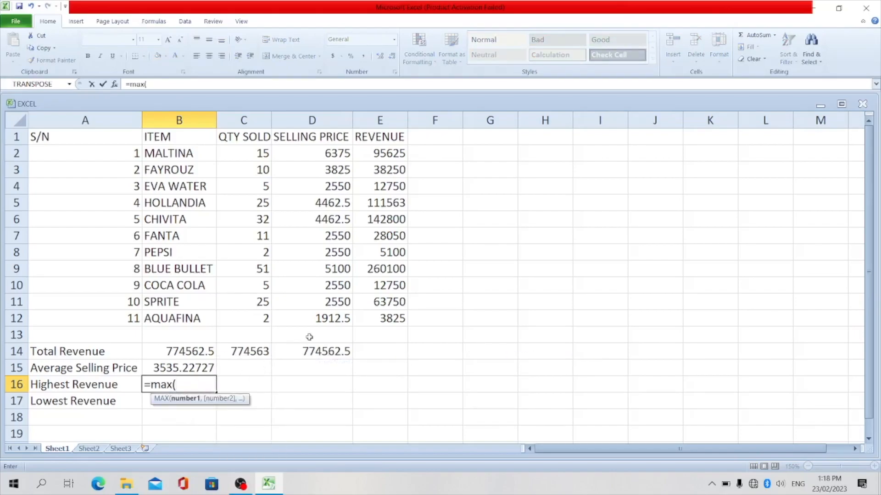
drag(377, 153, 367, 322)
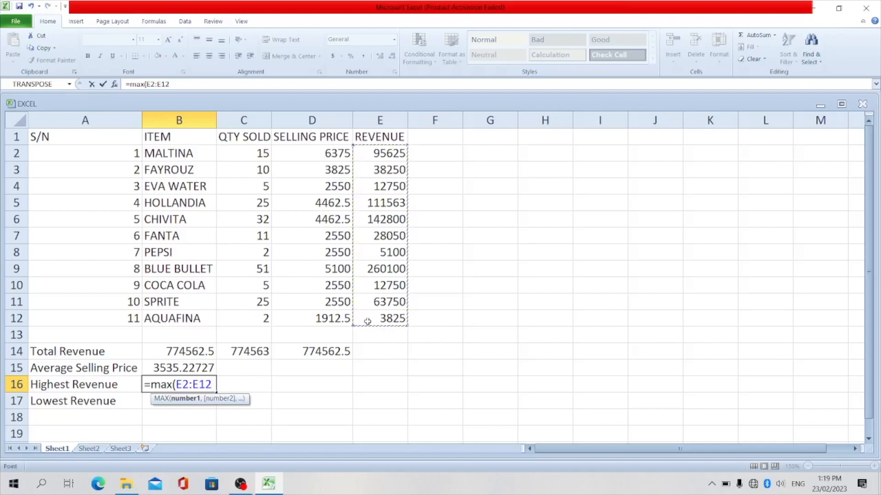
key(Return)
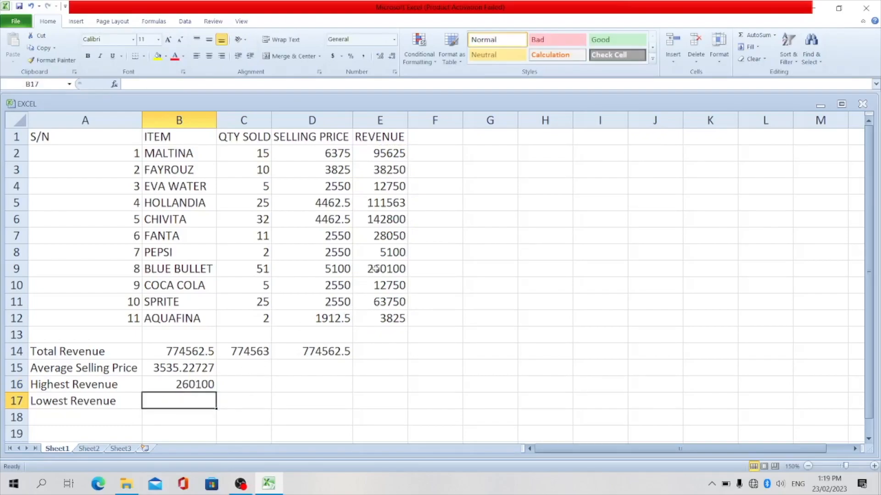
click(400, 270)
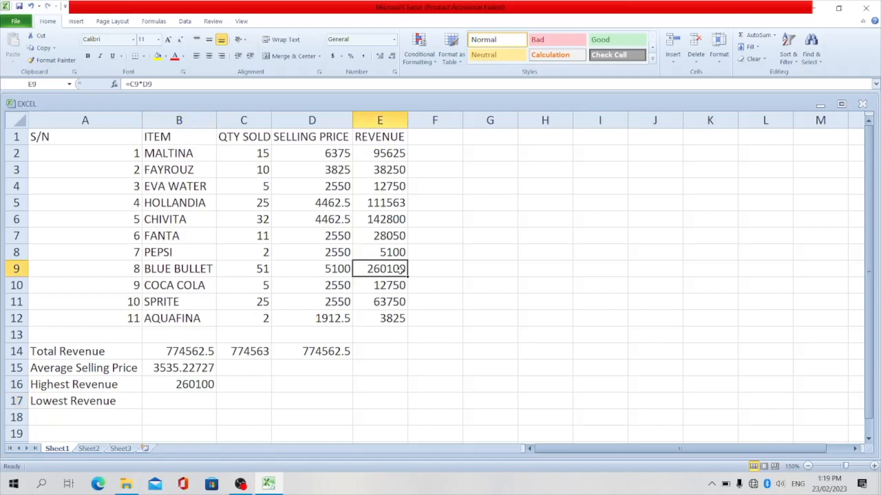
Find the Lowest Revenue in B17 from the REVENUE column with the formula =min(E2:E12).
click(193, 400)
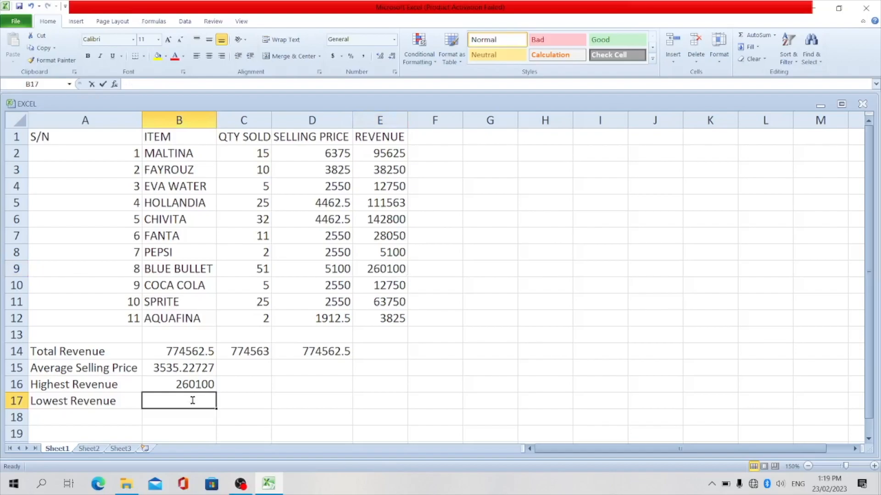
text(=min()
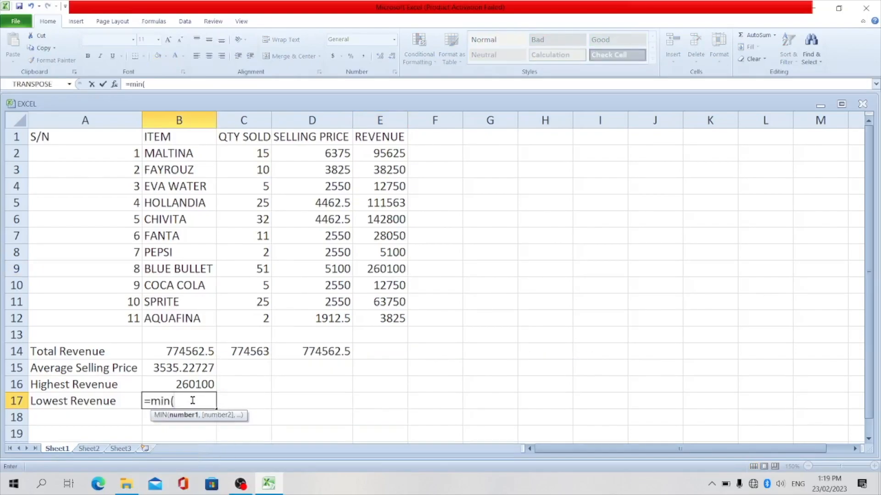
click(389, 151)
drag(390, 151, 399, 321)
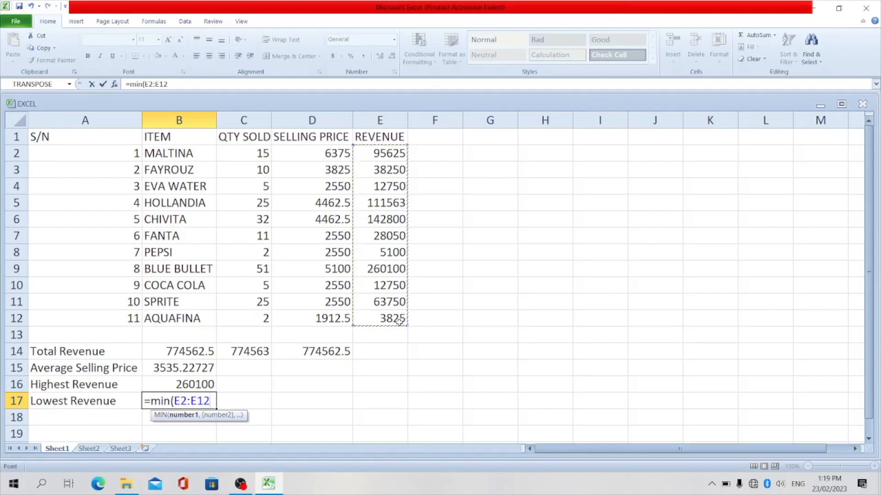
text())
key(Return)
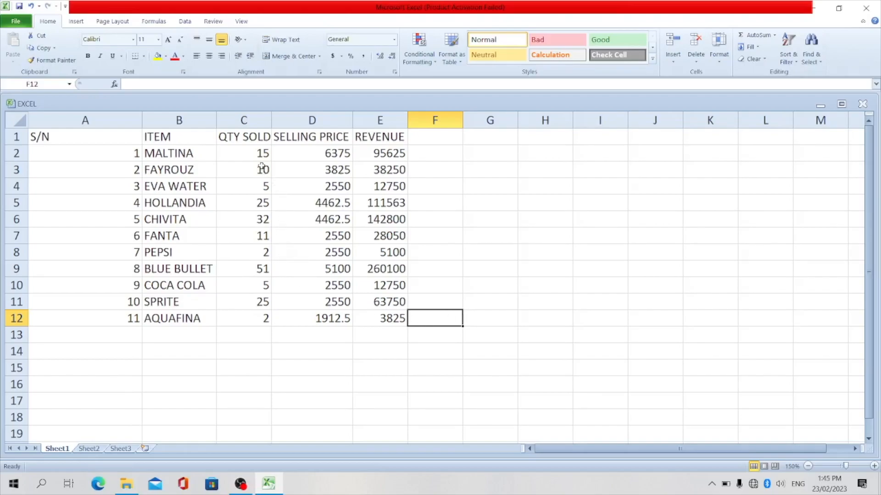
Define the named range sales for the QTY SOLD values in C2:C12.
click(241, 154)
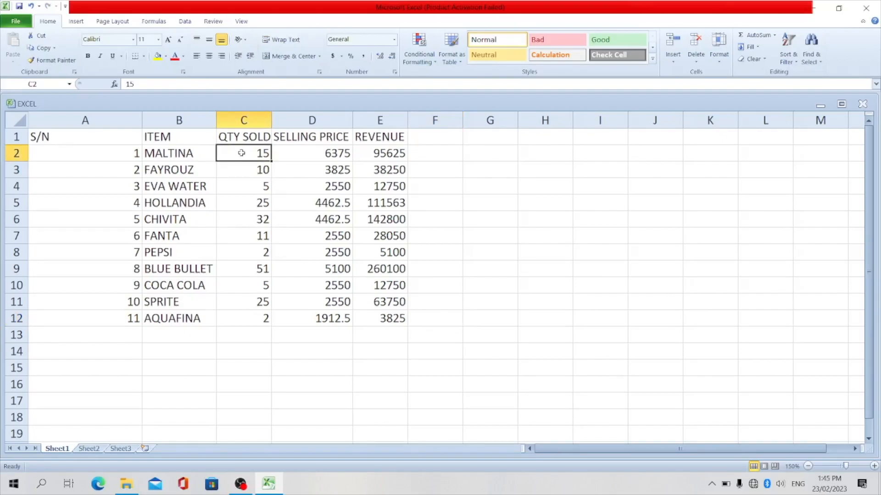
drag(241, 153, 241, 316)
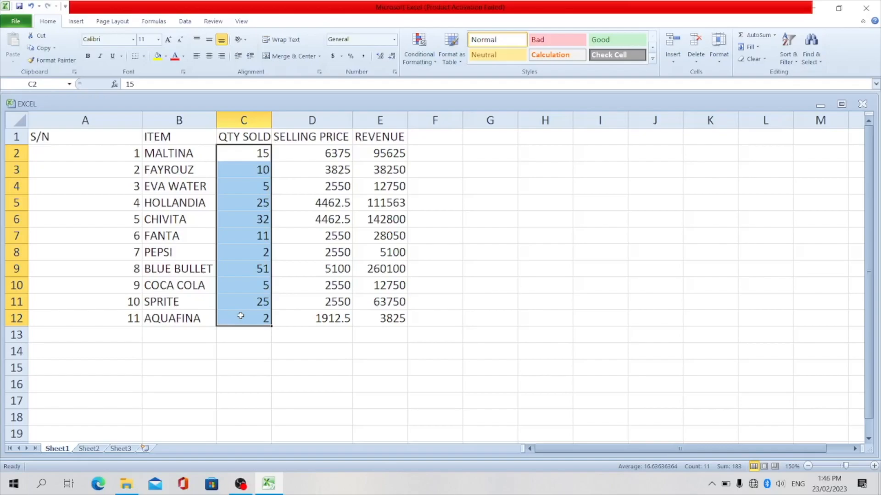
click(50, 84)
text(sales)
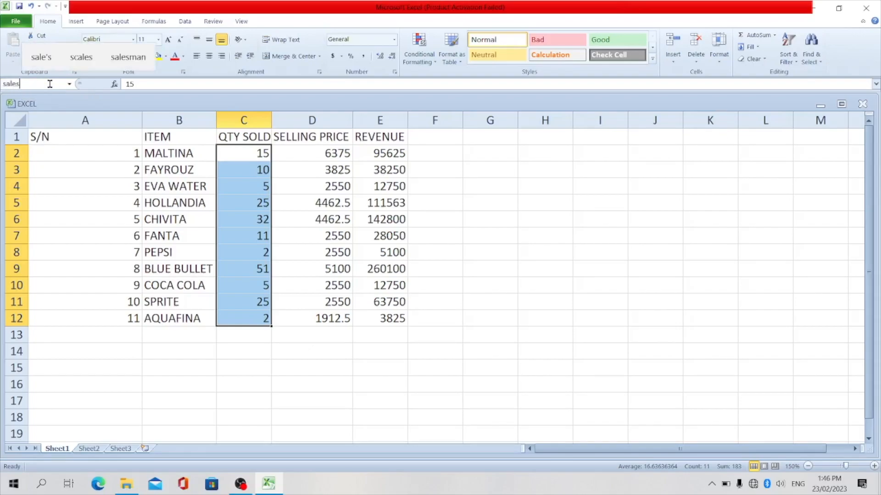
key(Return)
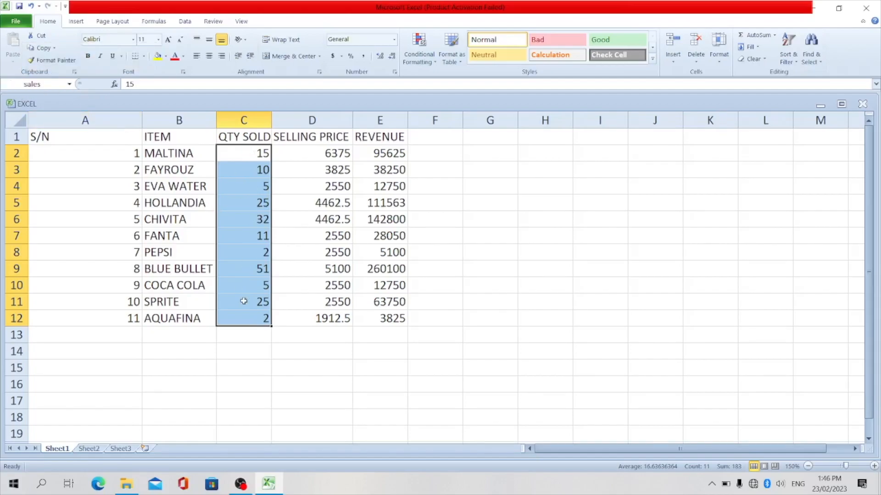
Define the named range sellingprice for the SELLING PRICE values in D2:D12.
click(316, 151)
drag(317, 151, 316, 316)
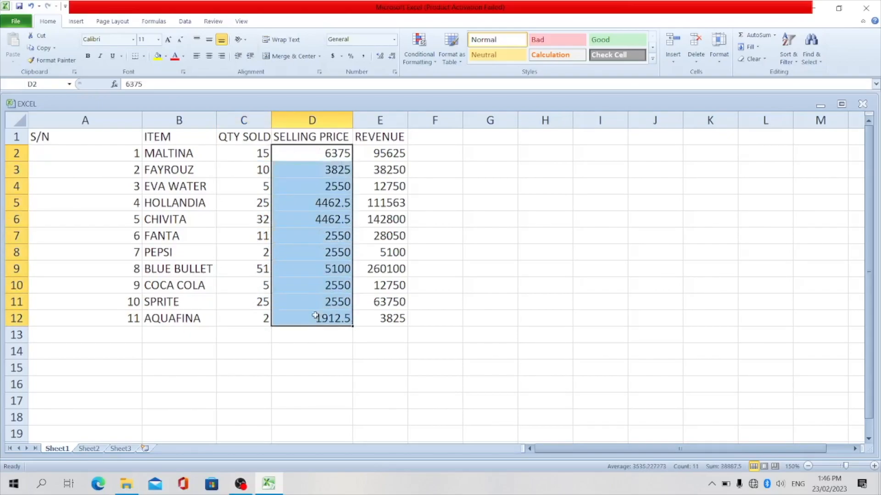
click(44, 87)
text(sellingprice)
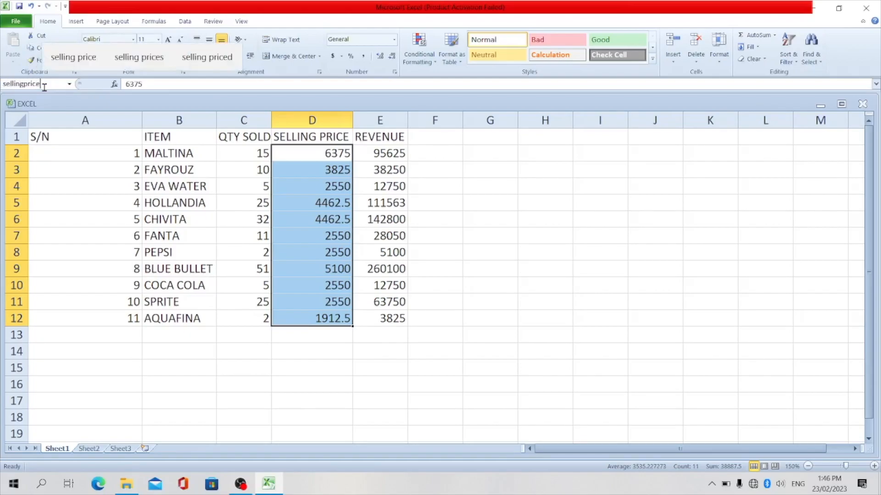
key(Return)
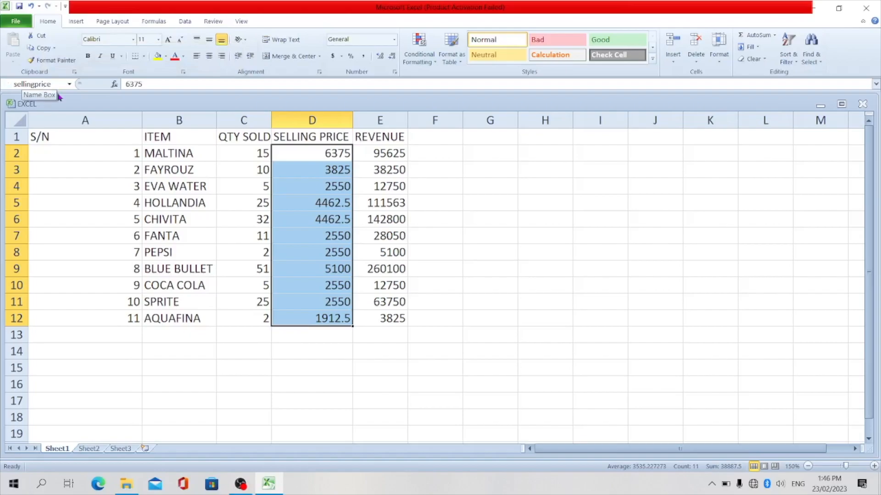
Check the workbook's list of defined names for the sales and sellingprice ranges.
click(499, 175)
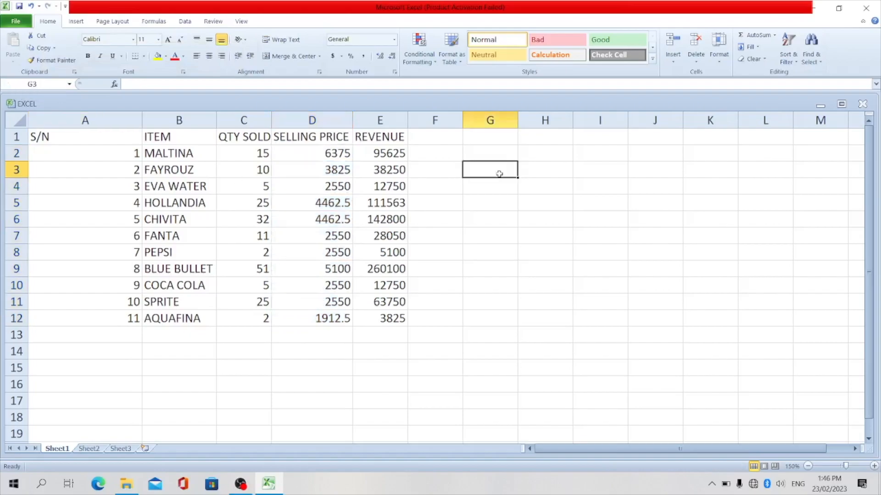
click(248, 156)
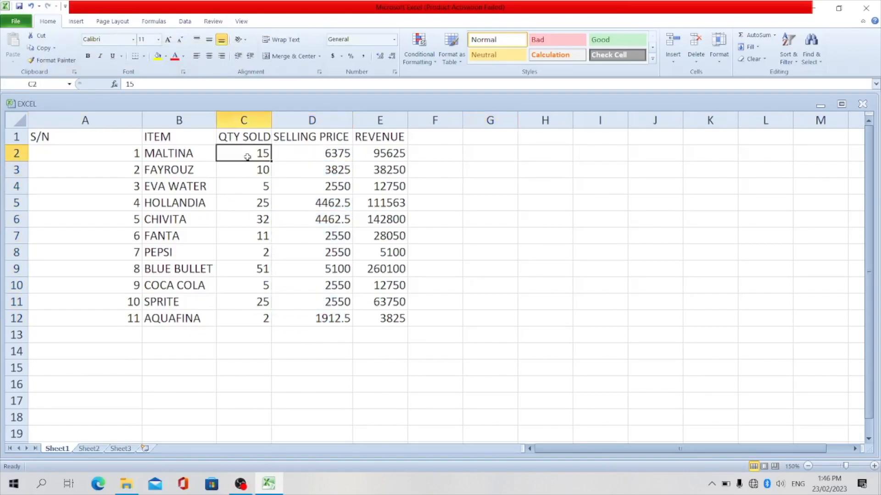
click(69, 85)
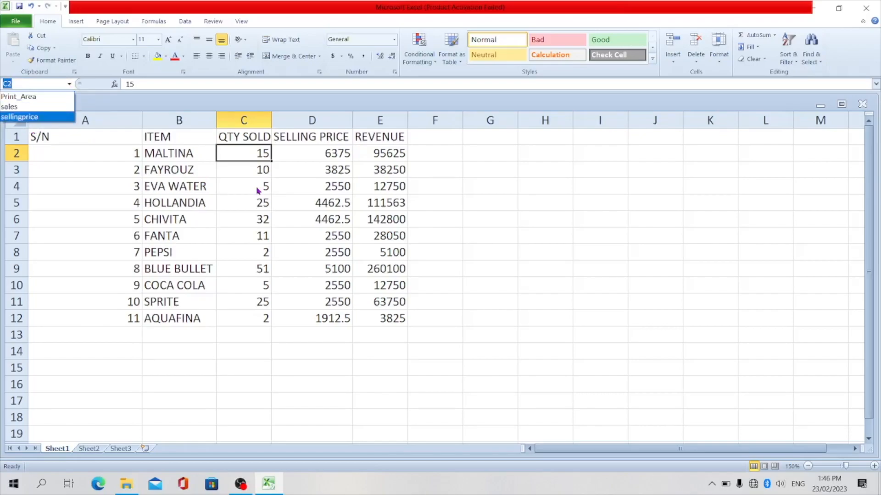
click(497, 204)
Calculate MALTINA's revenue in G2 from the named ranges with the formula =sales*sellingprice.
click(486, 152)
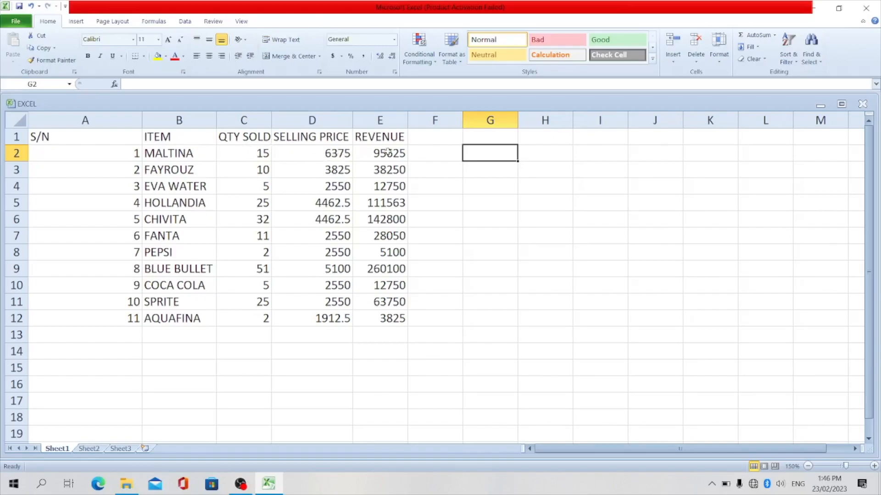
text(=)
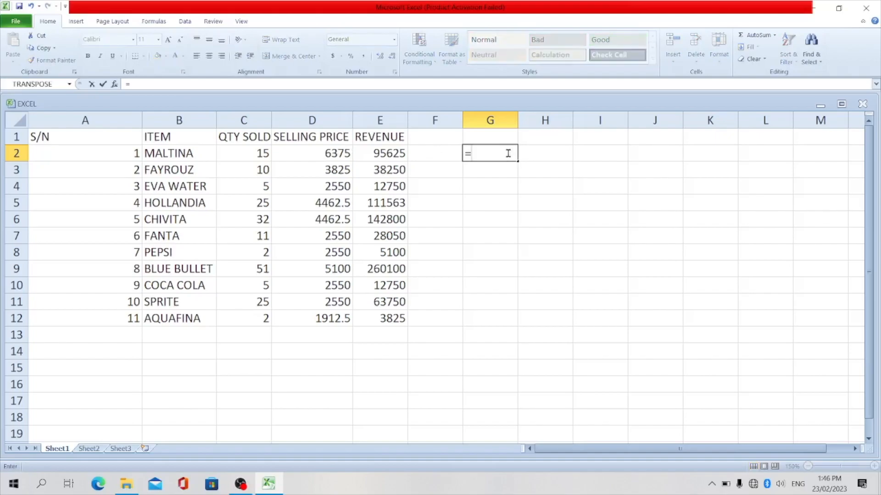
text(sales)
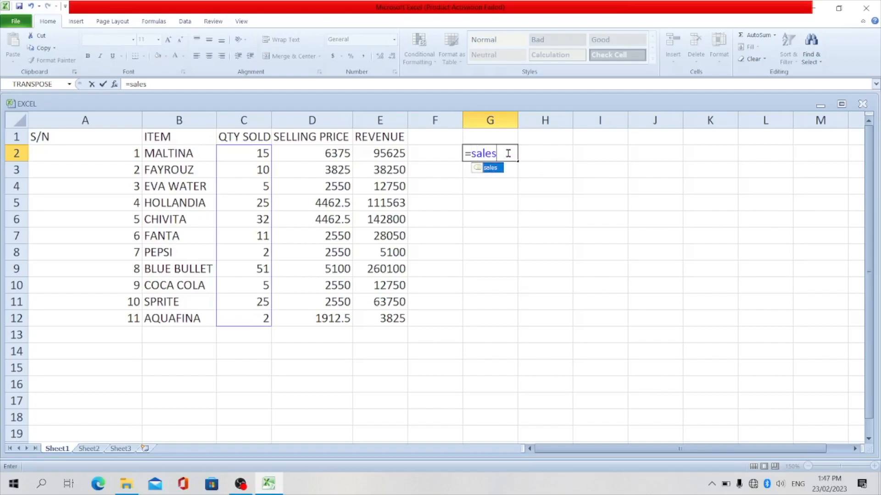
text(*selling)
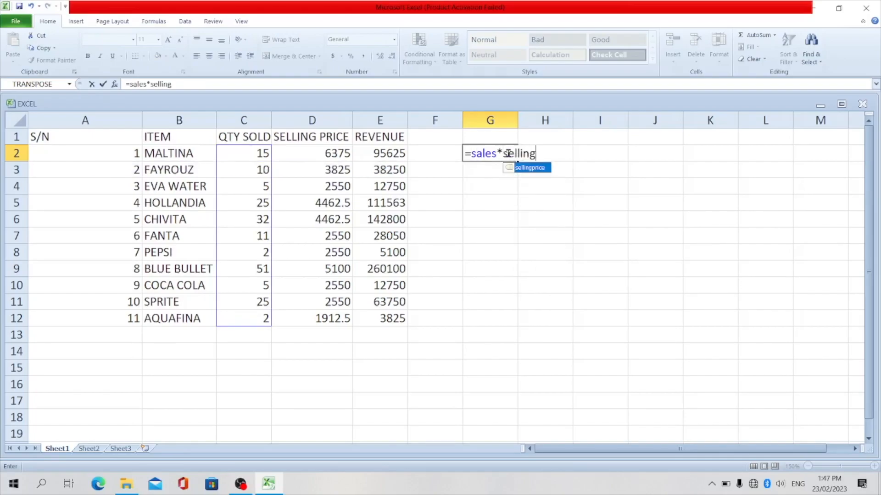
text(price)
key(Return)
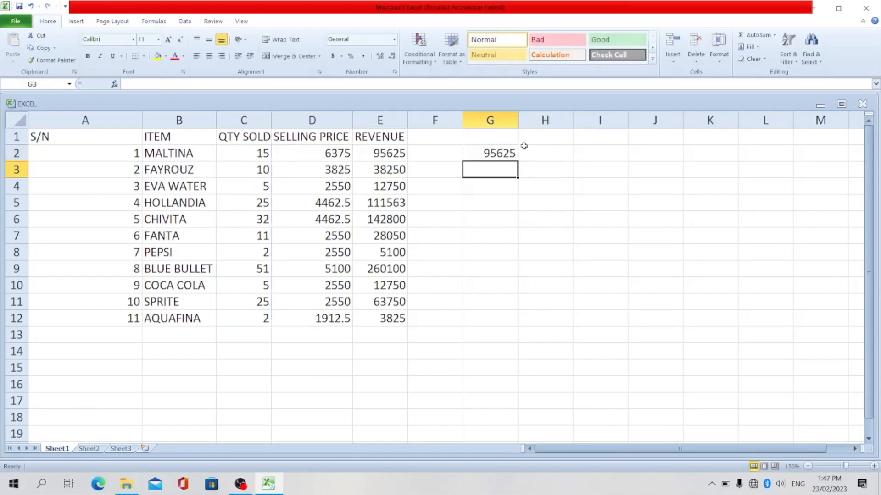
click(494, 153)
Calculate MALTINA's revenue in H2 from cell references with the formula =C2*D2.
click(551, 156)
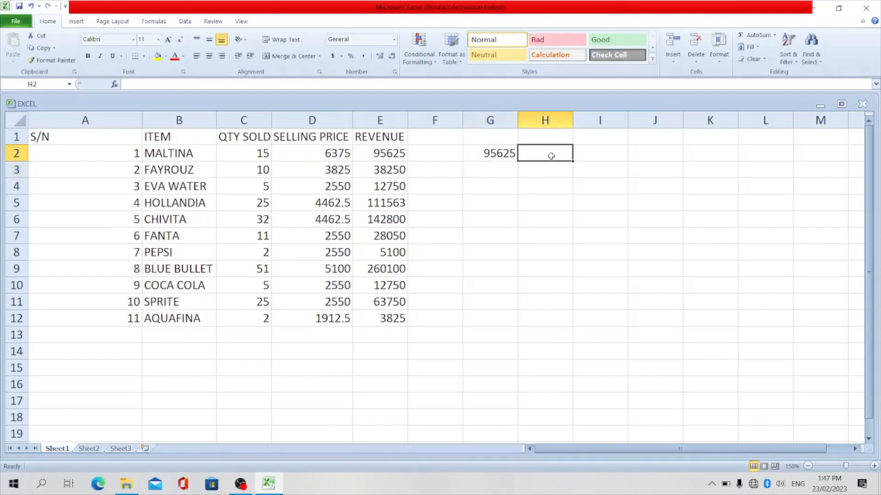
text(=)
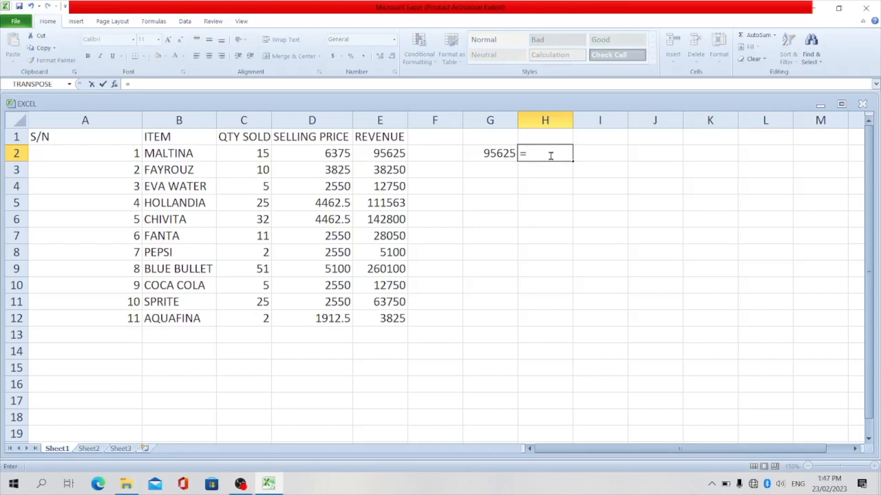
click(263, 154)
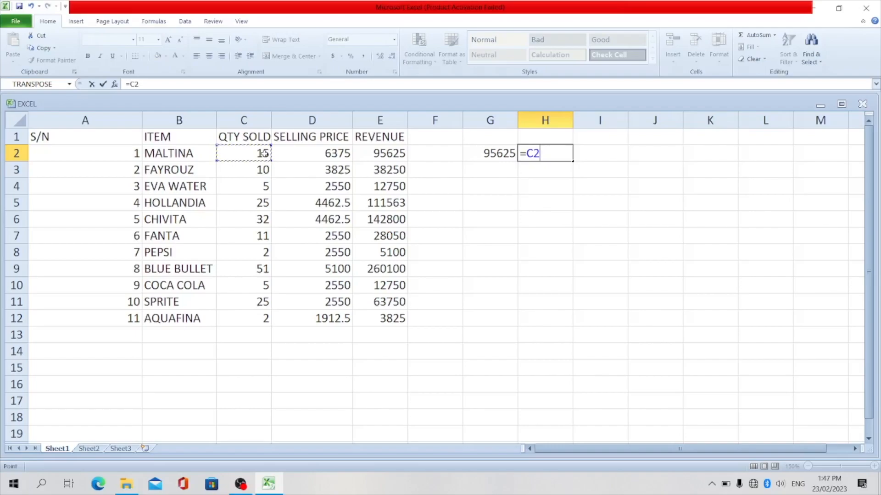
text(*)
click(302, 152)
key(Return)
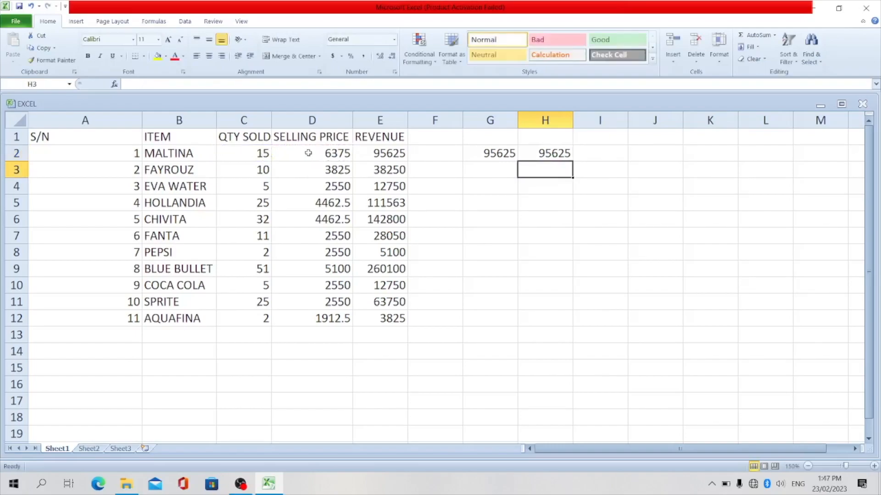
Fill the two revenue formulas in G2:H2 down through row 12.
click(501, 154)
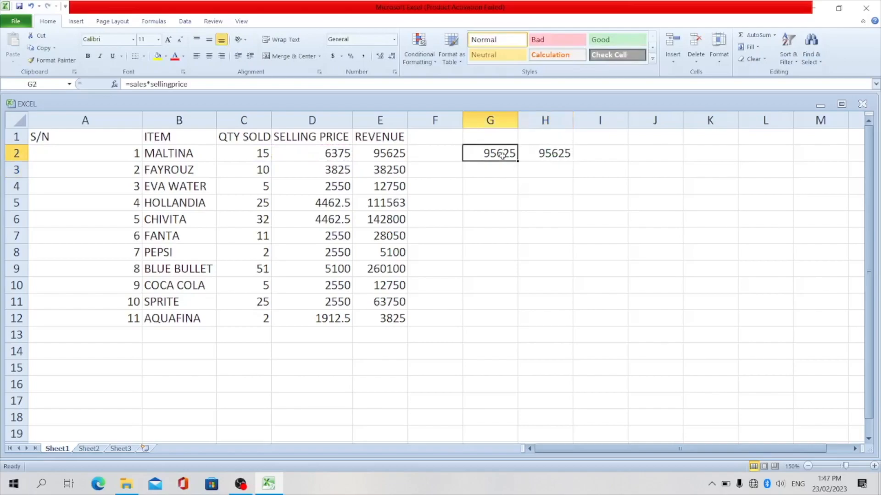
drag(506, 153, 523, 153)
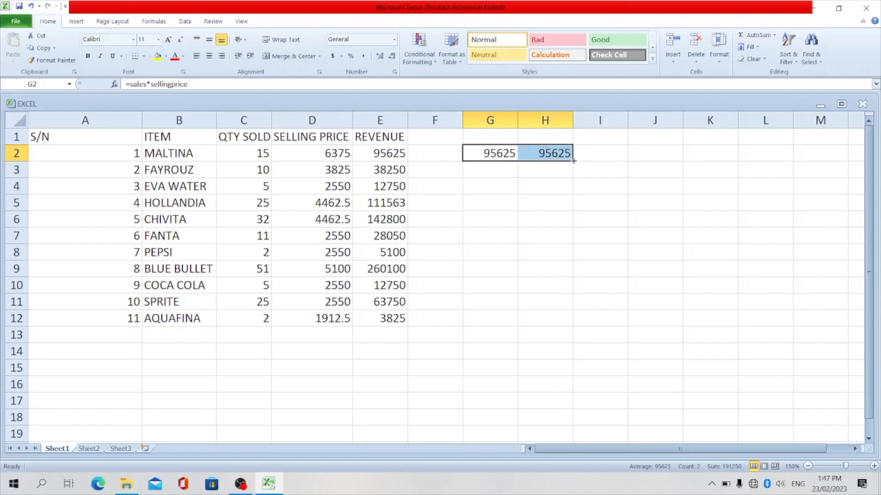
drag(573, 162, 579, 327)
click(658, 278)
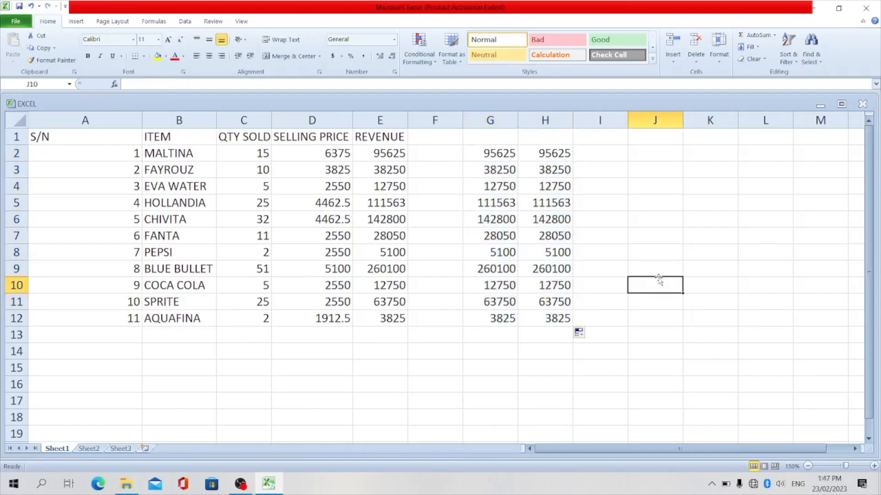
Compare the named-range formula in G2 with the cell-reference formula in H2.
click(494, 155)
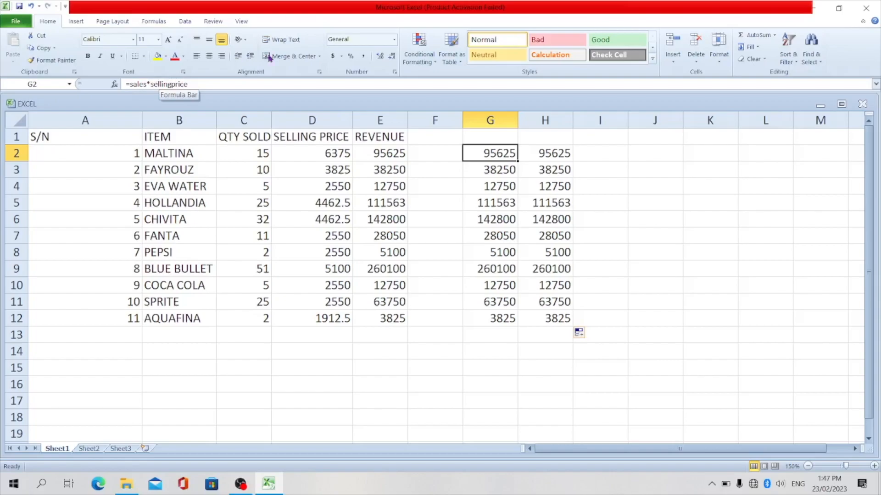
click(557, 153)
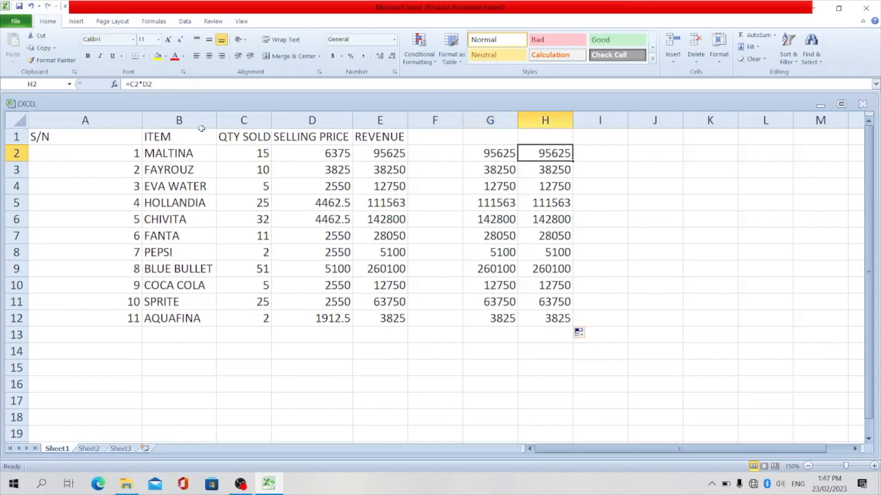
click(498, 153)
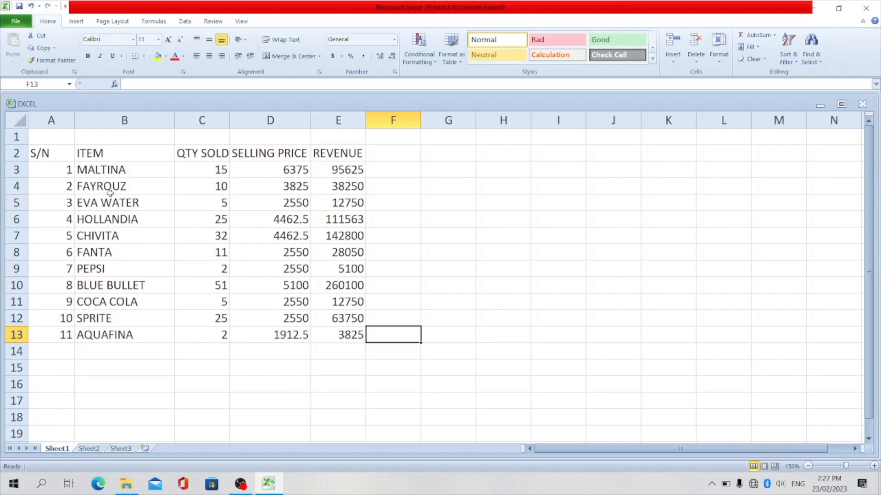
Merge and center A1:E1 above the table headers and enter the title SALES RECORD.
click(58, 138)
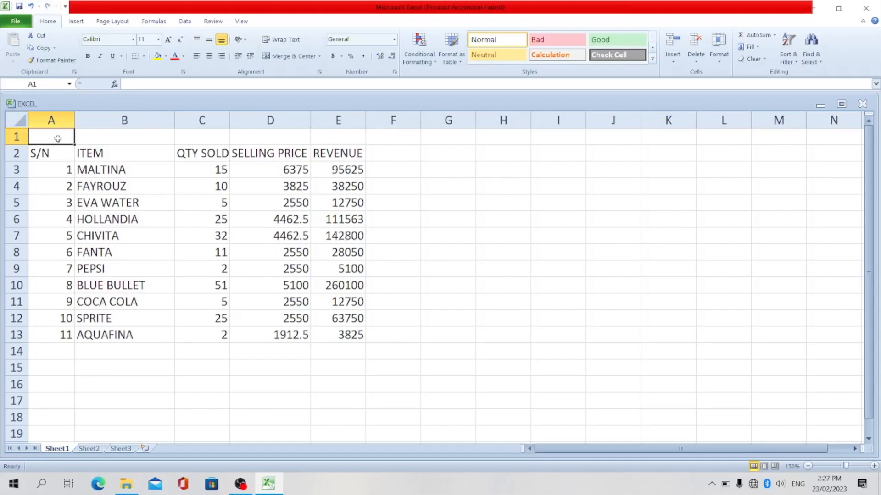
drag(58, 138, 344, 134)
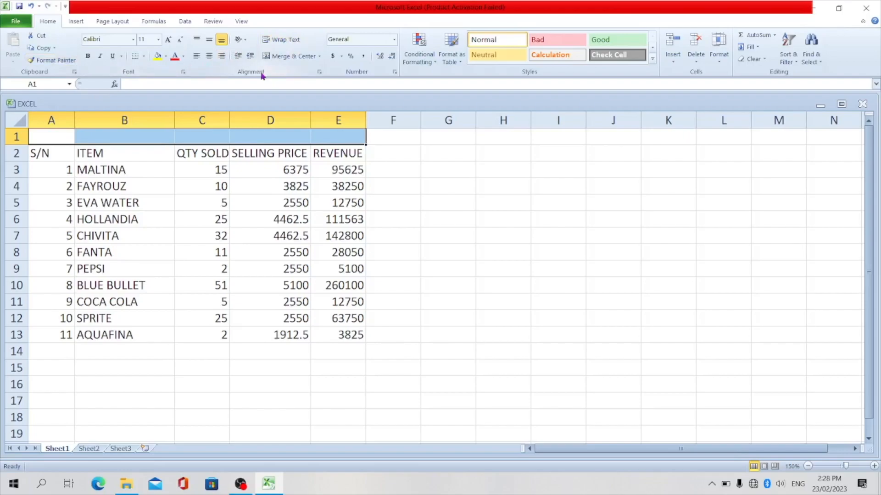
click(289, 56)
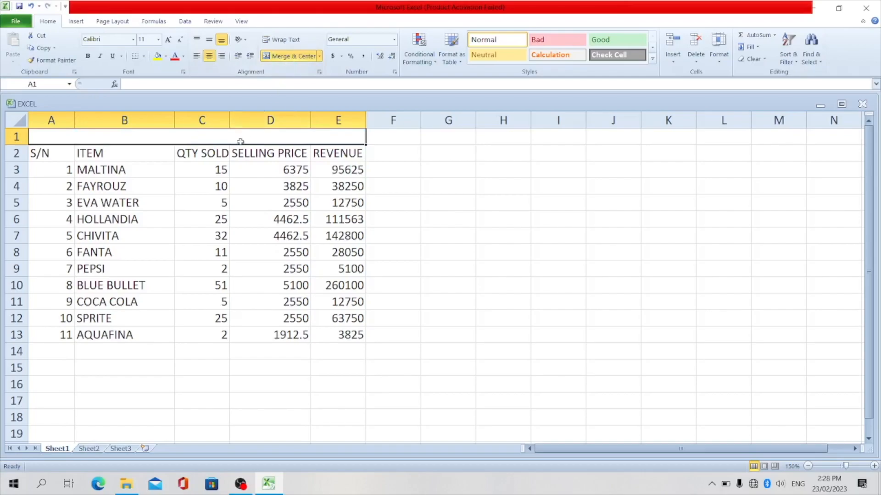
text(SAL)
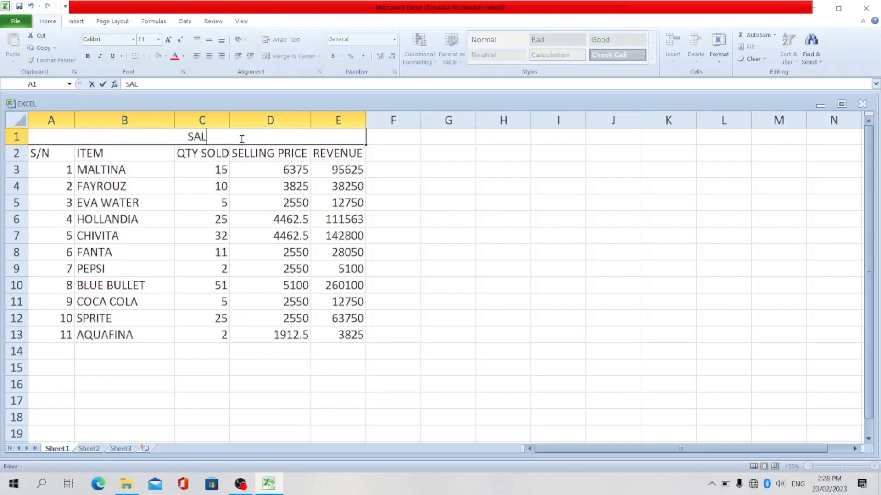
text(ES RECORD)
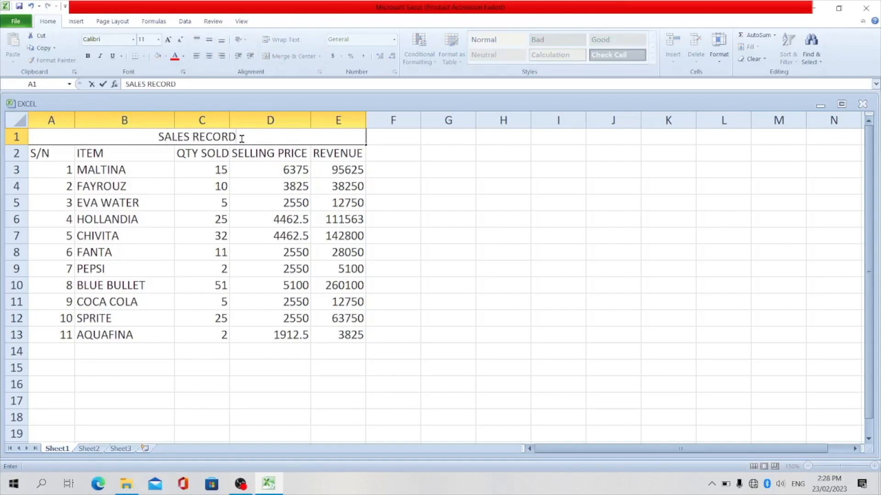
click(483, 237)
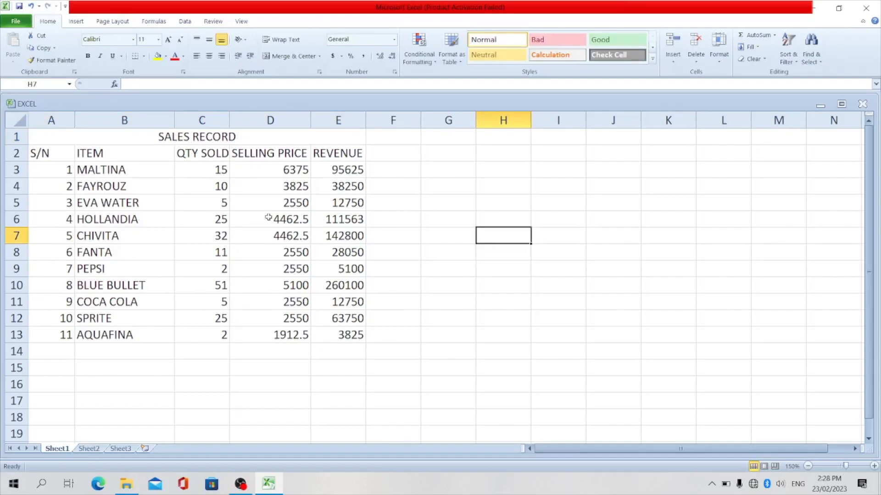
Narrow the SELLING PRICE column and turn off text wrapping for its header in D2.
click(292, 154)
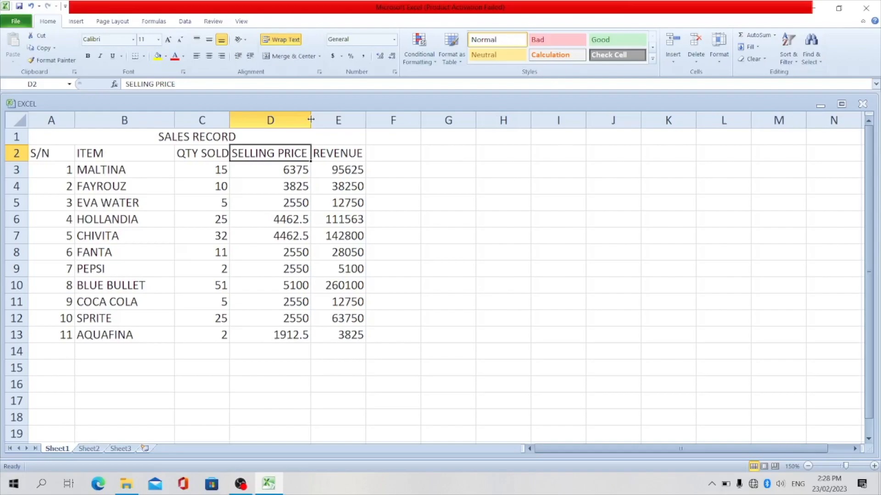
drag(311, 121, 277, 121)
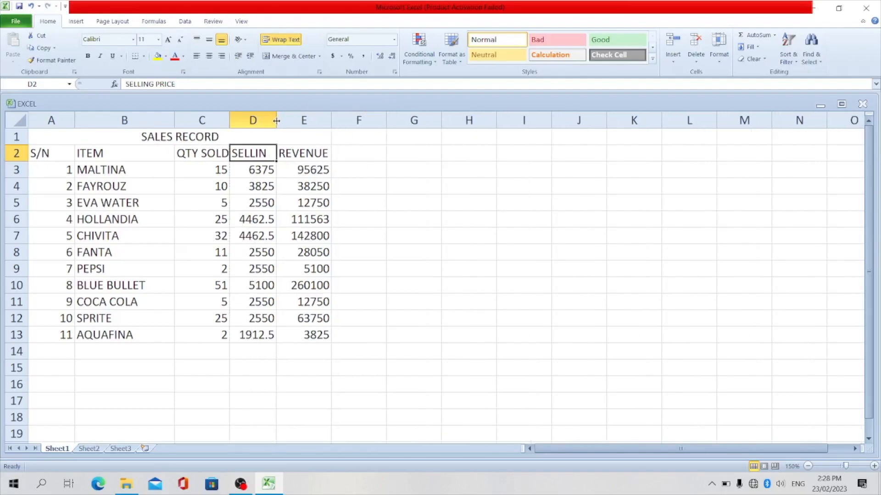
click(403, 205)
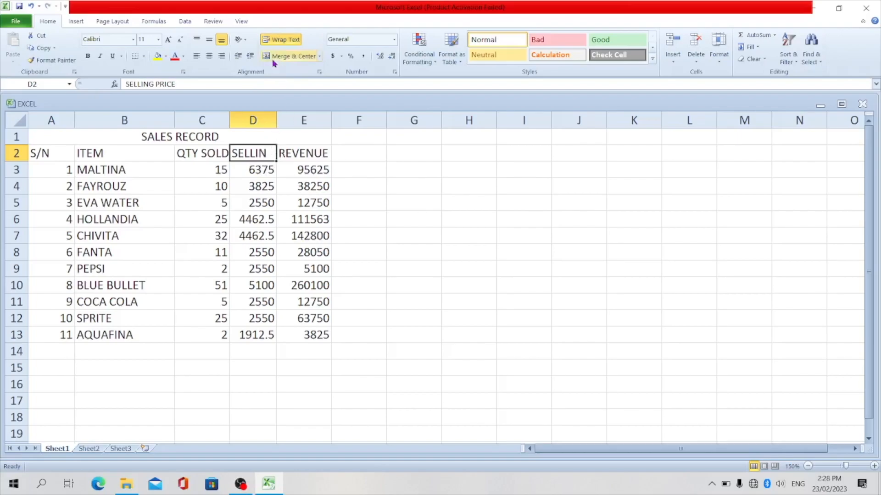
click(291, 44)
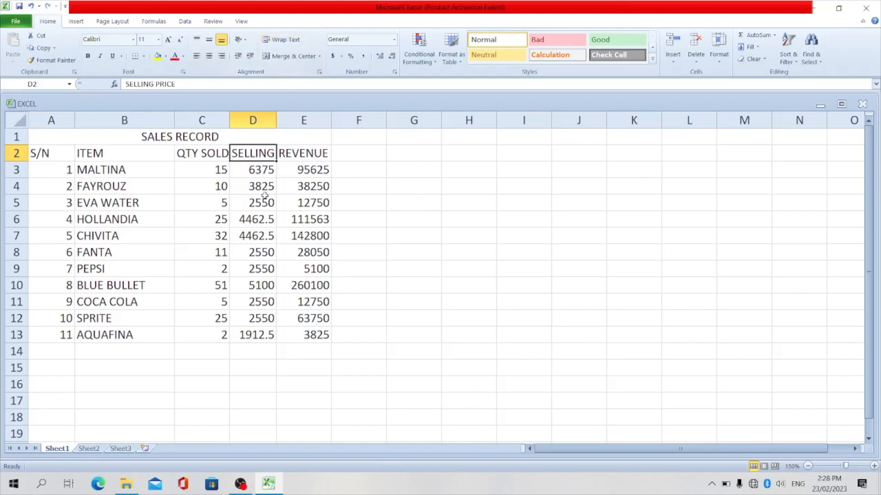
Wrap the SELLING PRICE header in D2 and widen column D so that it breaks between the two words.
click(289, 204)
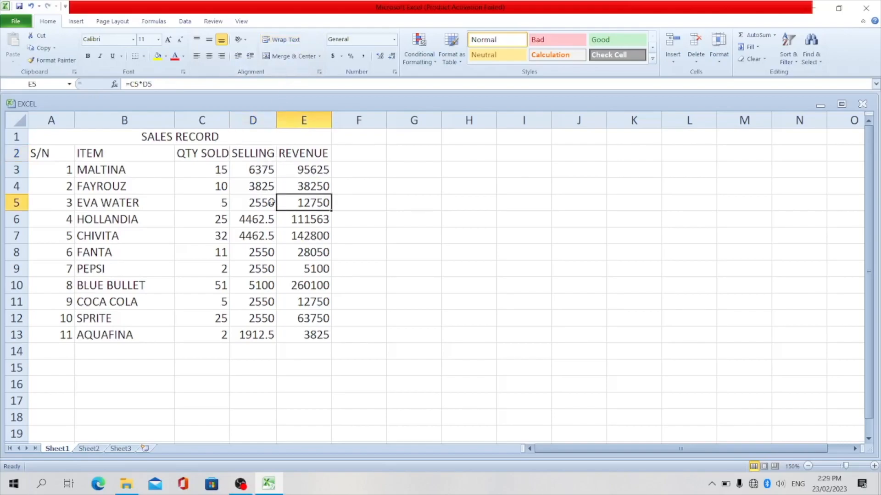
click(259, 190)
click(261, 153)
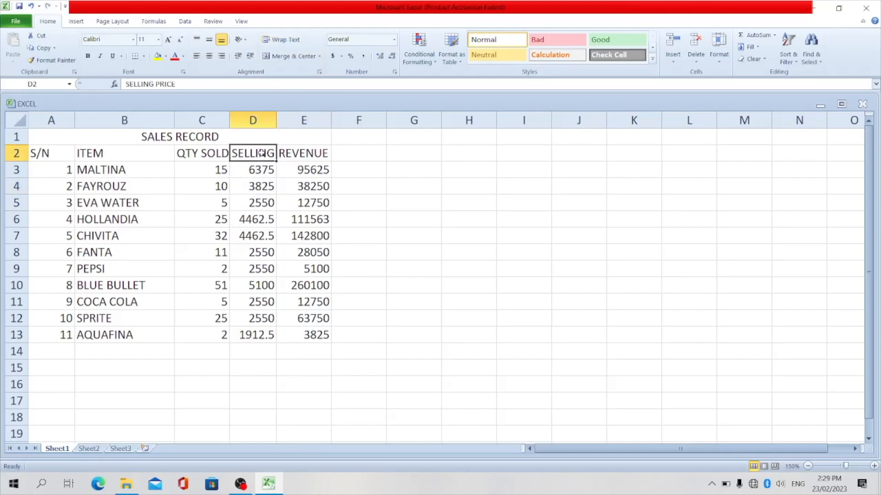
click(292, 40)
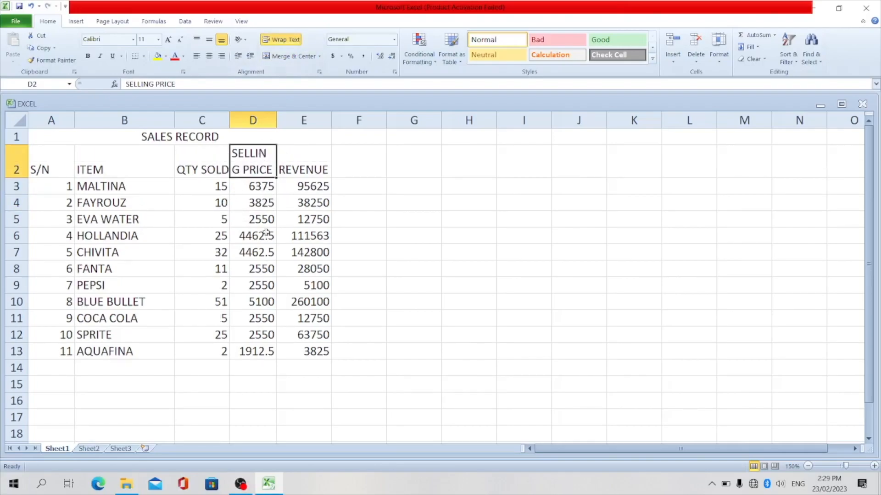
click(360, 249)
click(255, 163)
drag(276, 120, 284, 122)
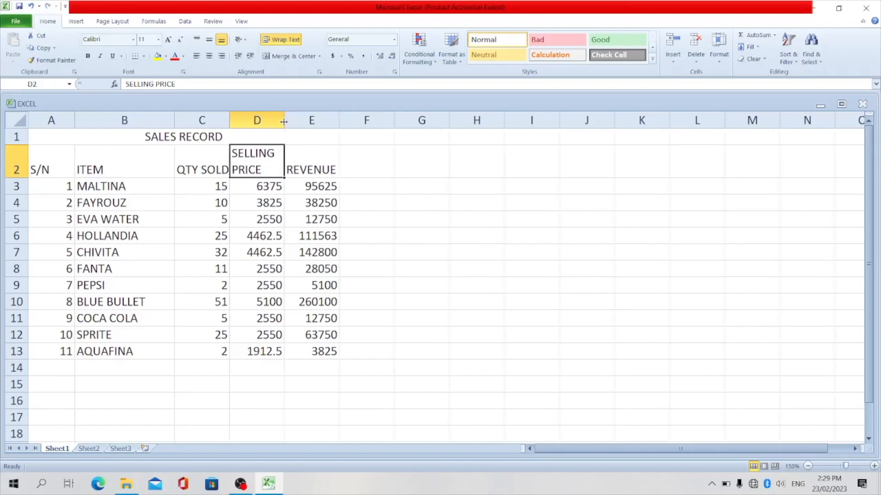
click(417, 252)
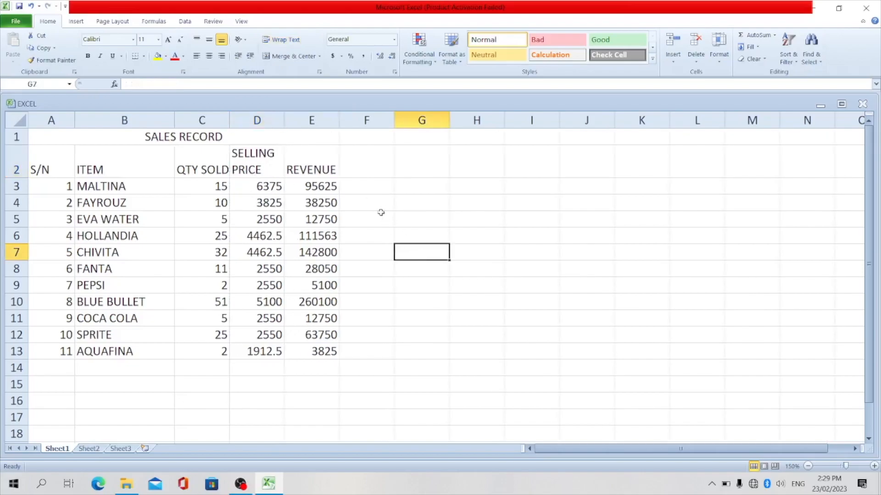
Enter the header PERCENTAGE PROFIT in cell G2.
click(368, 167)
click(416, 166)
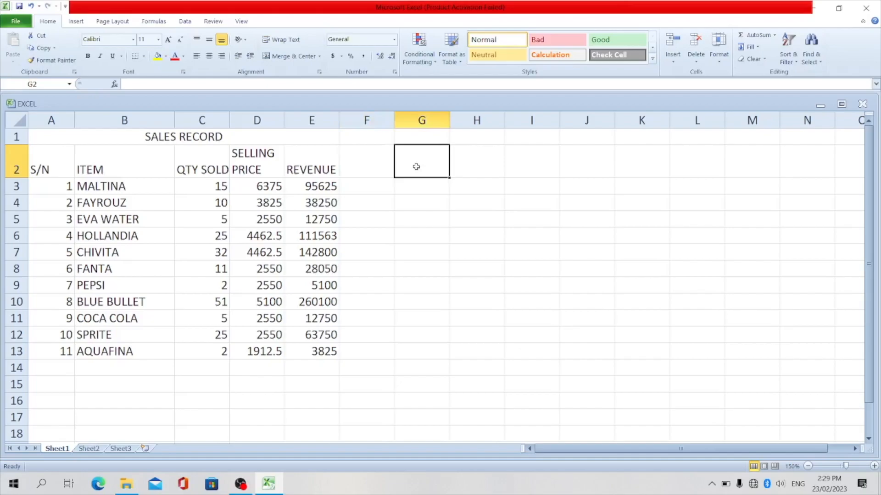
text(PERCENTAGE PROFIT)
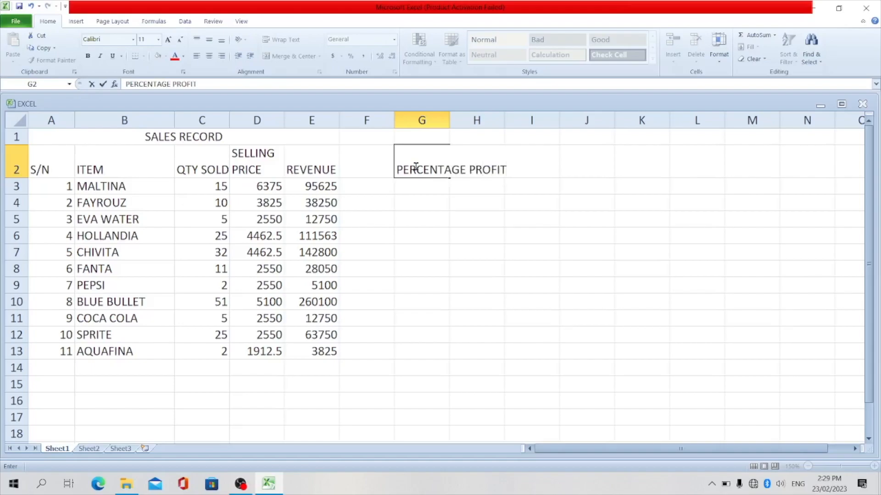
key(Return)
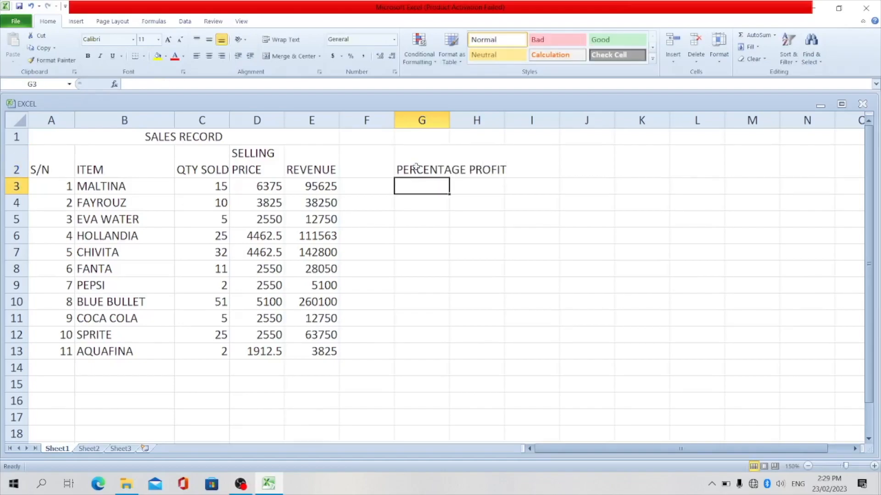
click(514, 283)
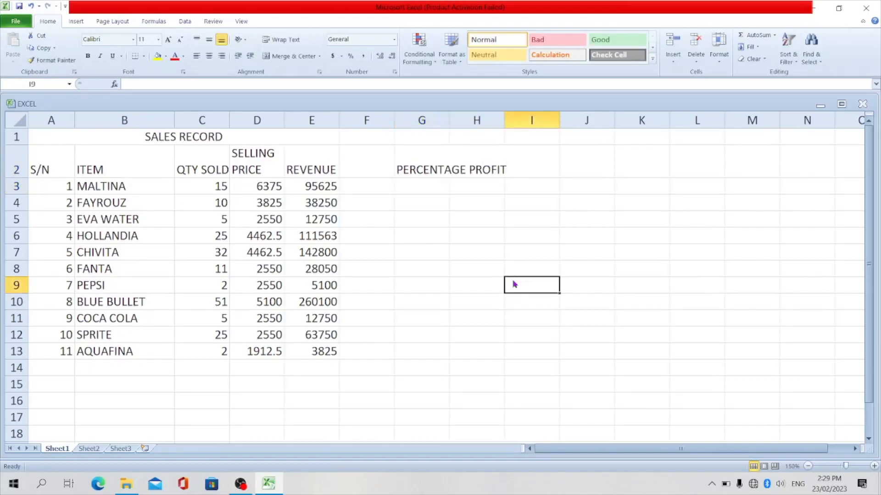
Wrap the text in G2, widen column G to fit PERCENTAGE on one line, and reduce row 2 to two lines of height.
click(435, 163)
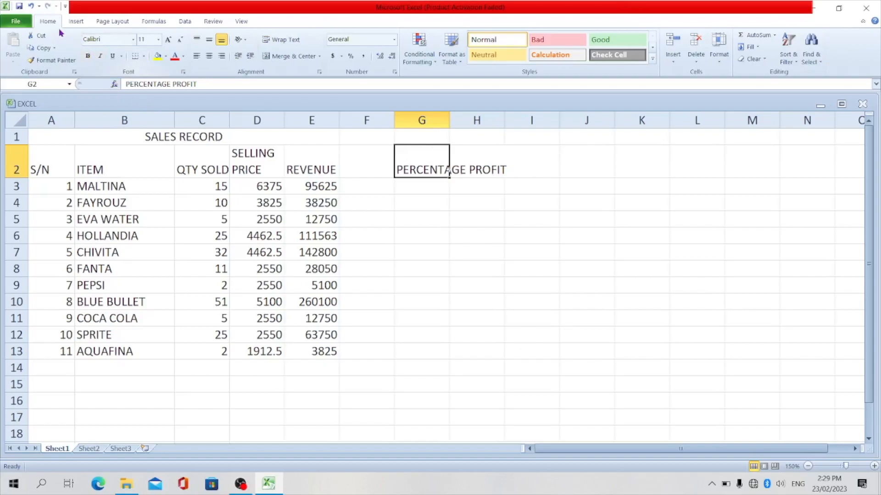
click(294, 41)
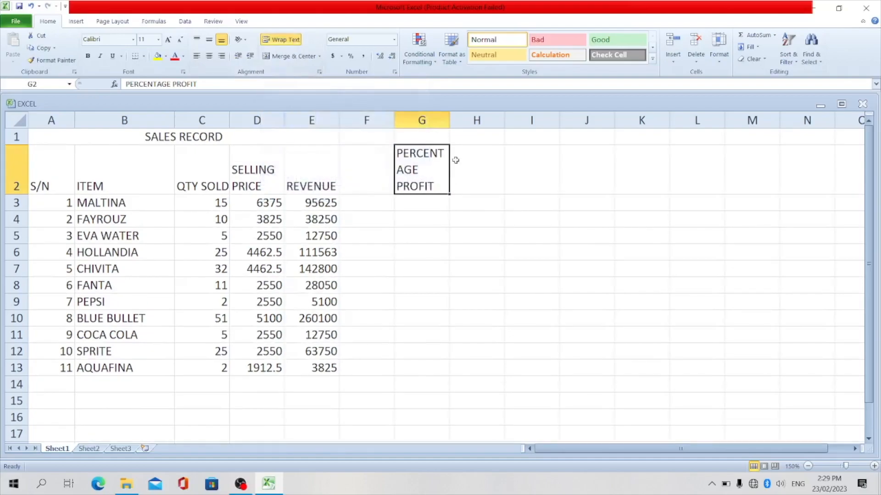
drag(449, 120, 467, 126)
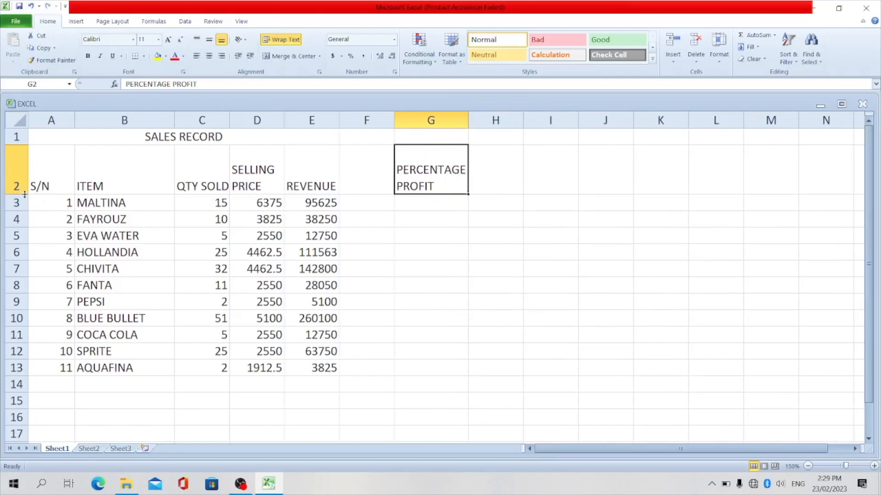
mouse_move(25, 194)
mouse_down()
mouse_move(25, 177)
mouse_move(28, 183)
mouse_up()
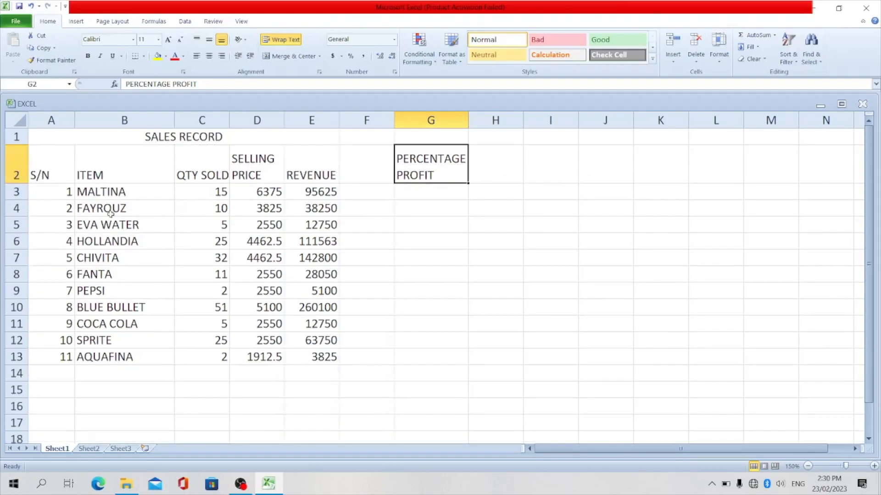
click(443, 312)
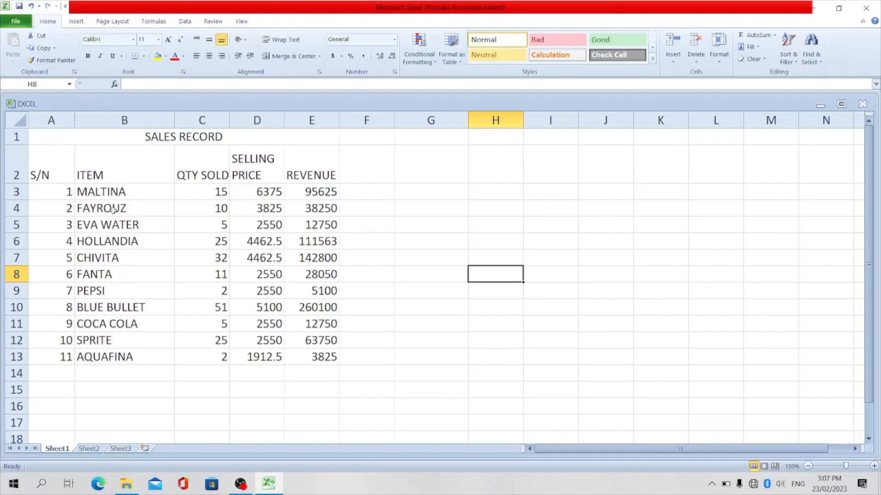
Left-align the S/N column, column A.
click(370, 293)
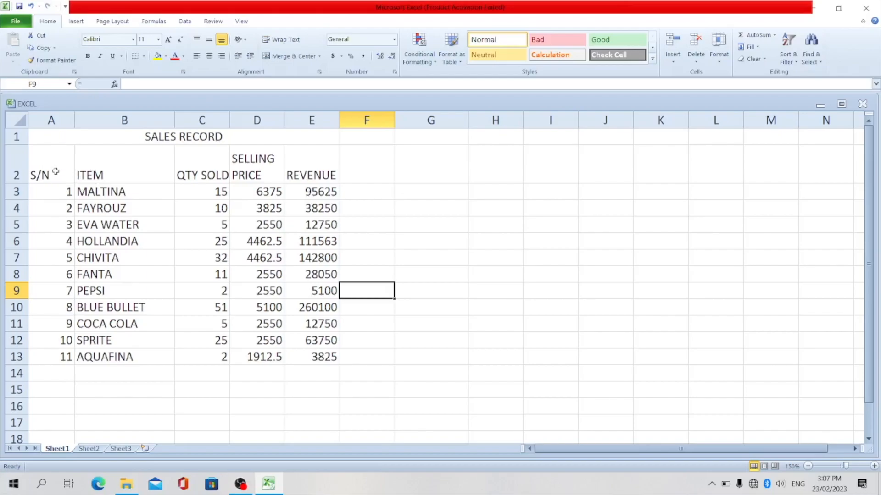
click(62, 118)
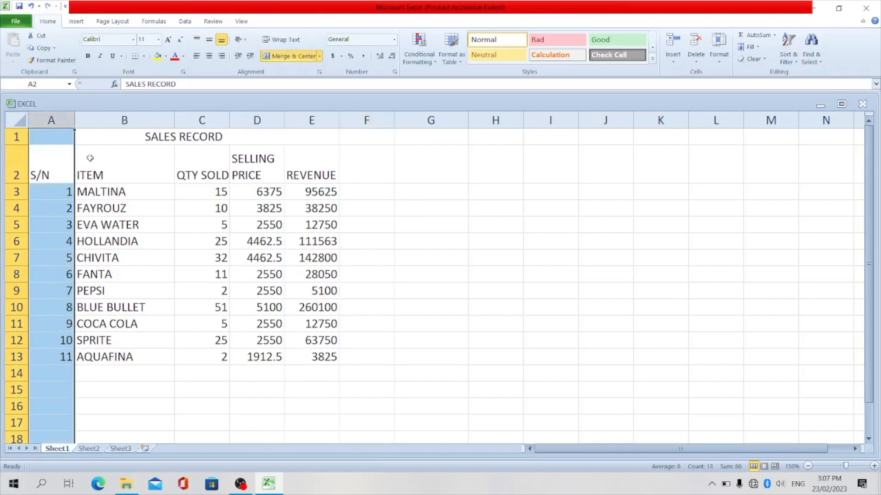
click(197, 57)
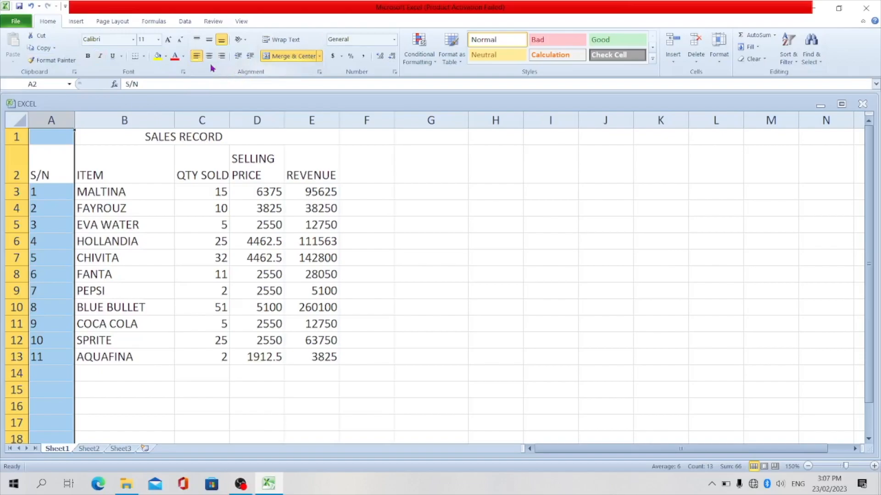
click(197, 57)
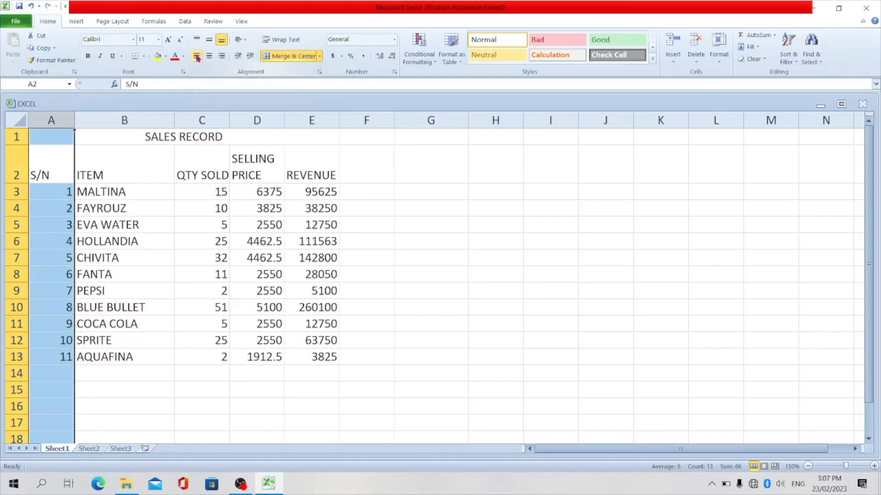
click(197, 58)
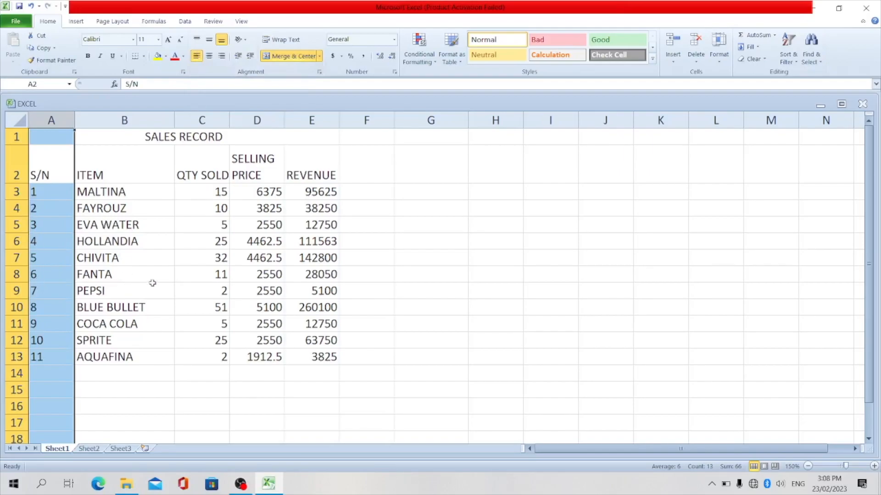
click(448, 266)
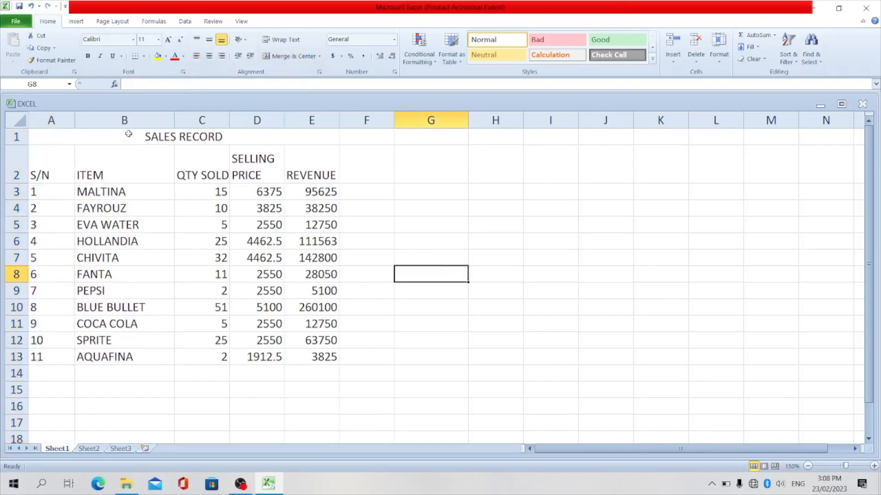
Center the ITEM header and the drink names in B2:B13 horizontally.
click(127, 172)
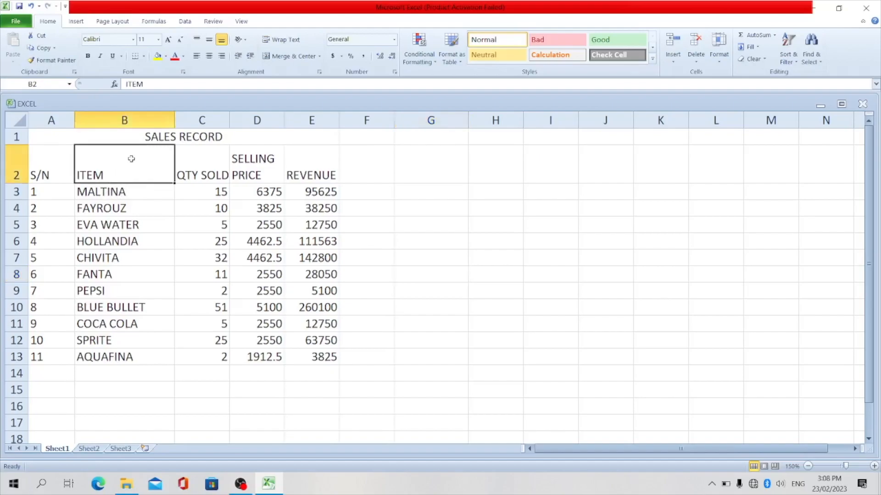
drag(132, 159, 129, 357)
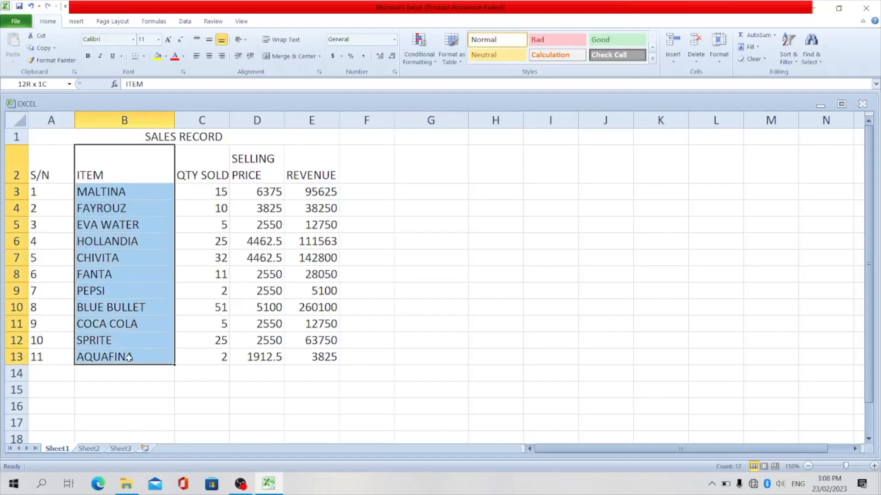
click(210, 57)
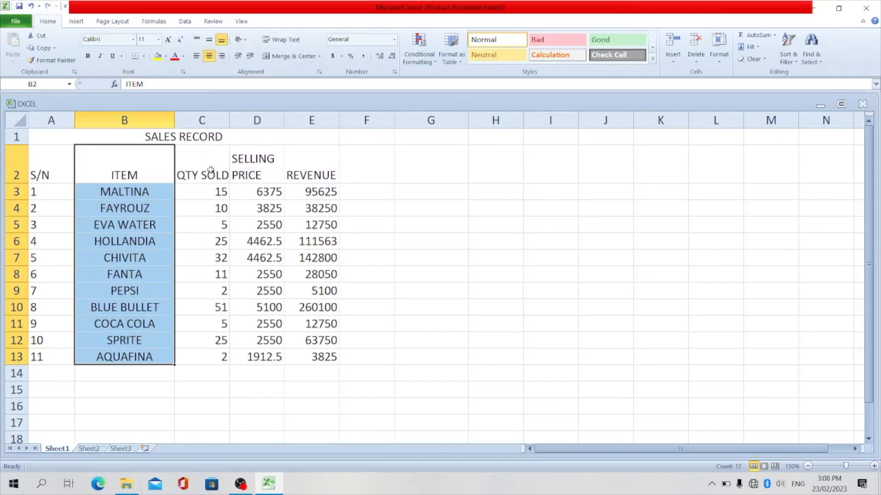
Center the QTY SOLD header and its quantities in C2:C13 horizontally, comparing with right alignment.
drag(210, 171, 205, 357)
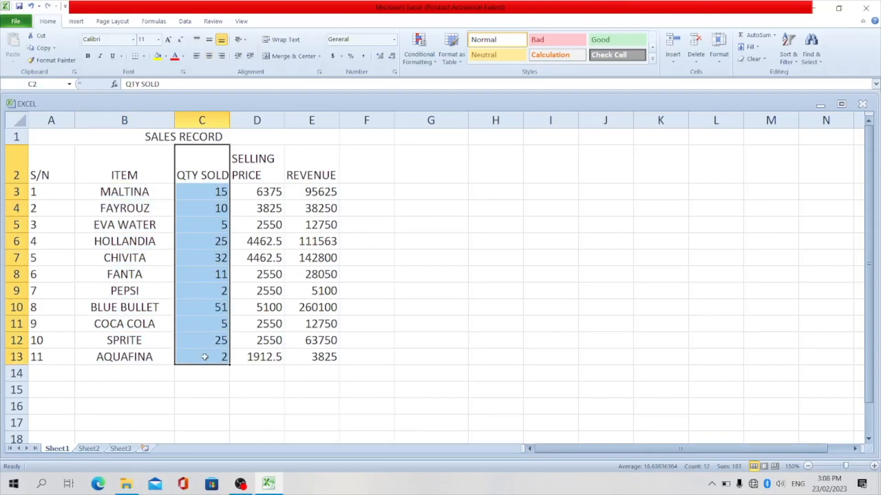
click(210, 58)
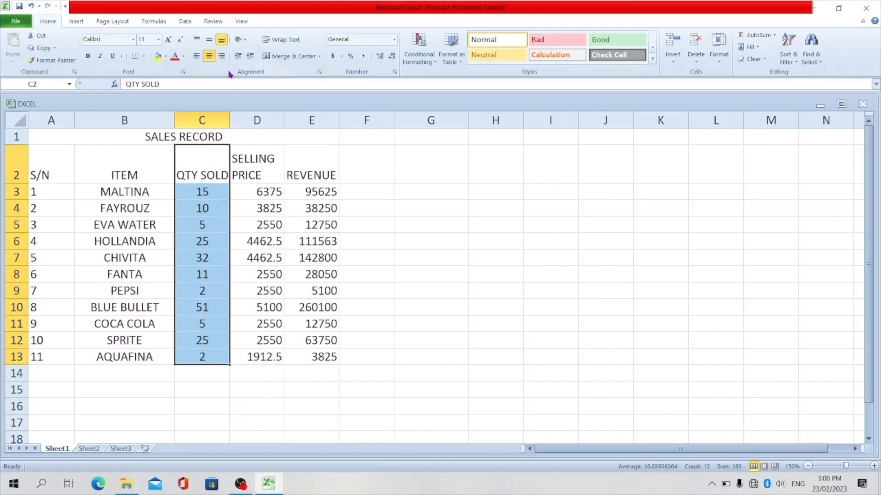
click(222, 56)
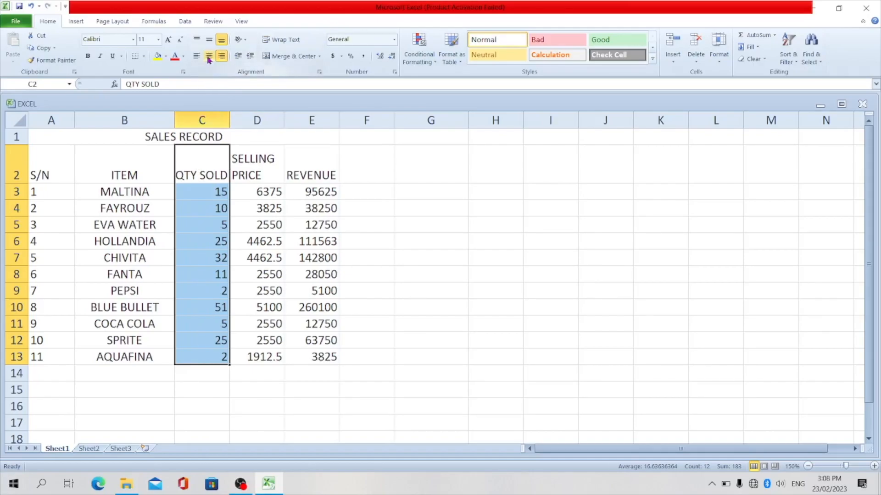
click(208, 56)
click(399, 243)
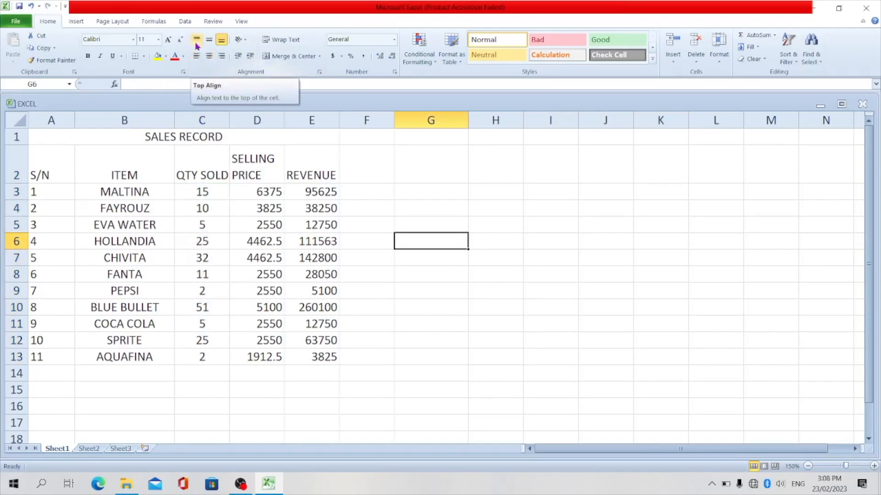
Increase the height of row 1 and align the SALES RECORD title to the top of its merged cell, after trying middle alignment.
click(107, 138)
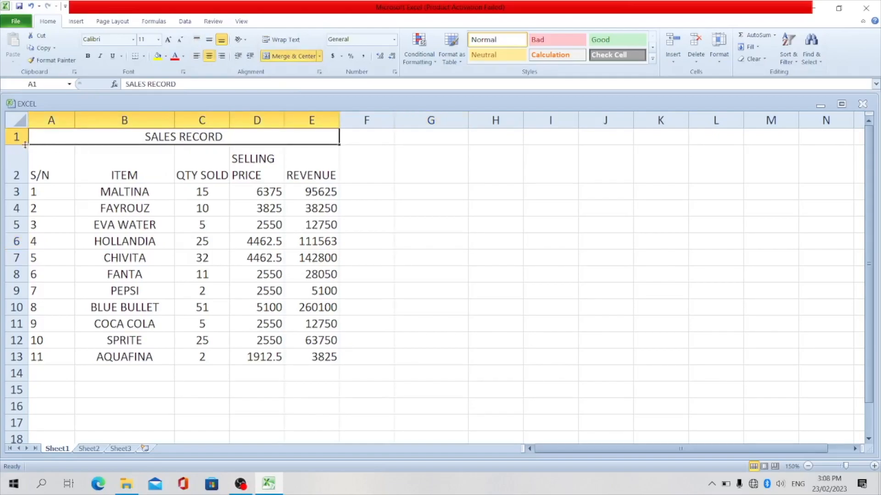
drag(25, 145, 18, 192)
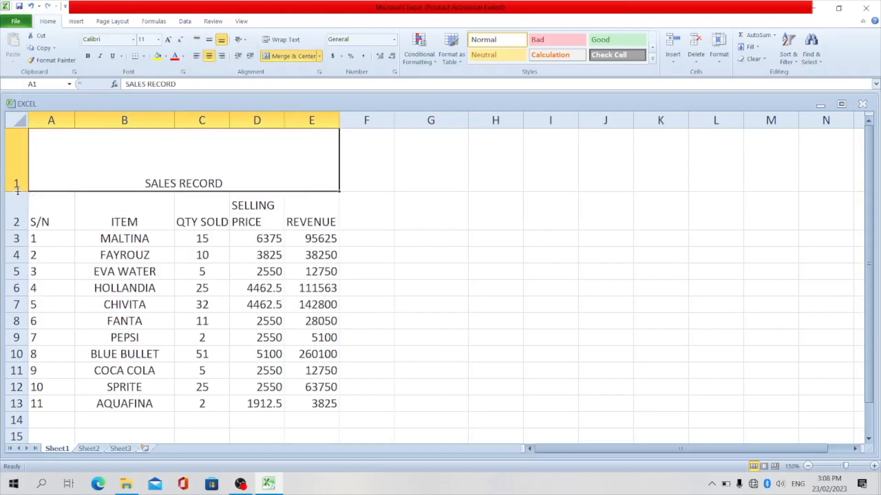
click(257, 169)
click(209, 41)
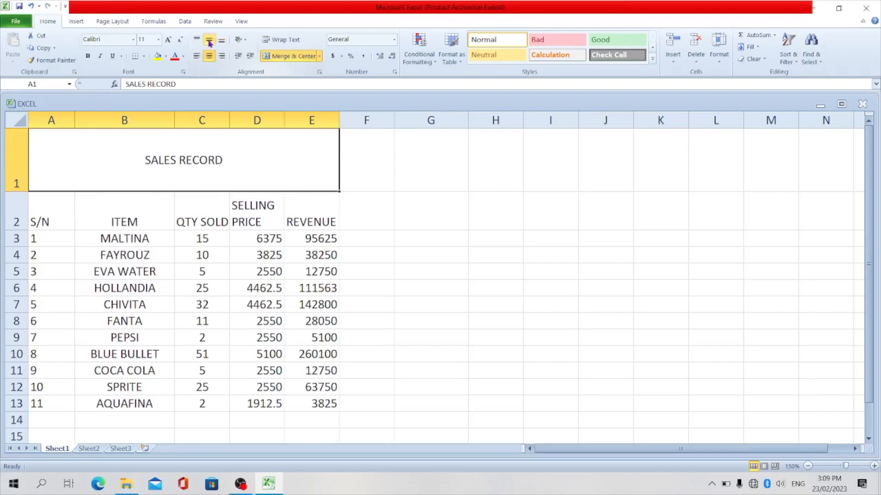
click(197, 41)
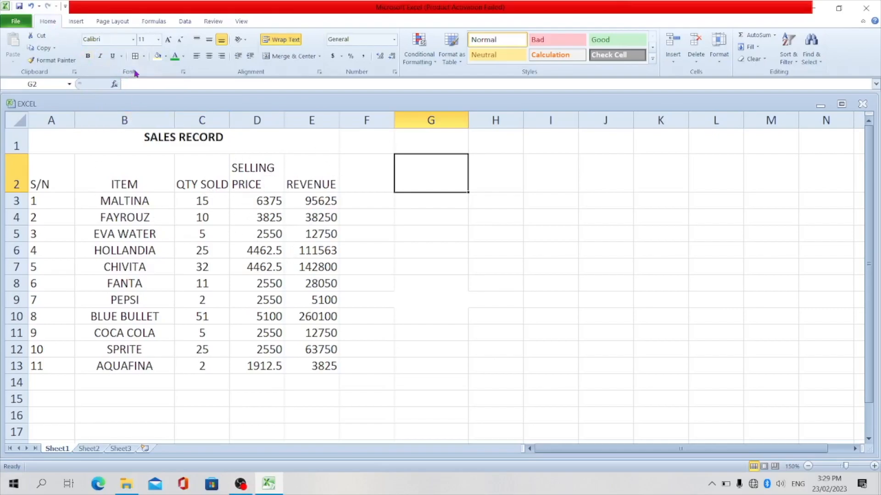
Remove the bold formatting from the SALES RECORD title in A1.
click(152, 143)
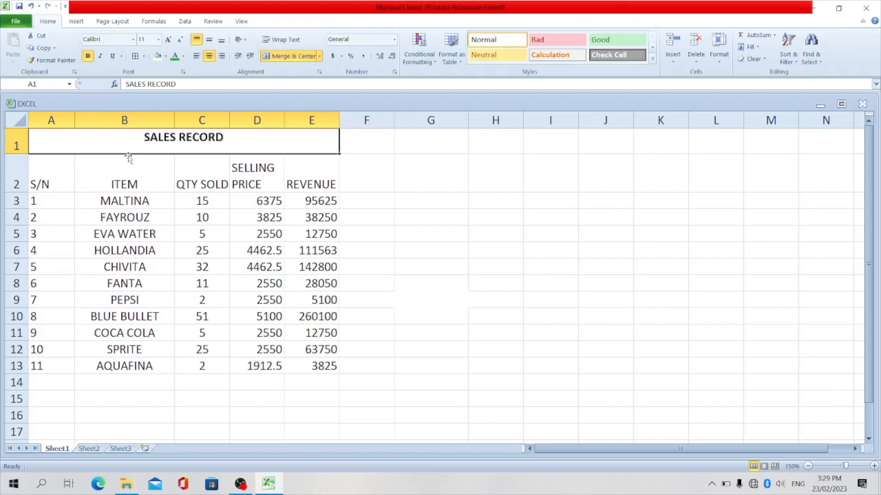
click(88, 57)
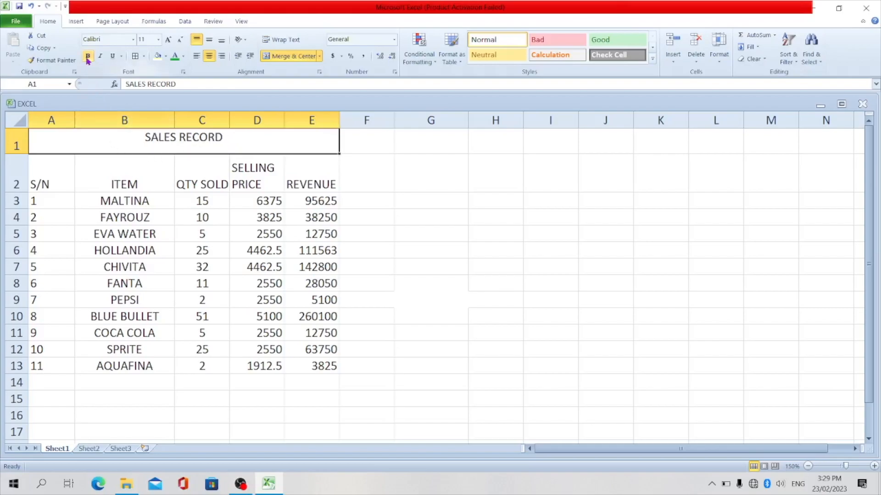
click(126, 169)
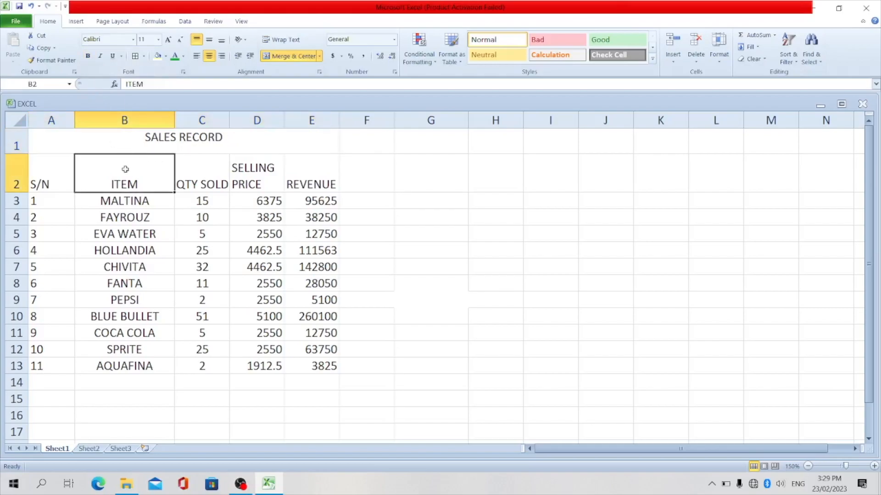
click(126, 140)
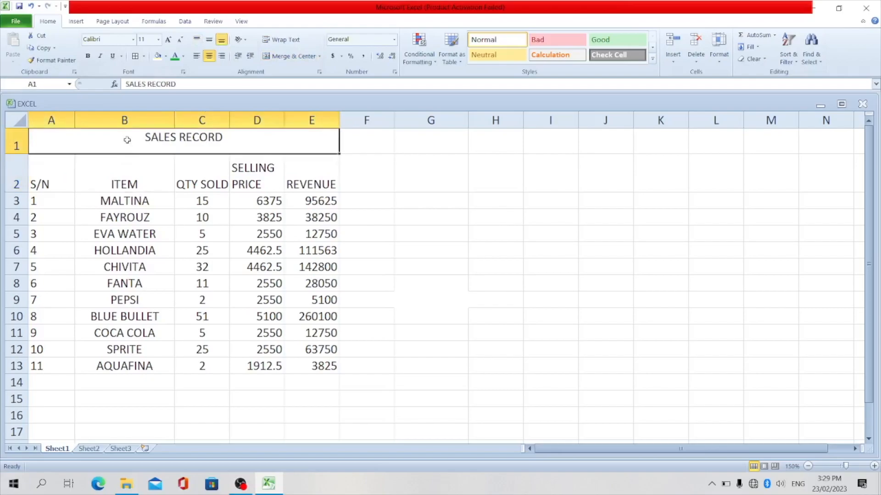
Make the SALES RECORD title in A1 bold, italic and underlined, toggling the bold off and on.
click(88, 56)
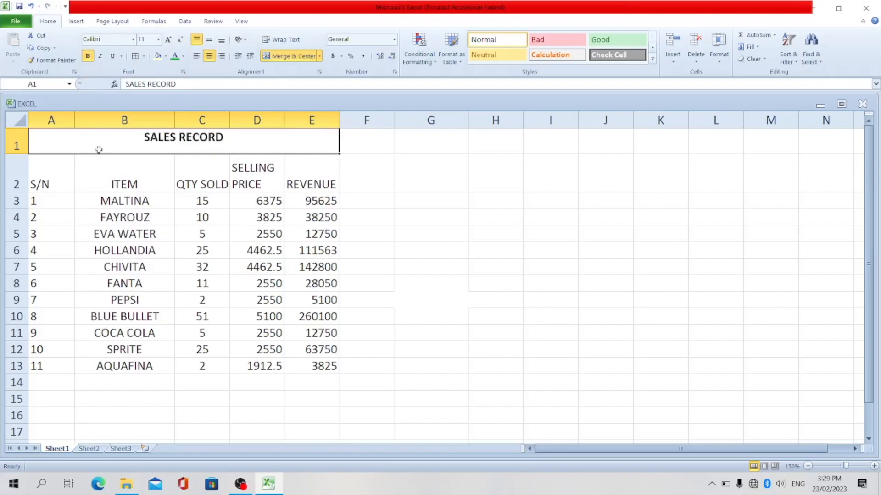
key(ctrl+b)
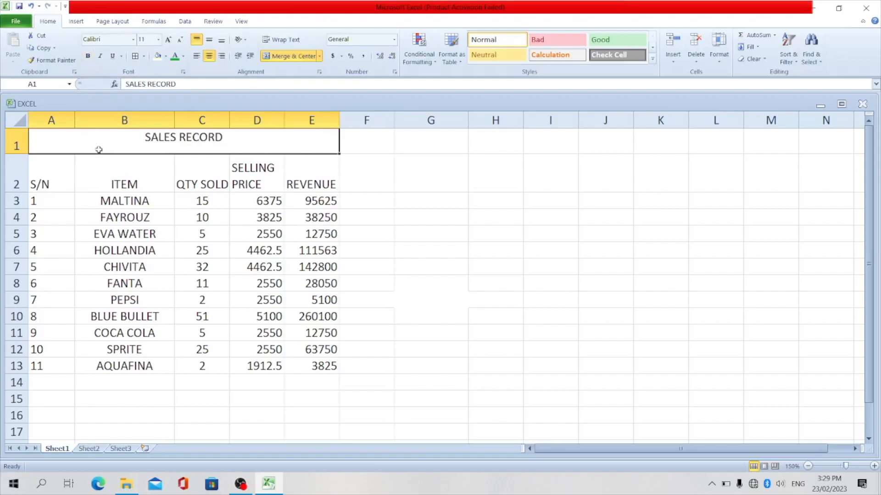
key(ctrl+b)
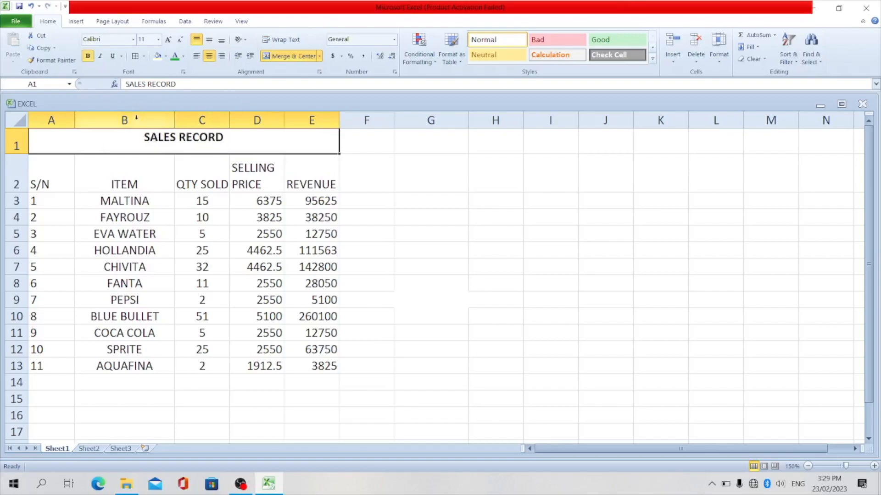
click(101, 57)
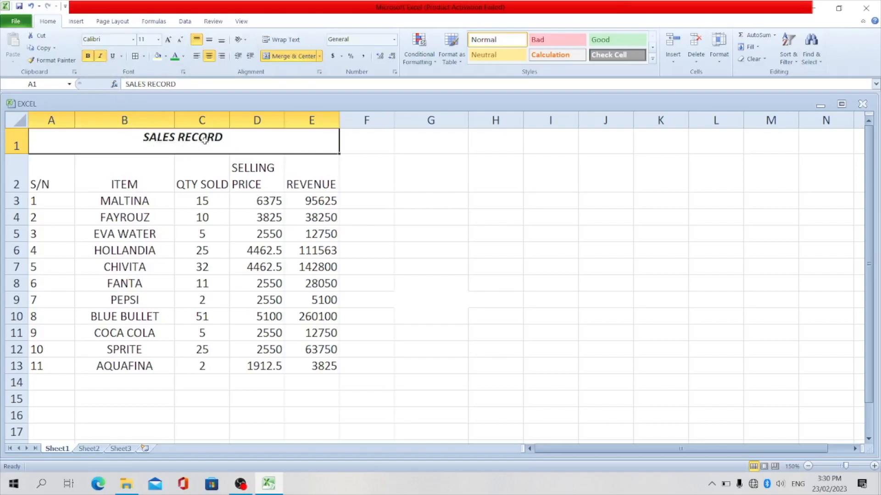
click(112, 57)
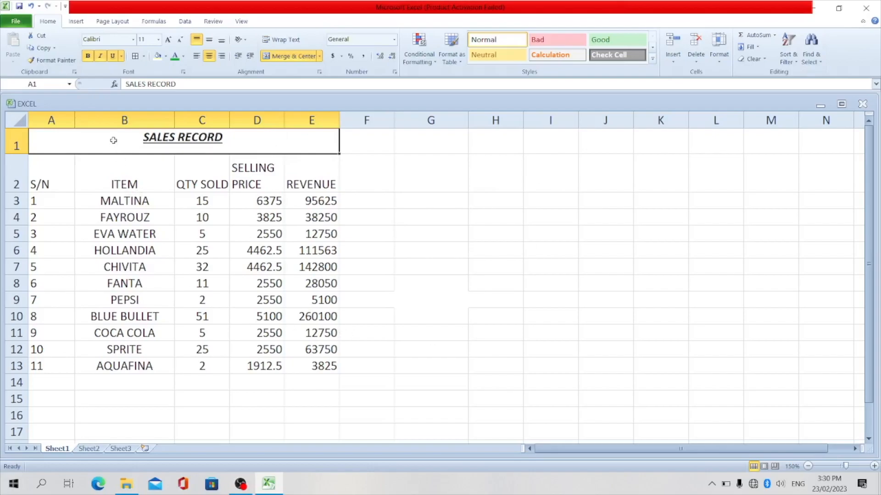
Apply all borders to the whole sales table, A1:E13.
drag(113, 140, 129, 362)
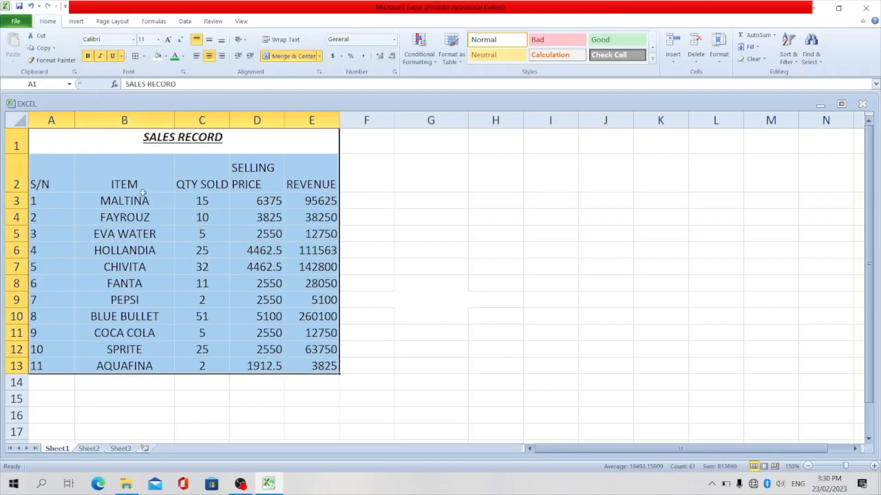
click(144, 57)
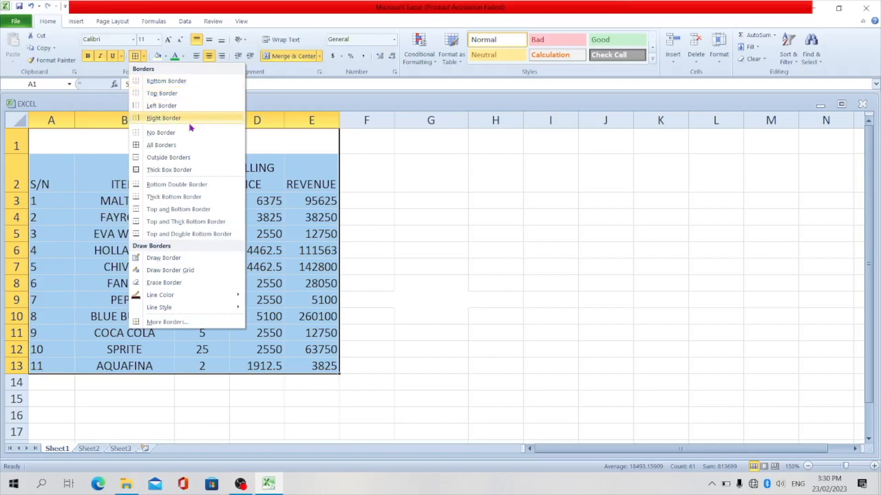
click(177, 145)
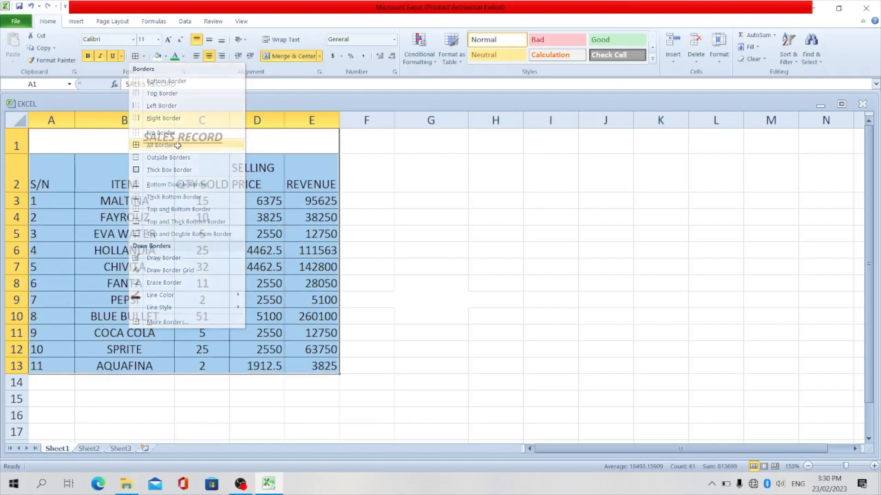
click(401, 279)
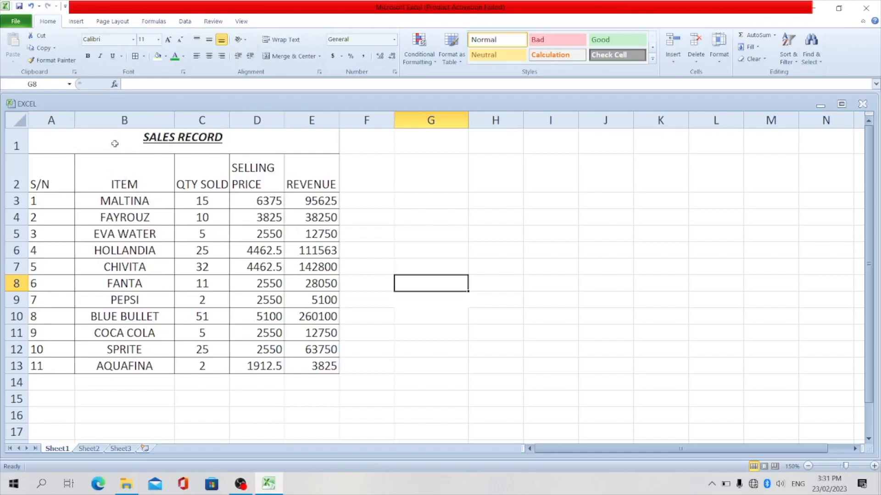
Change the font of the whole sales table, A1:E13, to Algerian.
drag(114, 143, 123, 369)
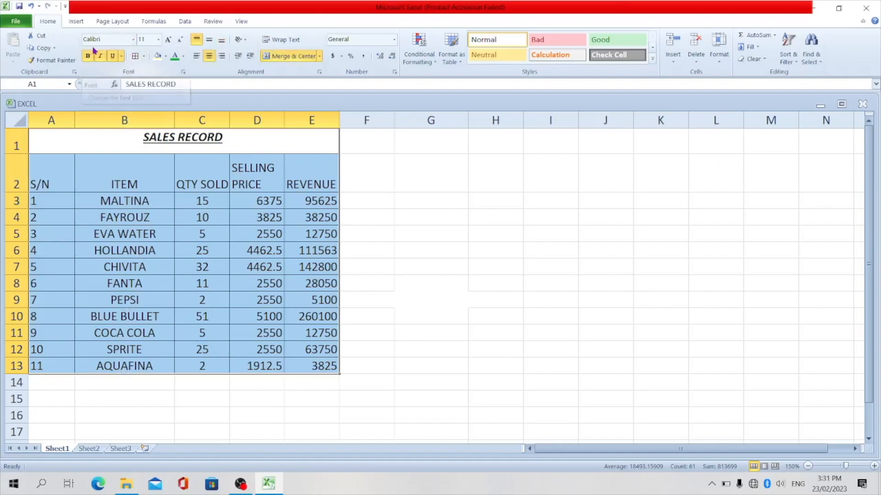
click(133, 39)
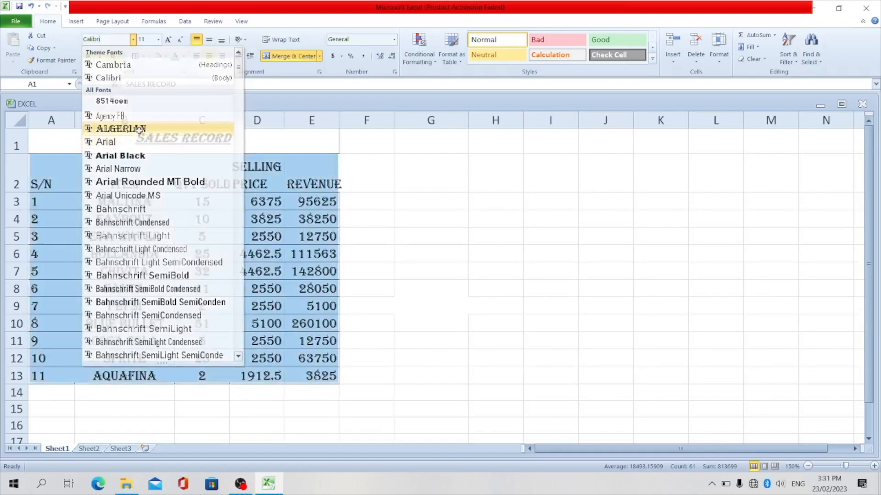
click(140, 133)
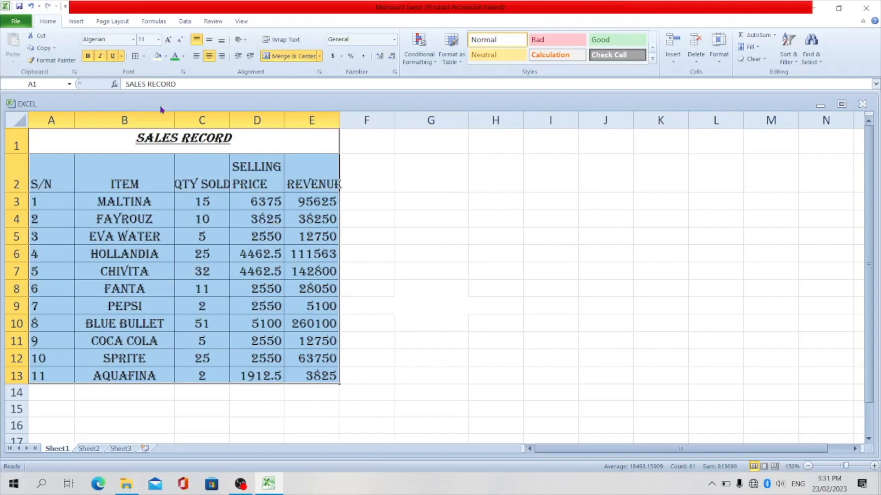
click(220, 203)
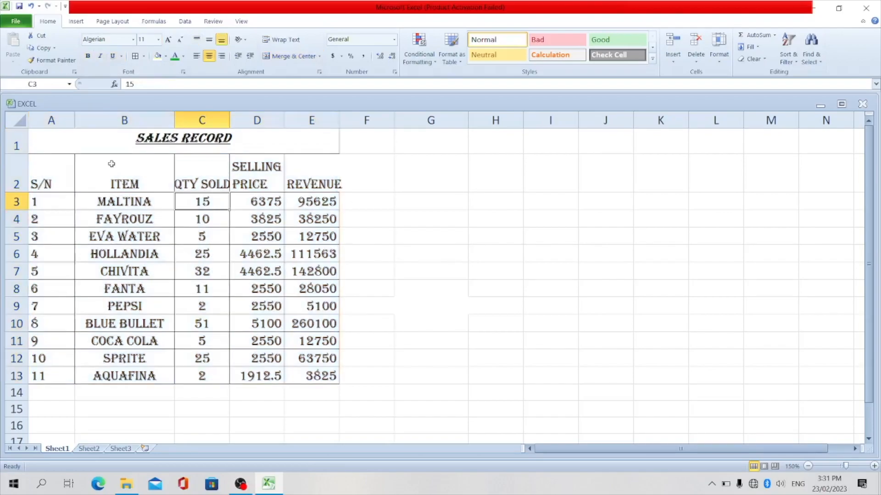
Set the font size of the SALES RECORD title to 16.
click(118, 139)
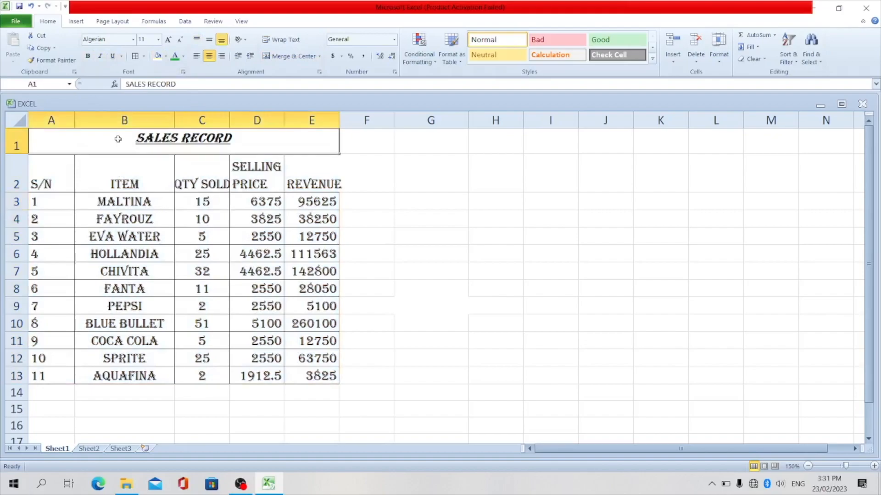
click(158, 40)
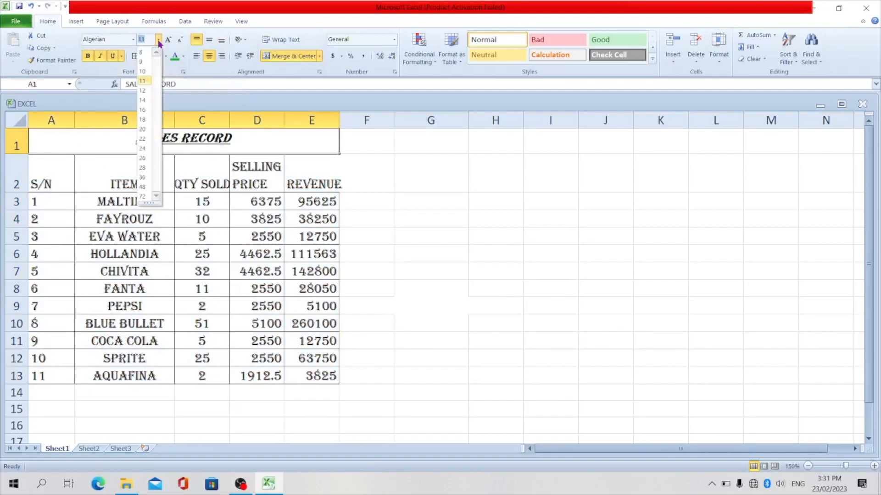
click(143, 110)
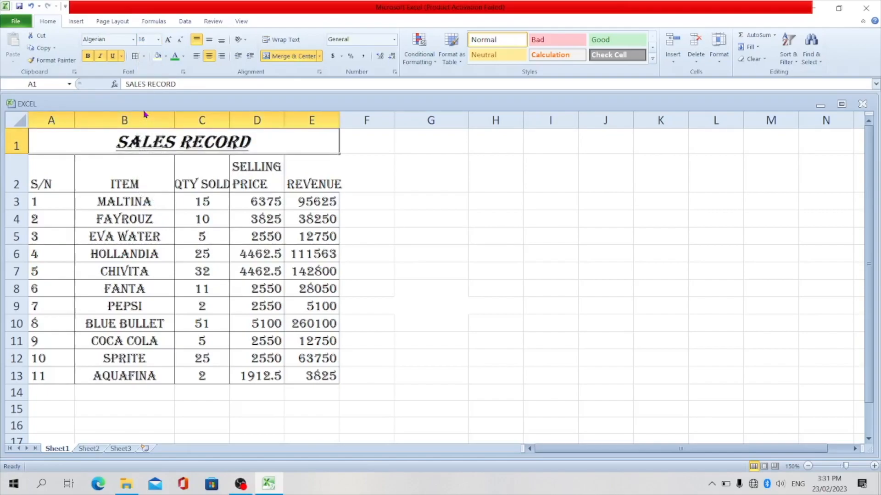
Bold the column headers in A2:E2 and autofit column C to the QTY SOLD header.
click(57, 183)
drag(57, 184, 296, 168)
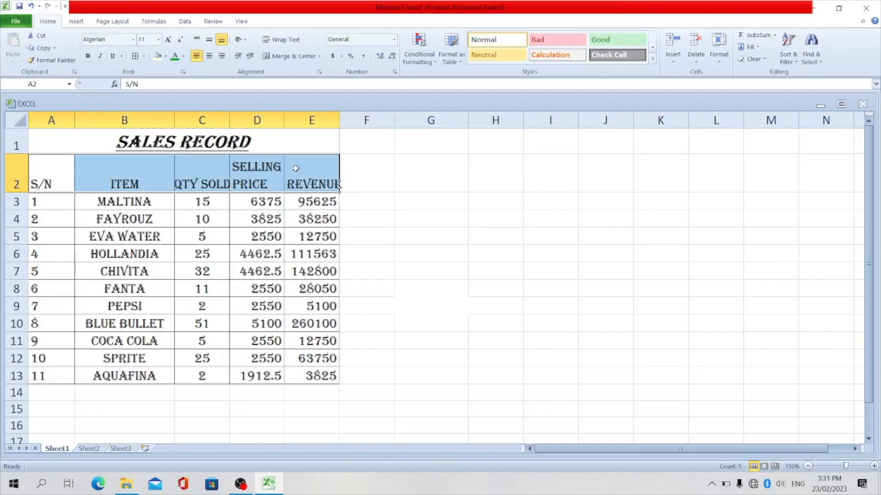
key(ctrl+b)
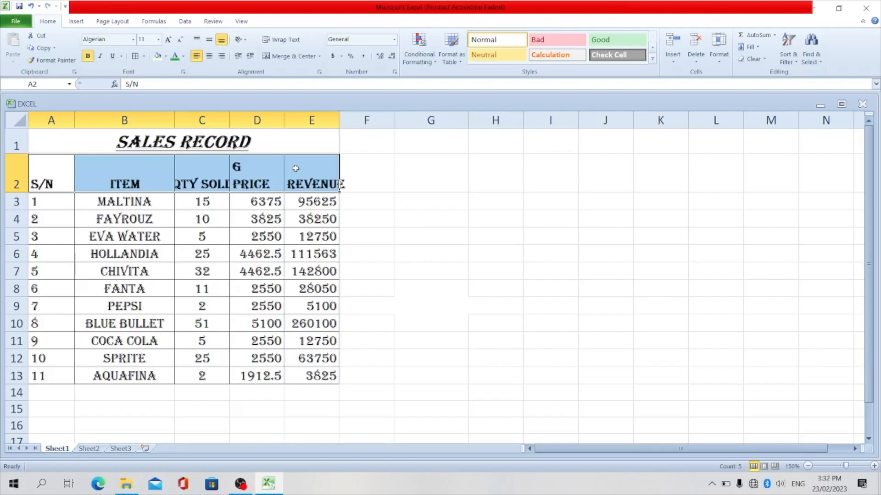
click(192, 188)
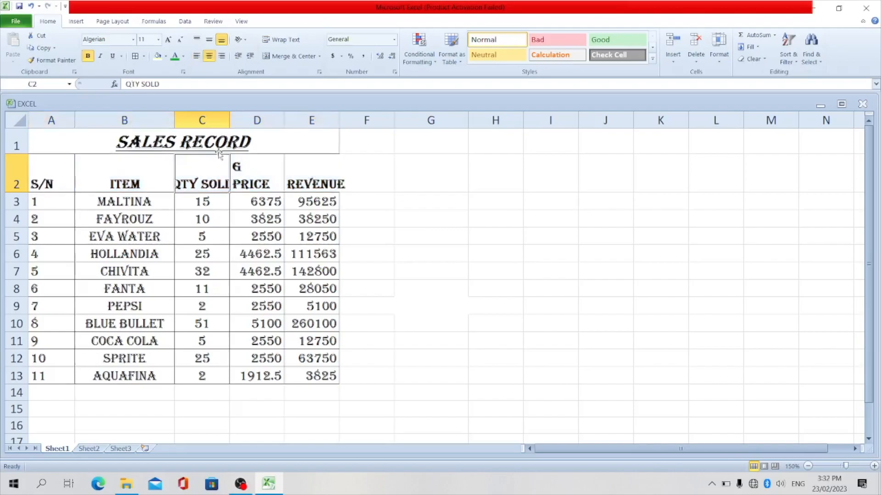
double_click(229, 122)
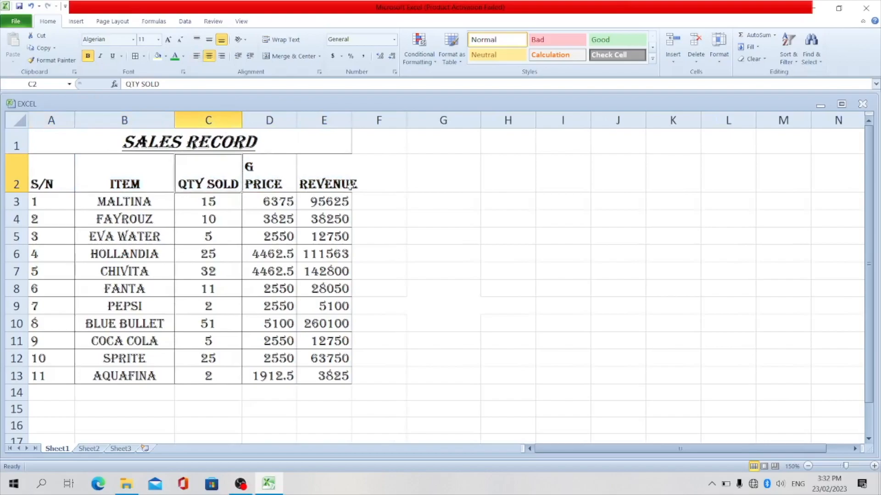
click(376, 173)
click(362, 261)
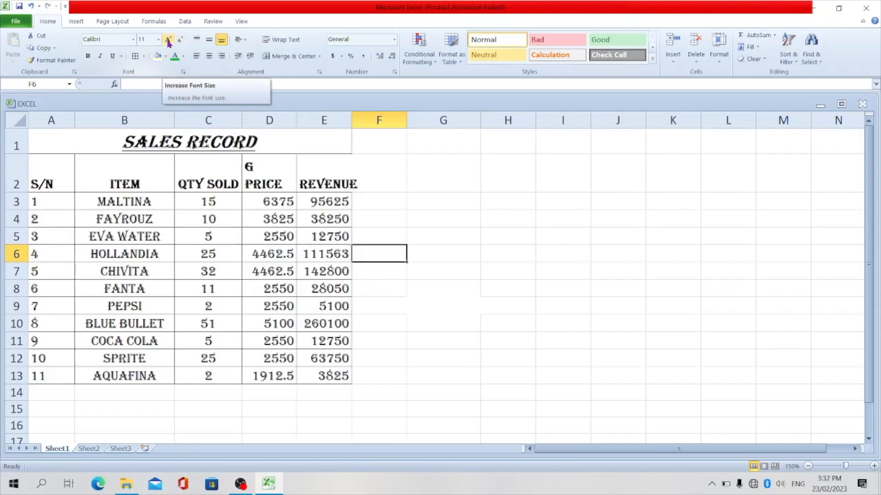
Try increasing and decreasing the SALES RECORD title's font size stepwise, ending back at 16.
click(109, 143)
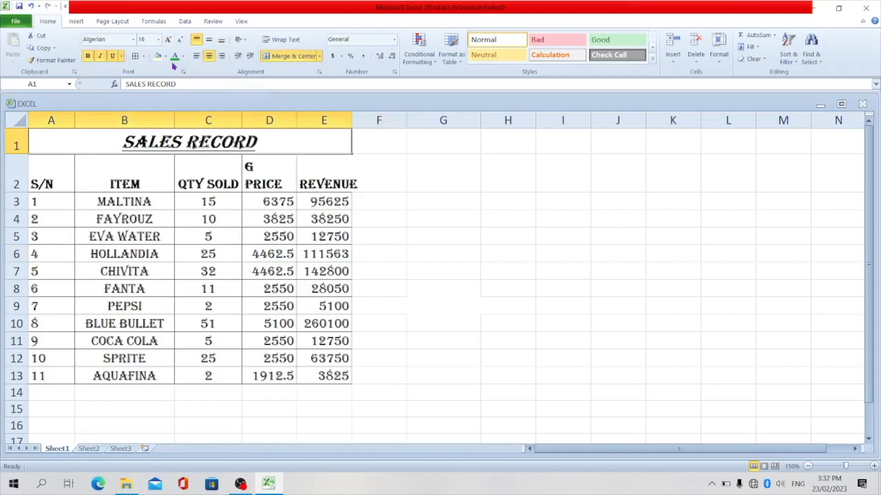
click(168, 40)
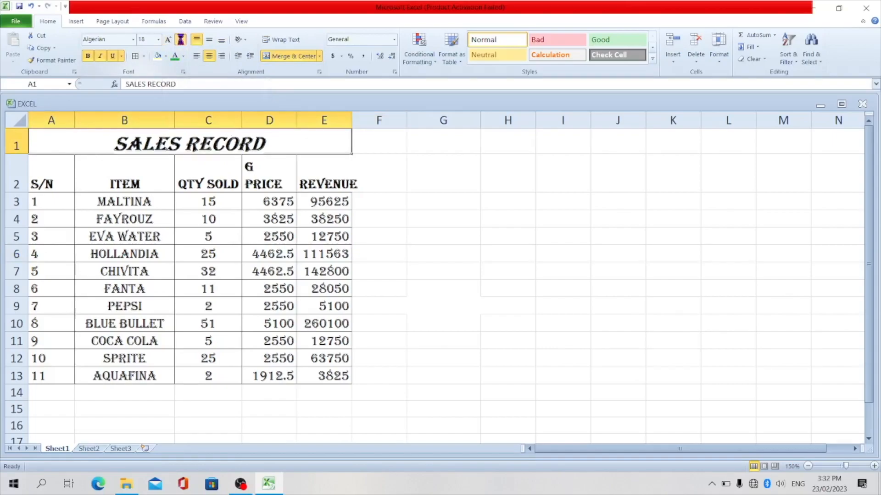
click(180, 40)
click(181, 41)
click(181, 41)
click(168, 40)
click(167, 40)
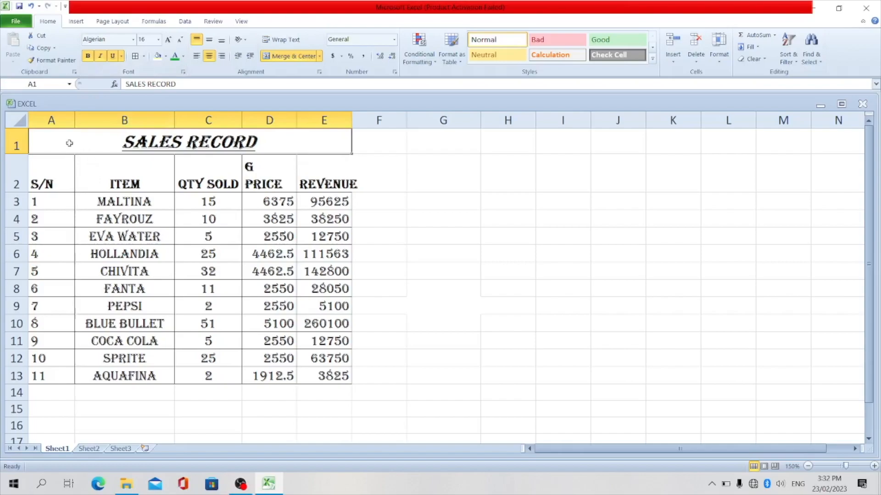
Fill the merged SALES RECORD title cell with dark orange.
click(111, 181)
click(51, 174)
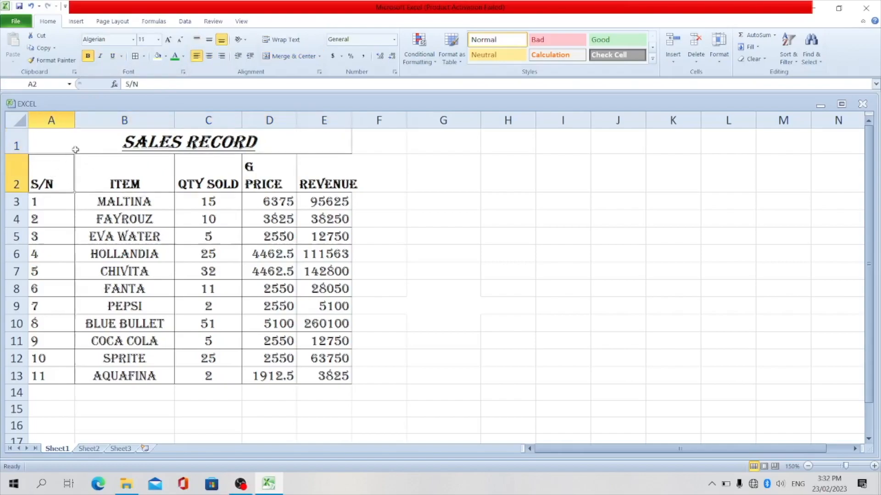
click(92, 141)
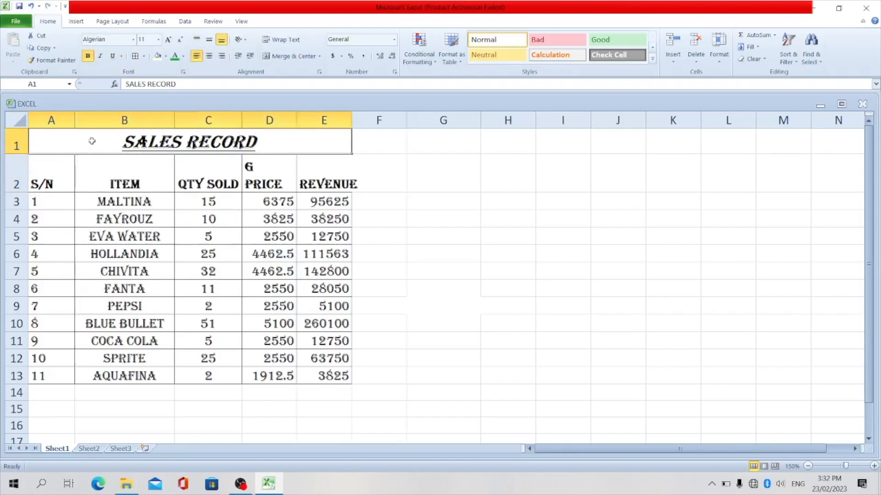
click(168, 57)
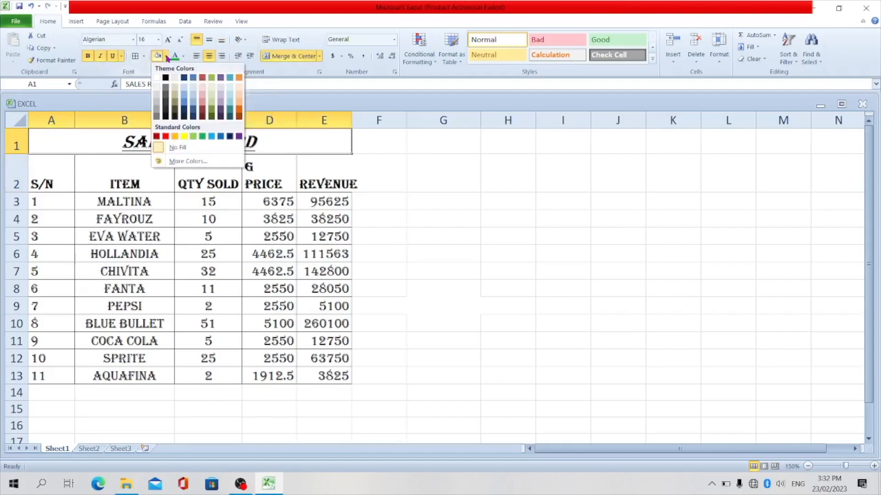
click(240, 111)
click(388, 185)
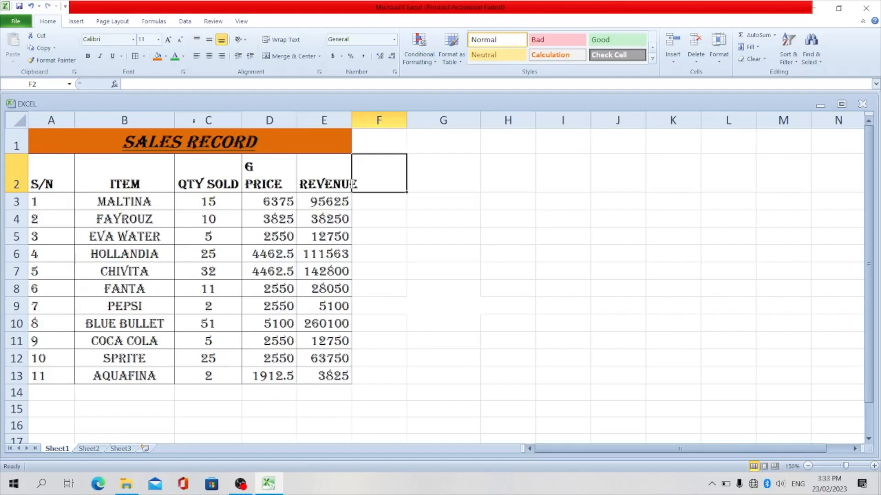
Set the font color to white for empty cell F2 and for the SALES RECORD title in A1.
click(183, 56)
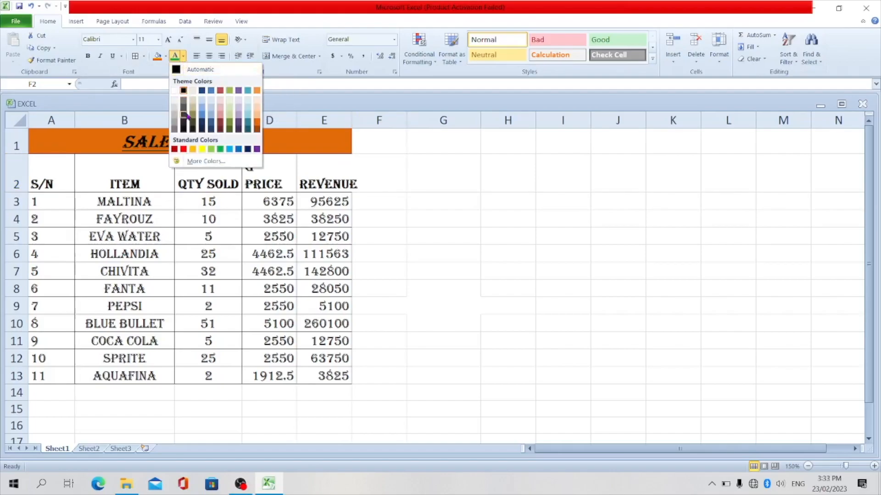
click(174, 92)
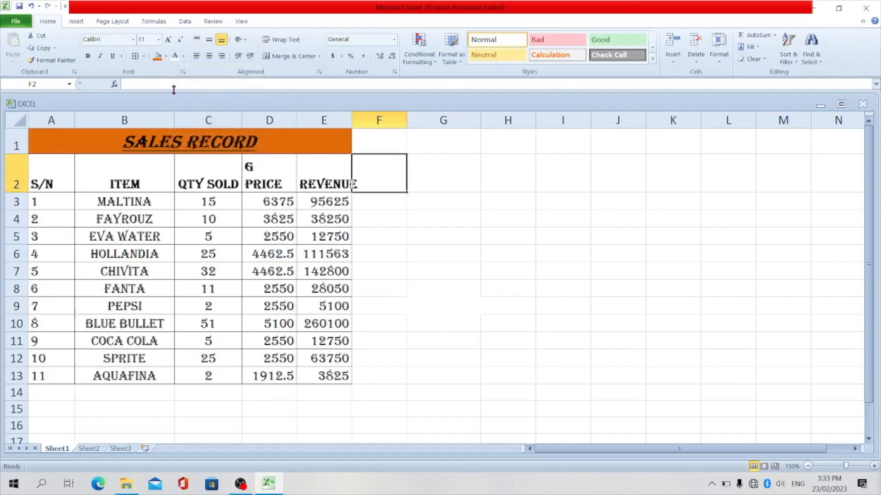
click(275, 143)
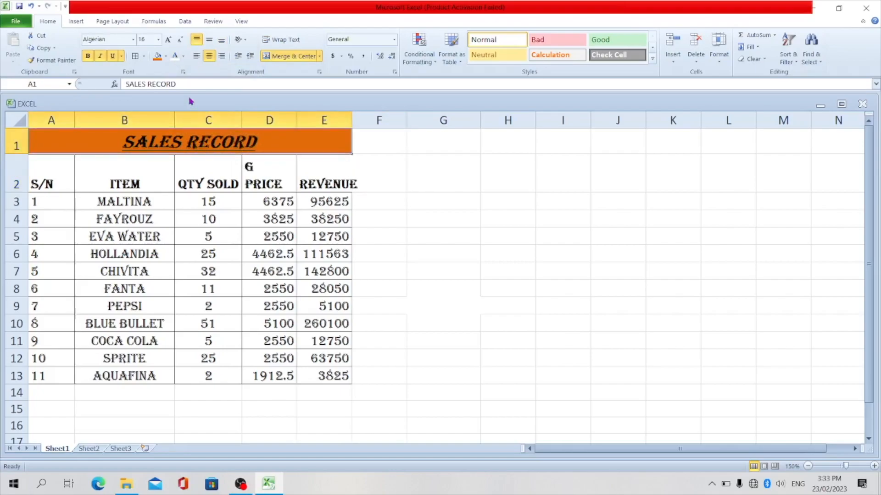
click(183, 60)
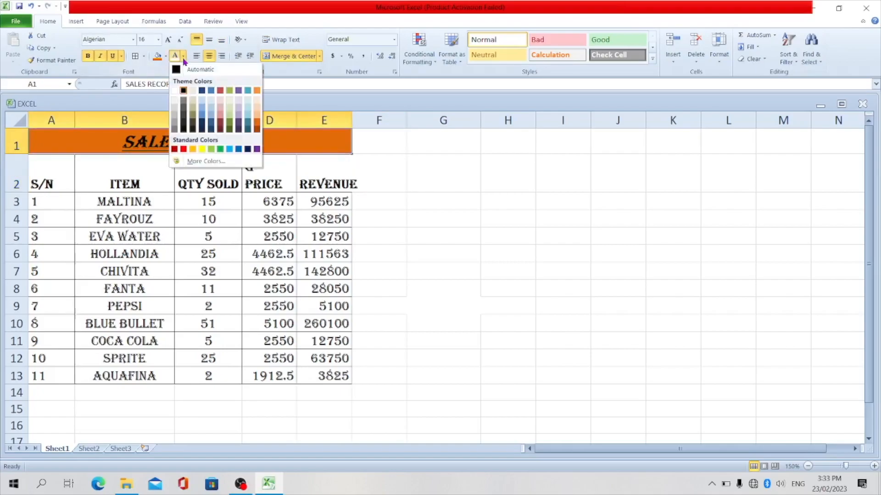
click(174, 90)
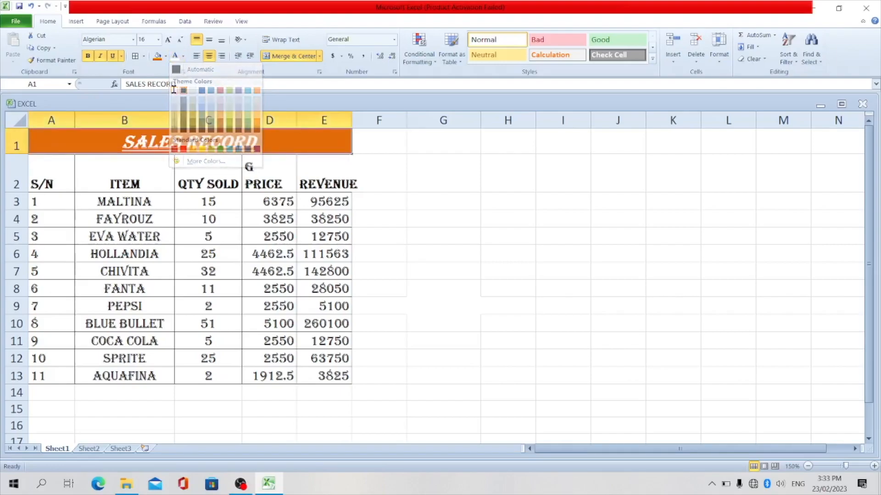
click(397, 224)
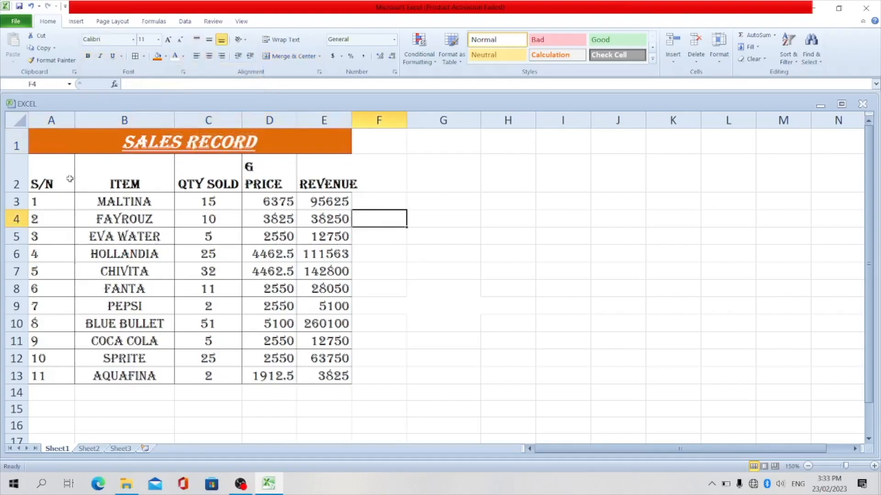
Fill the column header cells A2:E2 with gray.
drag(56, 176, 313, 160)
click(166, 57)
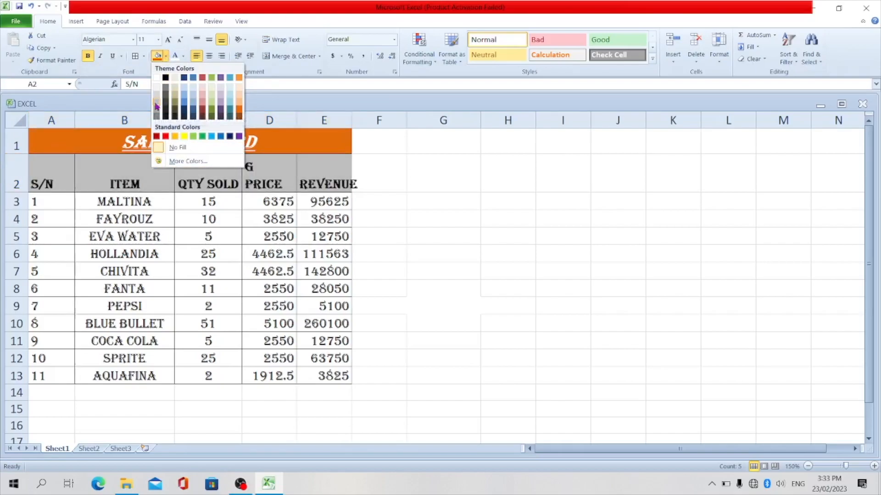
click(156, 107)
click(397, 223)
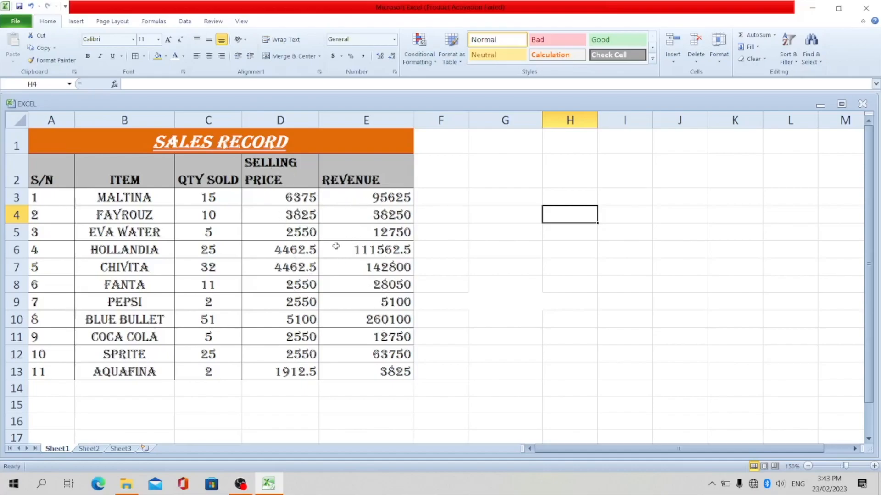
Apply the $ English (U.S.) accounting format to the selling price and revenue values in D3:E13.
click(301, 199)
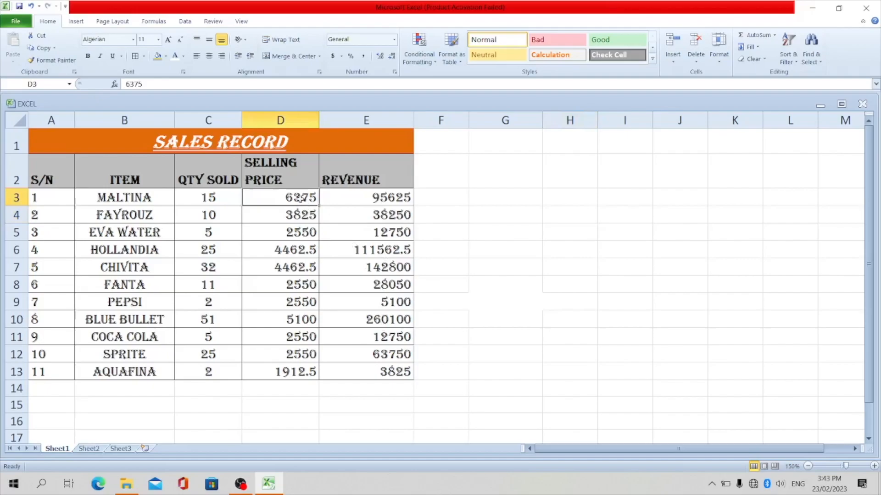
drag(300, 199, 357, 370)
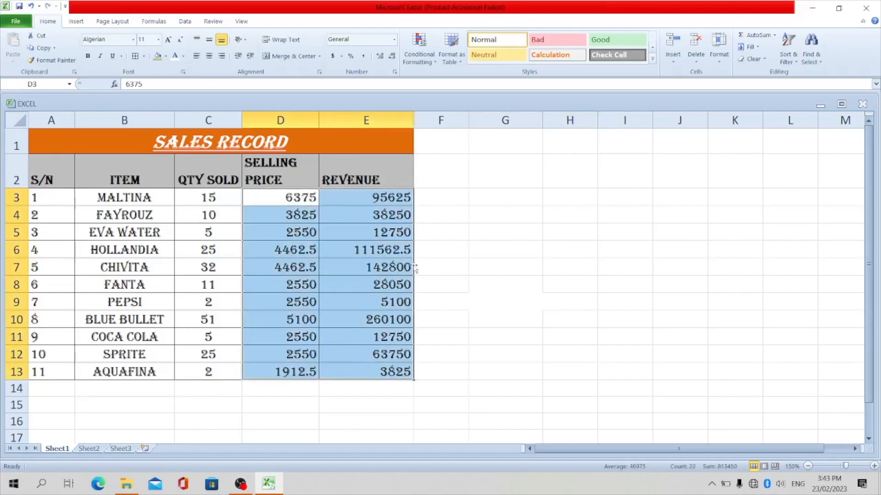
click(342, 56)
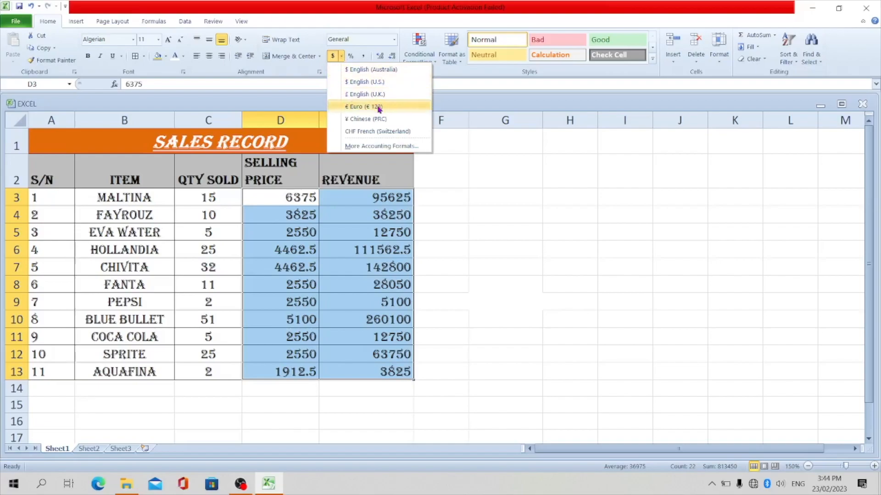
click(360, 82)
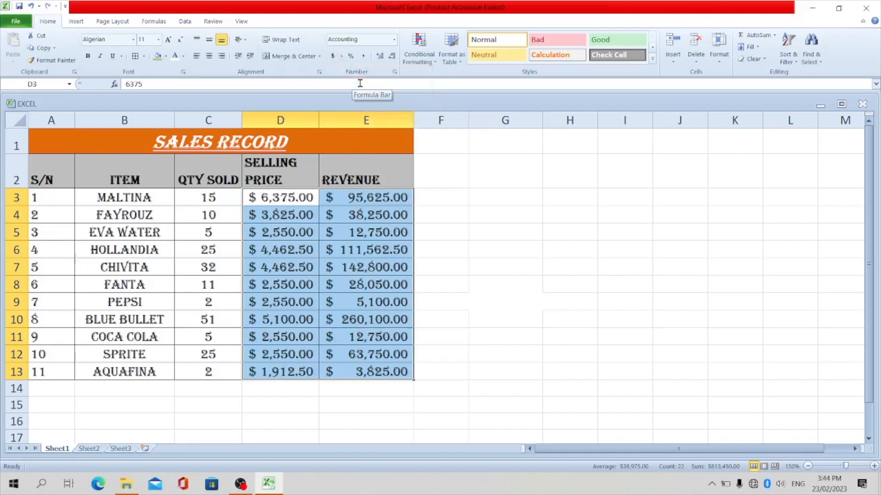
click(514, 285)
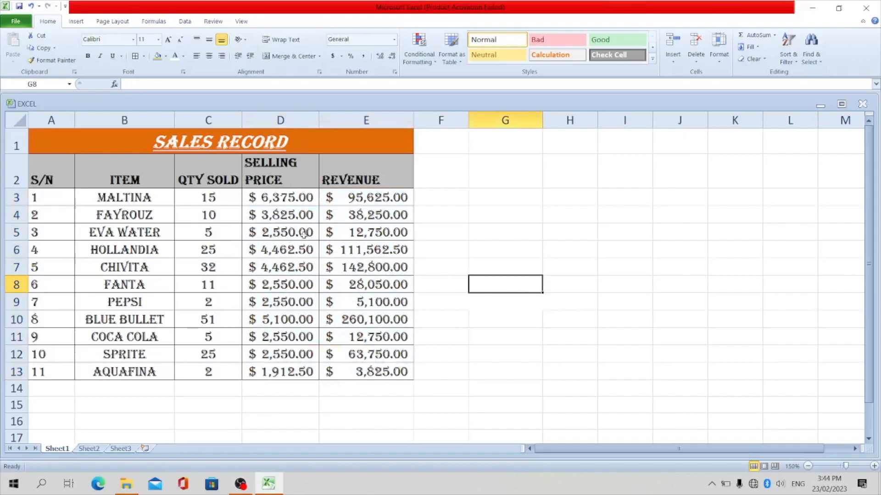
Increase the values in D3:E13 to three decimal places and autofit columns D and E.
click(302, 197)
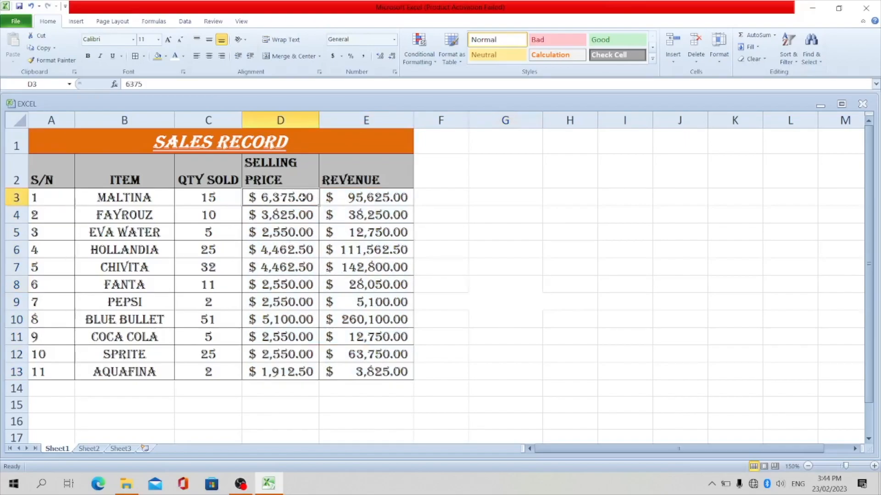
drag(301, 198, 405, 372)
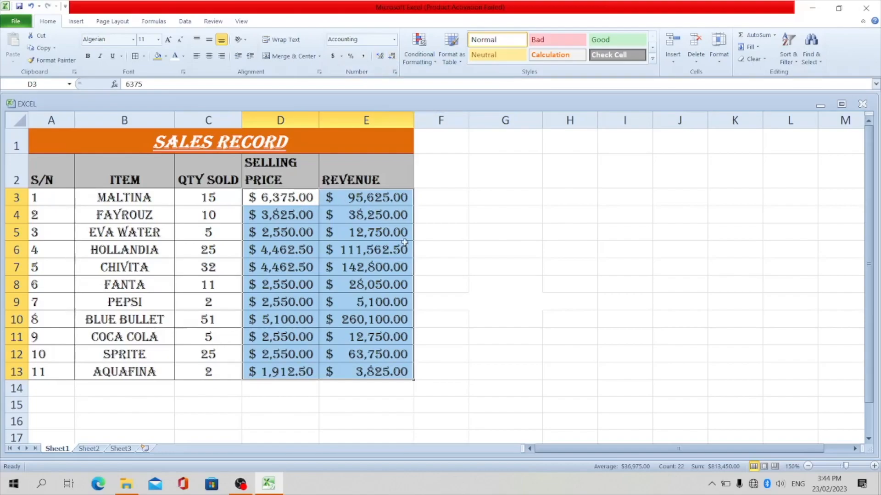
click(380, 56)
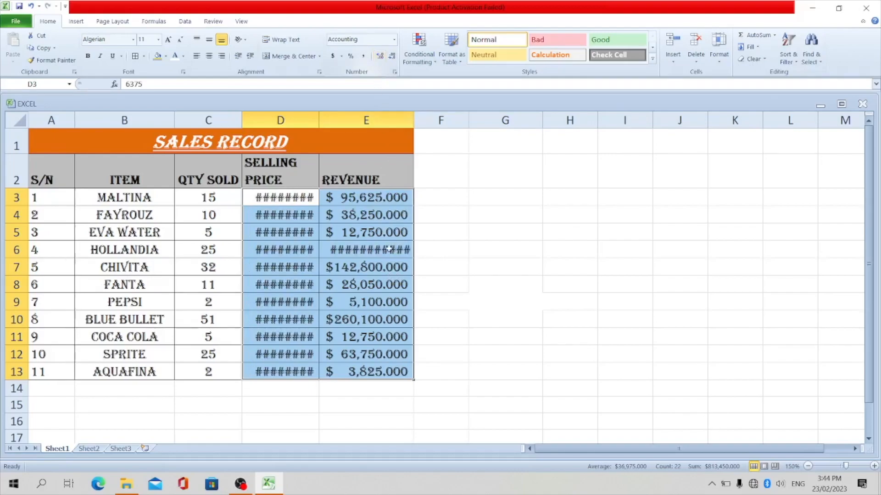
click(313, 216)
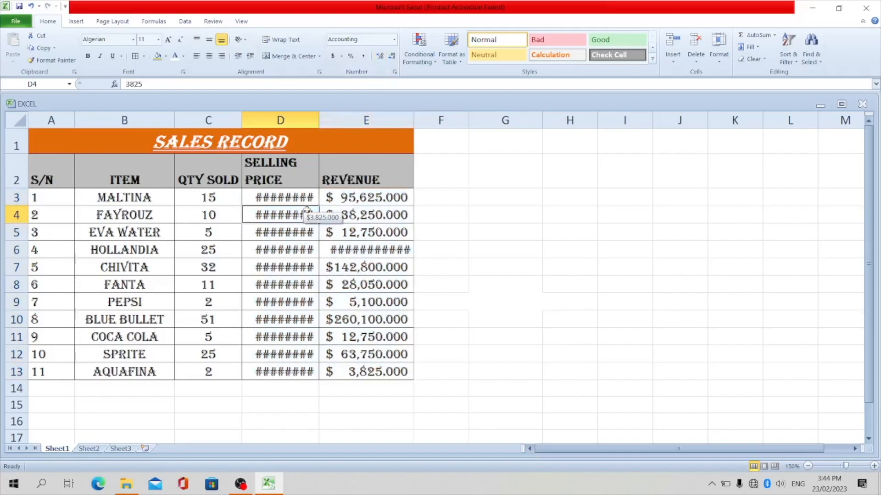
double_click(318, 120)
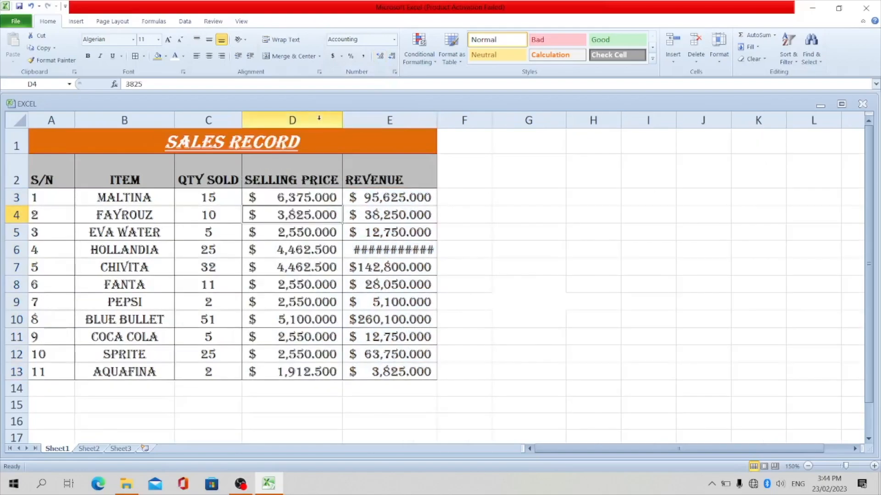
click(392, 229)
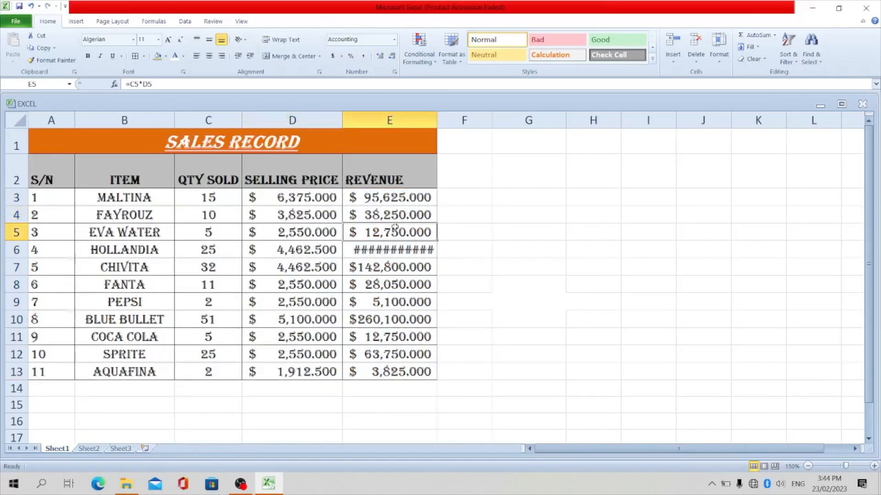
double_click(438, 121)
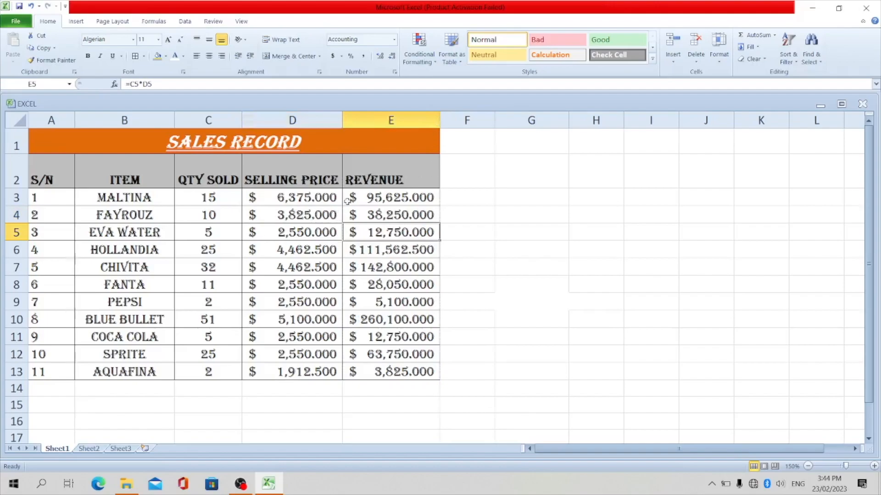
Reduce the decimal places of D3:E13 stepwise to none, then raise them to two.
click(316, 193)
drag(317, 193, 423, 371)
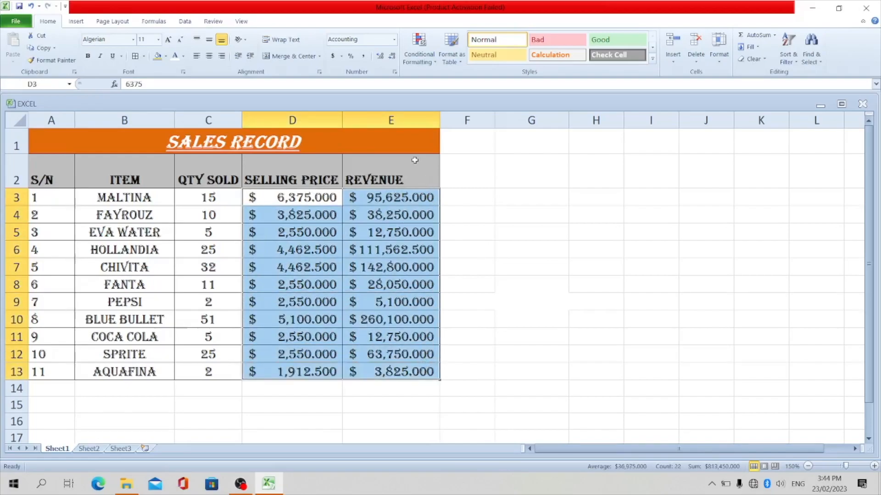
click(392, 56)
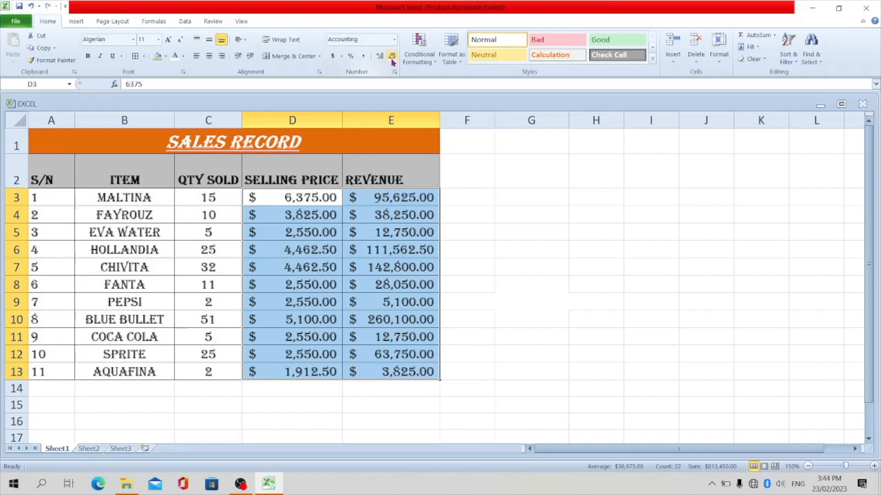
click(393, 56)
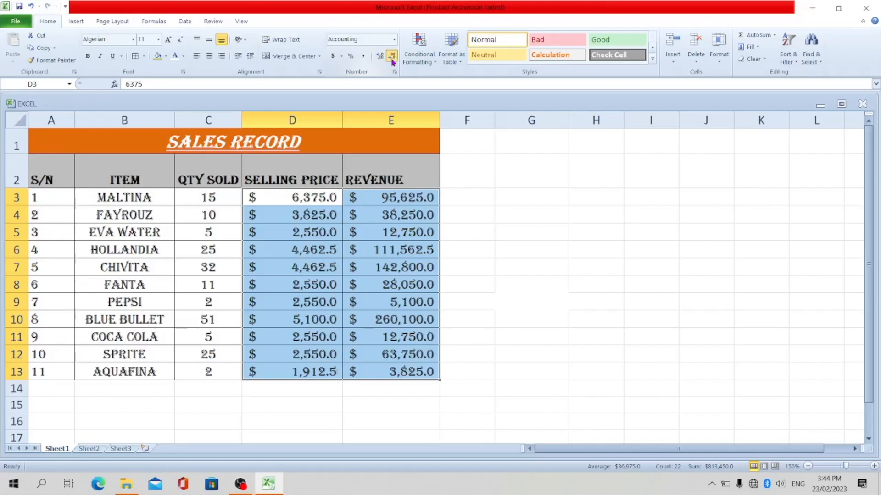
click(392, 56)
click(379, 57)
click(379, 56)
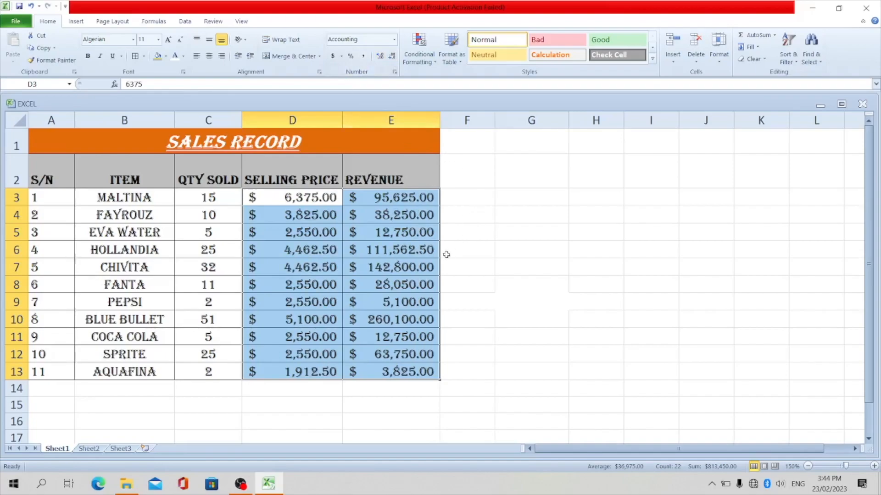
click(469, 197)
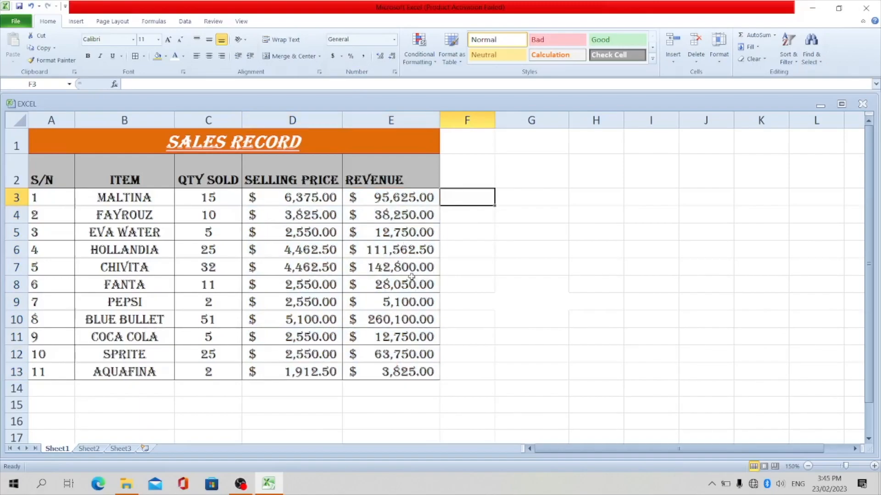
Total the revenue in E14 with =SUM(E3:E13) and fill that cell with green.
click(404, 393)
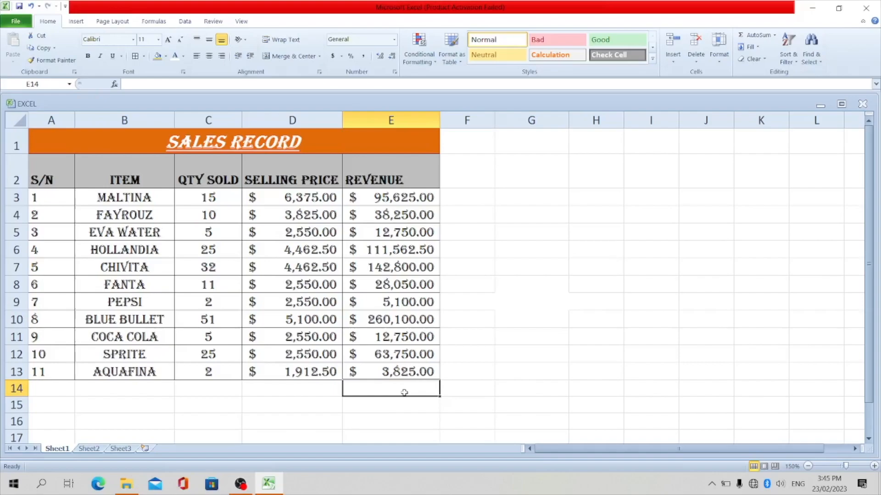
key(alt+equal)
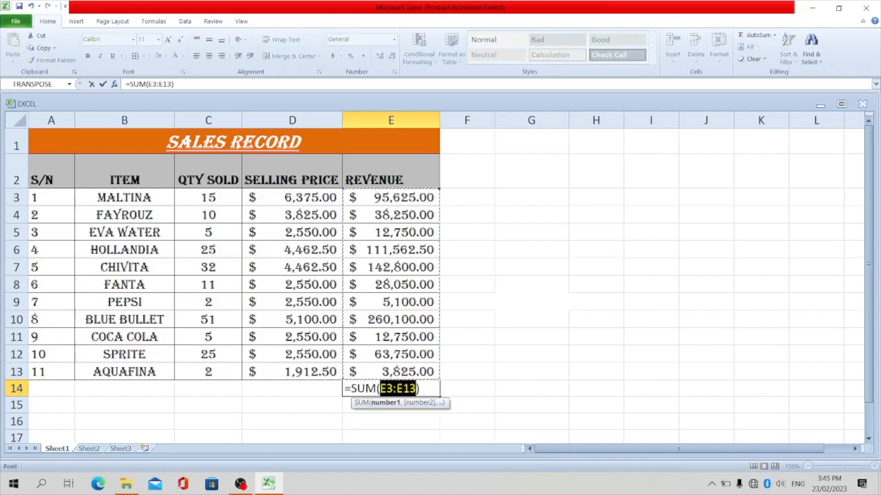
key(Return)
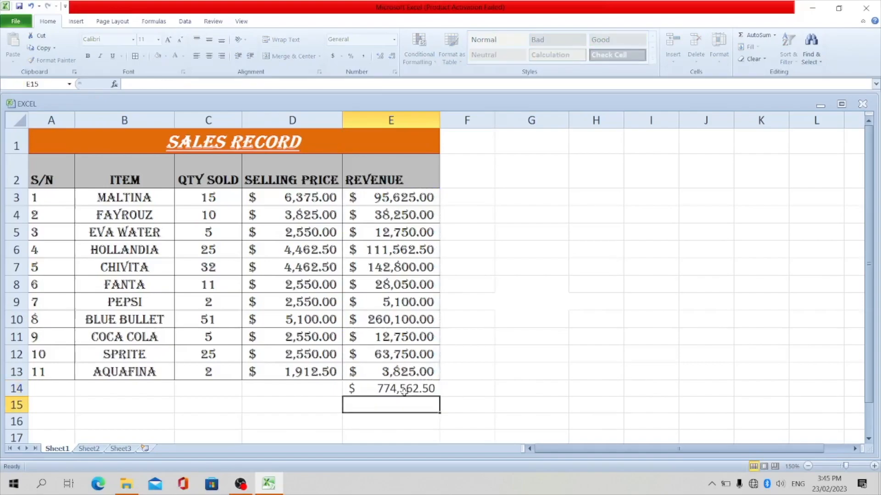
click(407, 389)
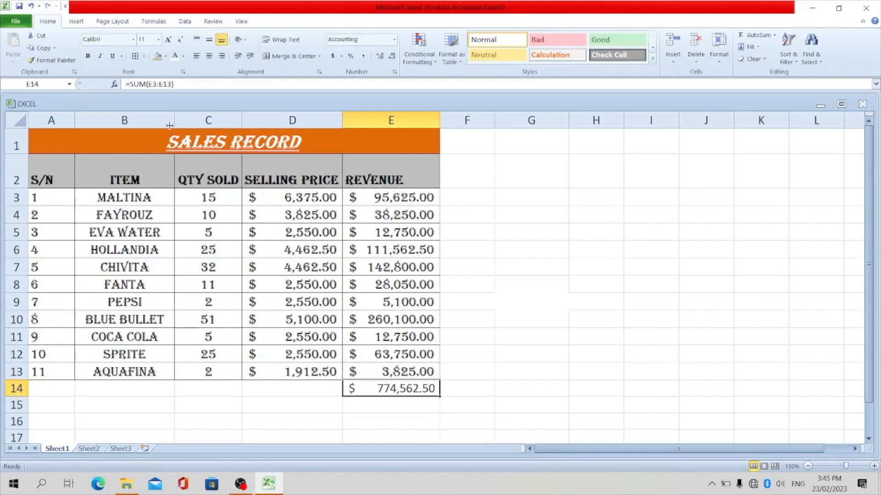
click(166, 57)
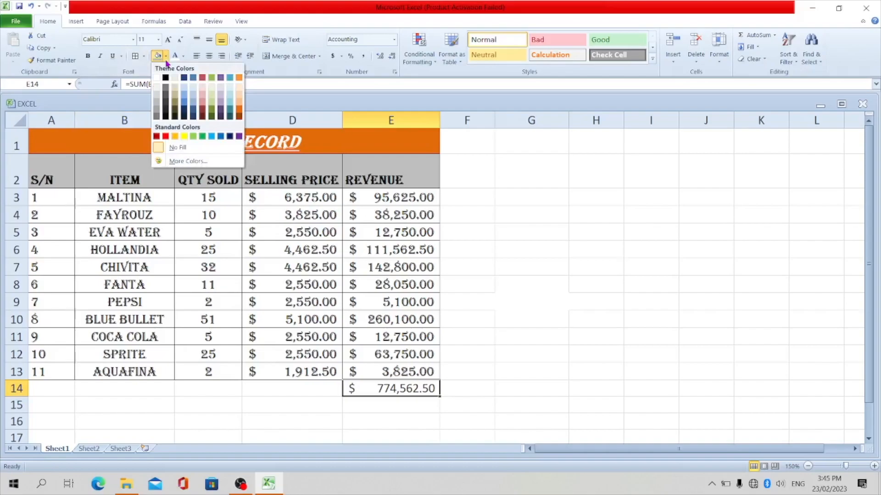
click(202, 136)
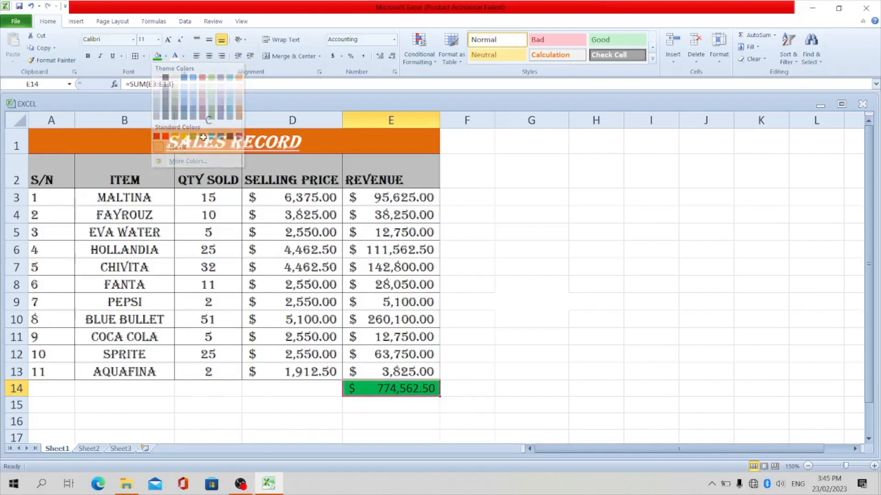
click(573, 321)
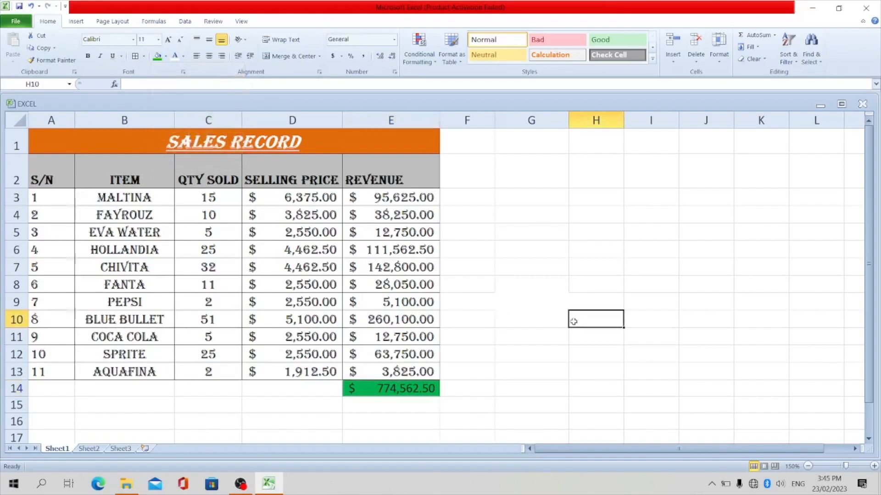
Enter =E3/$E$14 in F3 to get the item's share of total revenue and copy the formula down to F13.
click(471, 198)
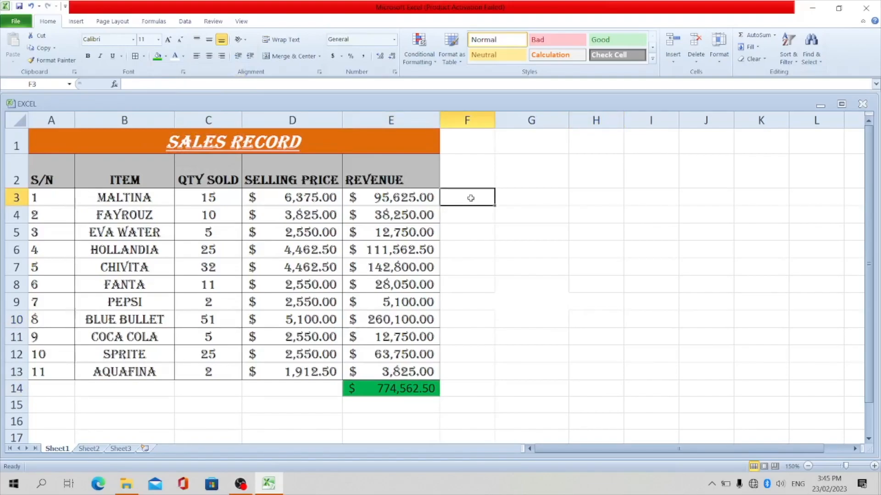
text(=)
click(401, 198)
text(/)
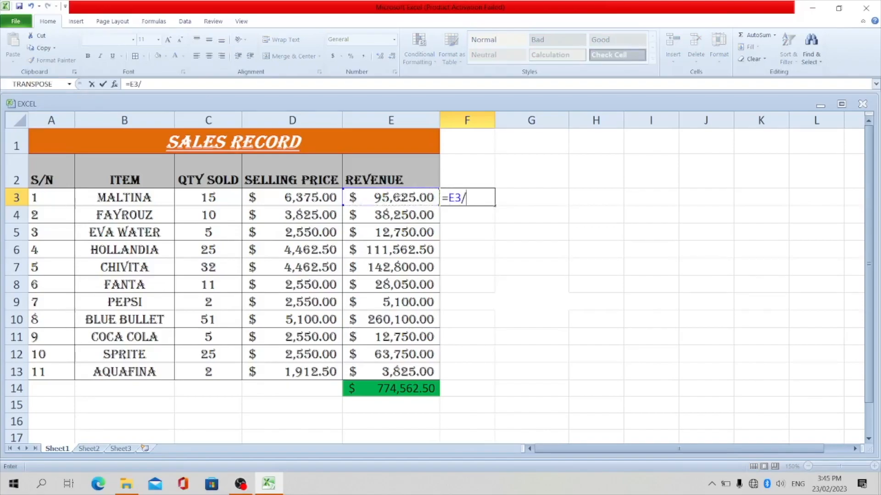
click(384, 388)
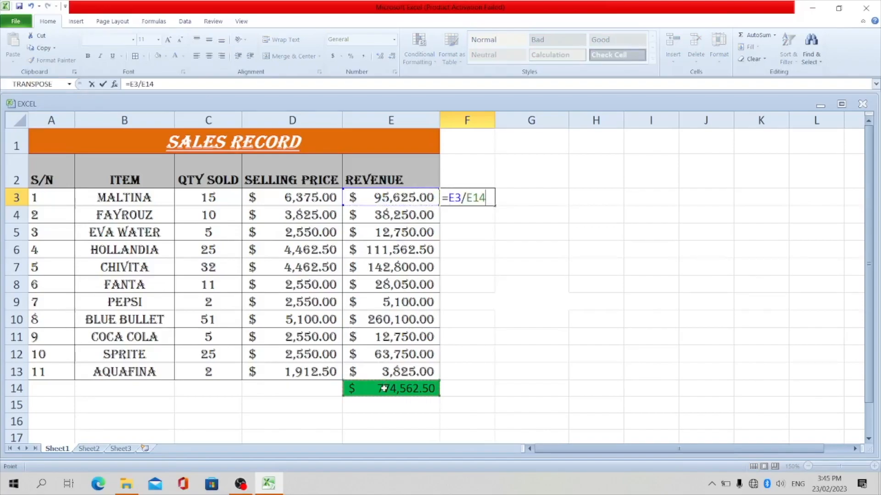
key(F4)
key(Return)
click(472, 193)
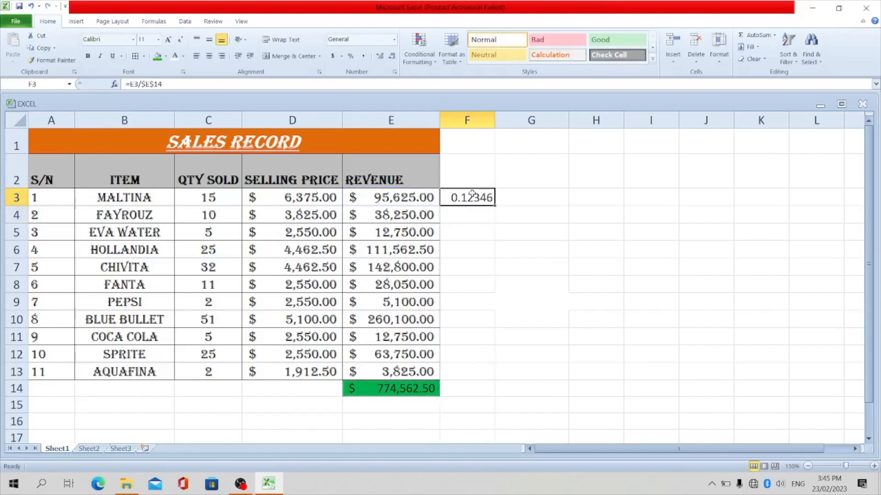
drag(496, 205, 501, 380)
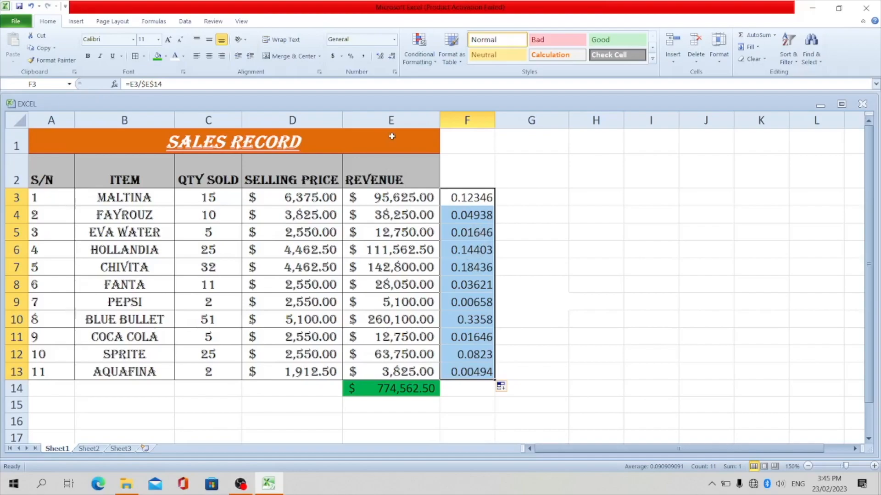
Reduce the revenue shares in F3:F13 to two decimal places and format them as percentages.
click(392, 56)
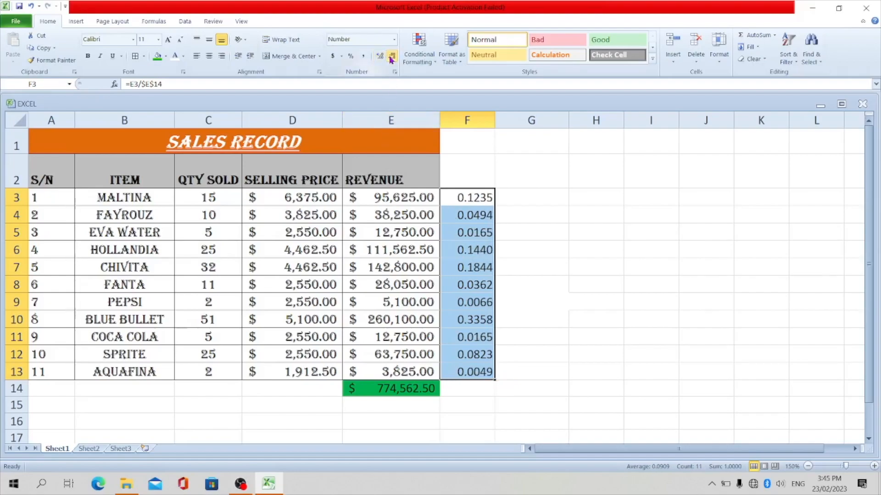
click(391, 56)
click(392, 56)
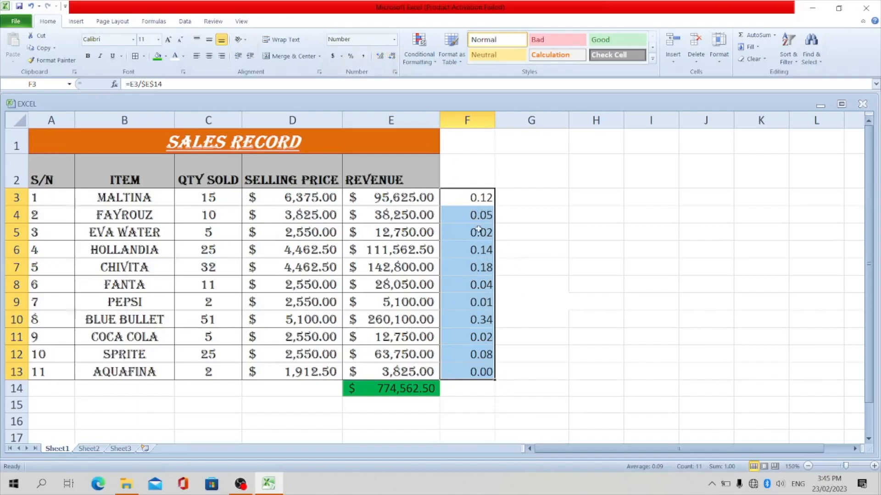
click(351, 57)
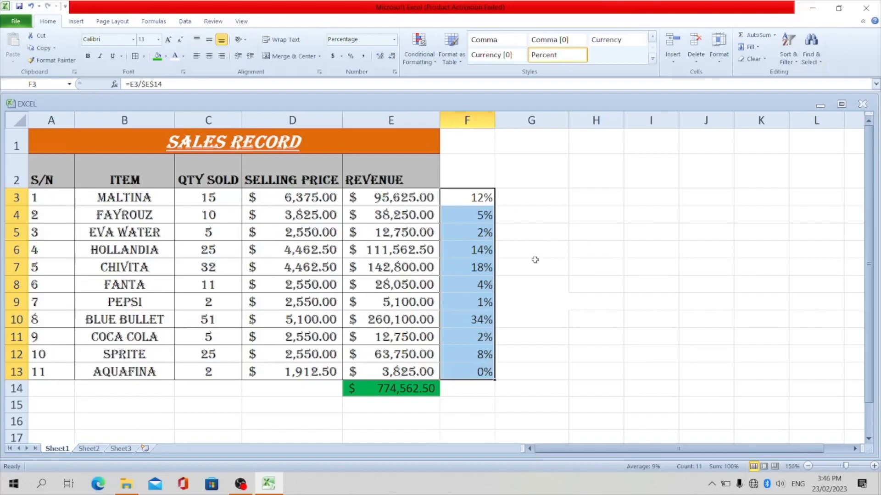
click(712, 288)
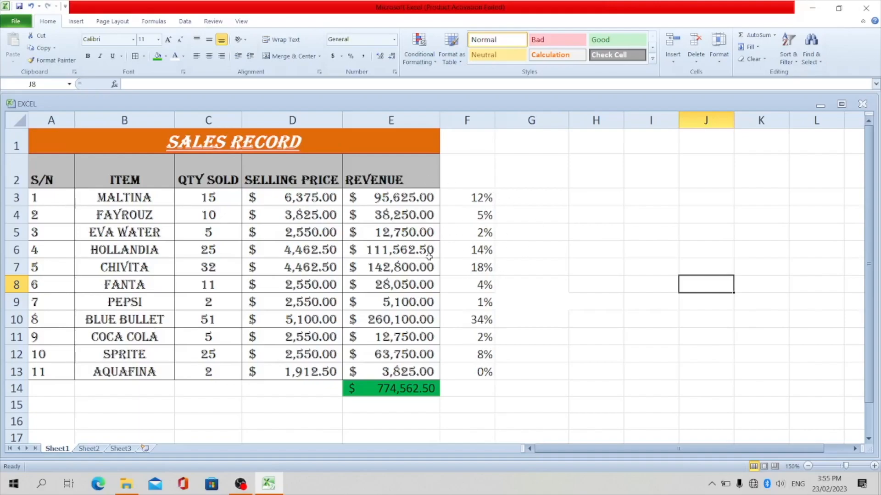
Delete the revenue share formulas from F3:F13.
click(477, 197)
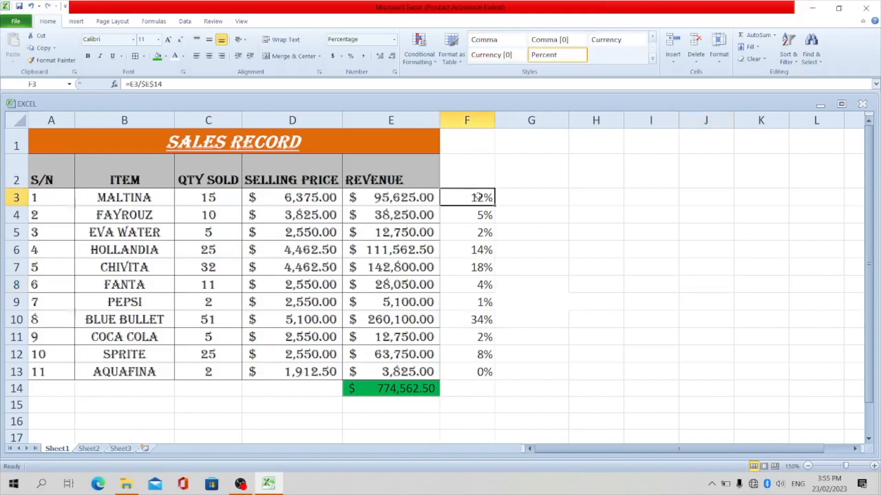
key(BackSpace)
click(477, 218)
drag(477, 217, 479, 373)
key(Delete)
click(645, 284)
Enter 20% in cell F3.
click(476, 202)
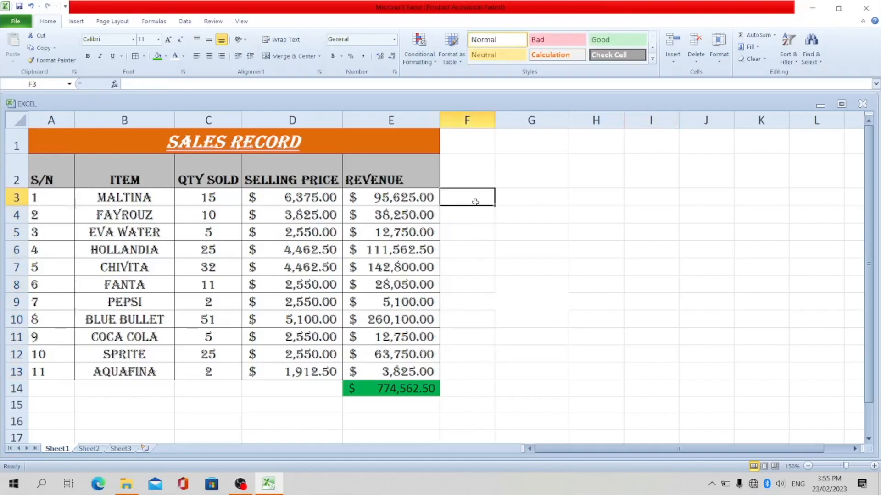
text(20)
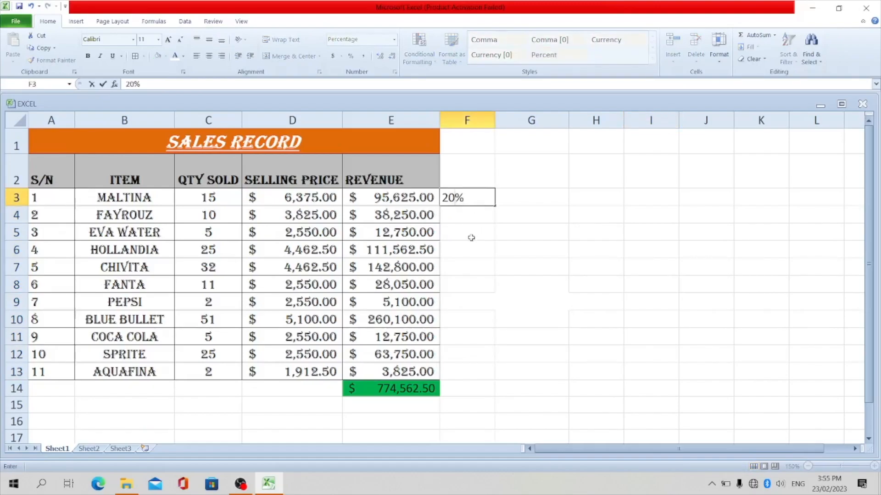
click(537, 264)
Clear only the formats from F3:F14, keeping the cell contents.
click(480, 198)
drag(479, 197, 486, 385)
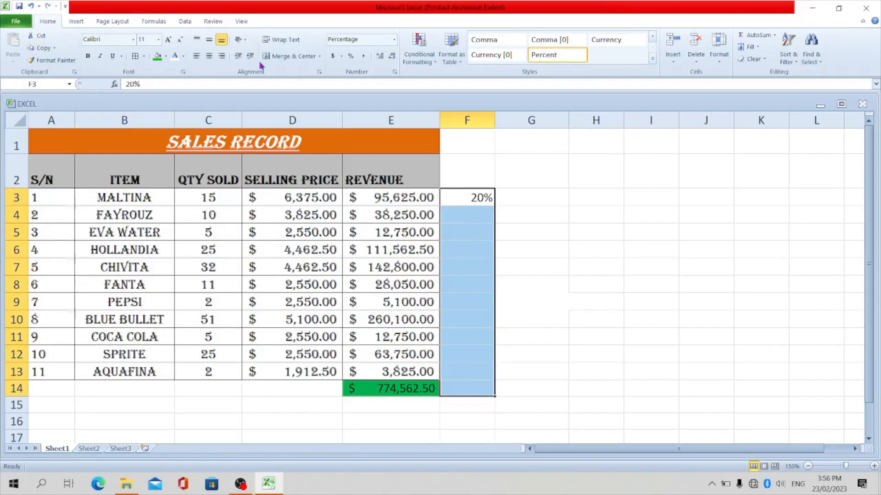
click(764, 59)
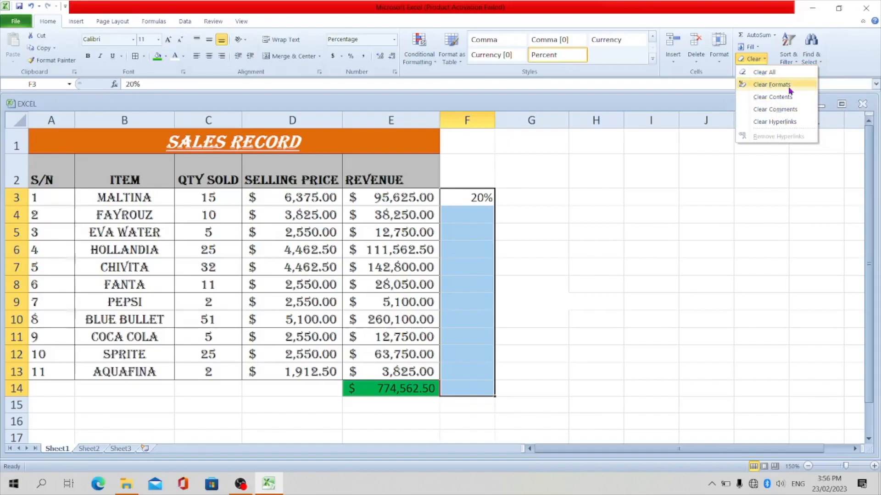
click(772, 85)
click(613, 284)
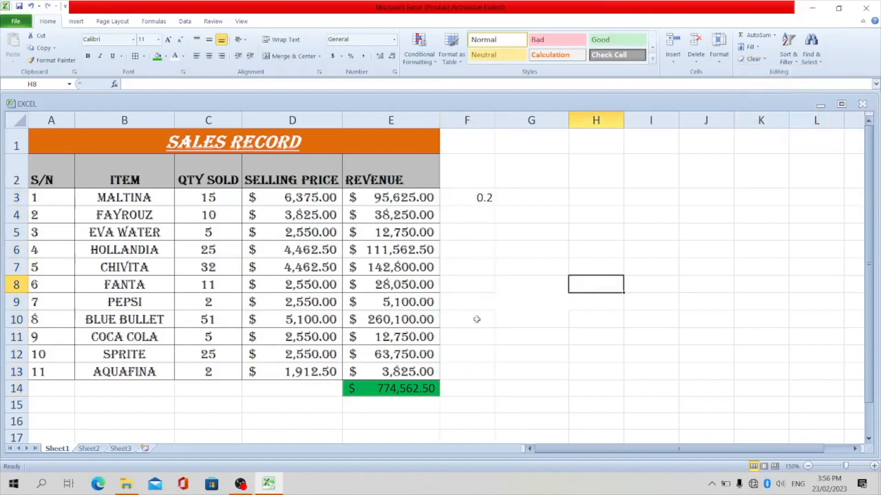
click(553, 232)
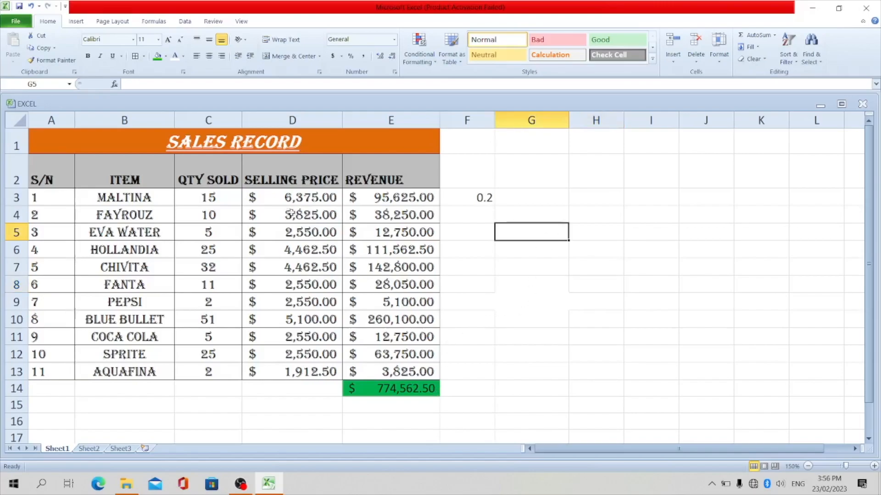
Clear only the formats from the header row A2:E2, keeping the heading text.
click(51, 177)
drag(51, 176, 356, 162)
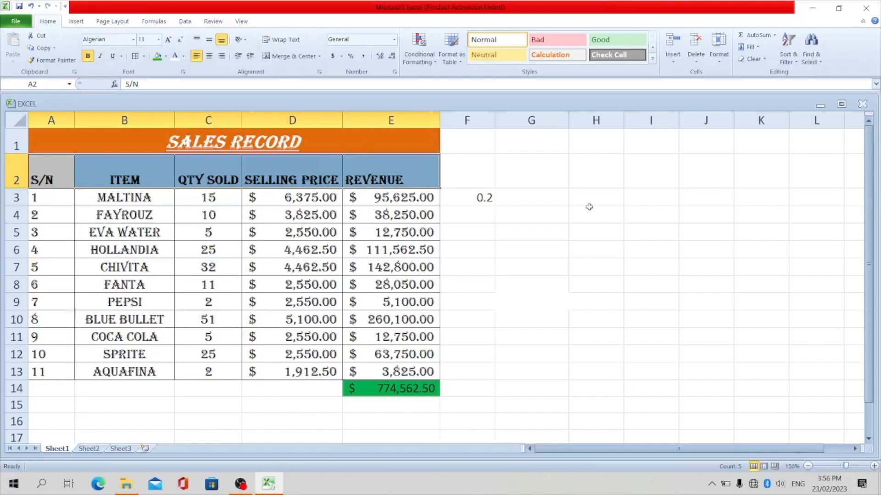
click(765, 60)
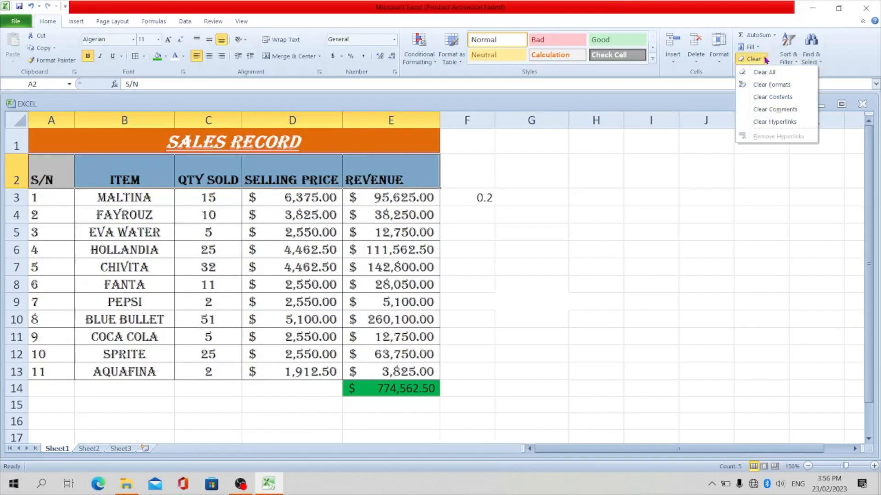
click(803, 91)
click(639, 280)
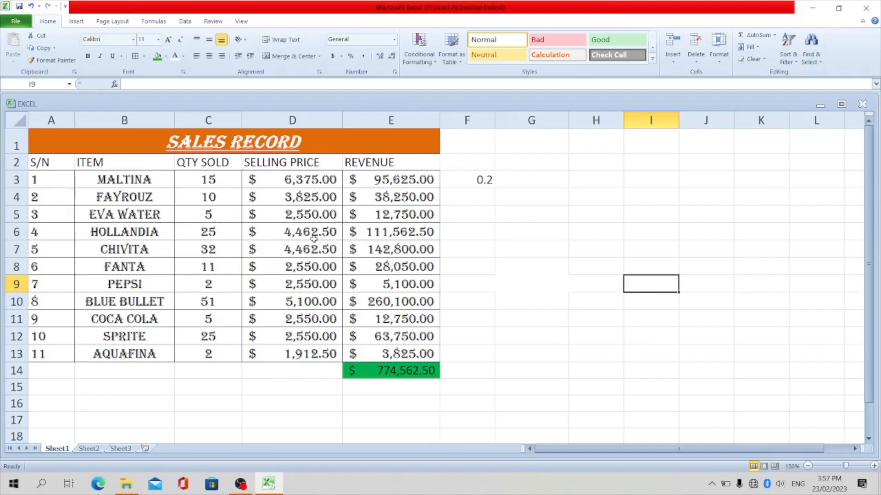
Clear both the contents and the formatting of the merged SALES RECORD title in row 1.
click(318, 144)
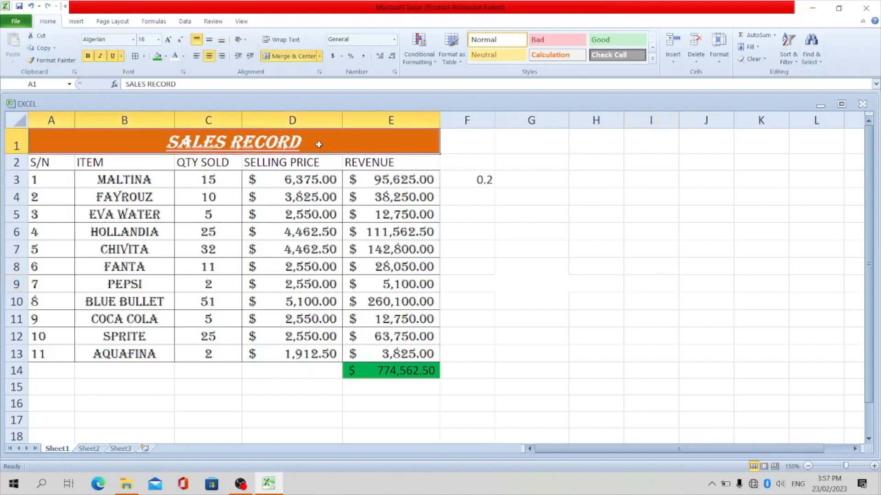
click(764, 59)
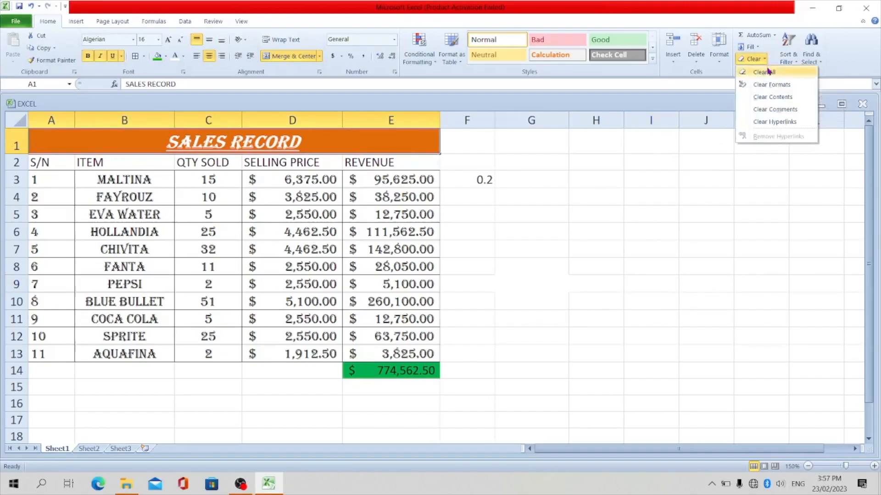
click(767, 74)
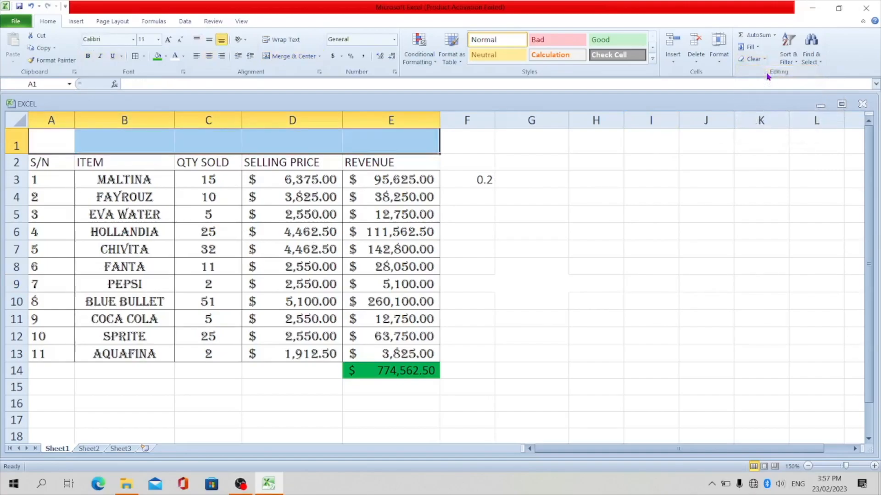
click(577, 313)
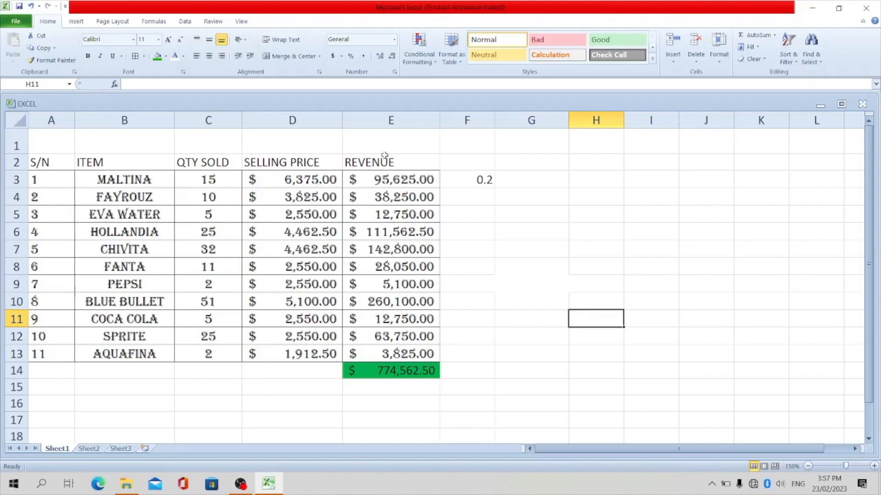